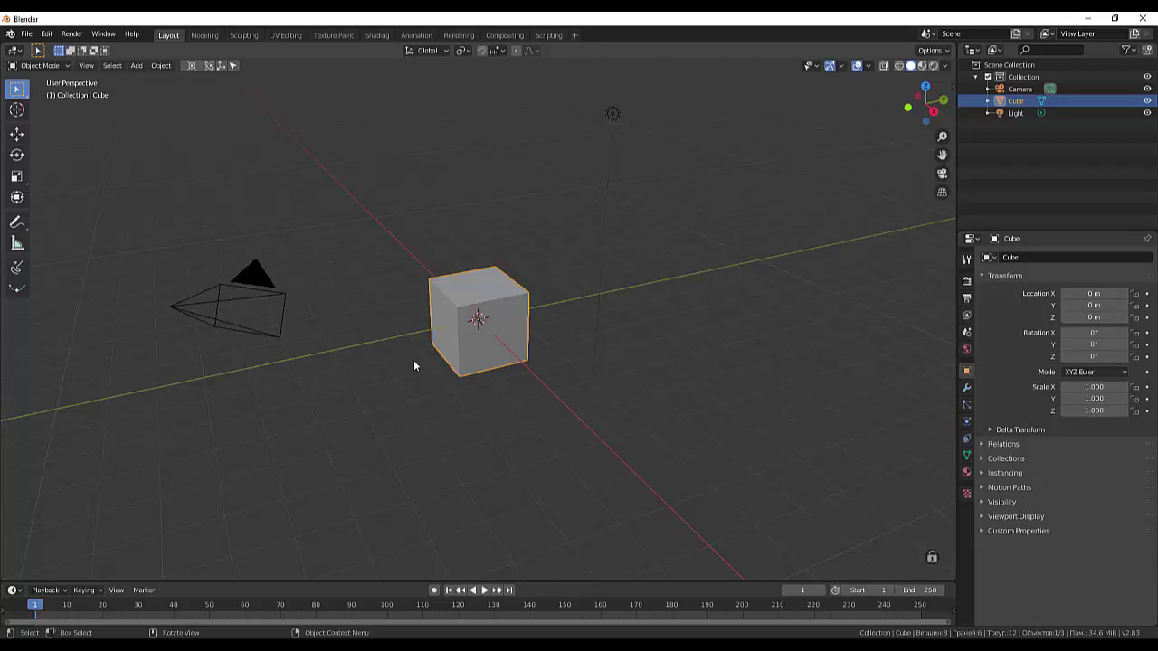
Enter Edit Mode on the cube in face select mode and select its left front face
{"action": "scroll", "coordinate": [481, 350], "scroll_direction": "up", "scroll_amount": 1}
{"action": "scroll", "coordinate": [482, 350], "scroll_direction": "up", "scroll_amount": 2}
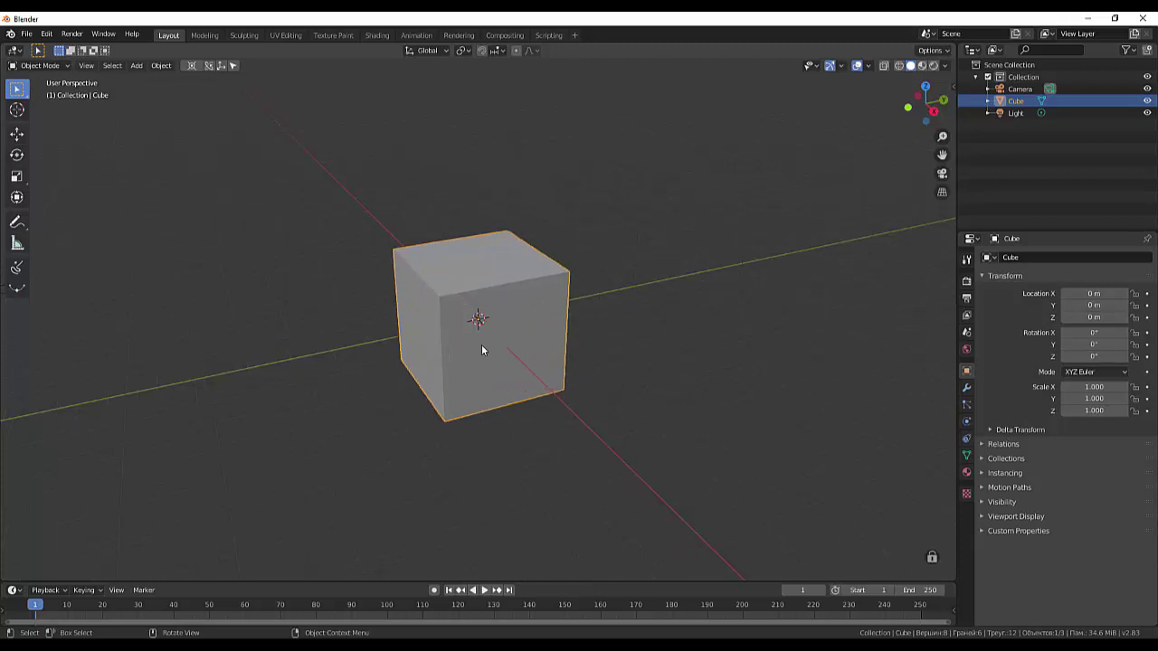
{"action": "middle_click_drag", "start_coordinate": [482, 345], "coordinate": [470, 341]}
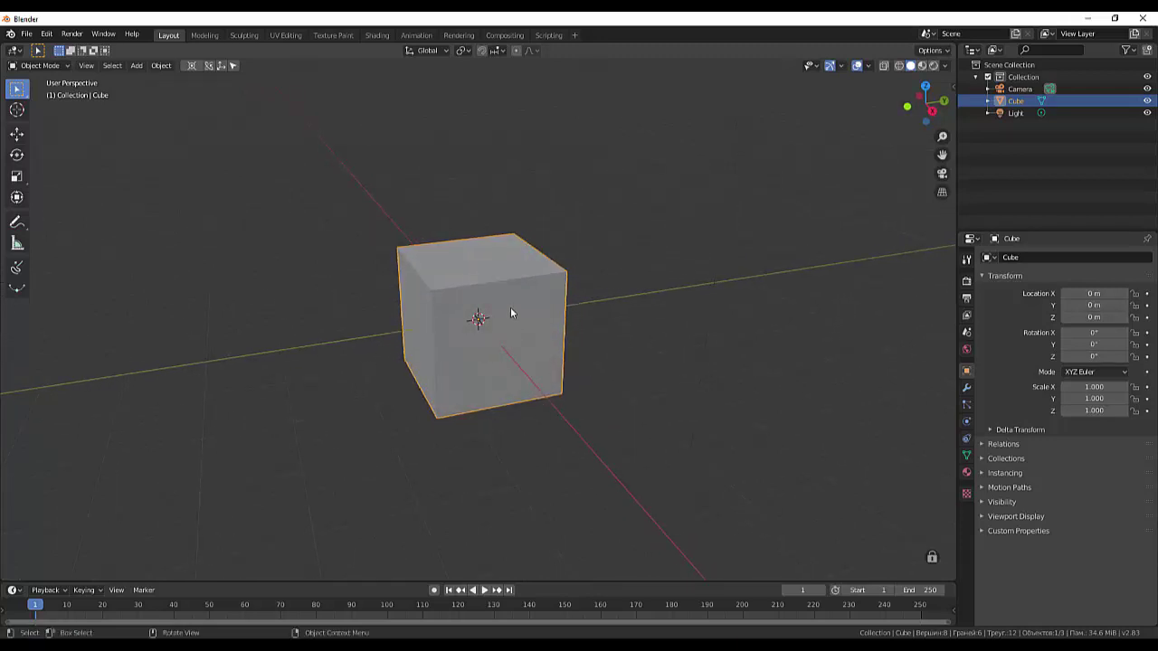
{"action": "mouse_move", "coordinate": [511, 313]}
{"action": "middle_mouse_down"}
{"action": "mouse_move", "coordinate": [485, 315]}
{"action": "mouse_move", "coordinate": [504, 304]}
{"action": "mouse_move", "coordinate": [496, 309]}
{"action": "mouse_move", "coordinate": [541, 318]}
{"action": "mouse_move", "coordinate": [434, 340]}
{"action": "middle_mouse_up"}
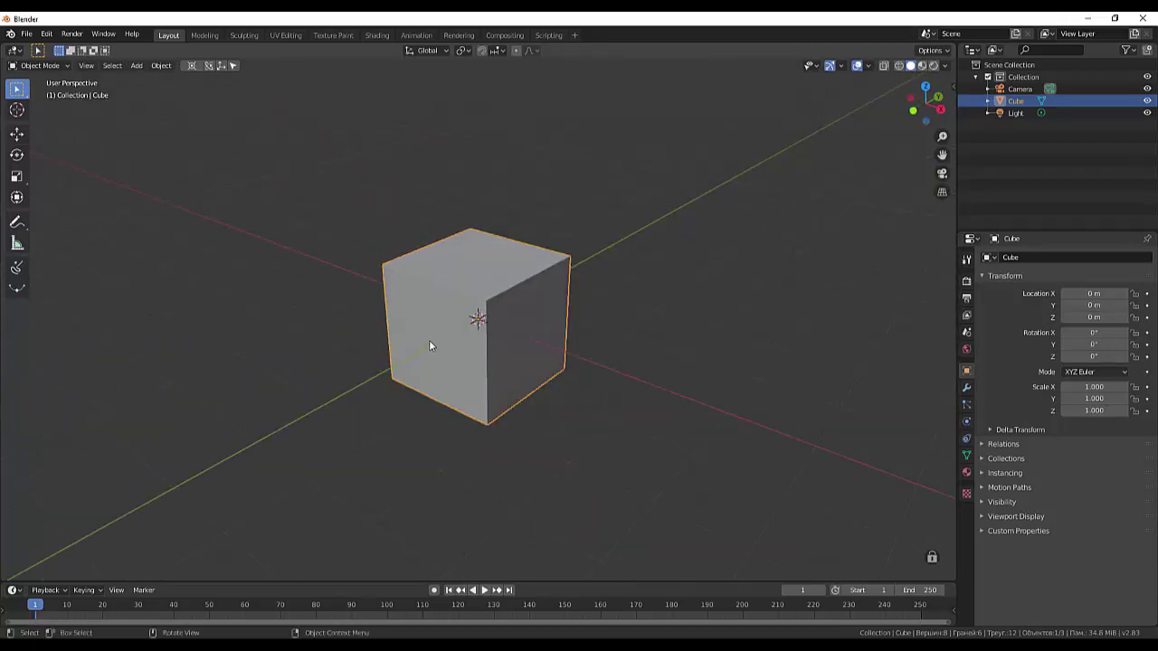
{"action": "left_click", "coordinate": [30, 66]}
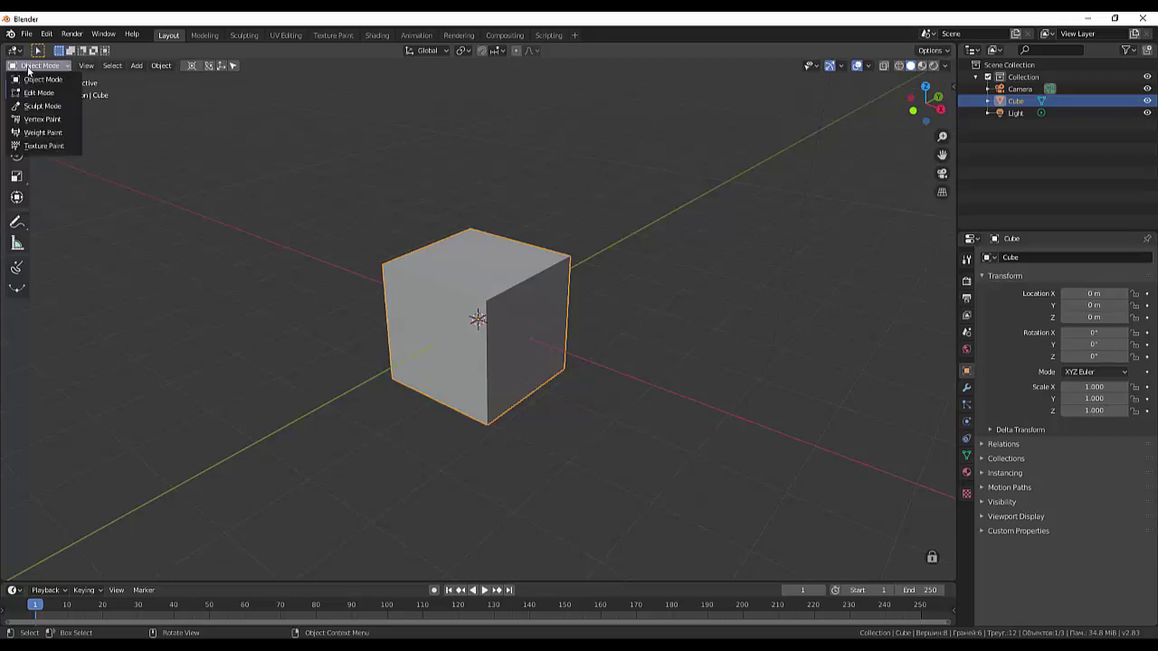
{"action": "left_click", "coordinate": [38, 92]}
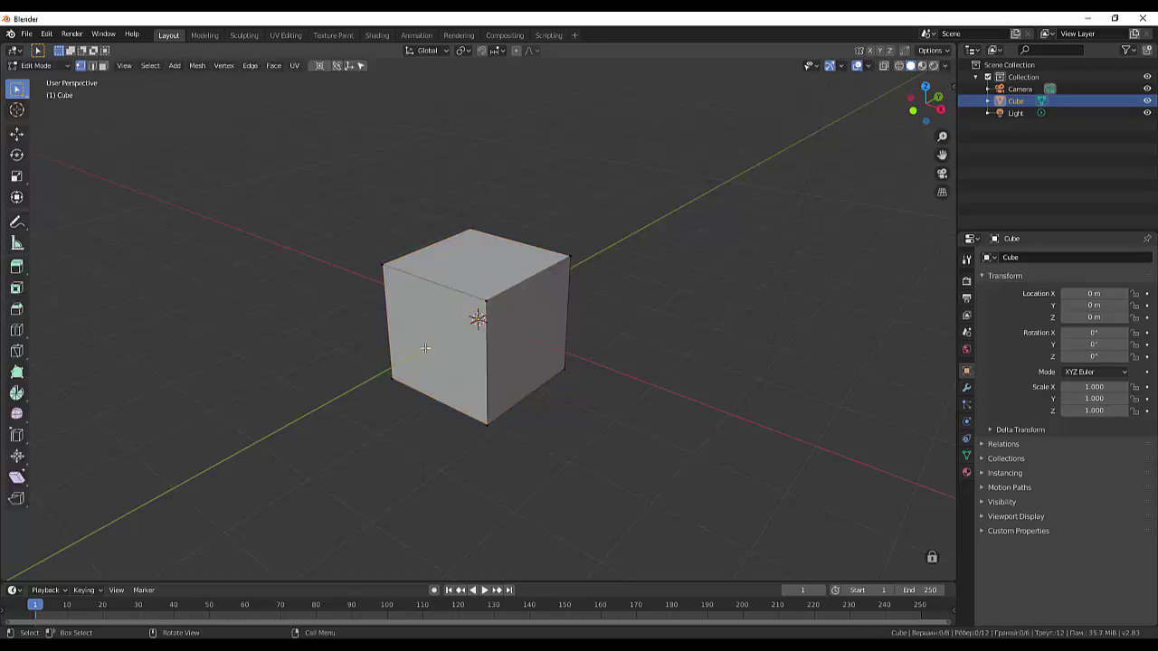
{"action": "left_click", "coordinate": [100, 66]}
{"action": "left_click", "coordinate": [399, 356]}
{"action": "mouse_move", "coordinate": [686, 448]}
{"action": "middle_mouse_down"}
{"action": "mouse_move", "coordinate": [664, 445]}
{"action": "mouse_move", "coordinate": [587, 506]}
{"action": "mouse_move", "coordinate": [527, 478]}
{"action": "mouse_move", "coordinate": [517, 460]}
{"action": "middle_mouse_up"}
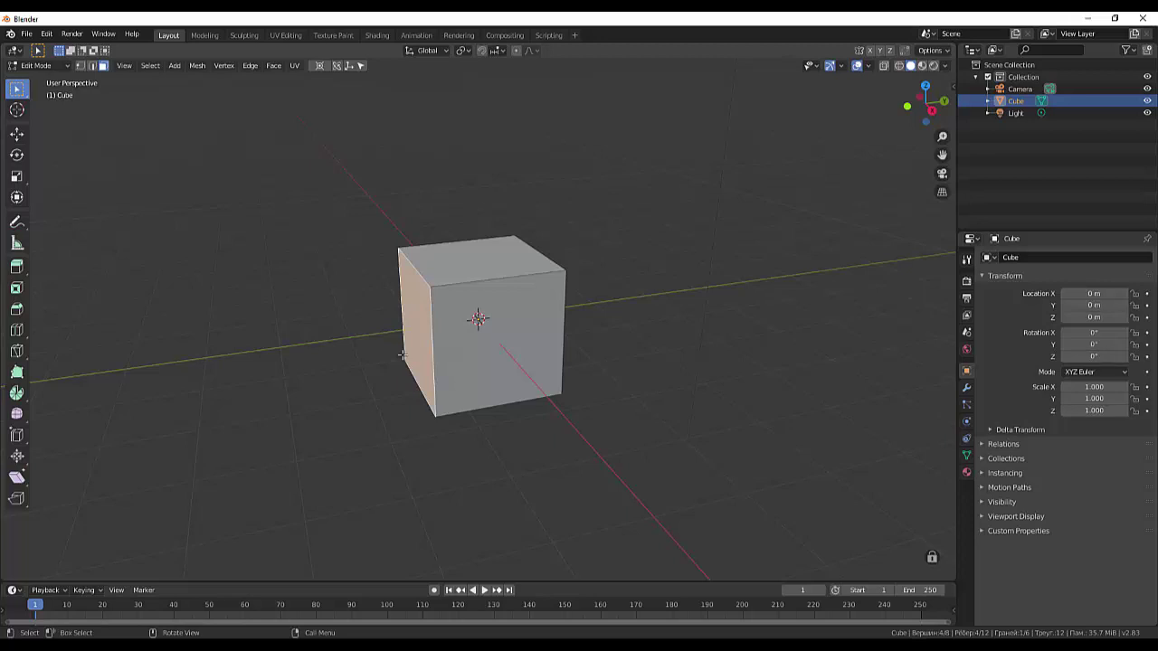
Move the selected side face outward to stretch the cube into a long box
{"action": "key", "text": "g"}
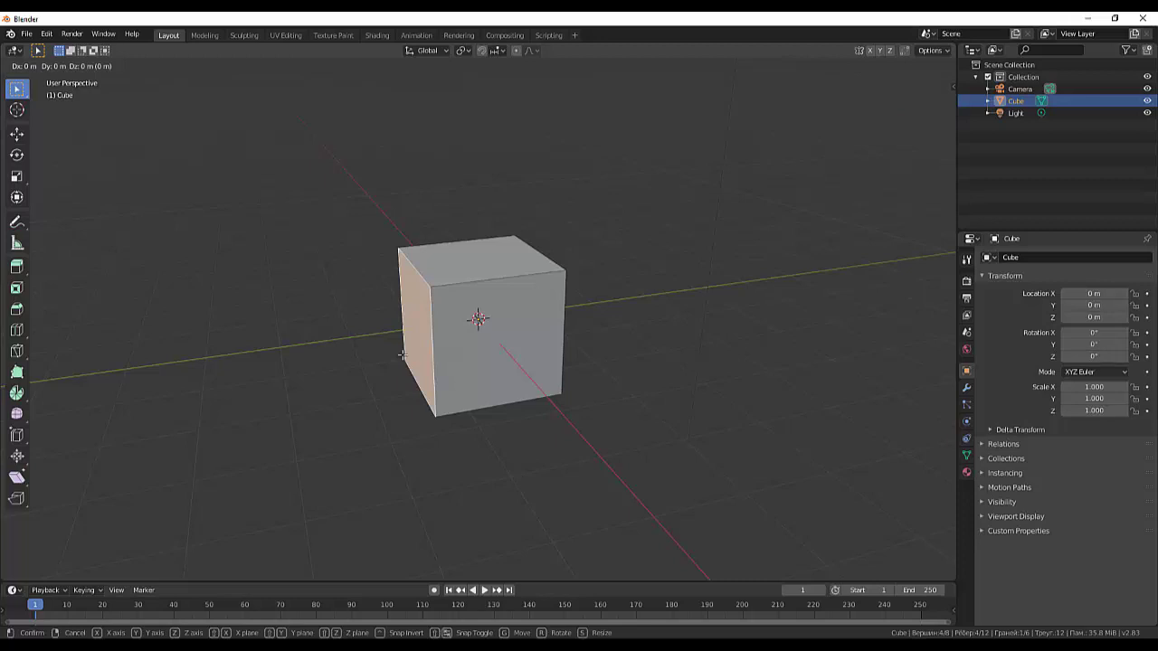
{"action": "left_click", "coordinate": [140, 399]}
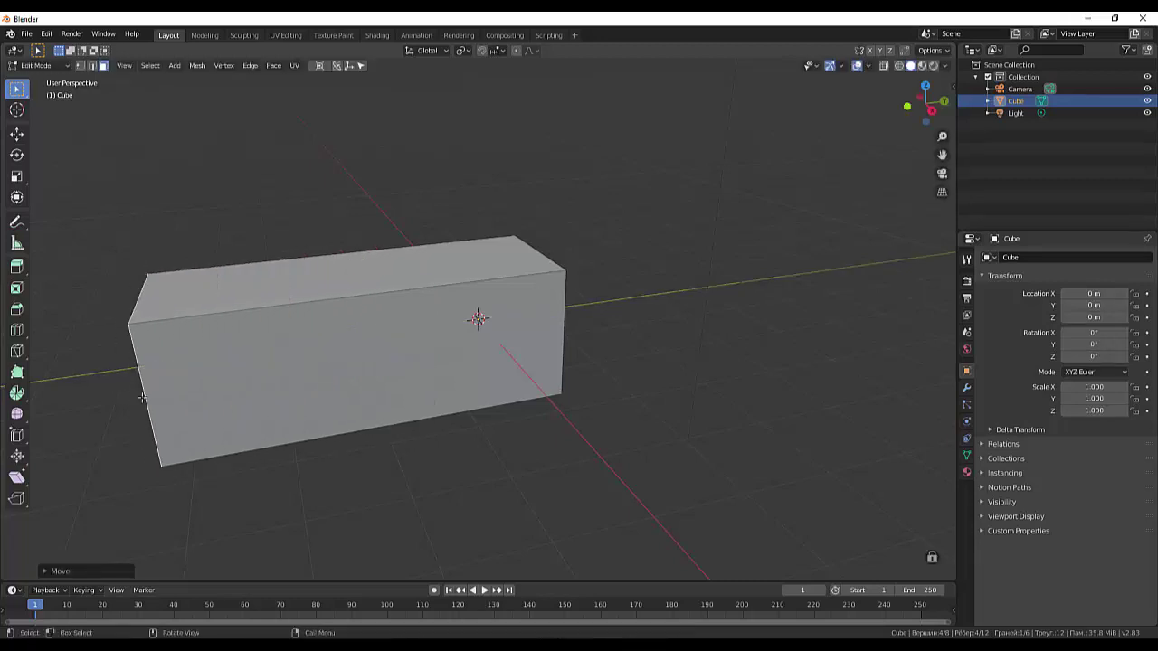
{"action": "scroll", "coordinate": [299, 324], "scroll_direction": "down", "scroll_amount": 3}
{"action": "scroll", "coordinate": [281, 319], "scroll_direction": "down", "scroll_amount": 1}
{"action": "scroll", "coordinate": [344, 321], "scroll_direction": "down", "scroll_amount": 1}
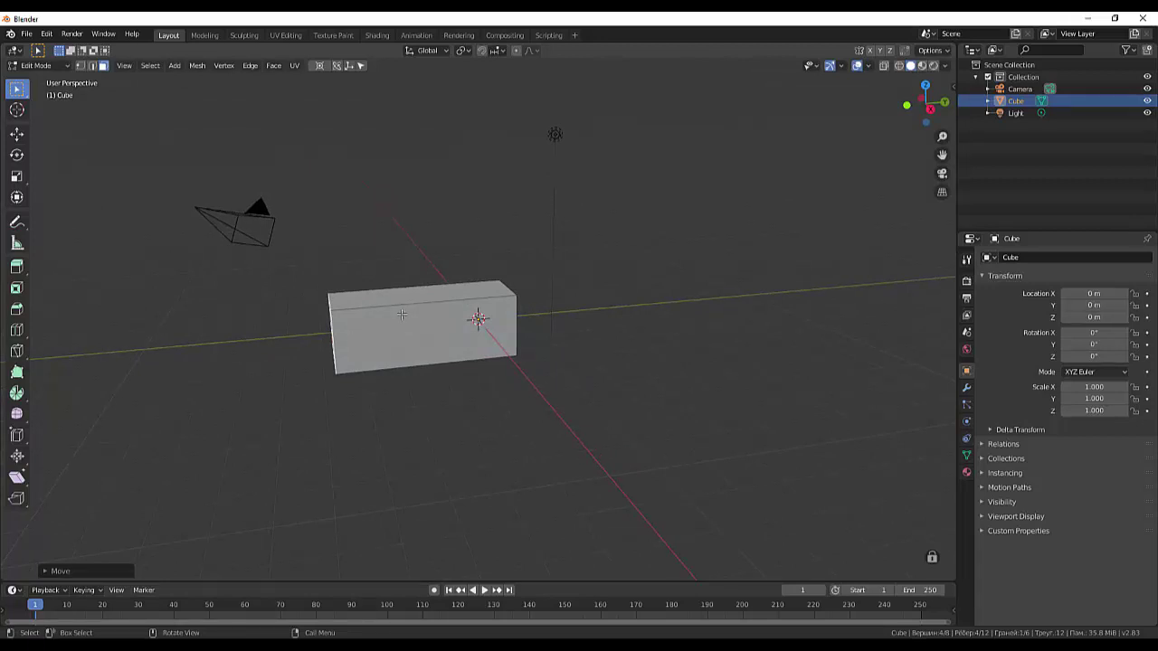
Select the top face and lower it 1.321 m along Z into a thin slab
{"action": "left_click", "coordinate": [402, 302]}
{"action": "left_click", "coordinate": [638, 375]}
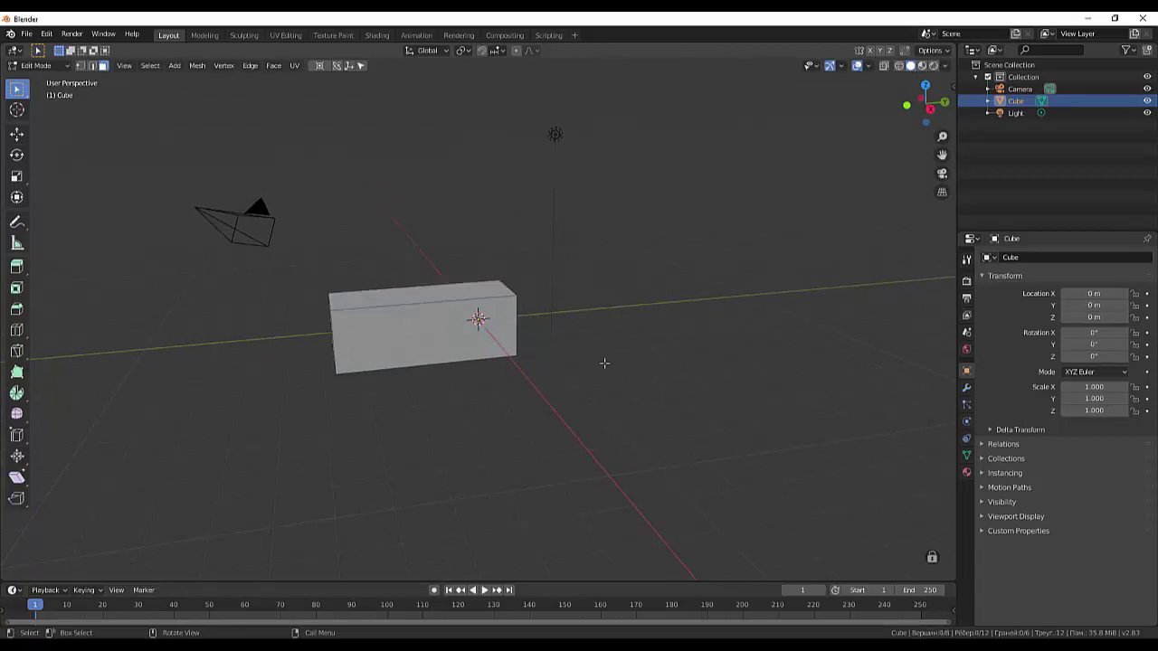
{"action": "left_click", "coordinate": [432, 294]}
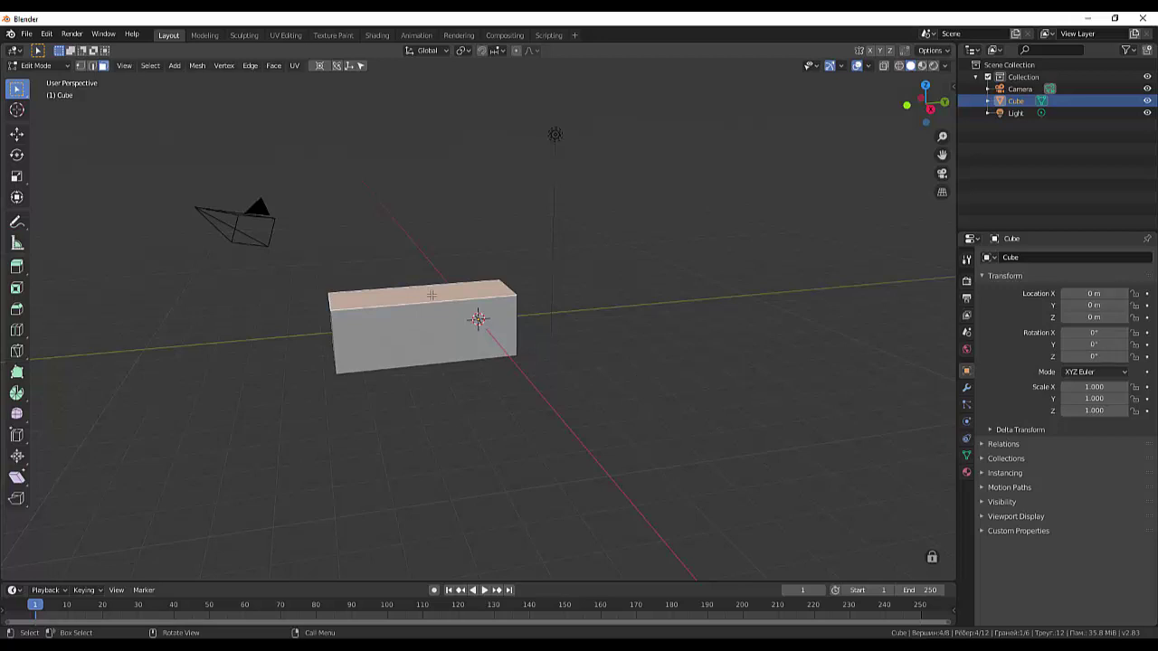
{"action": "key", "text": "g"}
{"action": "key", "text": "z"}
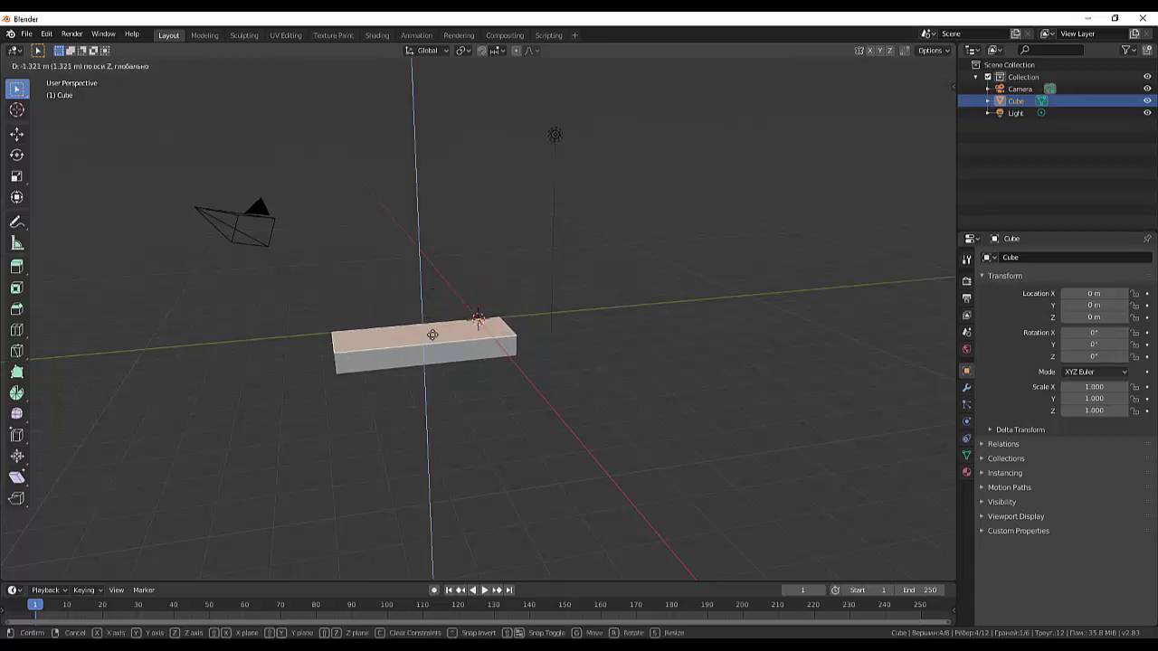
{"action": "left_click", "coordinate": [432, 334]}
{"action": "mouse_move", "coordinate": [432, 334]}
{"action": "middle_mouse_down"}
{"action": "mouse_move", "coordinate": [525, 356]}
{"action": "mouse_move", "coordinate": [355, 375]}
{"action": "middle_mouse_up"}
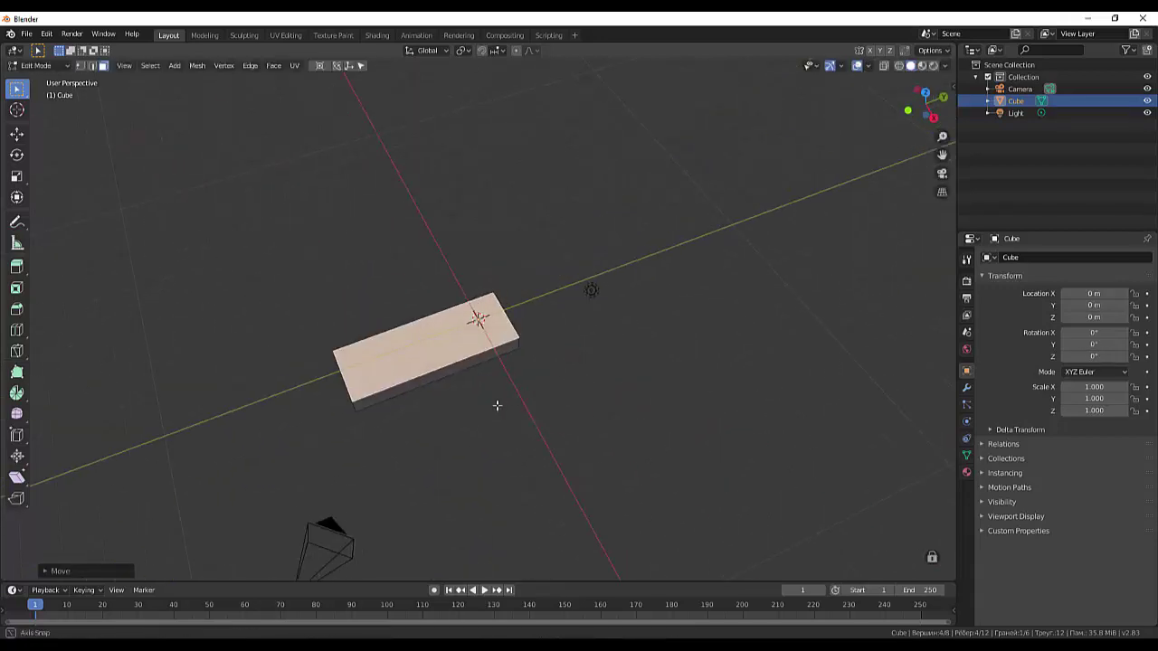
Add a loop cut near one short end of the slab, then open the desktop notification
{"action": "key", "text": "ctrl+r"}
{"action": "left_click", "coordinate": [357, 360]}
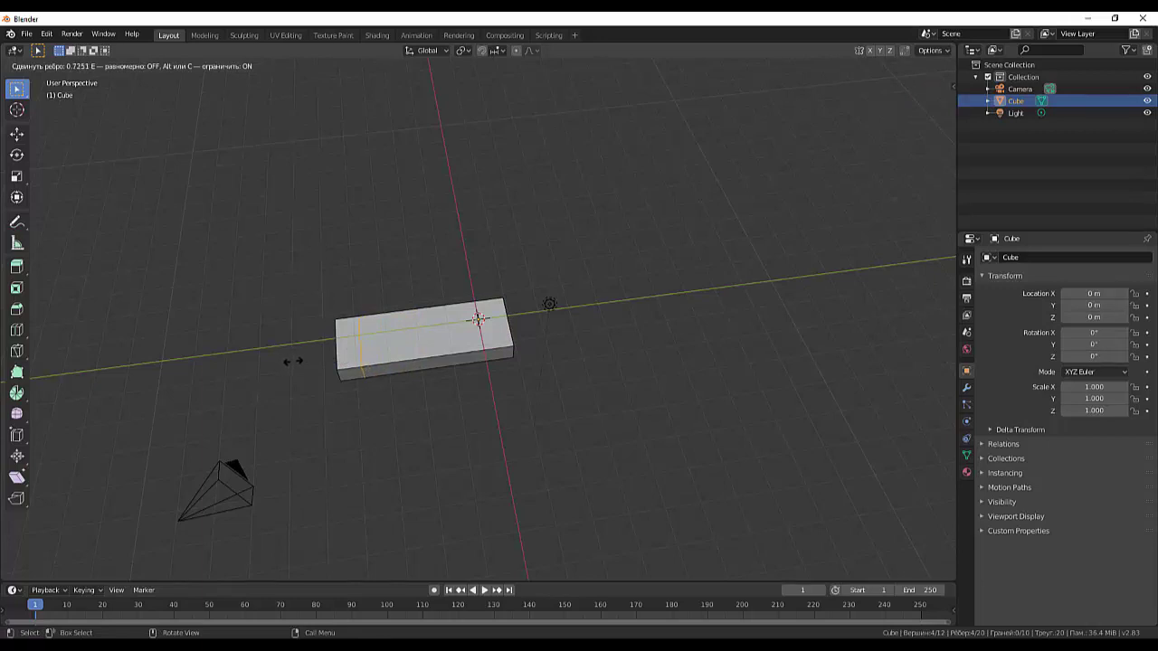
{"action": "left_click", "coordinate": [290, 363]}
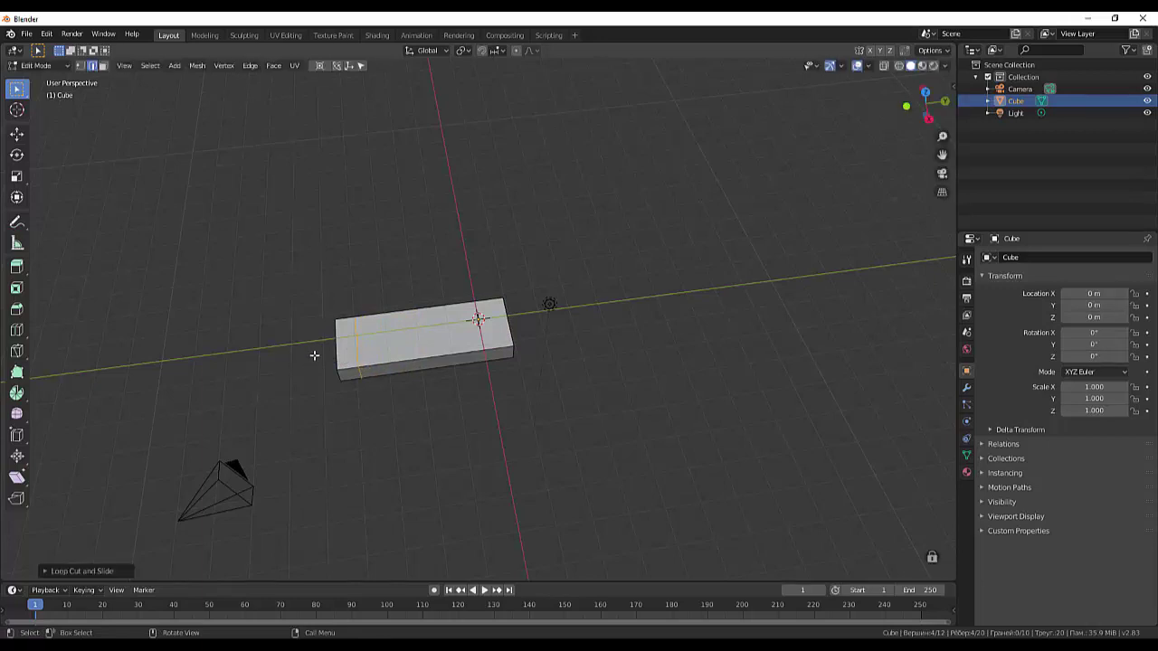
{"action": "mouse_move", "coordinate": [398, 380]}
{"action": "middle_mouse_down"}
{"action": "mouse_move", "coordinate": [439, 384]}
{"action": "mouse_move", "coordinate": [212, 266]}
{"action": "middle_mouse_up"}
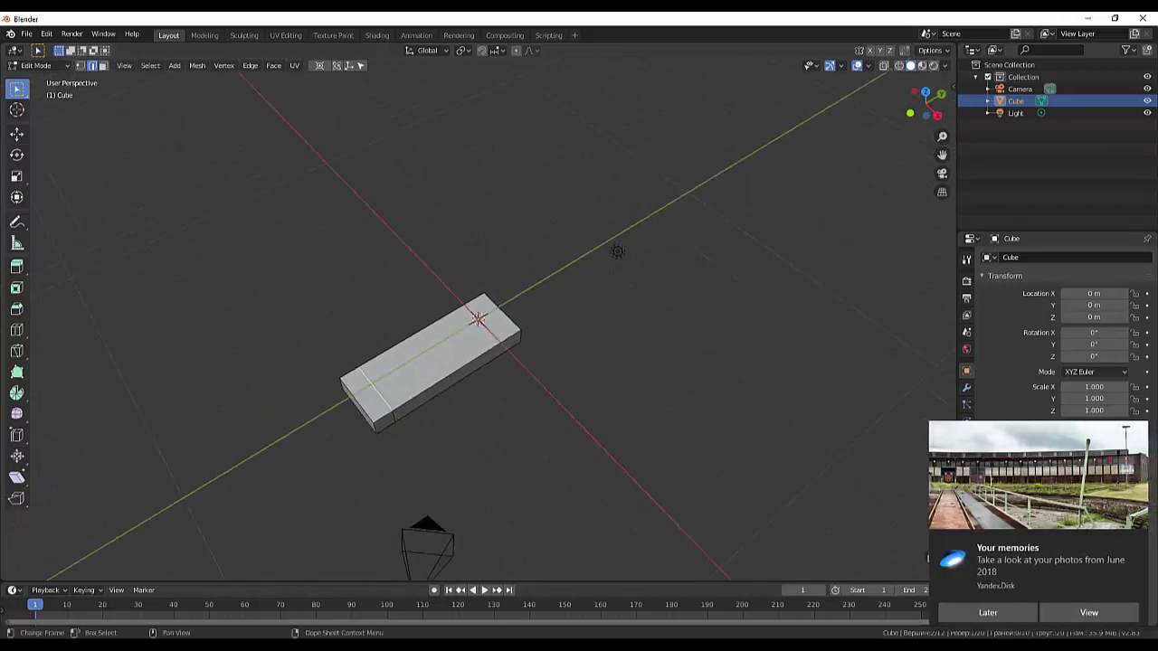
{"action": "mouse_move", "coordinate": [1039, 561]}
{"action": "left_click", "coordinate": [1078, 614]}
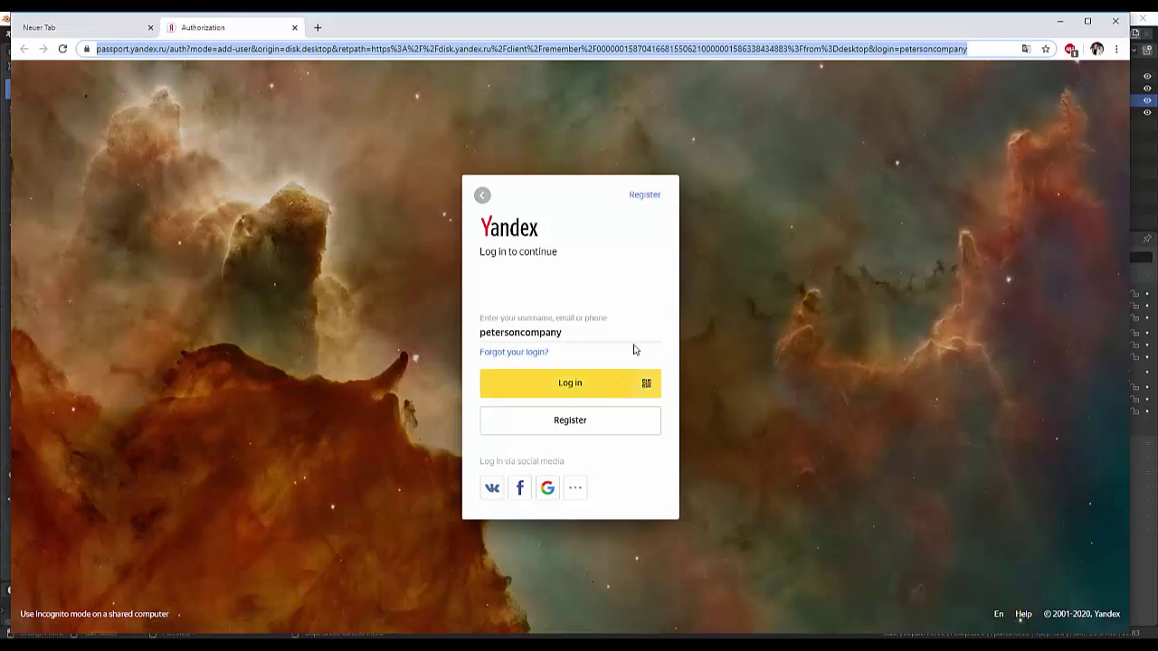
Close the browser, then extrude the slab's short end face upward into a tall wall
{"action": "left_click", "coordinate": [1115, 20]}
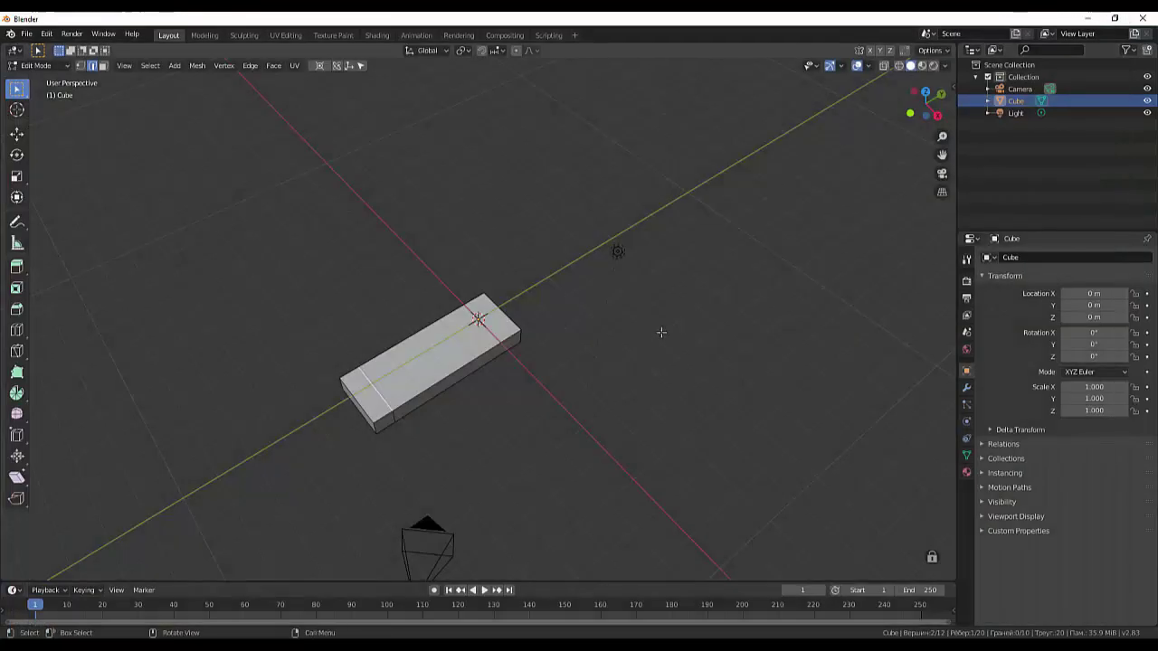
{"action": "middle_click_drag", "start_coordinate": [484, 403], "coordinate": [468, 395]}
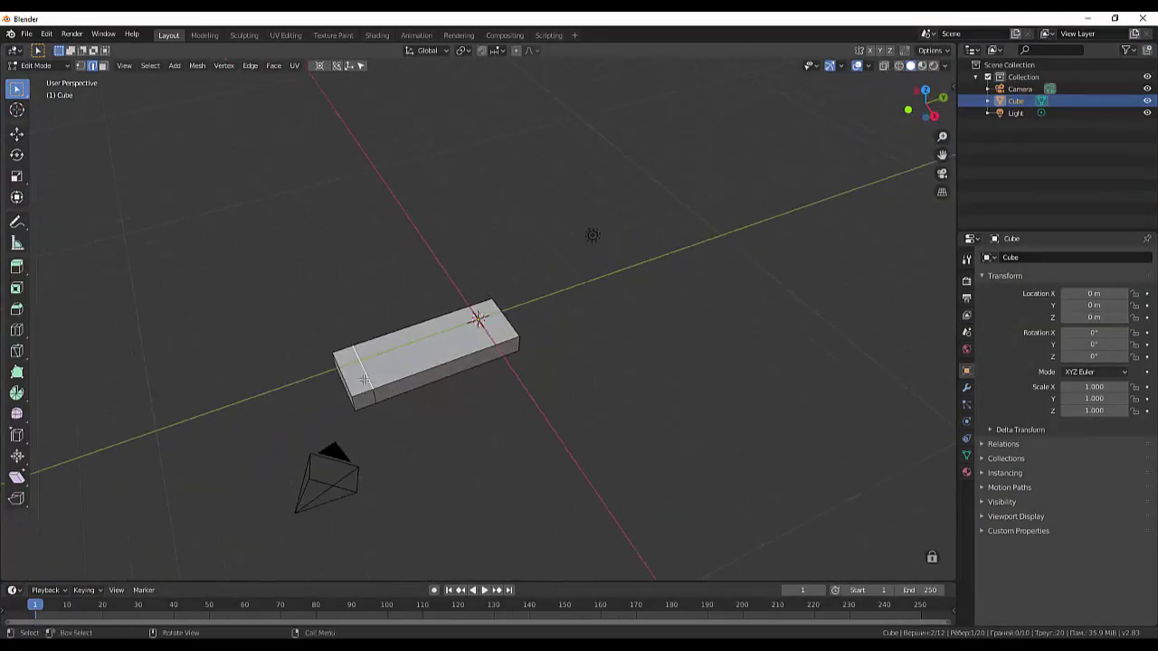
{"action": "left_click", "coordinate": [102, 65]}
{"action": "left_click", "coordinate": [351, 378]}
{"action": "middle_click_drag", "start_coordinate": [441, 418], "coordinate": [429, 387]}
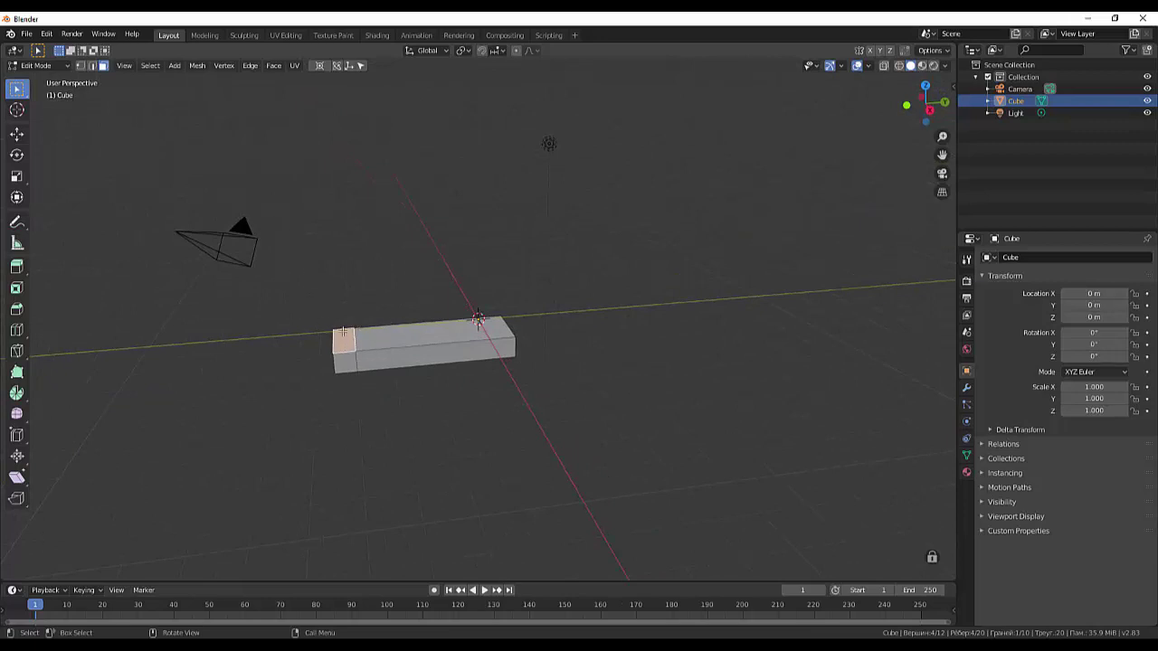
{"action": "key", "text": "e"}
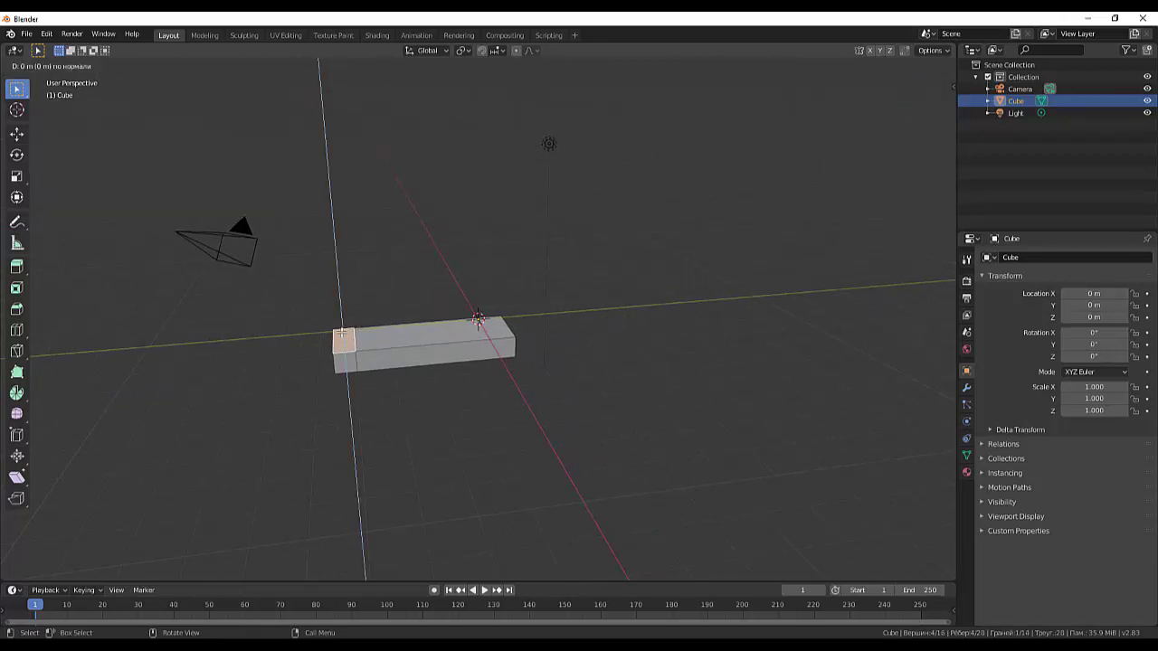
{"action": "left_click", "coordinate": [305, 160]}
{"action": "mouse_move", "coordinate": [463, 266]}
{"action": "middle_mouse_down"}
{"action": "mouse_move", "coordinate": [492, 316]}
{"action": "mouse_move", "coordinate": [597, 299]}
{"action": "middle_mouse_up"}
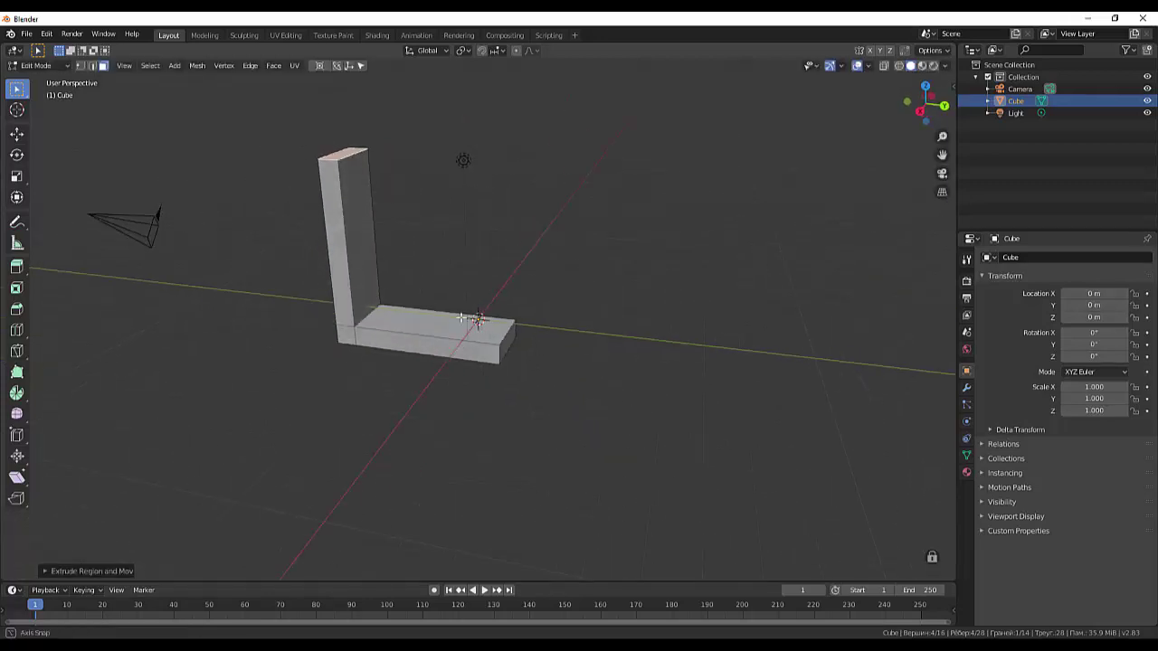
Extrude a side face 1.107 m to lengthen the base, then select its top faces
{"action": "left_click", "coordinate": [596, 298]}
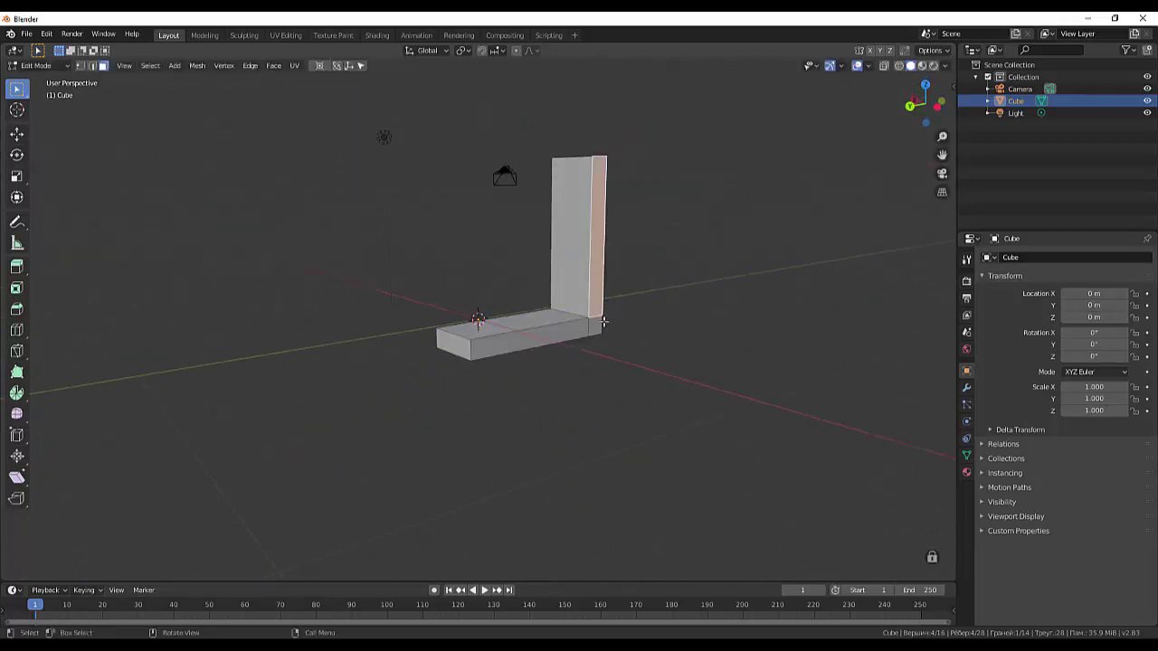
{"action": "mouse_move", "coordinate": [596, 298]}
{"action": "middle_mouse_down"}
{"action": "mouse_move", "coordinate": [718, 402]}
{"action": "mouse_move", "coordinate": [763, 406]}
{"action": "middle_mouse_up"}
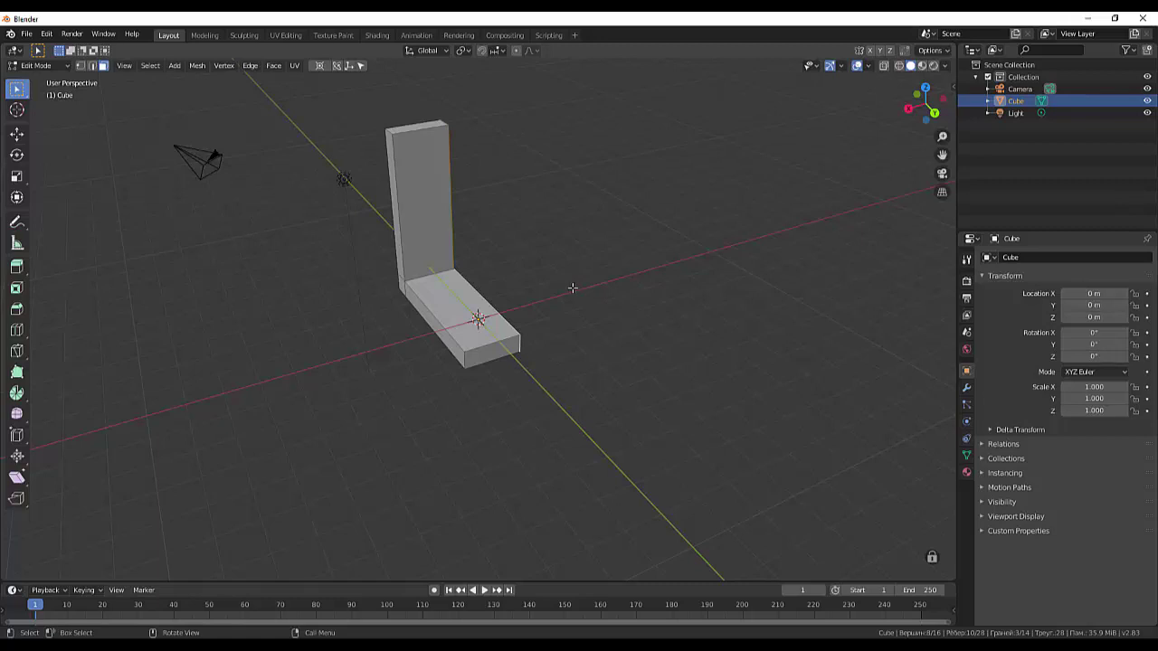
{"action": "key", "text": "e"}
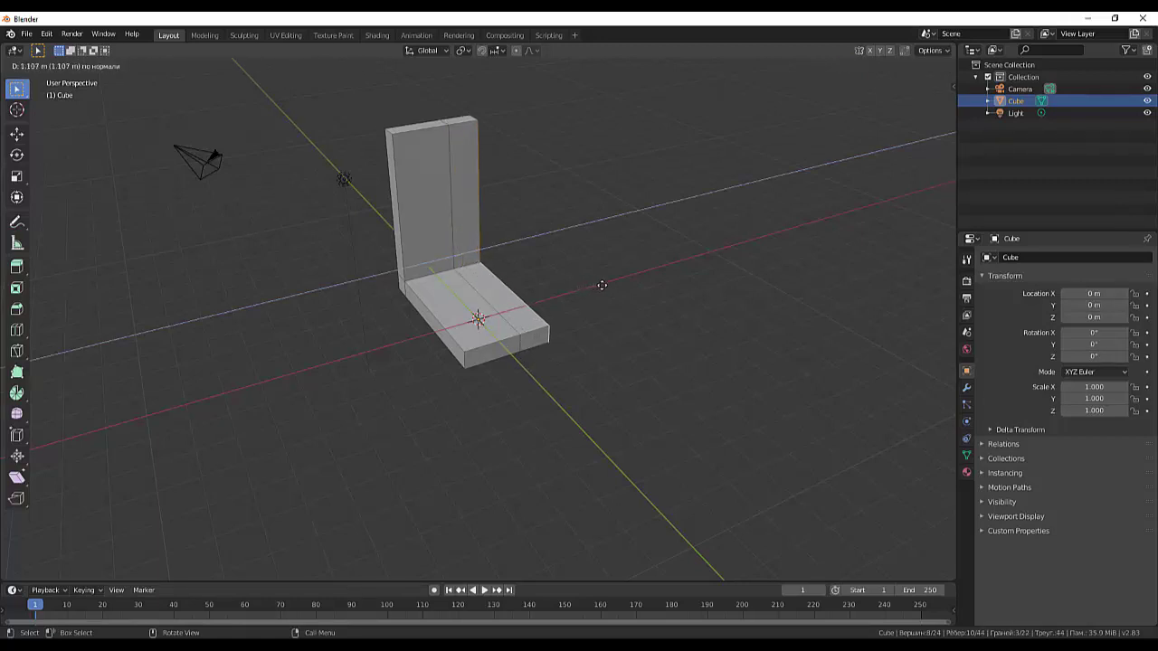
{"action": "left_click", "coordinate": [600, 284]}
{"action": "middle_click_drag", "start_coordinate": [600, 284], "coordinate": [693, 277]}
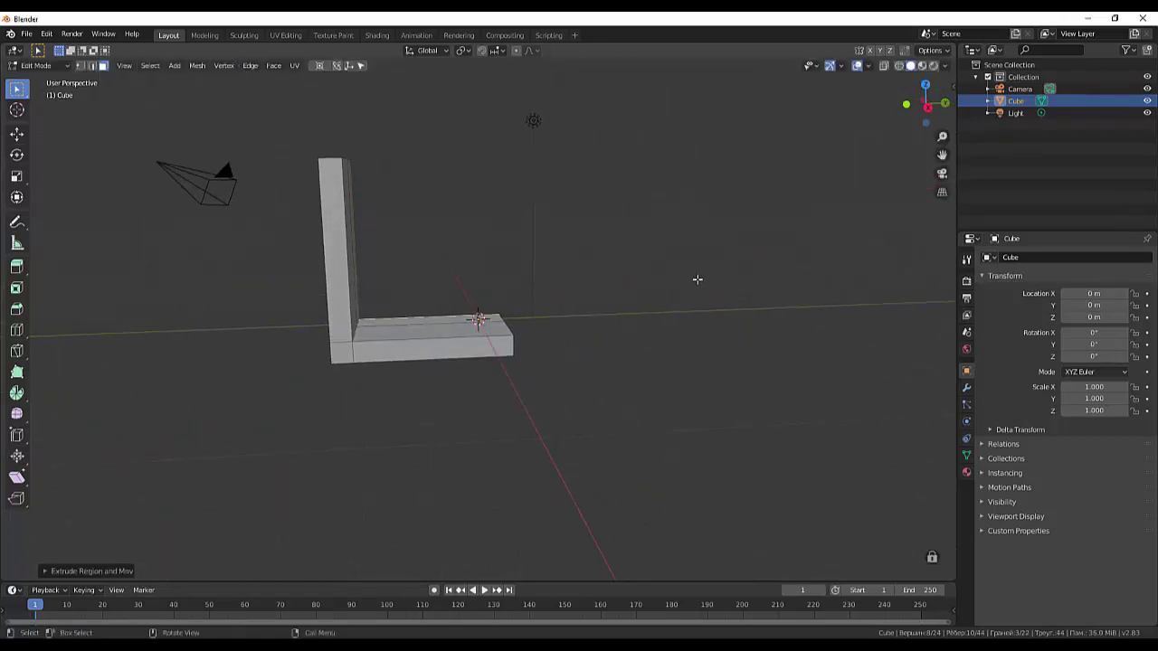
{"action": "scroll", "coordinate": [575, 340], "scroll_direction": "up", "scroll_amount": 3}
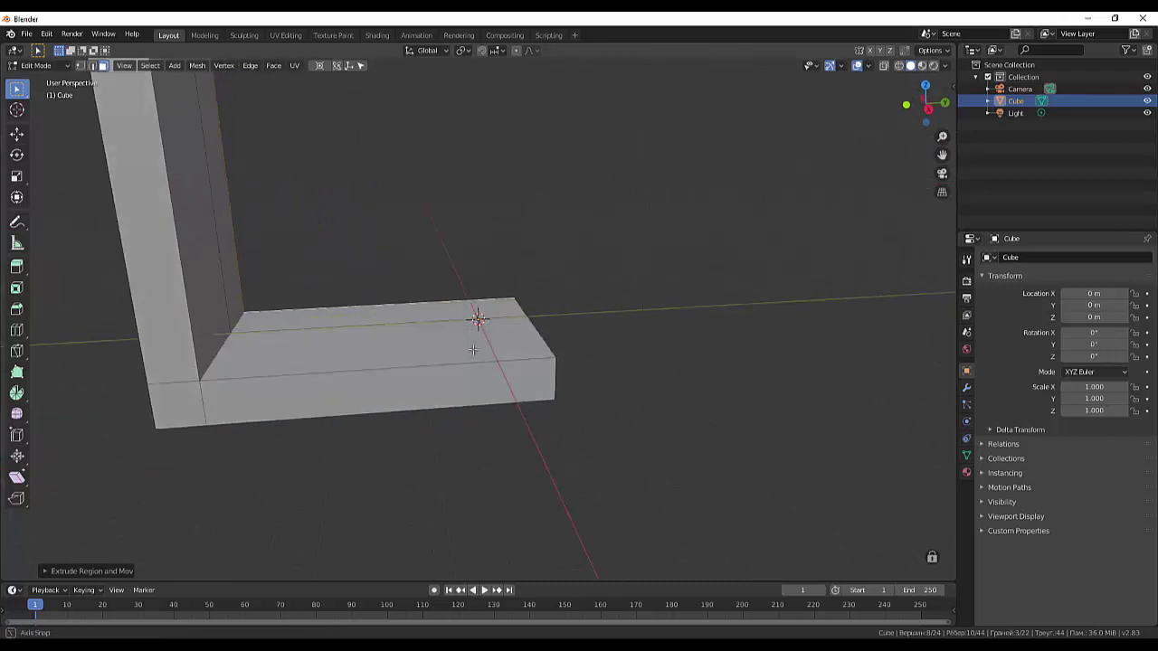
{"action": "middle_click_drag", "start_coordinate": [469, 333], "coordinate": [444, 336]}
{"action": "left_click", "coordinate": [417, 341]}
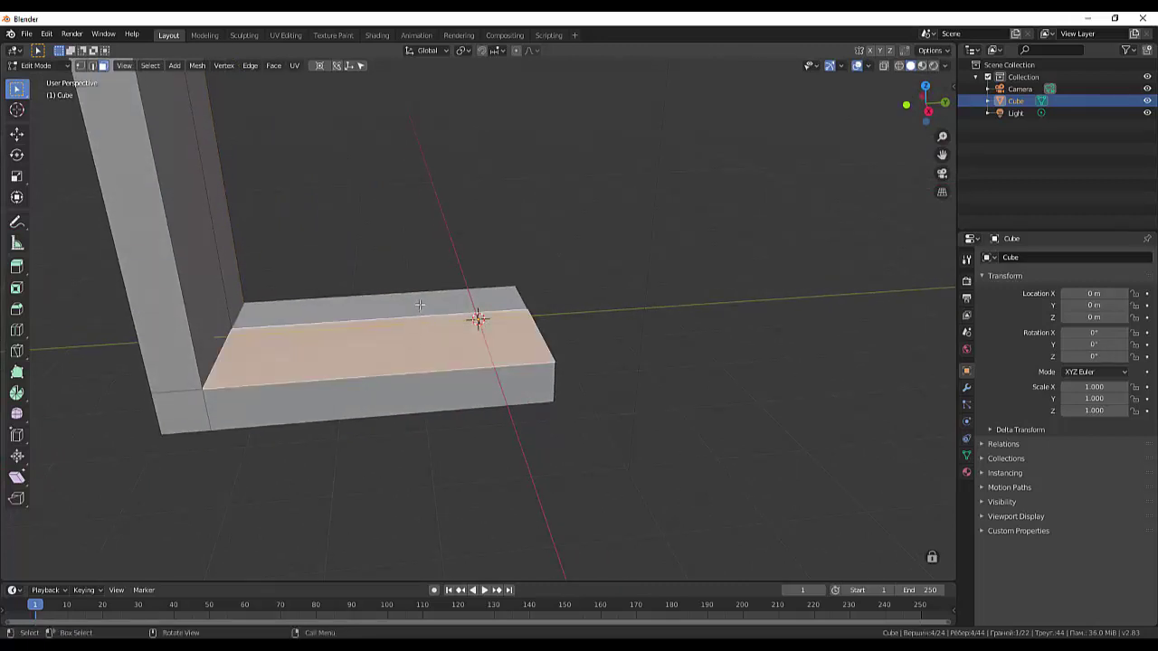
{"action": "left_click", "coordinate": [419, 306]}
Add a new mesh, scale it down, and flatten it along the Z axis
{"action": "key", "text": "shift+a"}
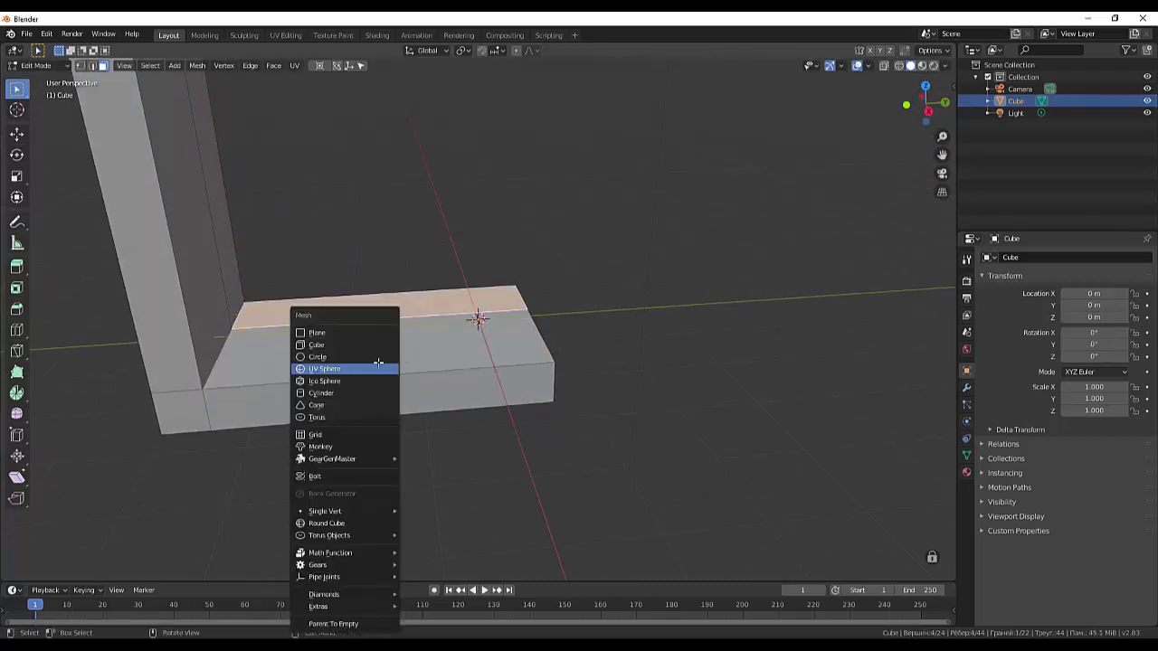
{"action": "left_click", "coordinate": [334, 347]}
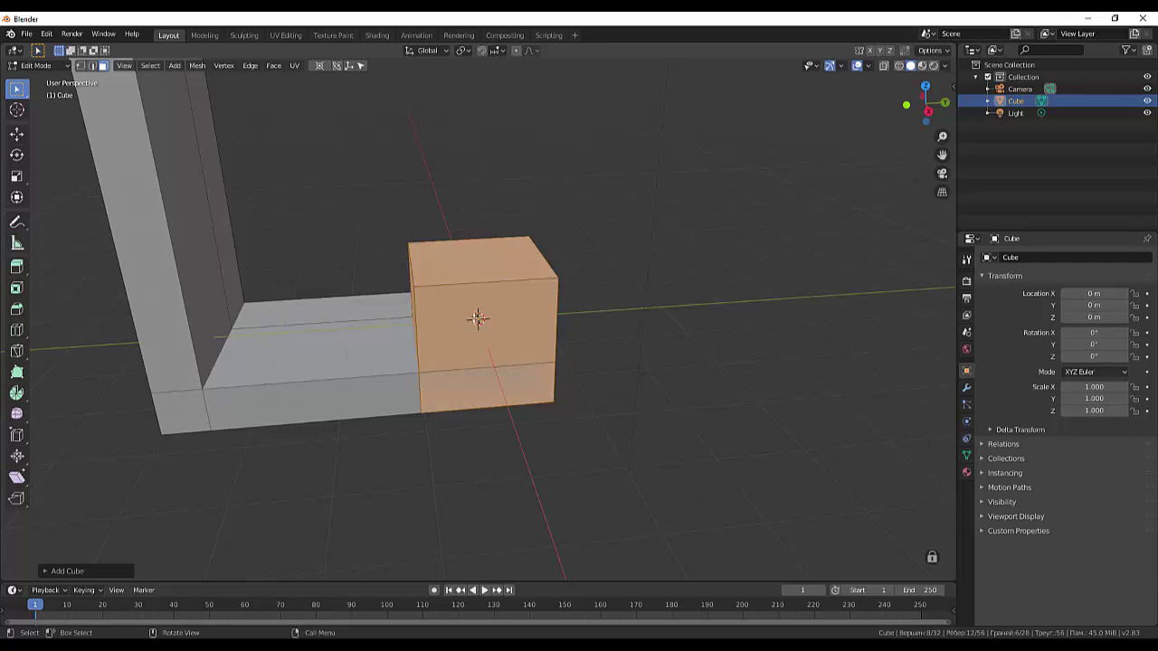
{"action": "key", "text": "s"}
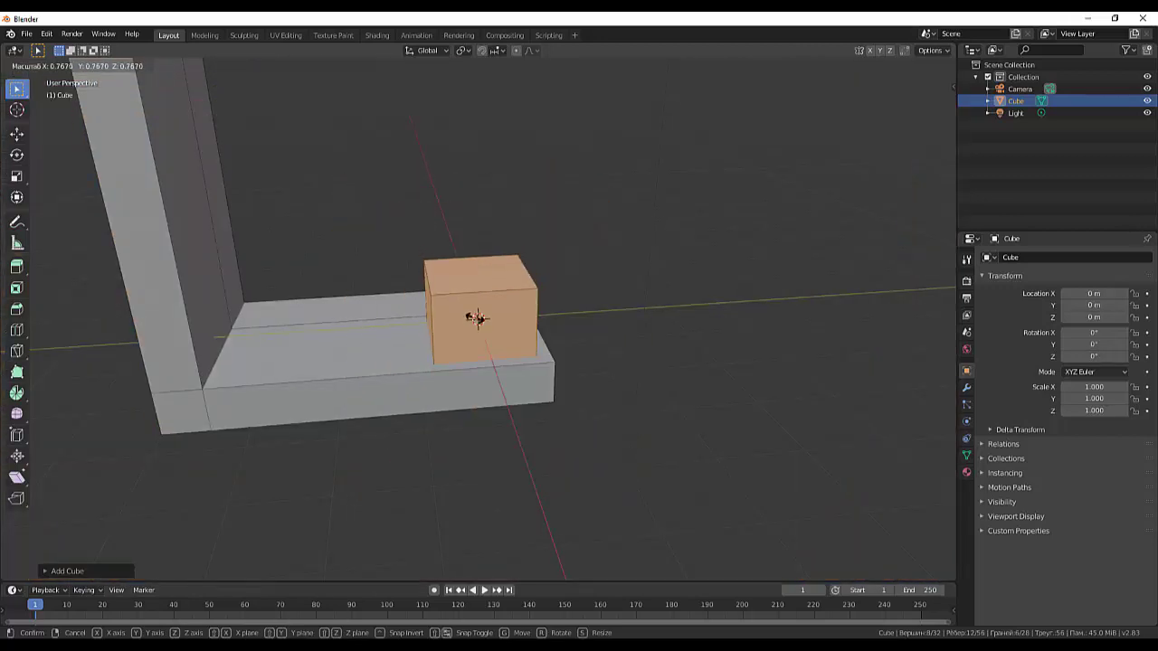
{"action": "key", "text": "z"}
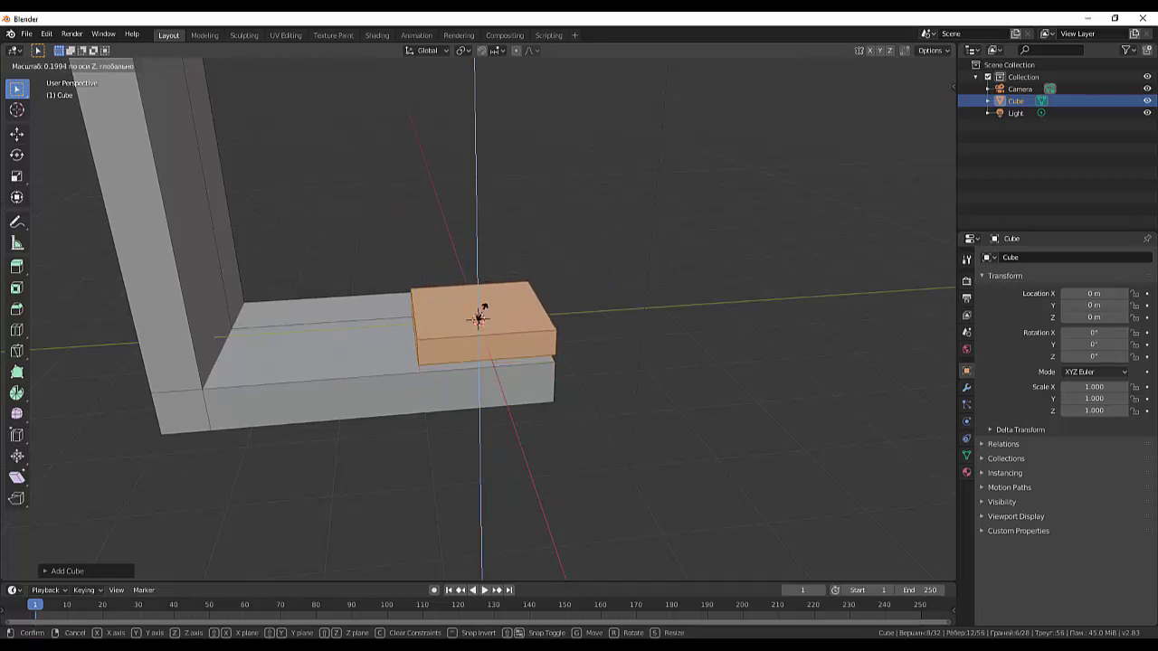
{"action": "left_click", "coordinate": [484, 309]}
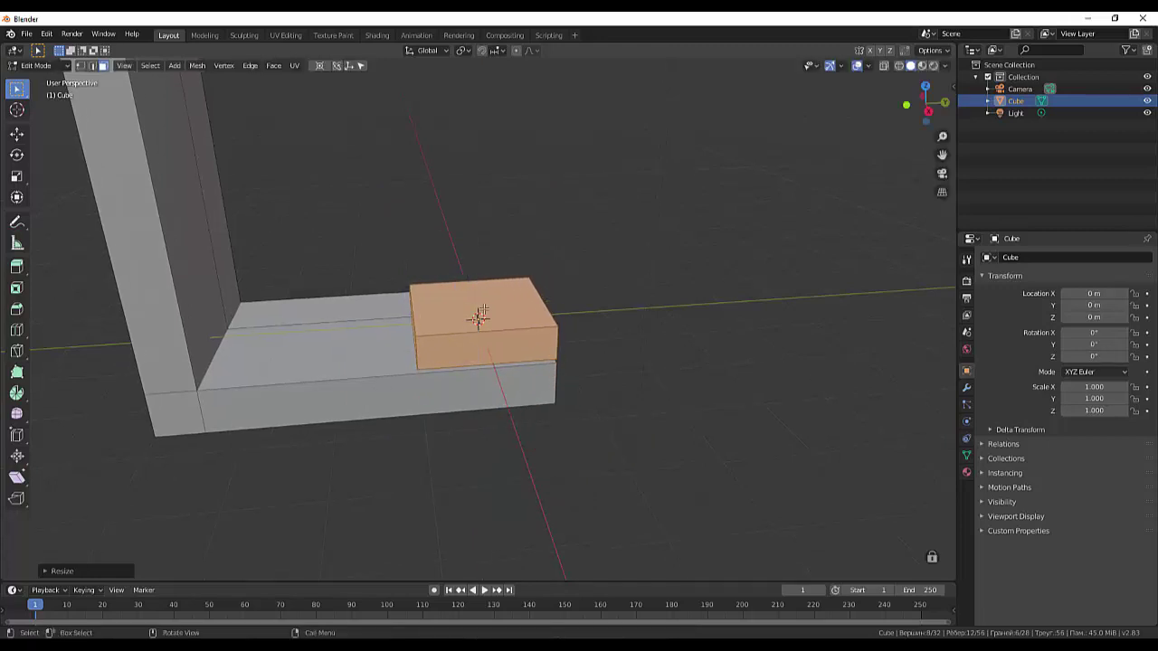
In Right Ortho view, lower the flattened box onto the bottom step
{"action": "scroll", "coordinate": [481, 316], "scroll_direction": "up", "scroll_amount": 5}
{"action": "middle_click_drag", "start_coordinate": [481, 316], "coordinate": [470, 282]}
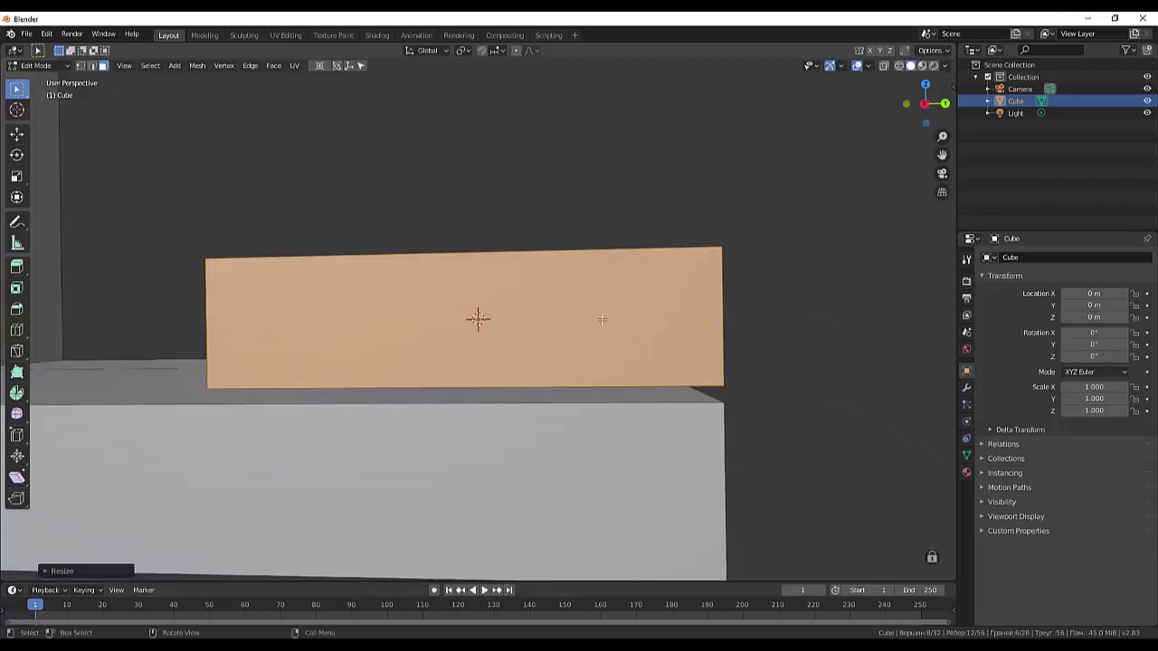
{"action": "key", "text": "KP_3"}
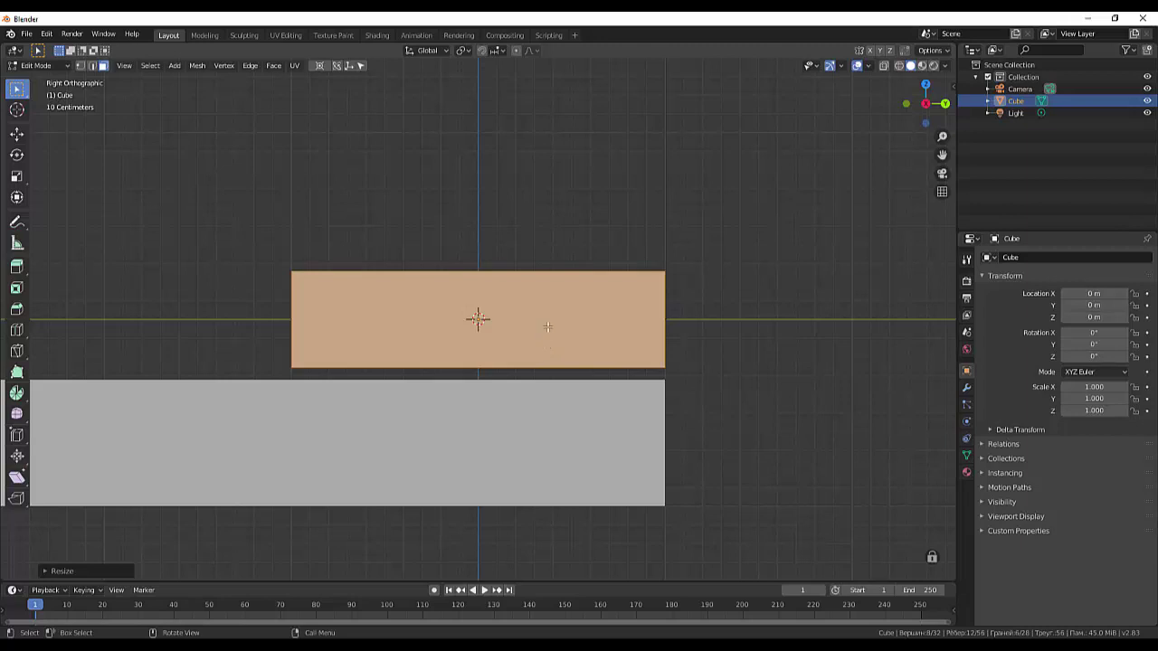
{"action": "key", "text": "g"}
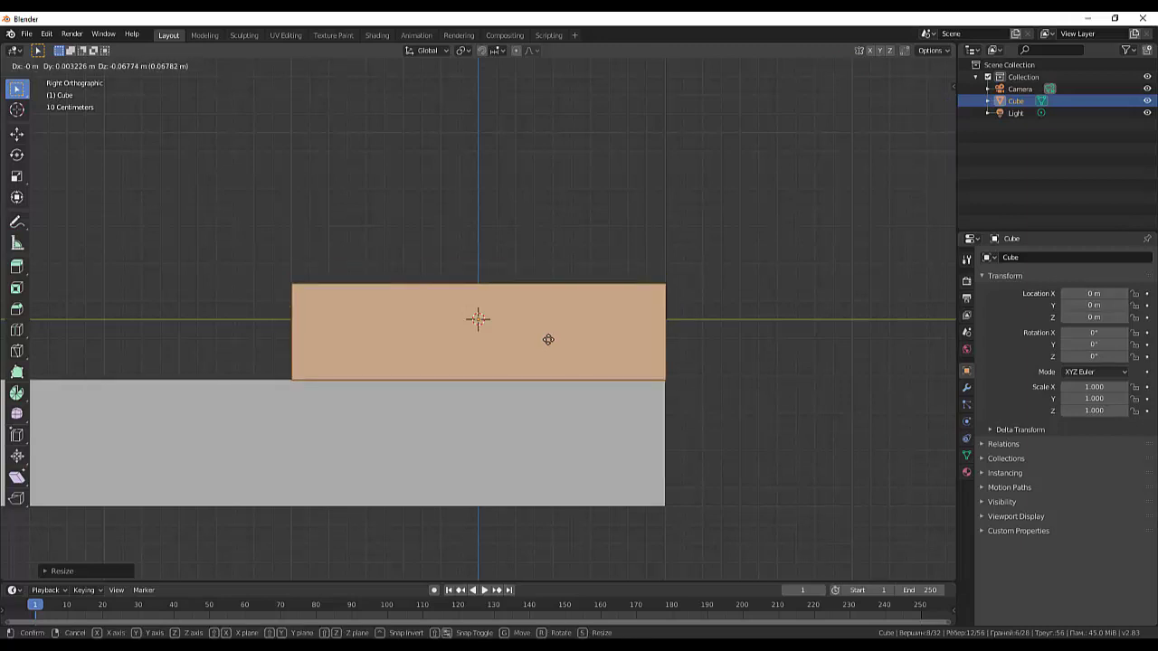
{"action": "left_click", "coordinate": [548, 339]}
{"action": "middle_click_drag", "start_coordinate": [552, 334], "coordinate": [456, 419]}
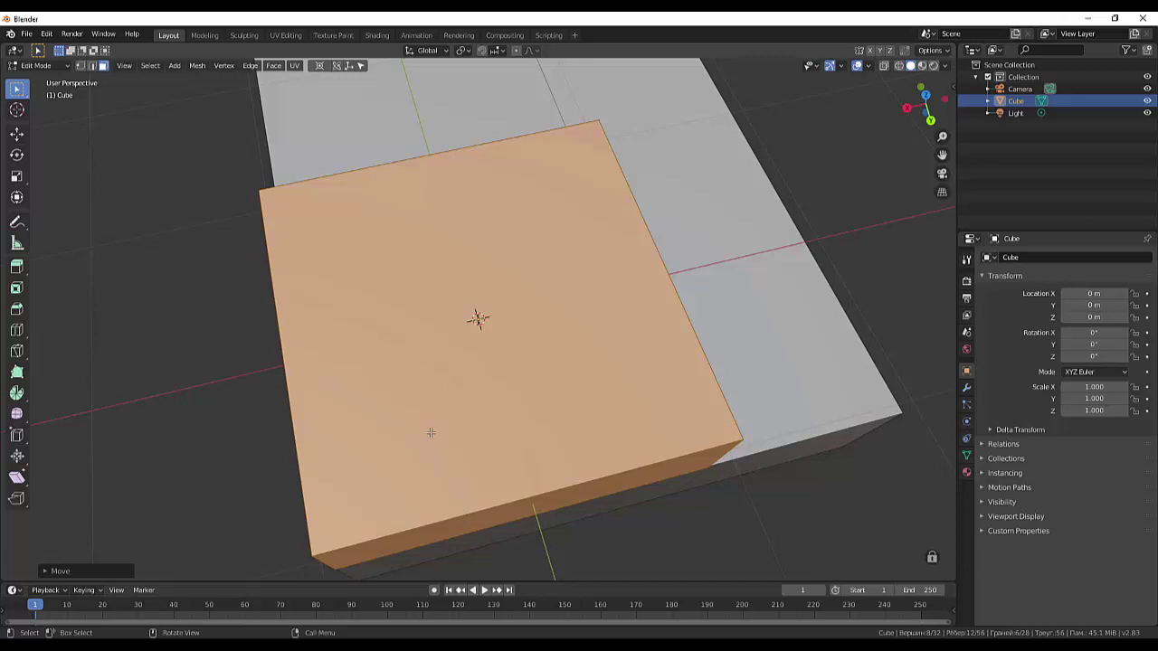
Widen the upper box by moving its selected geometry along the X axis
{"action": "key", "text": "g"}
{"action": "key", "text": "x"}
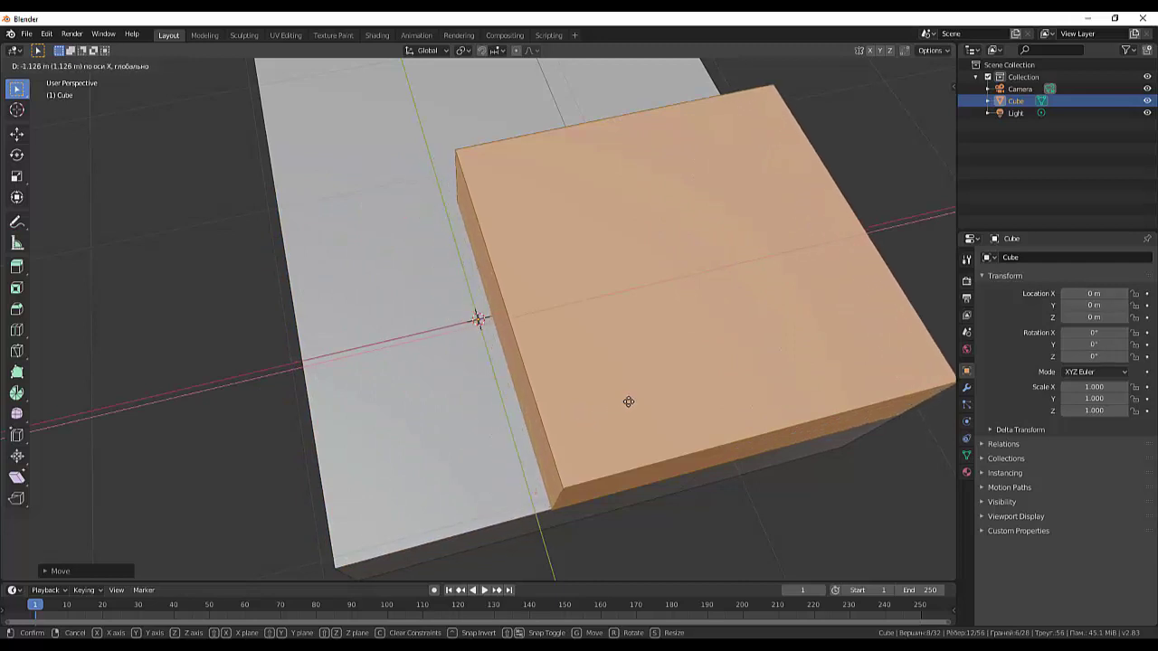
{"action": "left_click", "coordinate": [628, 406]}
{"action": "scroll", "coordinate": [496, 356], "scroll_direction": "down", "scroll_amount": 5}
{"action": "middle_click_drag", "start_coordinate": [478, 318], "coordinate": [716, 295]}
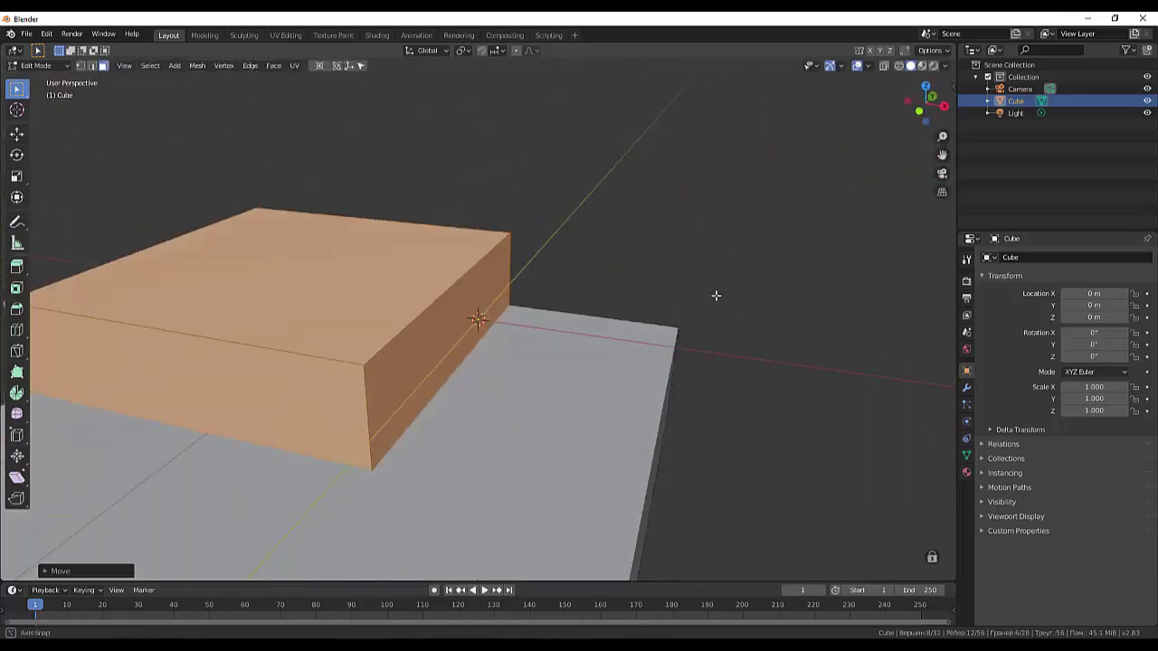
Select the box's end face and stretch it along Y toward the wall
{"action": "scroll", "coordinate": [691, 310], "scroll_direction": "up", "scroll_amount": 5}
{"action": "middle_click_drag", "start_coordinate": [478, 319], "coordinate": [478, 318]}
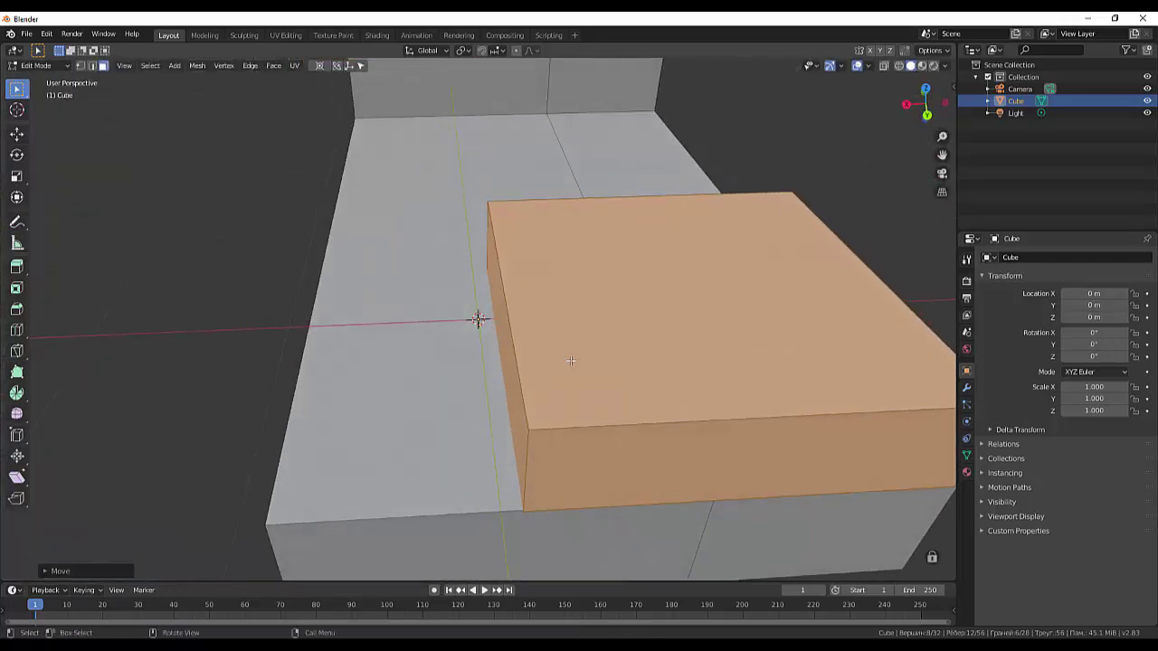
{"action": "middle_click_drag", "start_coordinate": [571, 361], "coordinate": [827, 349]}
{"action": "left_click", "coordinate": [270, 453]}
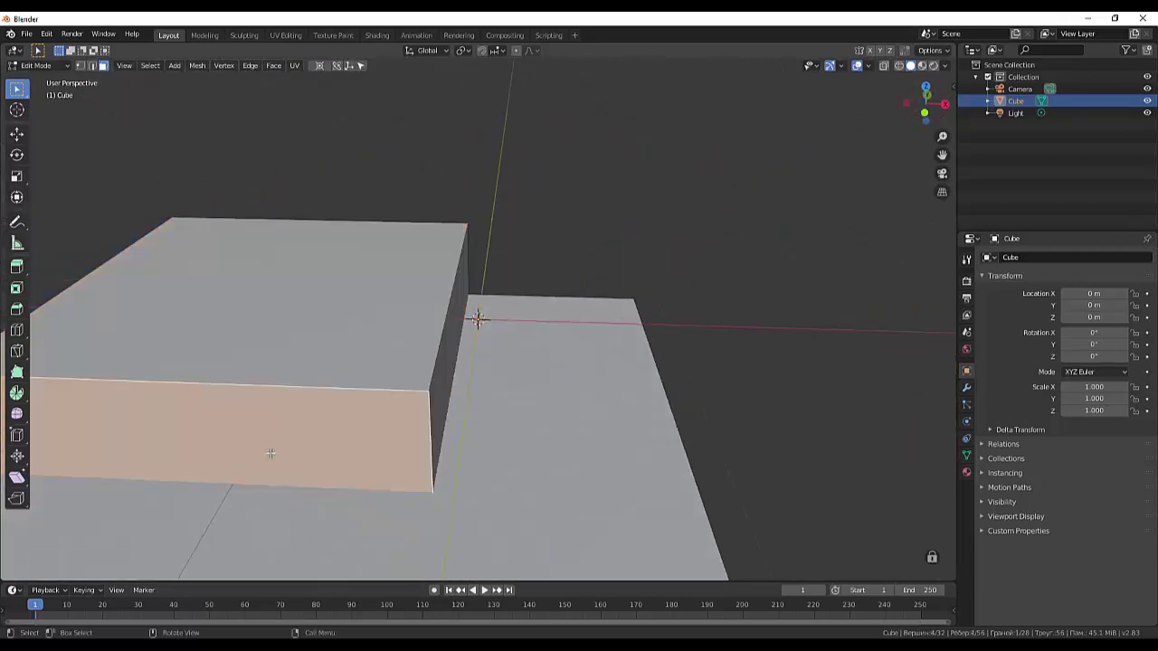
{"action": "middle_click_drag", "start_coordinate": [270, 453], "coordinate": [153, 444]}
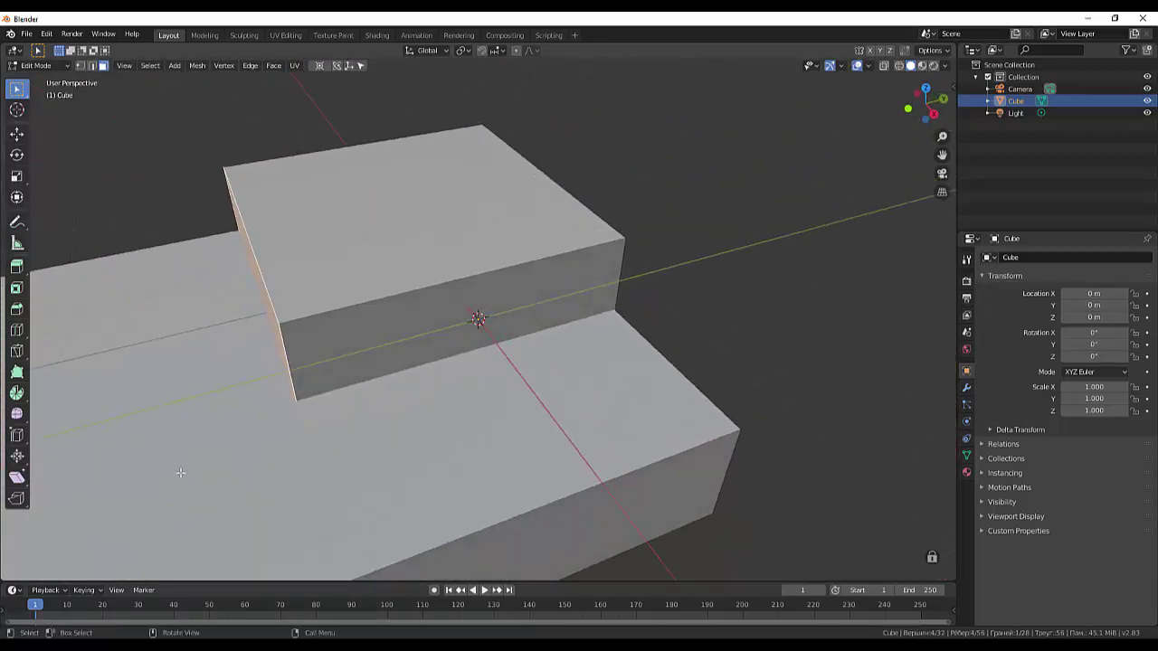
{"action": "scroll", "coordinate": [154, 443], "scroll_direction": "down", "scroll_amount": 1}
{"action": "scroll", "coordinate": [150, 429], "scroll_direction": "down", "scroll_amount": 2}
{"action": "middle_click_drag", "start_coordinate": [152, 425], "coordinate": [142, 422]}
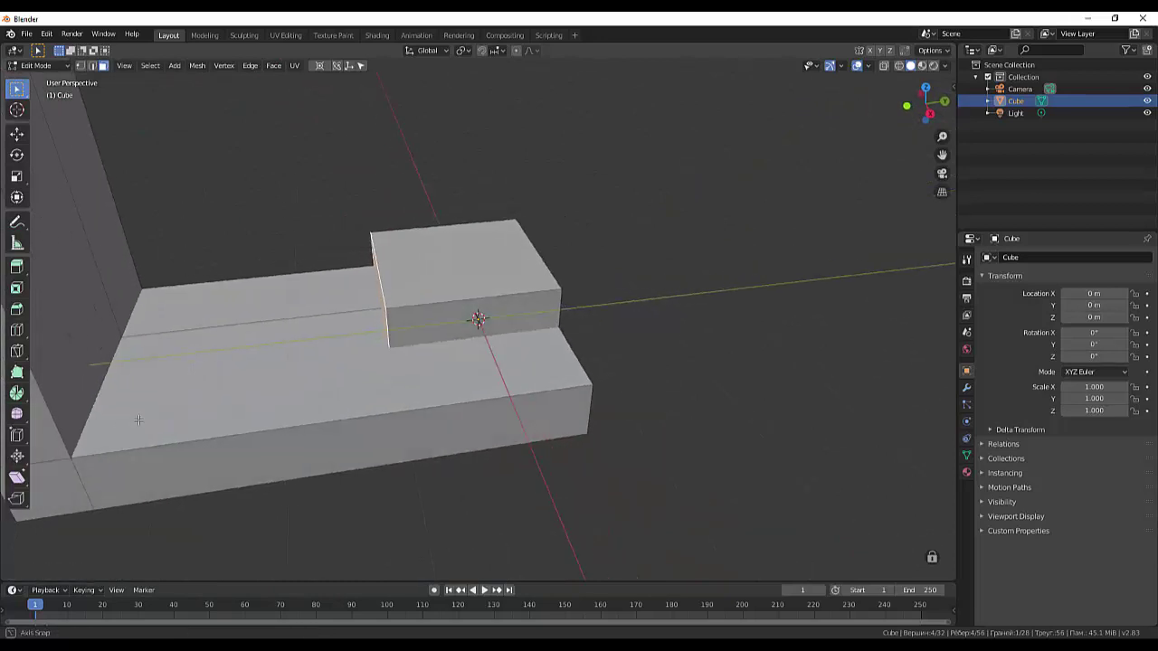
{"action": "scroll", "coordinate": [191, 406], "scroll_direction": "up", "scroll_amount": 1}
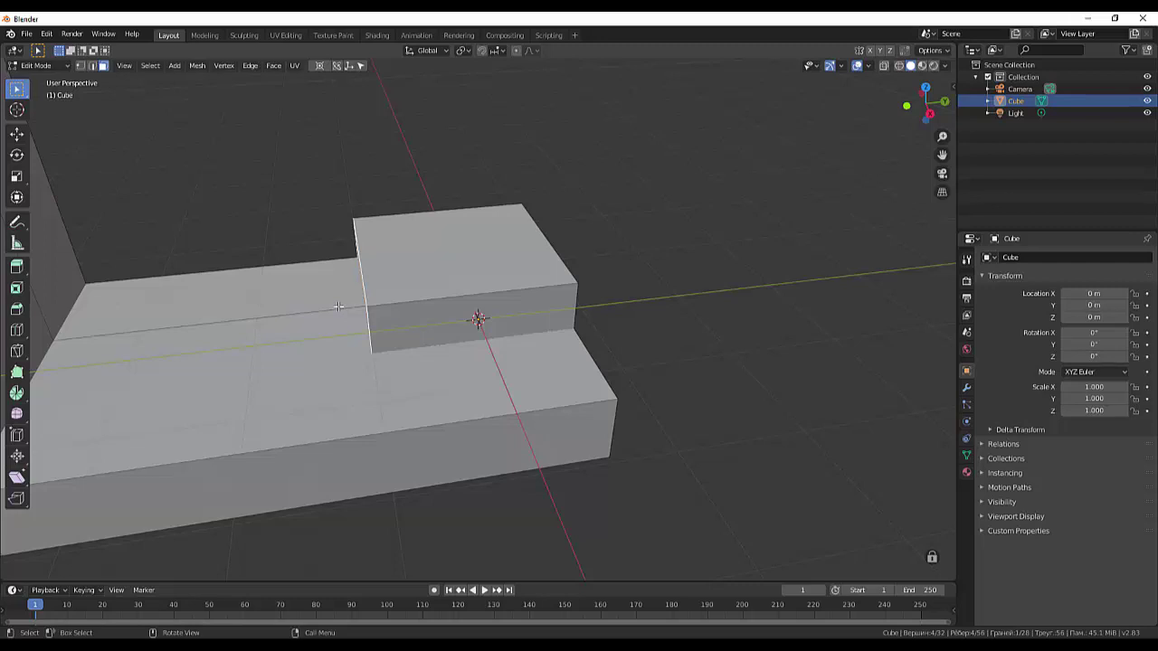
{"action": "key", "text": "g"}
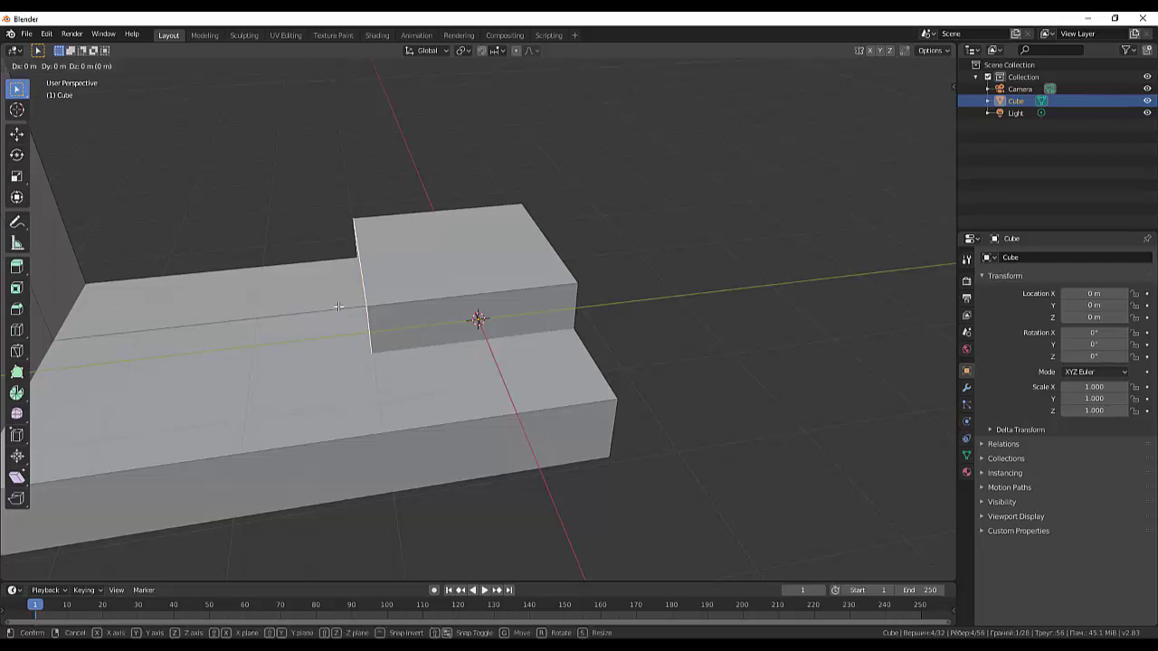
{"action": "key", "text": "y"}
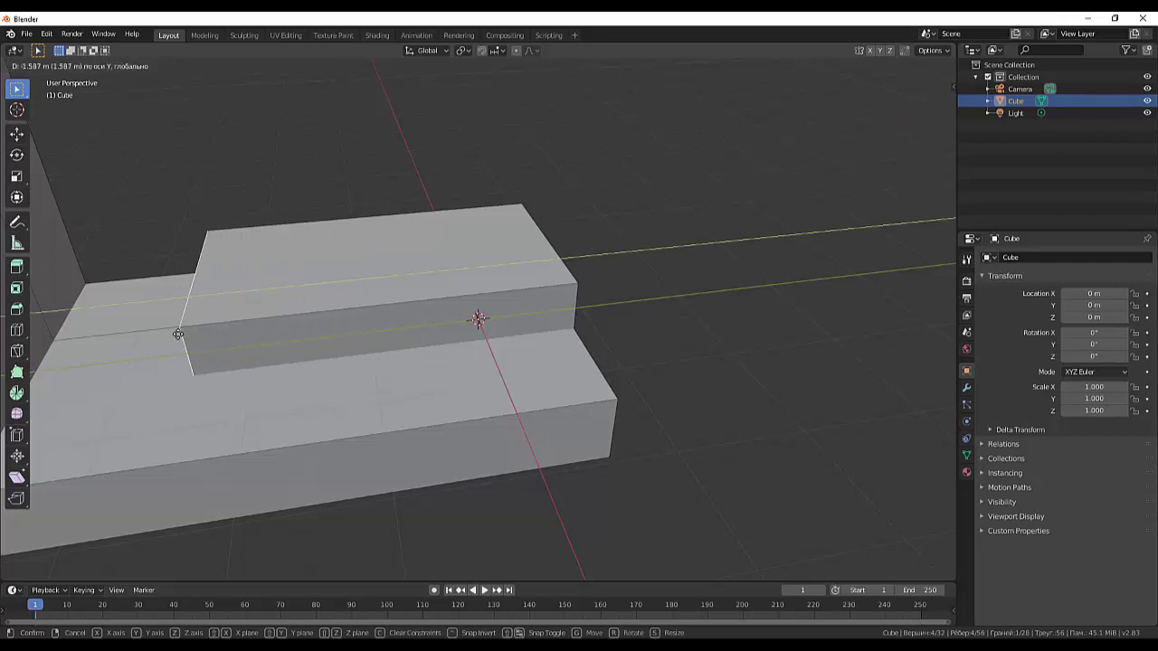
{"action": "left_click", "coordinate": [135, 341]}
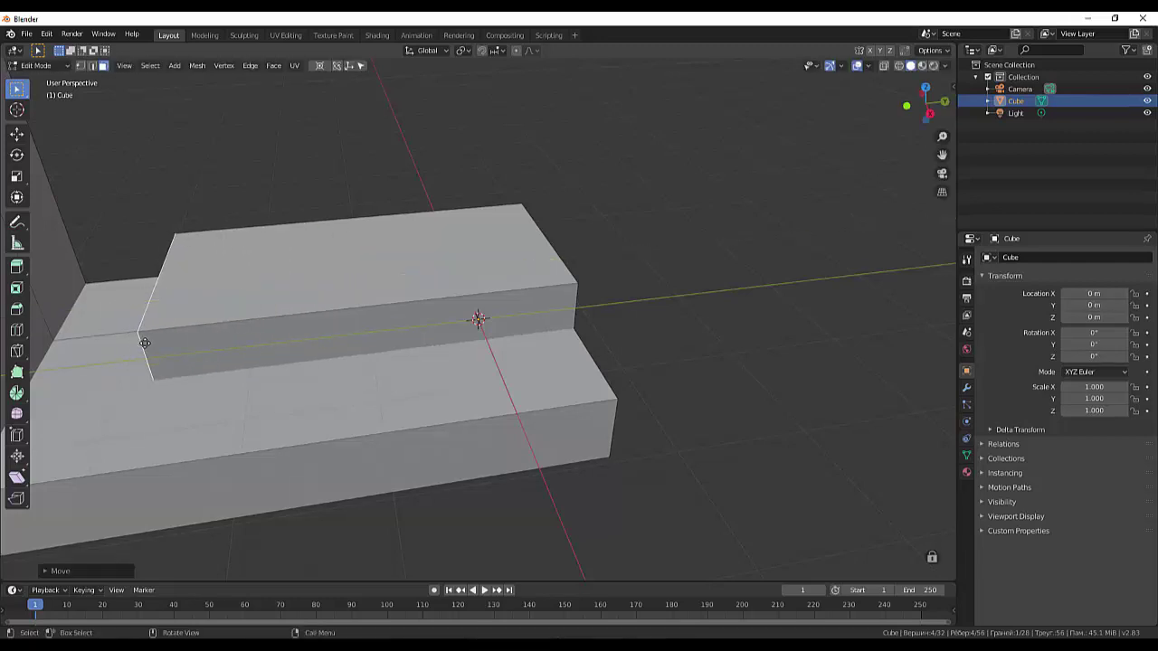
{"action": "mouse_move", "coordinate": [238, 364]}
{"action": "middle_mouse_down"}
{"action": "mouse_move", "coordinate": [237, 301]}
{"action": "mouse_move", "coordinate": [220, 320]}
{"action": "mouse_move", "coordinate": [247, 345]}
{"action": "mouse_move", "coordinate": [232, 283]}
{"action": "middle_mouse_up"}
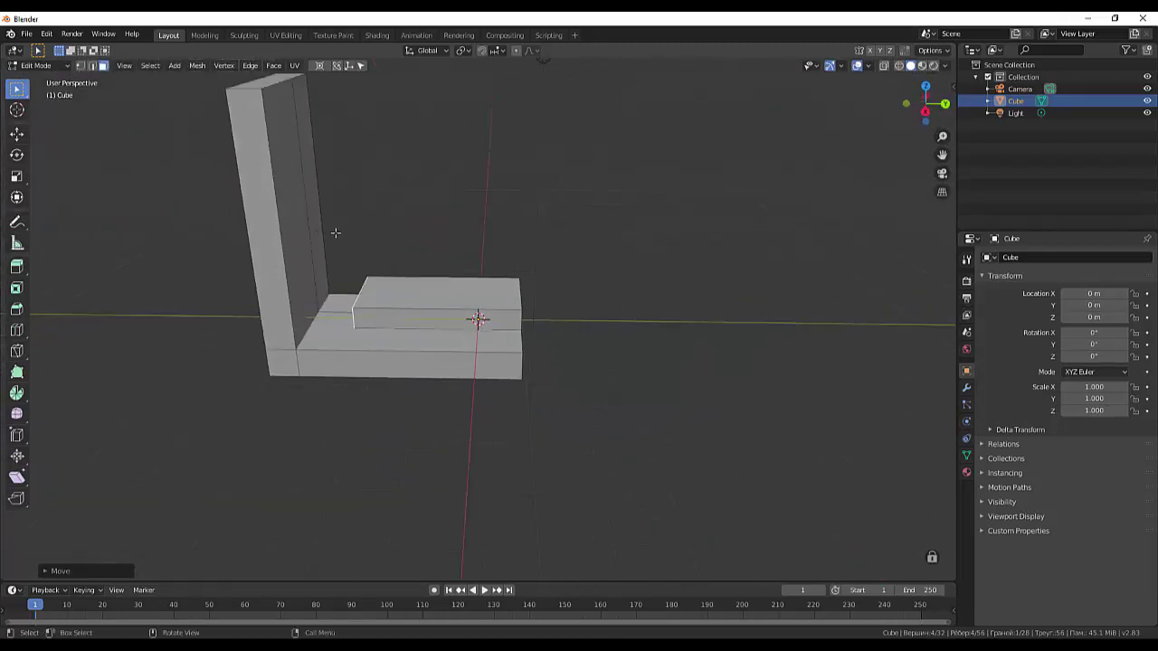
{"action": "middle_click_drag", "start_coordinate": [331, 233], "coordinate": [336, 230]}
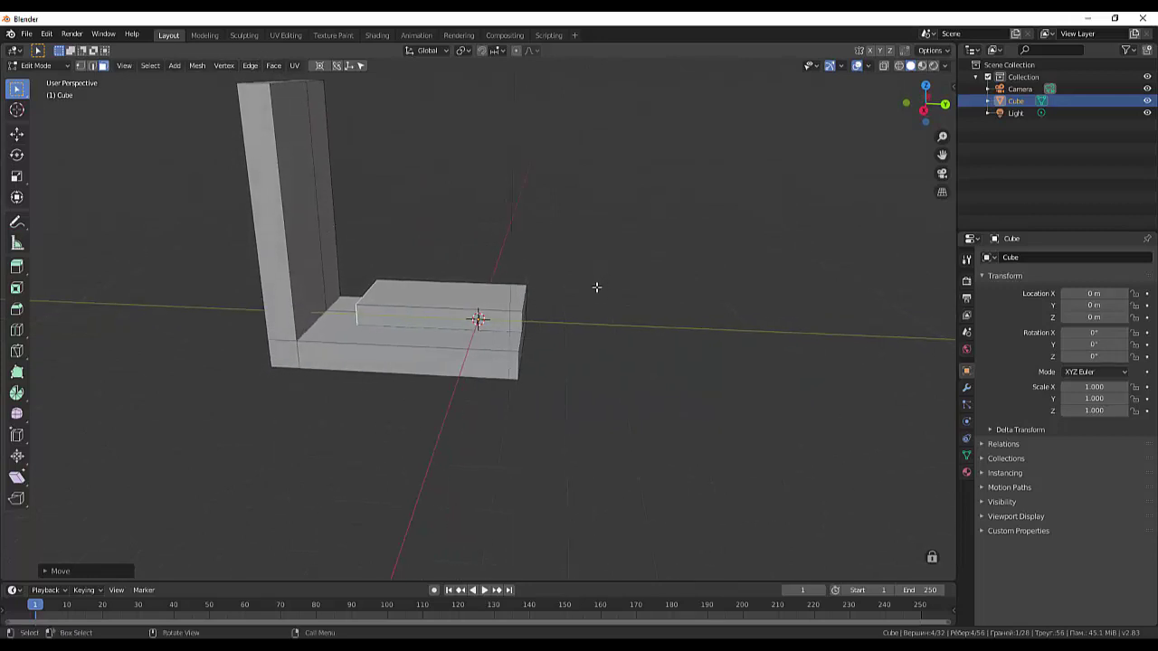
{"action": "key", "text": "shift+a"}
Add a plane, rotate it 90° about Y to stand upright, and enlarge it
{"action": "left_click", "coordinate": [584, 276]}
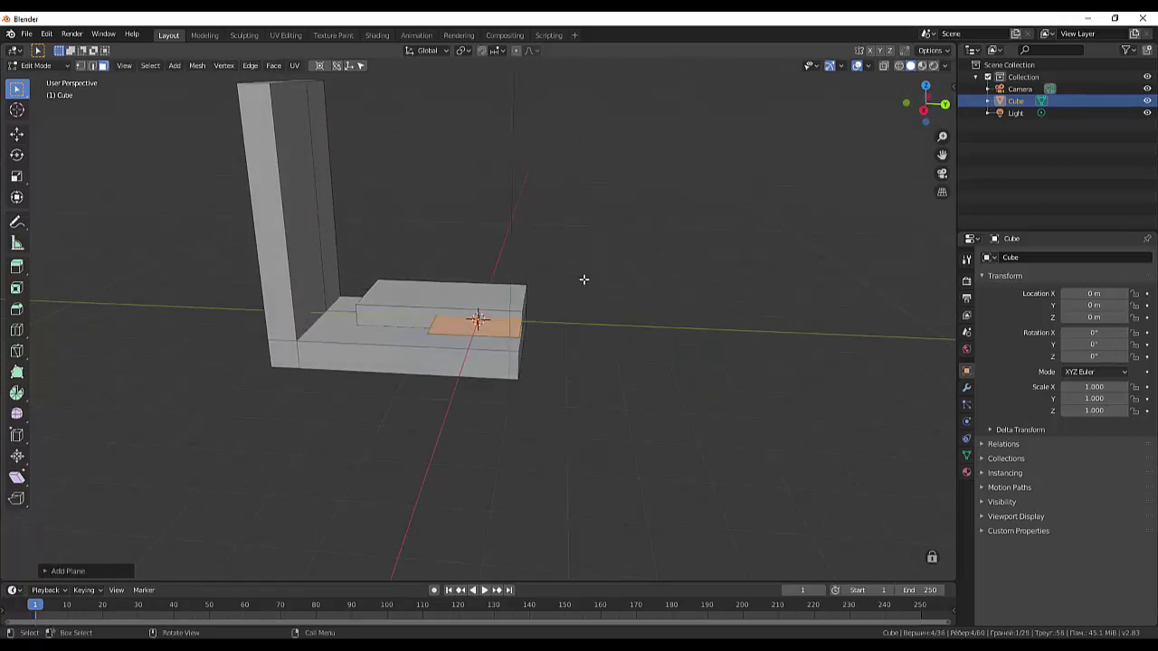
{"action": "key", "text": "r"}
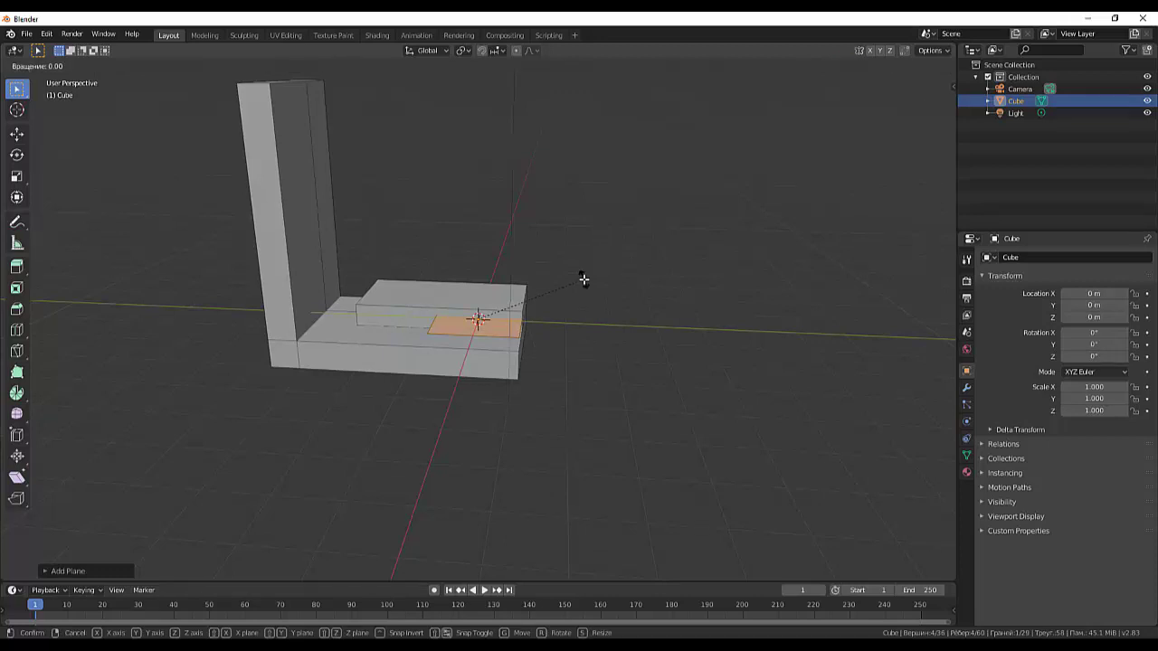
{"action": "type", "text": "y"}
{"action": "type", "text": "90"}
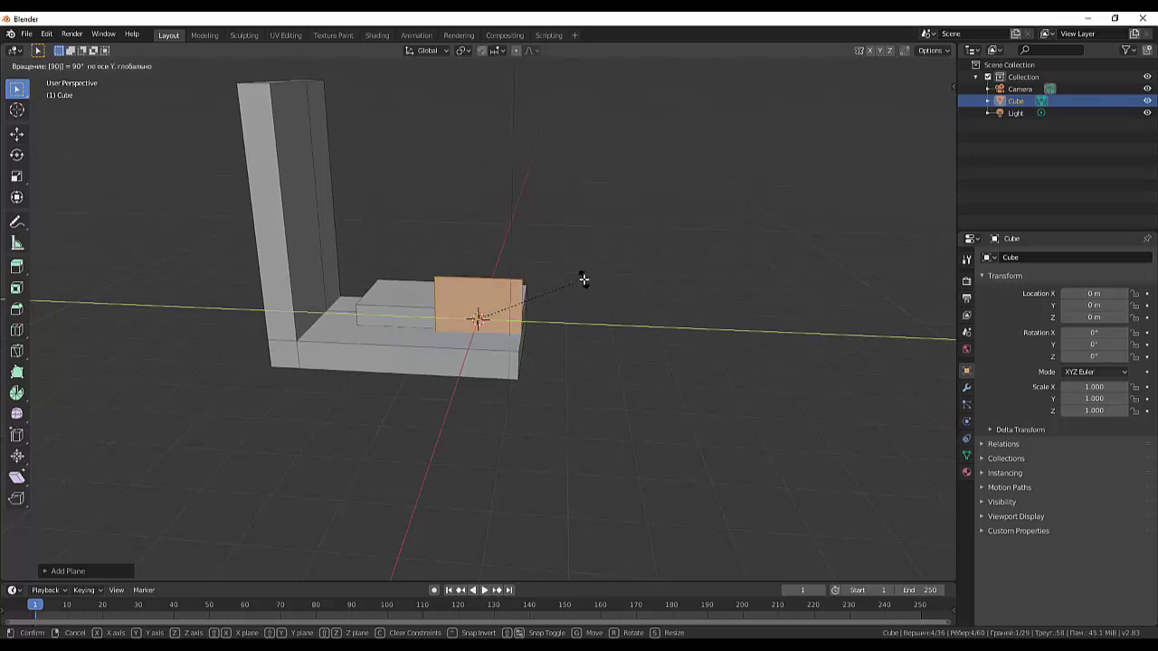
{"action": "key", "text": "Return"}
{"action": "key", "text": "s"}
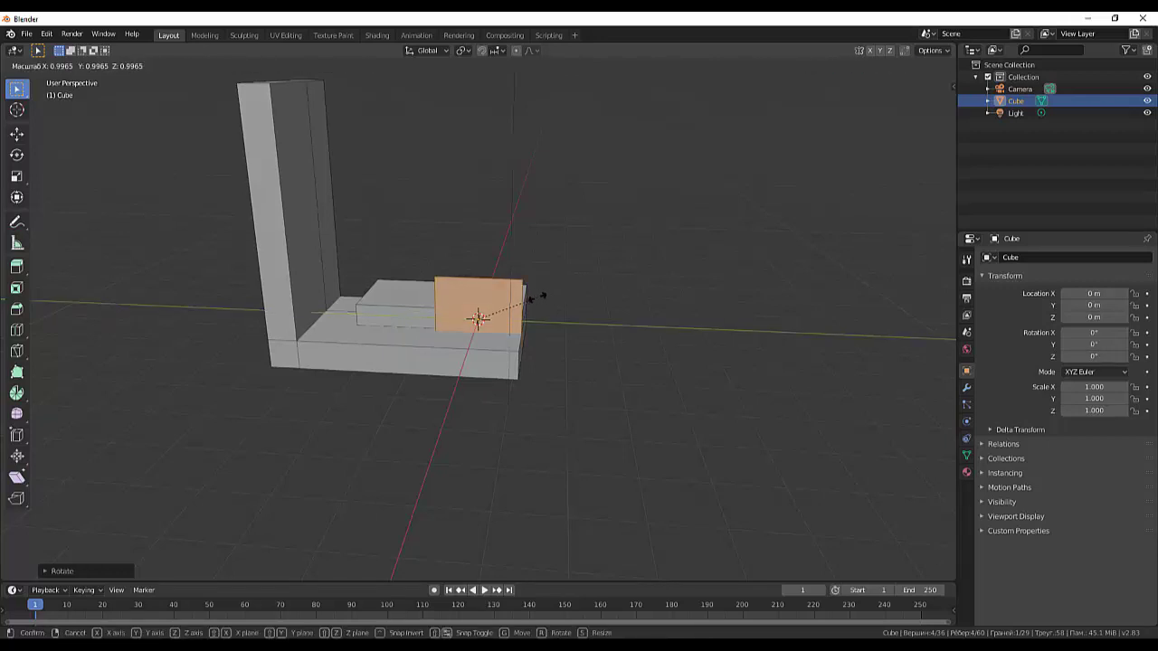
{"action": "left_click", "coordinate": [823, 199]}
{"action": "middle_click_drag", "start_coordinate": [879, 272], "coordinate": [737, 312]}
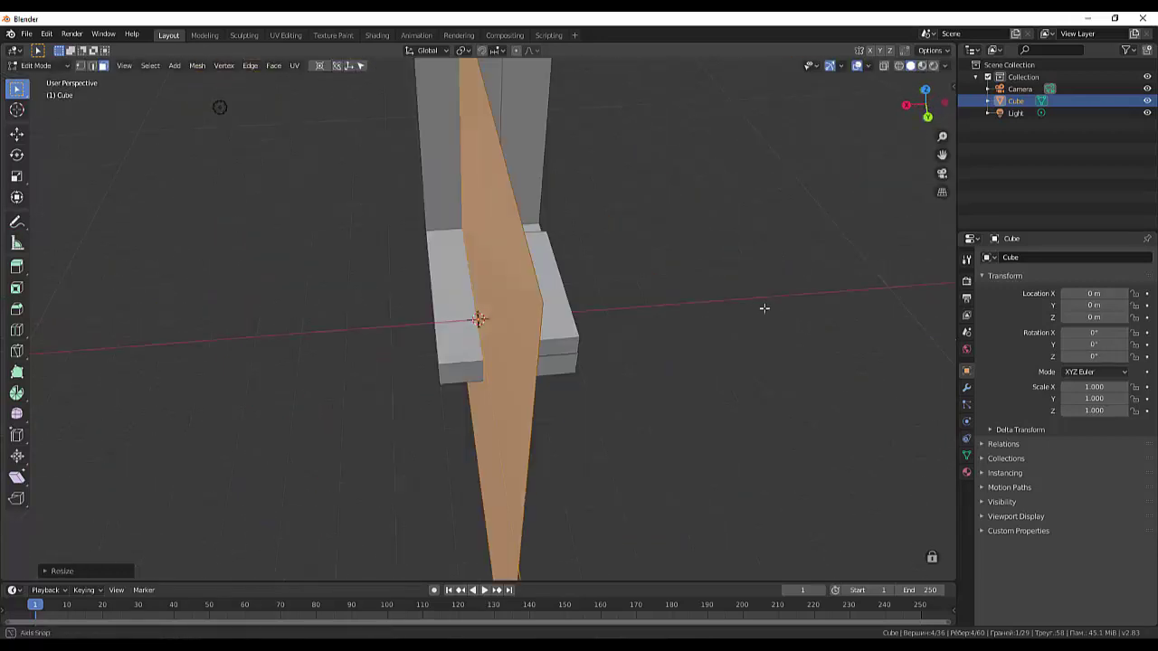
Move the upright plane along X so it stands behind the steps
{"action": "key", "text": "g"}
{"action": "left_click", "coordinate": [441, 392]}
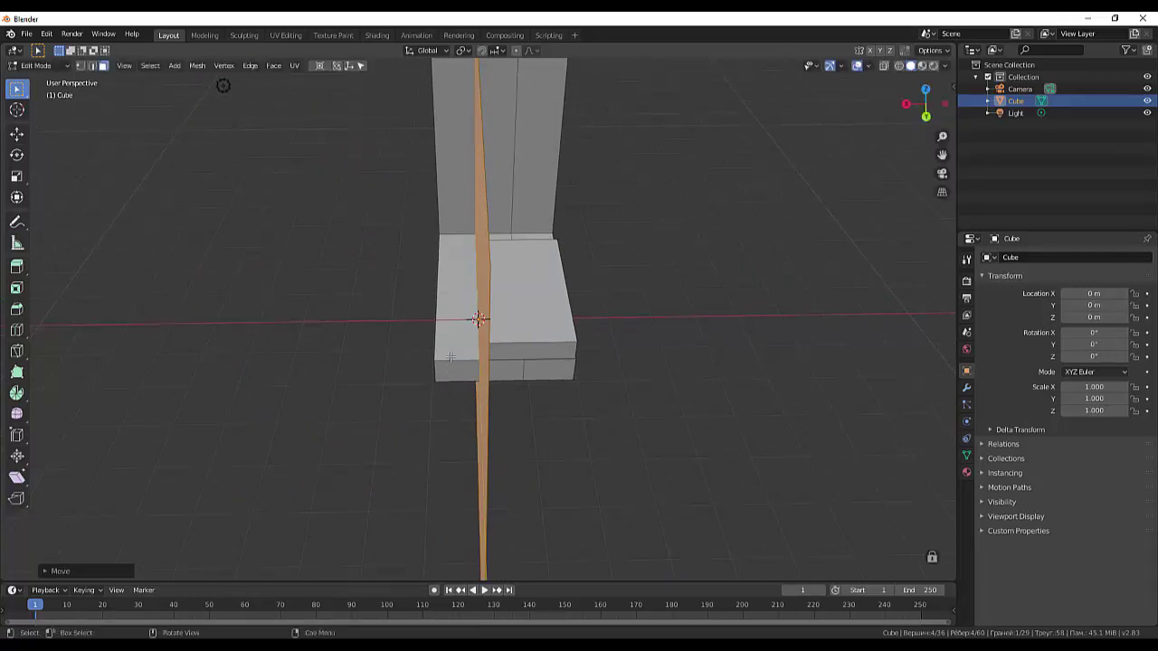
{"action": "left_click", "coordinate": [488, 264]}
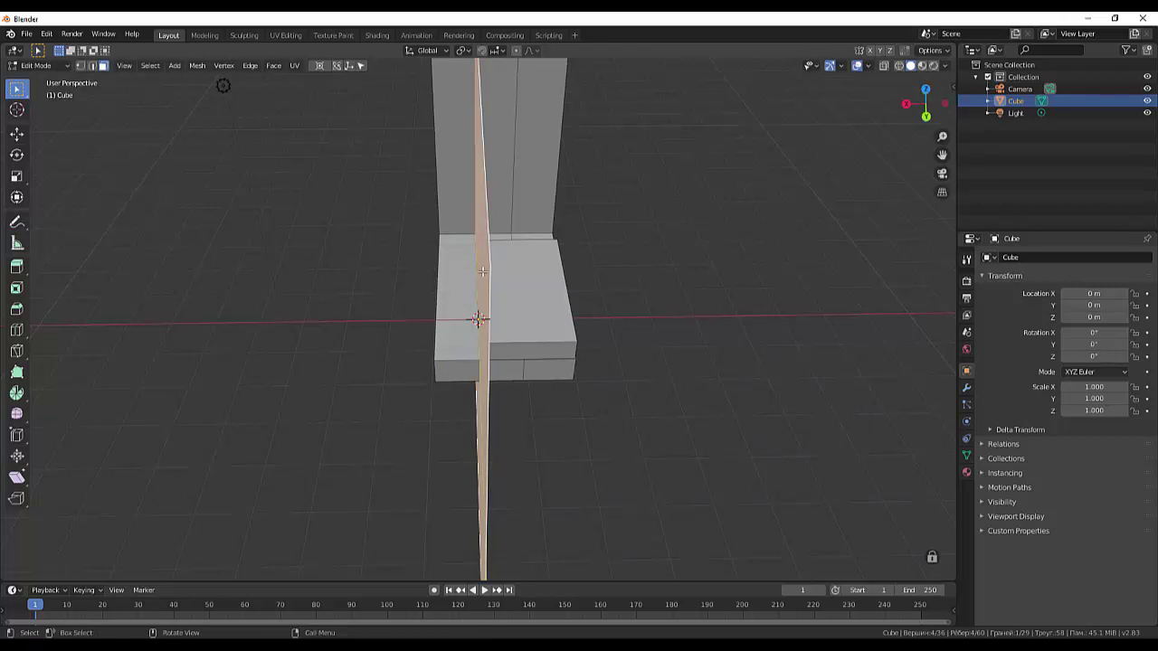
{"action": "key", "text": "g"}
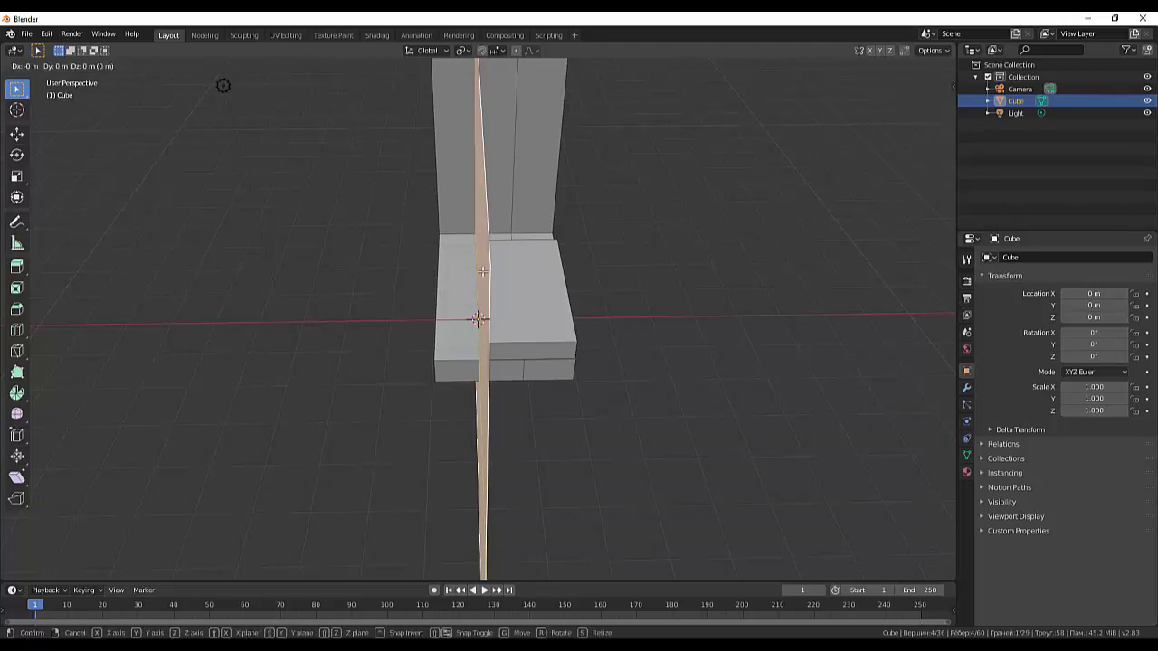
{"action": "key", "text": "x"}
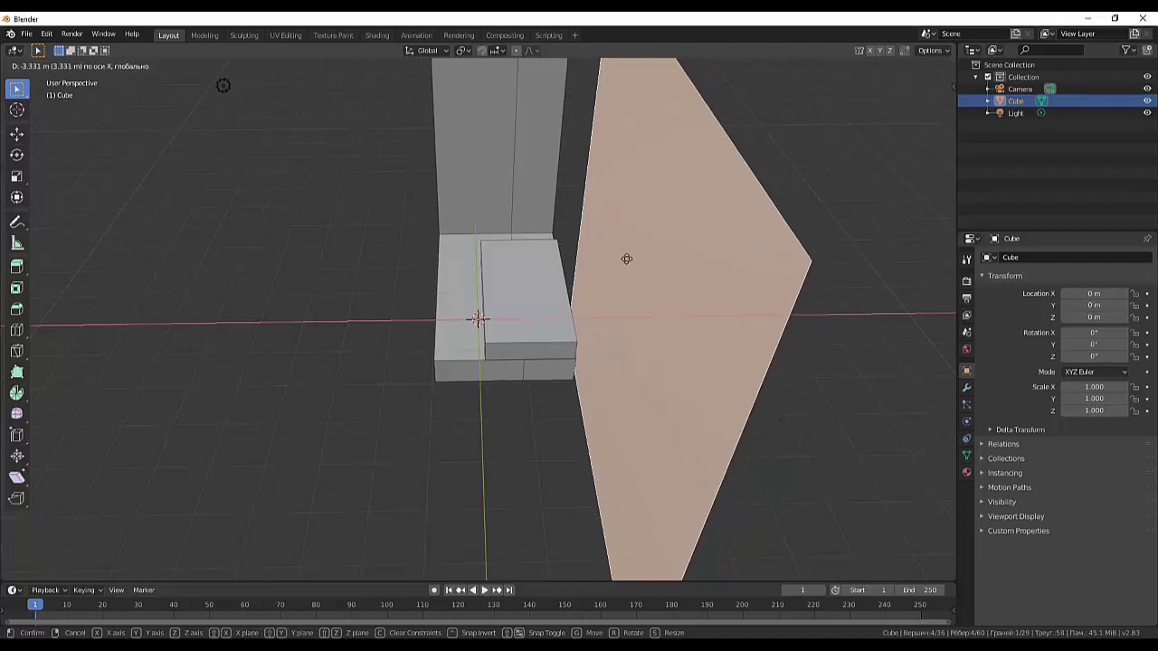
{"action": "left_click", "coordinate": [626, 259]}
{"action": "mouse_move", "coordinate": [652, 274]}
{"action": "middle_mouse_down"}
{"action": "mouse_move", "coordinate": [768, 220]}
{"action": "mouse_move", "coordinate": [770, 254]}
{"action": "middle_mouse_up"}
{"action": "scroll", "coordinate": [769, 253], "scroll_direction": "down", "scroll_amount": 4}
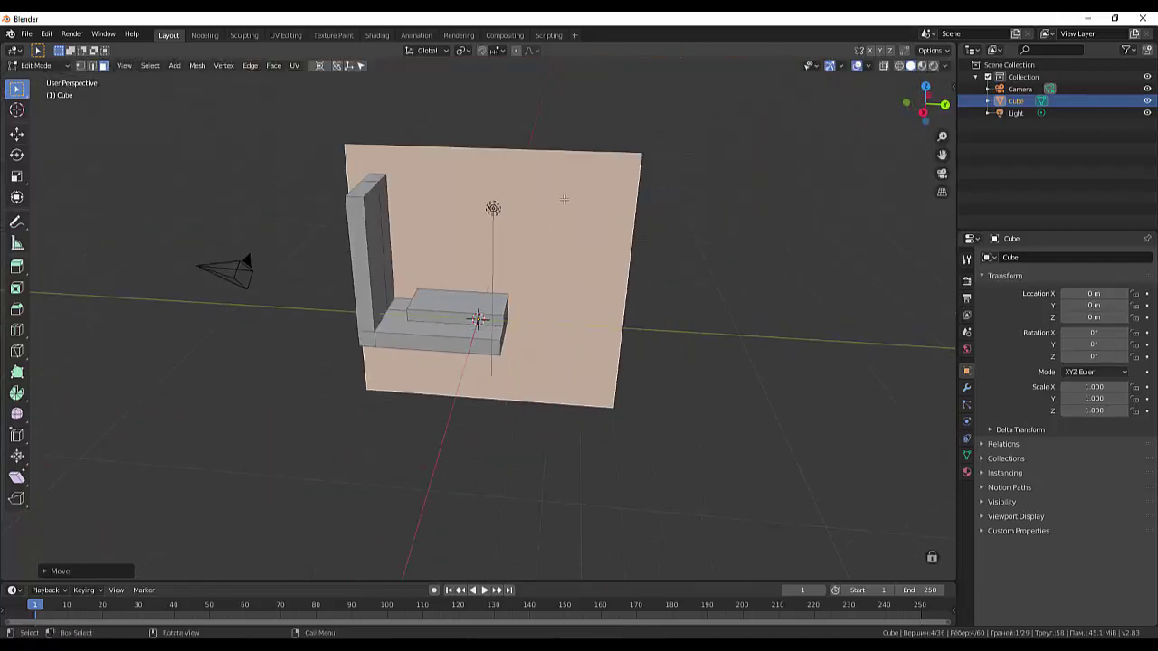
Extrude the two pillar-top faces upward into a tall wall
{"action": "left_click", "coordinate": [359, 187]}
{"action": "left_click", "coordinate": [372, 181], "text": "shift"}
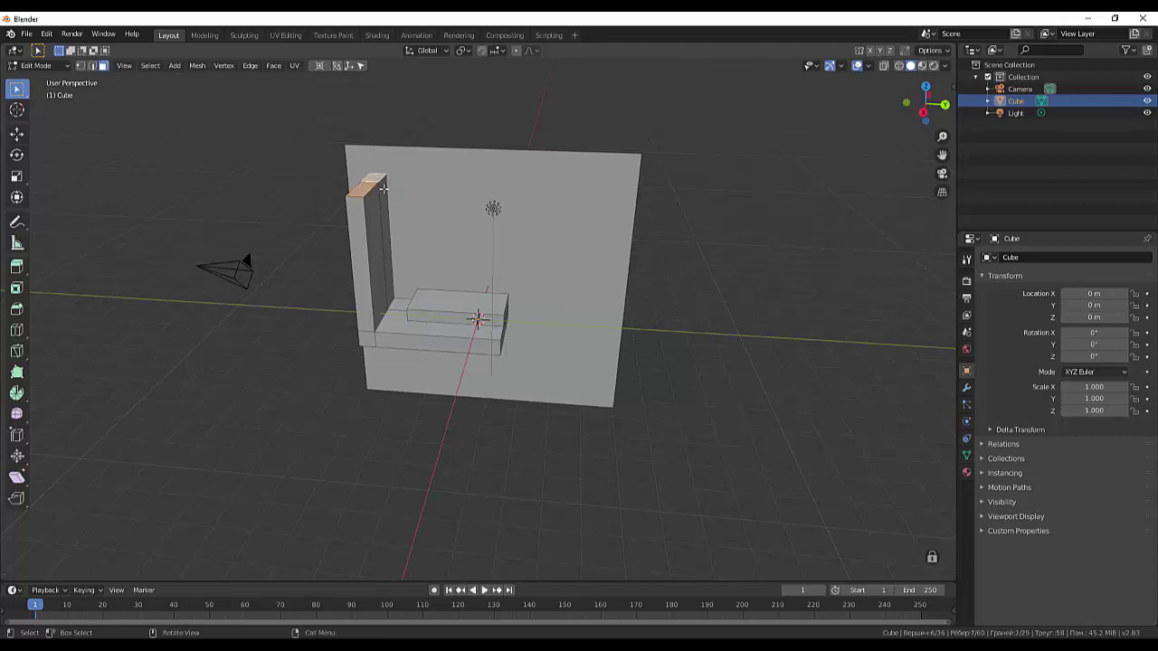
{"action": "key", "text": "e"}
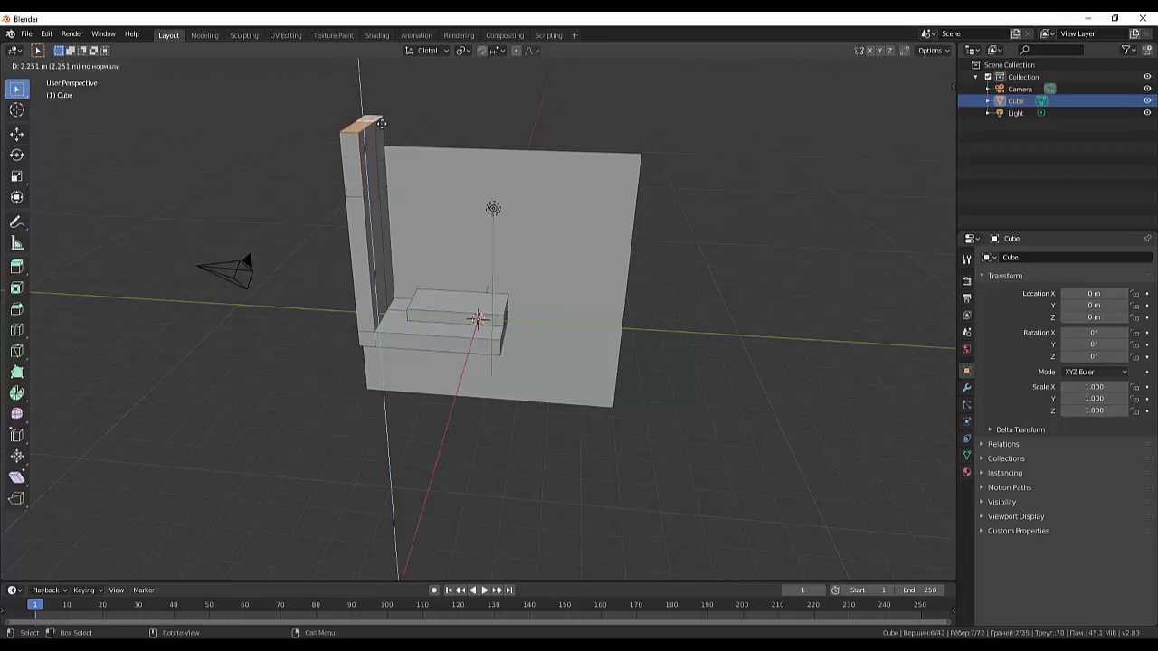
{"action": "left_click", "coordinate": [380, 104]}
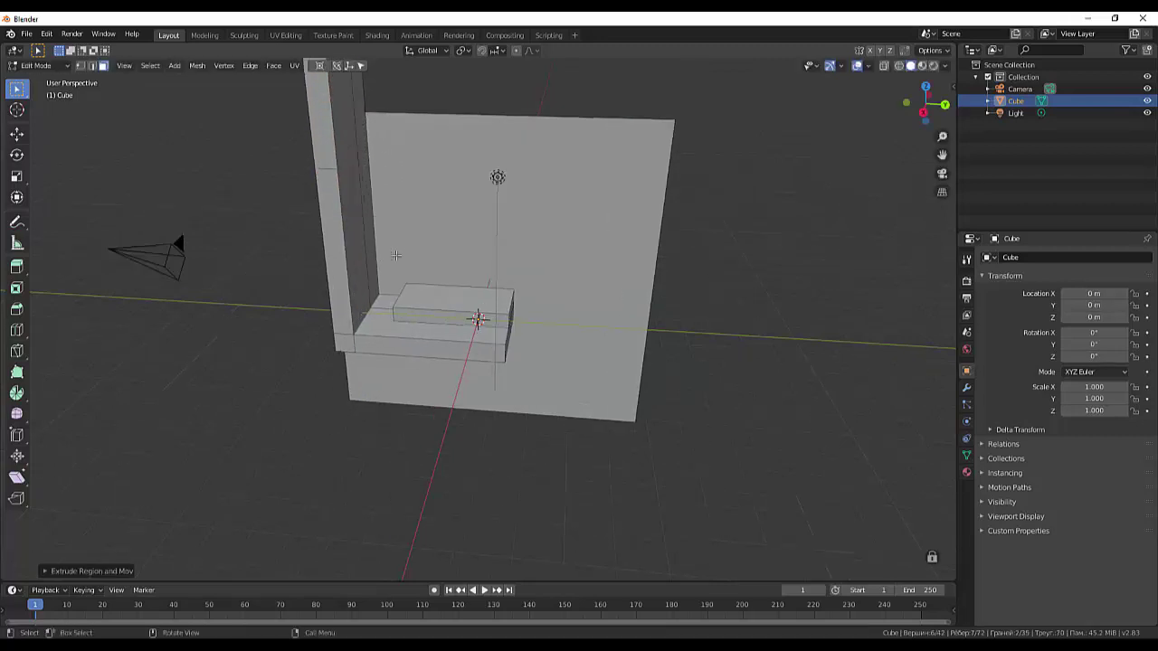
{"action": "scroll", "coordinate": [413, 287], "scroll_direction": "up", "scroll_amount": 4}
{"action": "middle_click_drag", "start_coordinate": [413, 288], "coordinate": [687, 264]}
Slide the backdrop face 1.257 m along Y flush against the wall, then select the upper step's top
{"action": "left_click", "coordinate": [639, 275]}
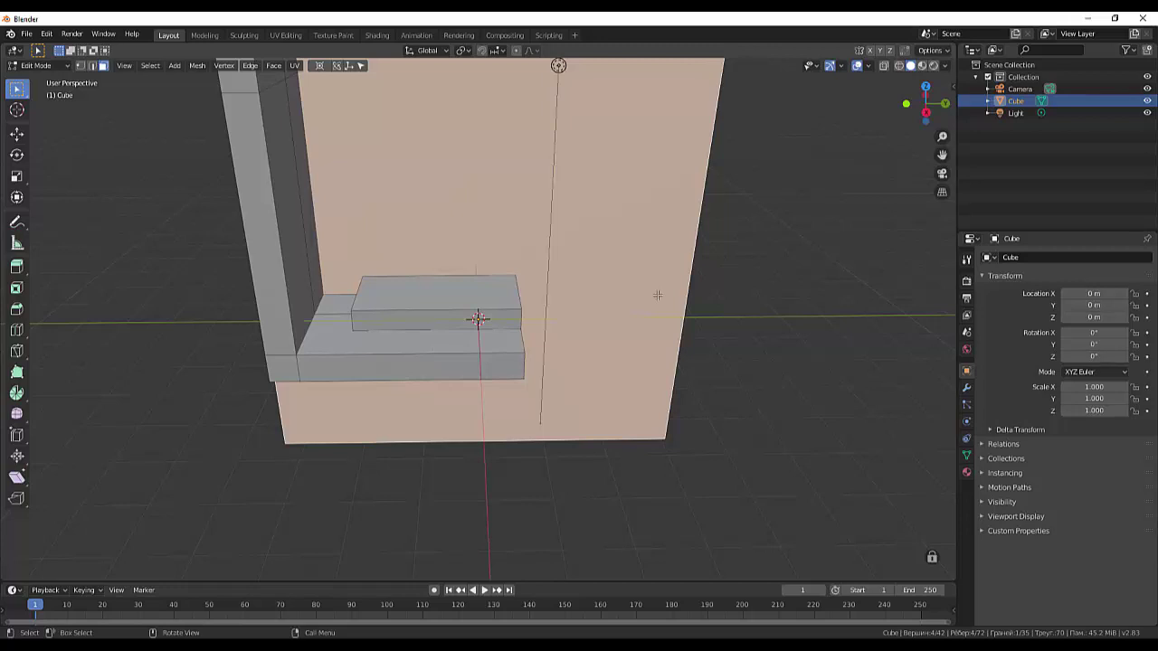
{"action": "key", "text": "g"}
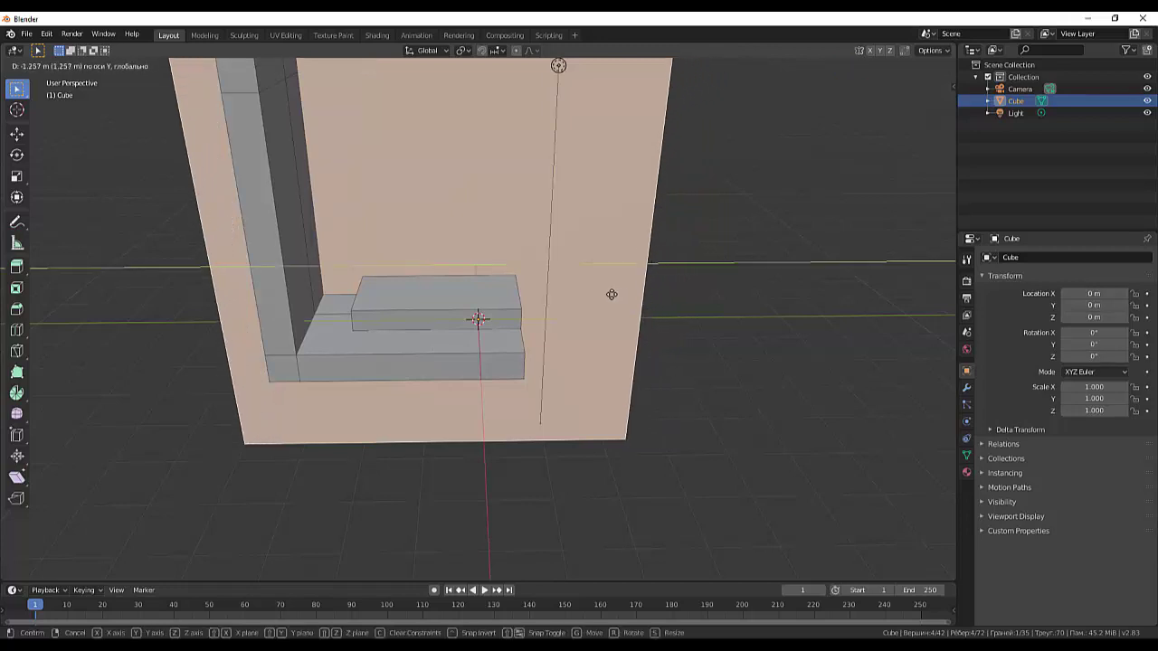
{"action": "left_click", "coordinate": [603, 294]}
{"action": "left_click", "coordinate": [634, 371]}
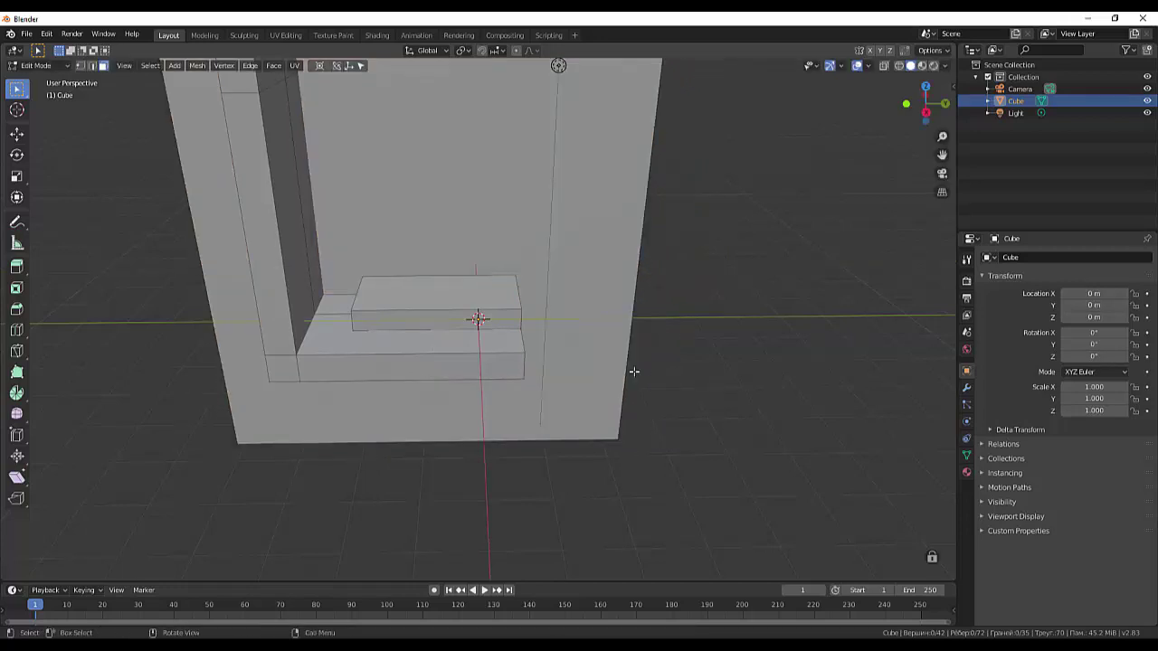
{"action": "left_click", "coordinate": [425, 297]}
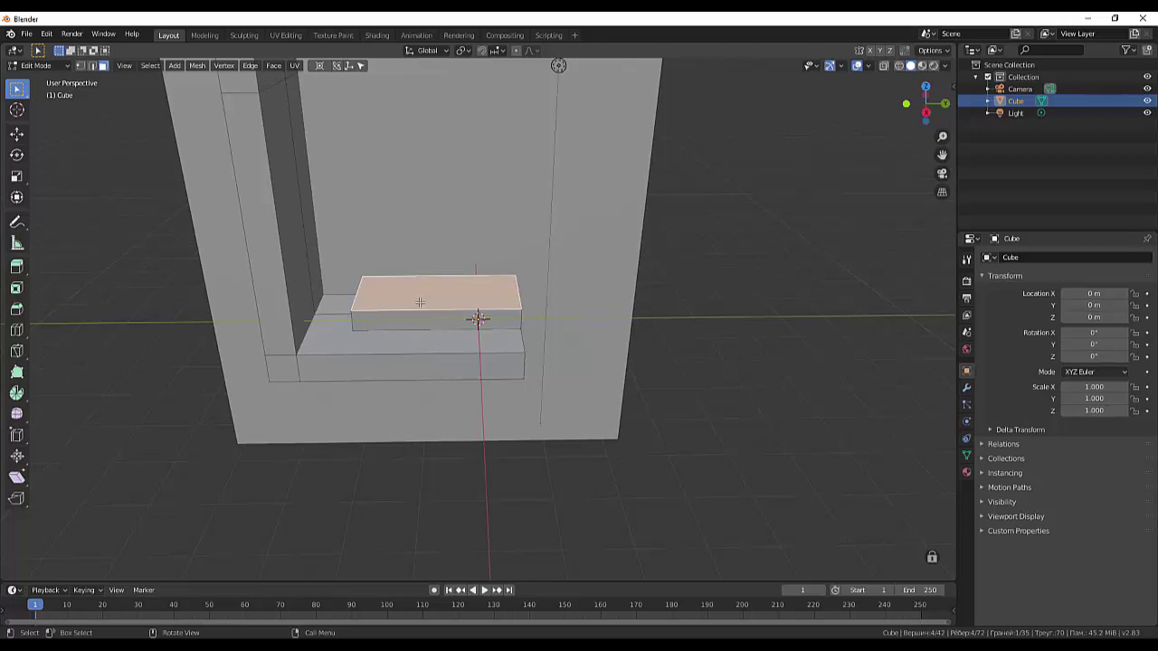
Add a small scaled-down cube and set it on the upper step's left end
{"action": "key", "text": "shift+a"}
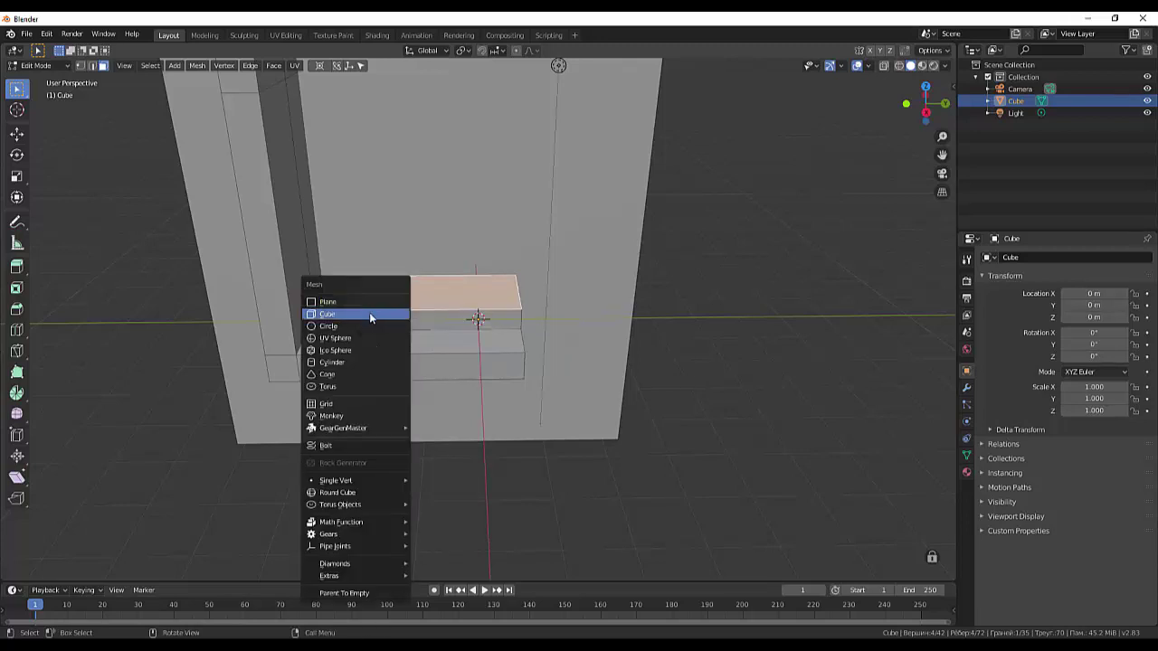
{"action": "left_click", "coordinate": [370, 314]}
{"action": "key", "text": "s"}
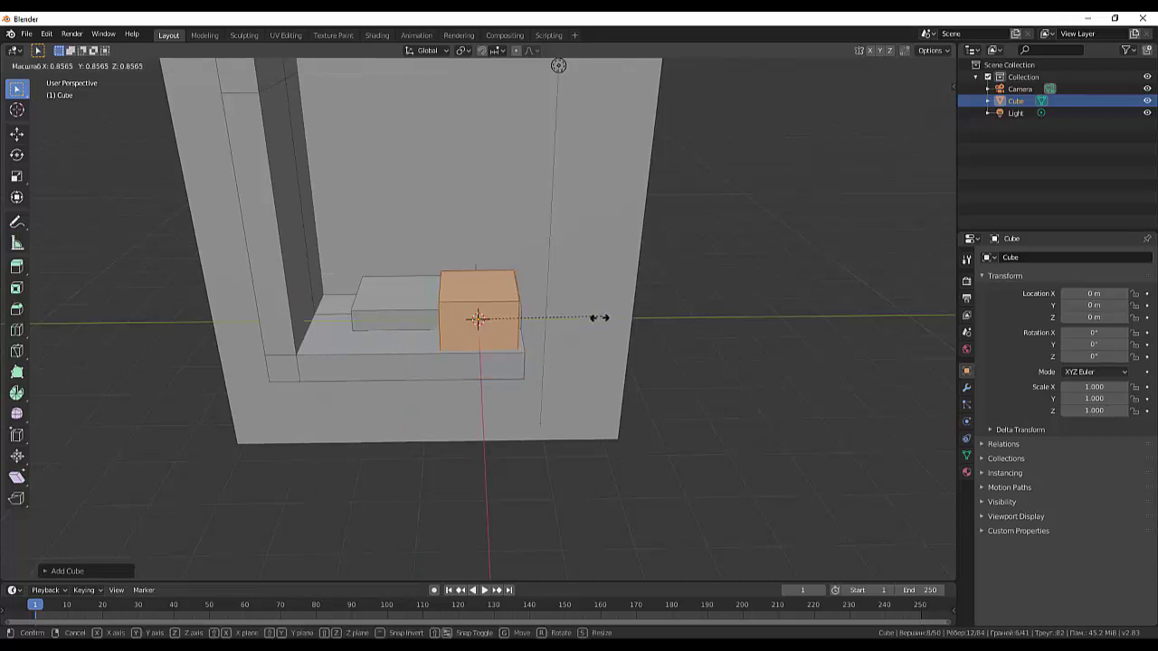
{"action": "left_click", "coordinate": [513, 344]}
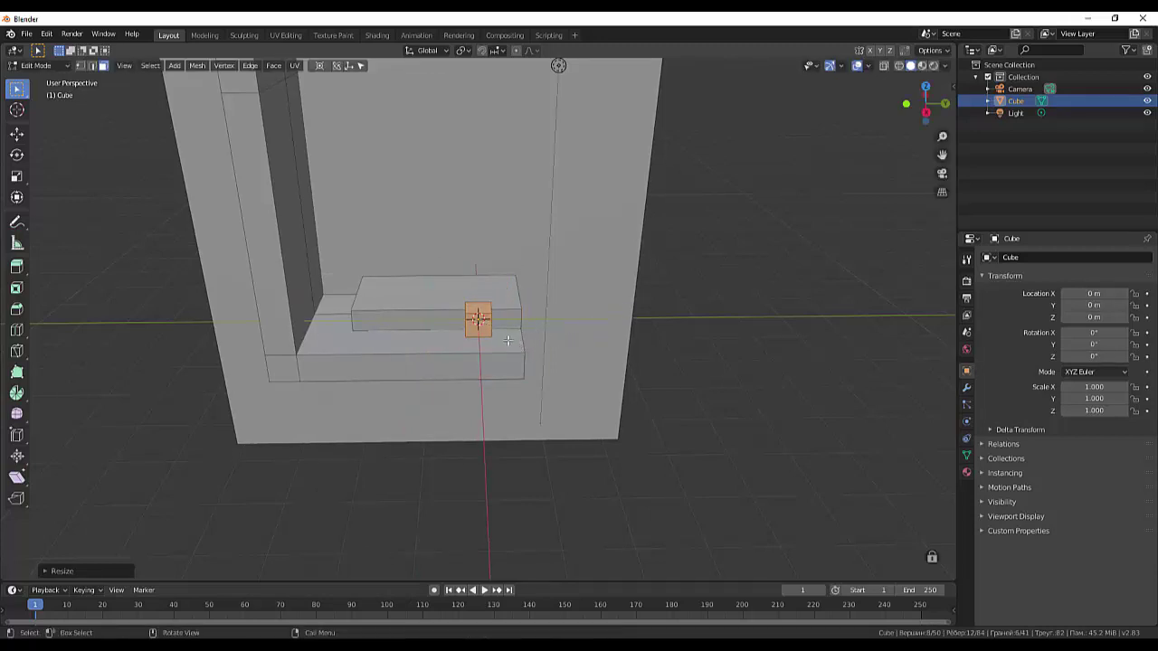
{"action": "key", "text": "KP_3"}
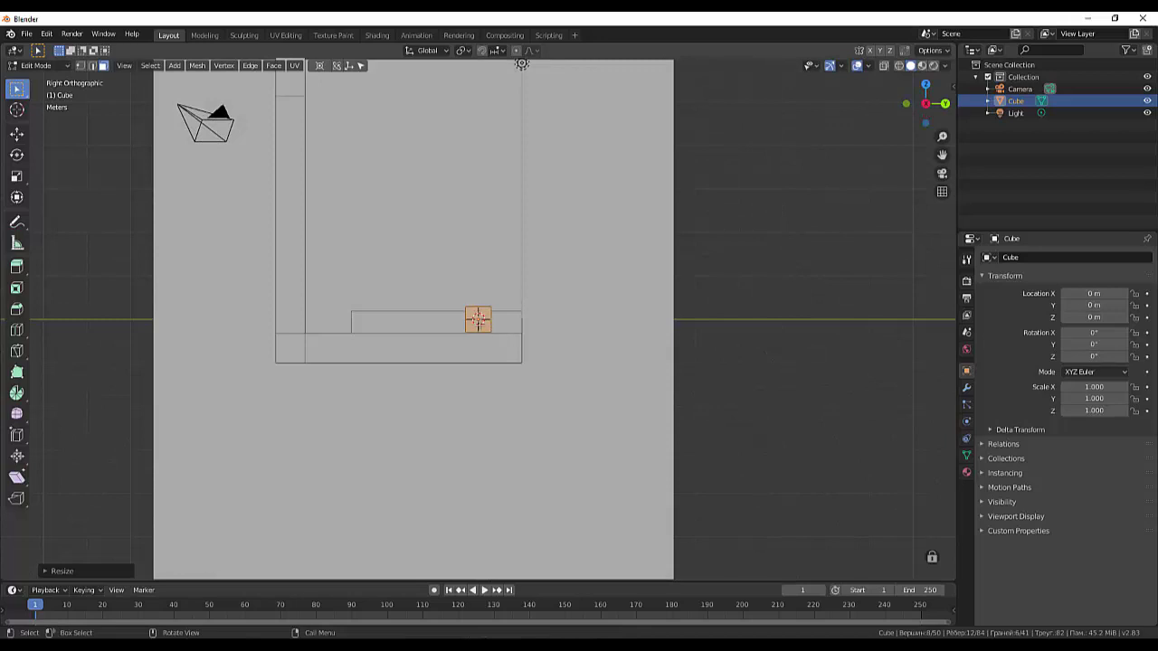
{"action": "key", "text": "g"}
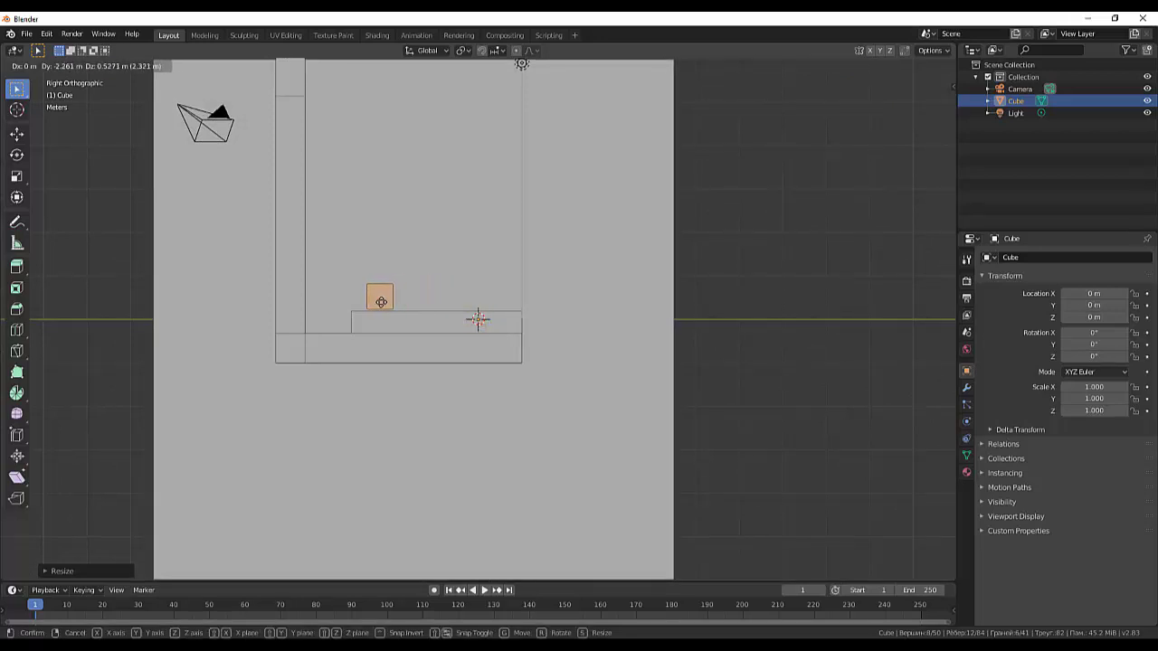
{"action": "left_click", "coordinate": [380, 302]}
{"action": "mouse_move", "coordinate": [594, 335]}
{"action": "middle_mouse_down"}
{"action": "mouse_move", "coordinate": [466, 384]}
{"action": "mouse_move", "coordinate": [473, 282]}
{"action": "middle_mouse_up"}
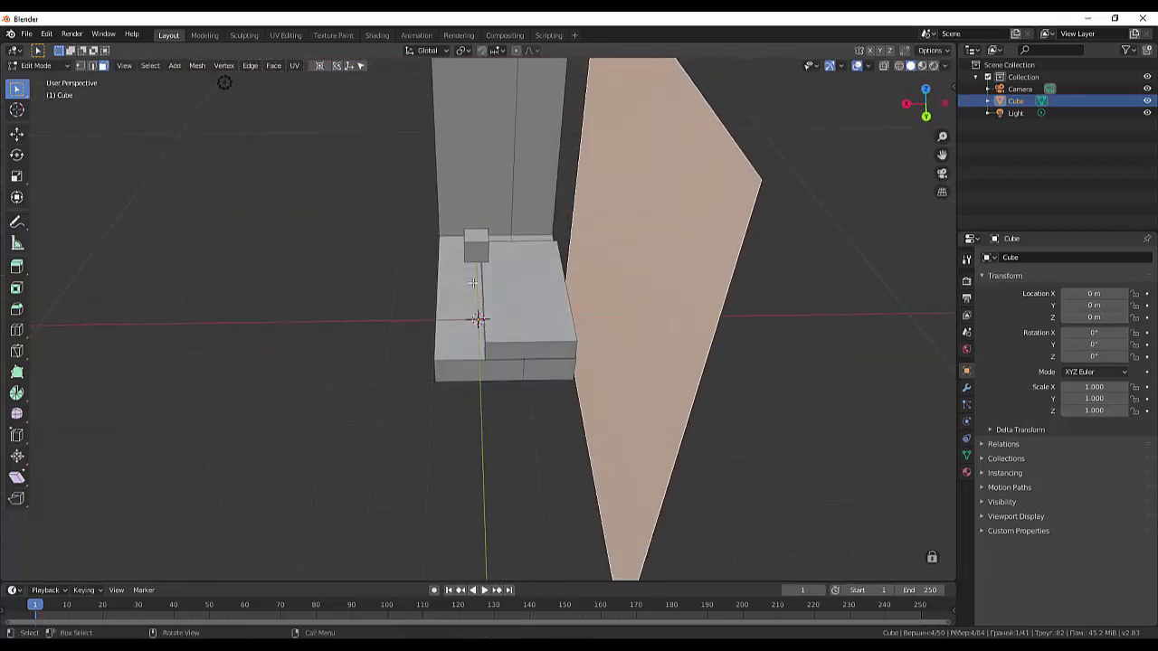
Select the whole upper step and shift it about 0.63 m along X
{"action": "left_click", "coordinate": [526, 290]}
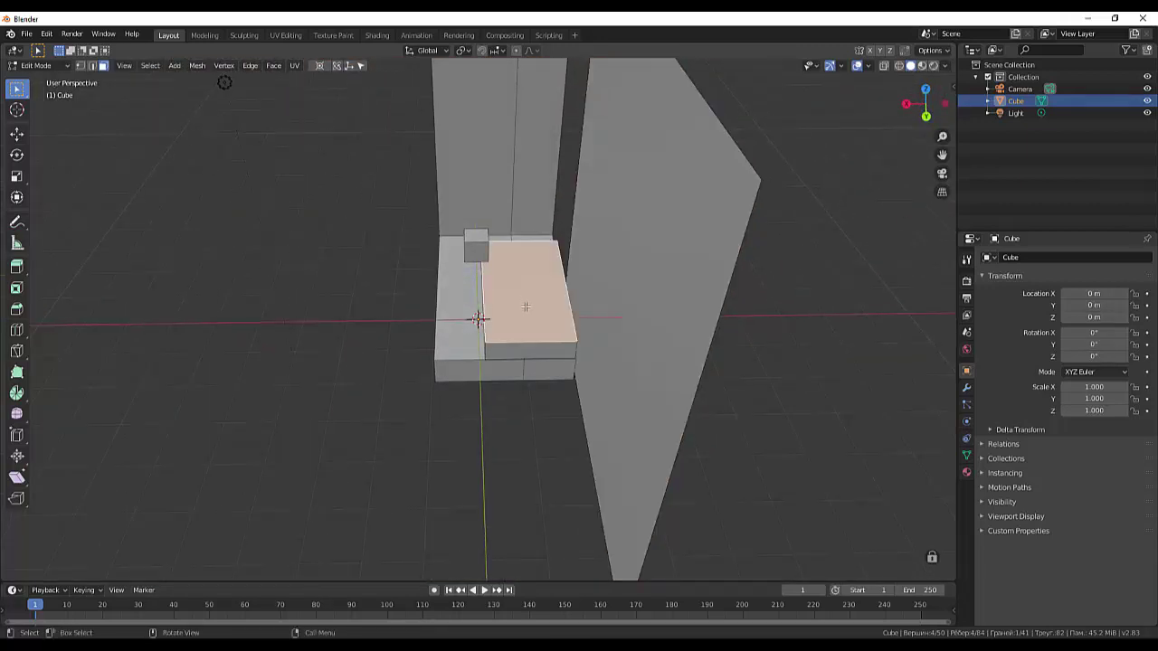
{"action": "key", "text": "ctrl+l"}
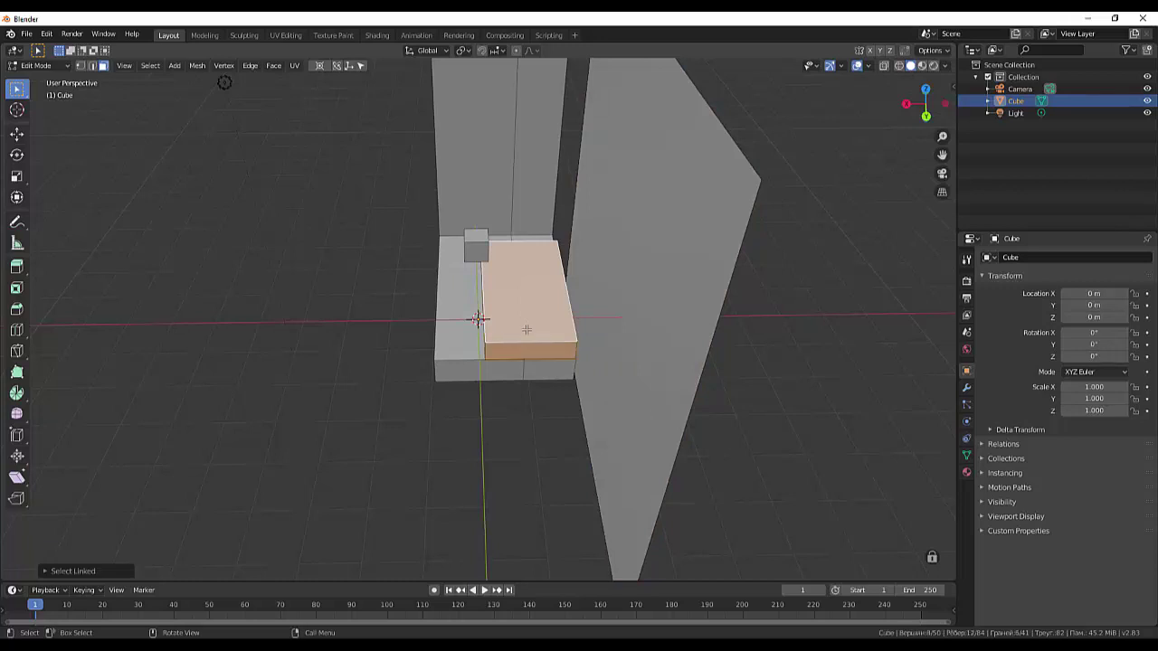
{"action": "key", "text": "g"}
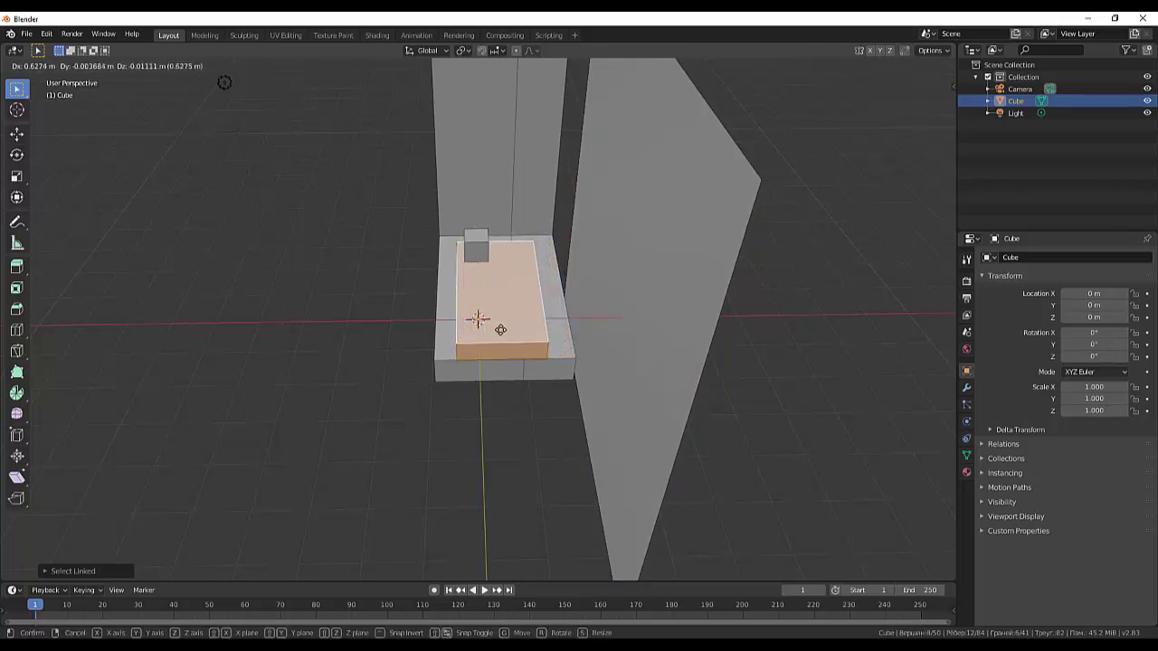
{"action": "left_click", "coordinate": [501, 328]}
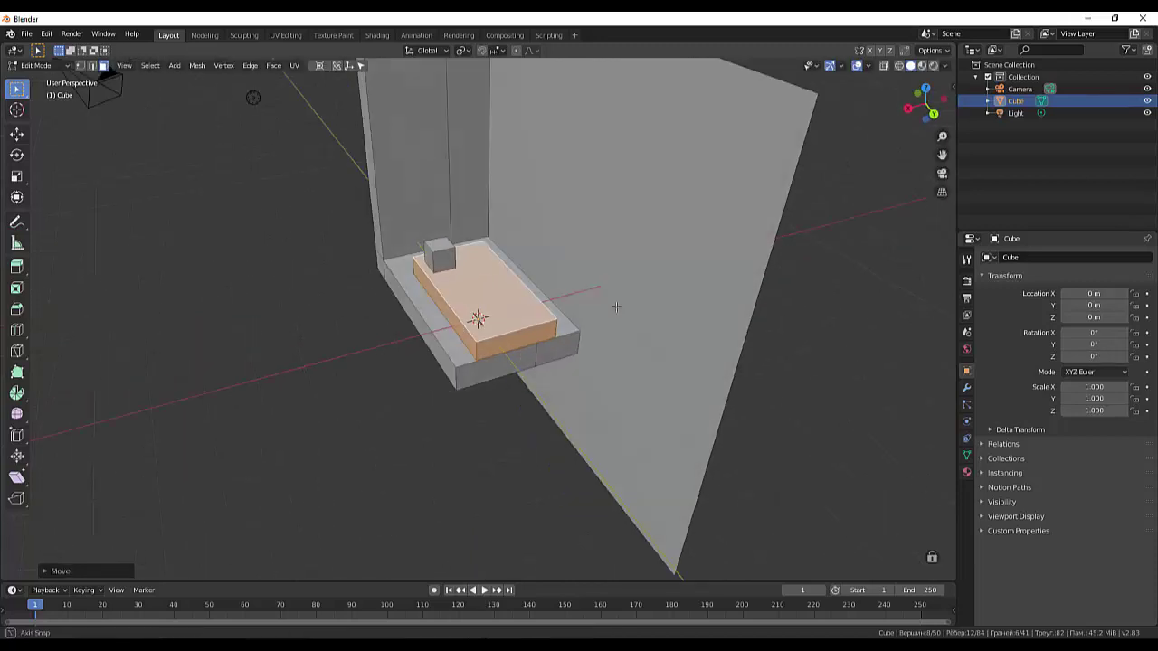
{"action": "mouse_move", "coordinate": [501, 328]}
{"action": "middle_mouse_down"}
{"action": "mouse_move", "coordinate": [688, 277]}
{"action": "mouse_move", "coordinate": [690, 290]}
{"action": "middle_mouse_up"}
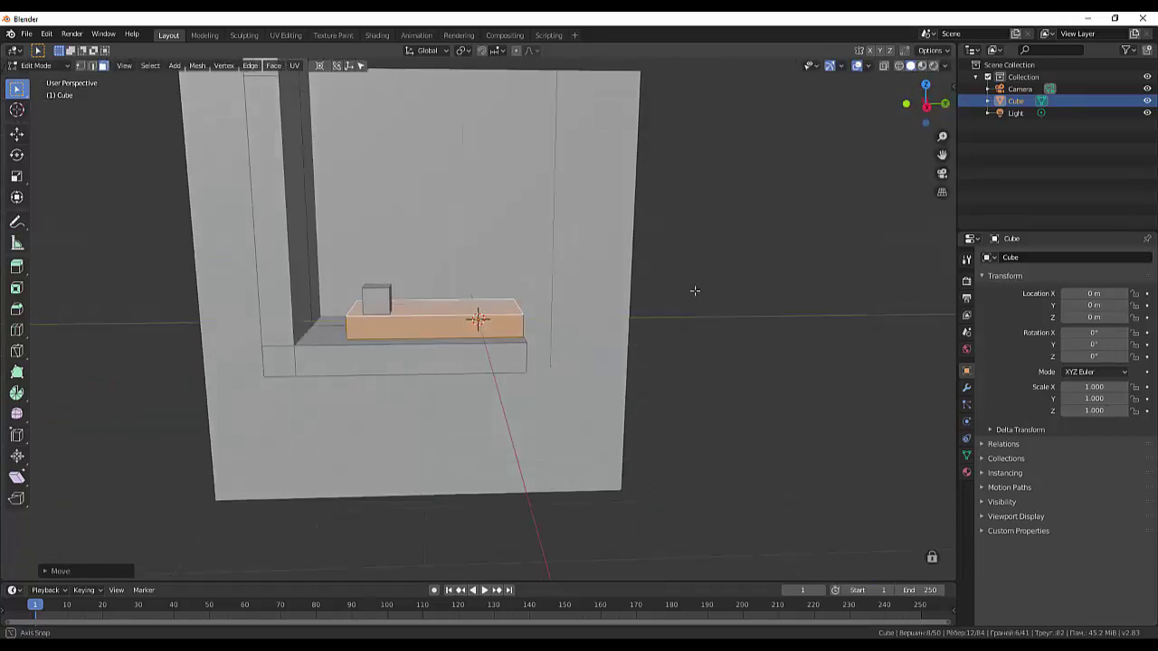
{"action": "left_click", "coordinate": [653, 351]}
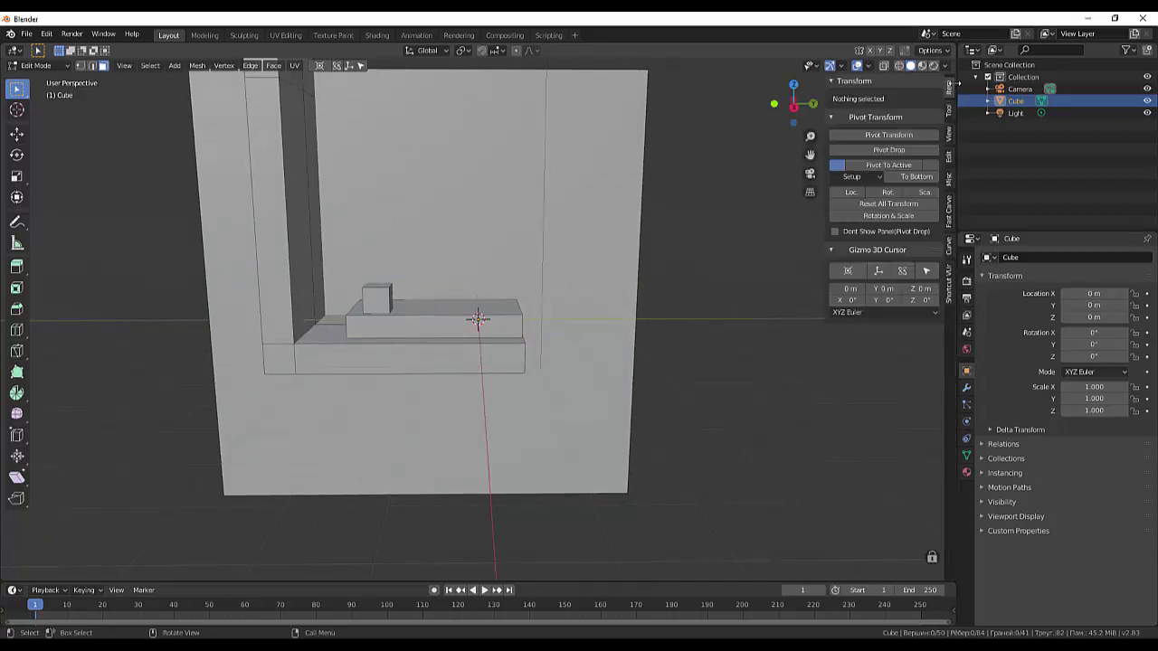
Enable Lock Camera to View, look through the scene camera, and open the Output properties
{"action": "left_click", "coordinate": [952, 87]}
{"action": "left_click", "coordinate": [948, 134]}
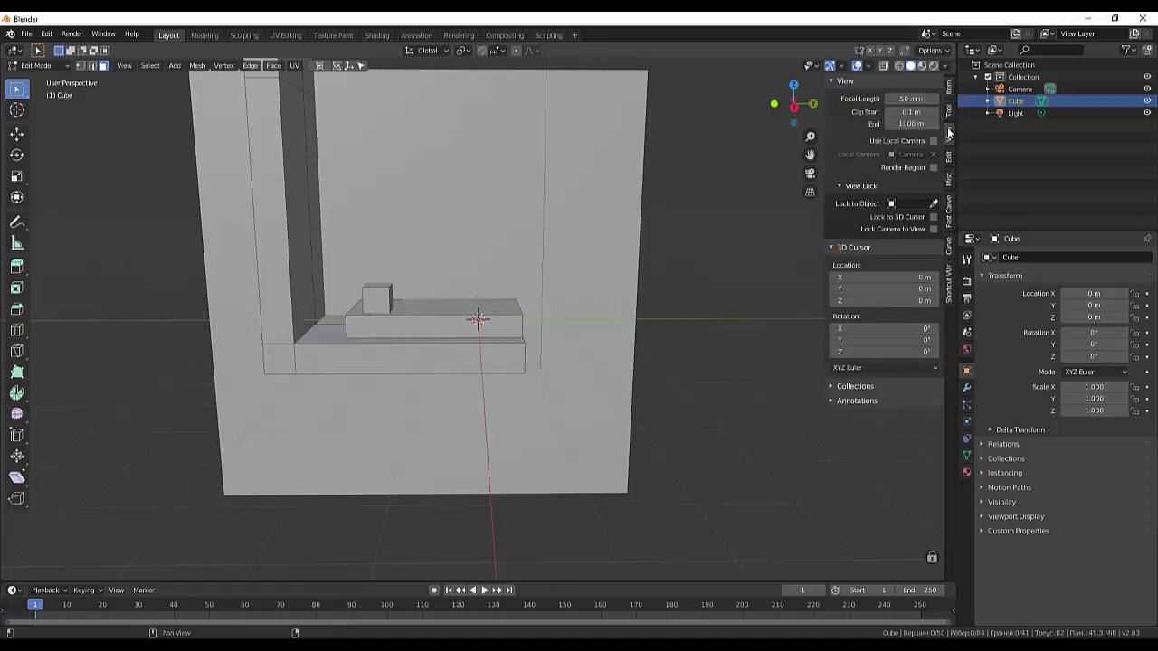
{"action": "left_click", "coordinate": [933, 230]}
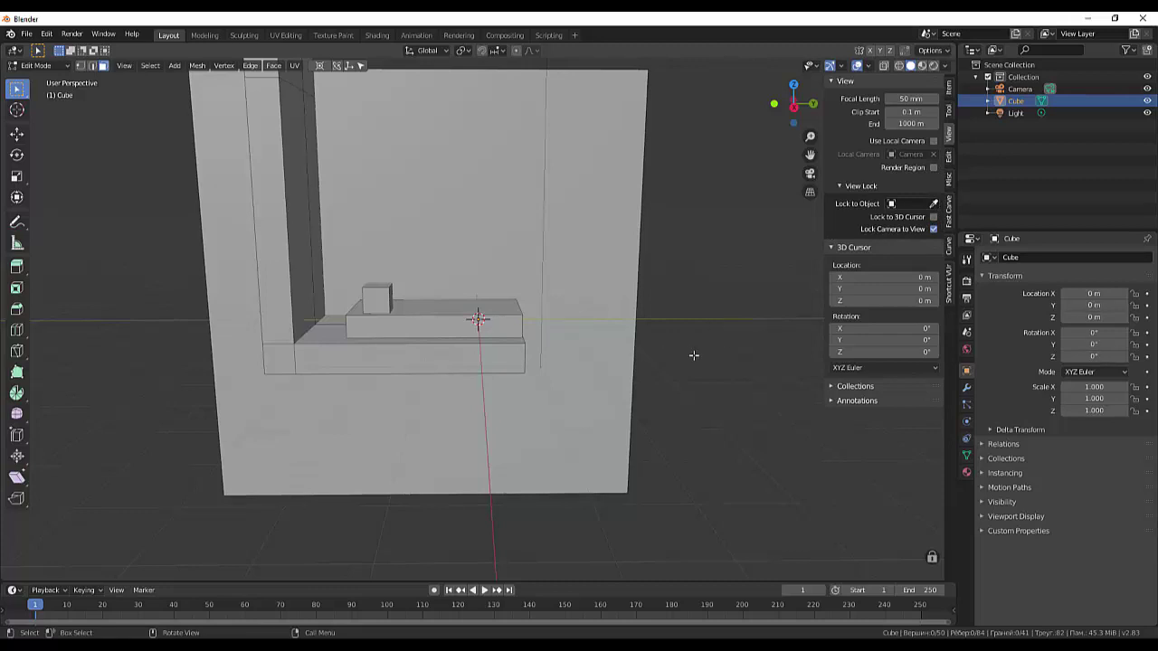
{"action": "key", "text": "KP_0"}
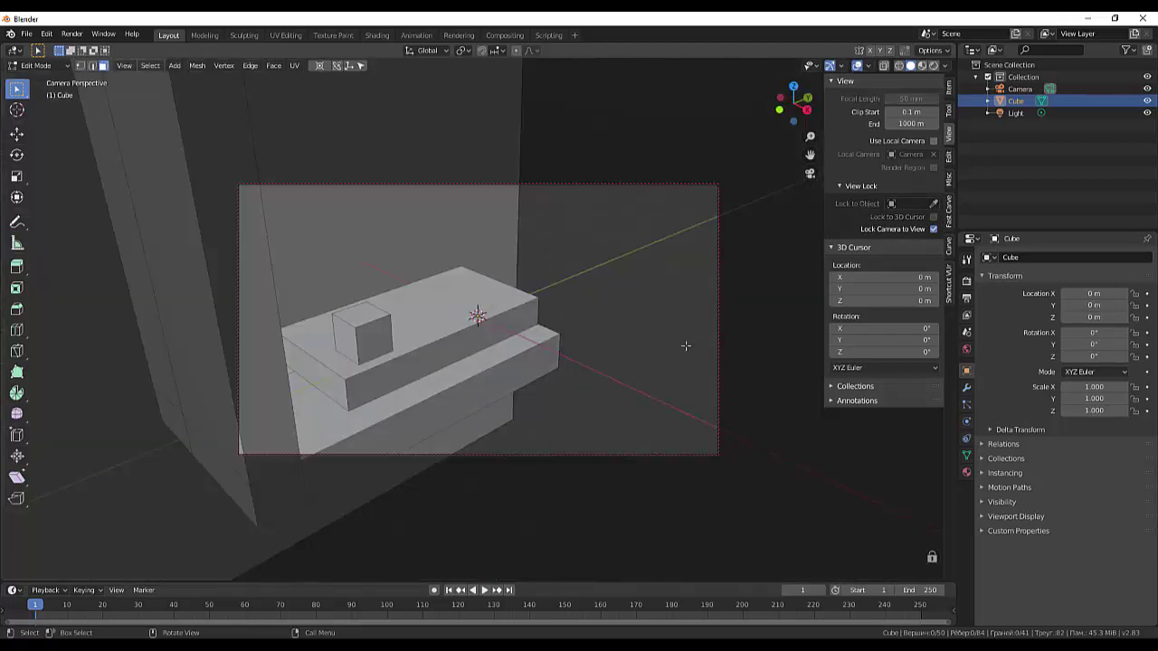
{"action": "left_click", "coordinate": [966, 280]}
Set the output Resolution X to 1000 px
{"action": "left_click", "coordinate": [966, 298]}
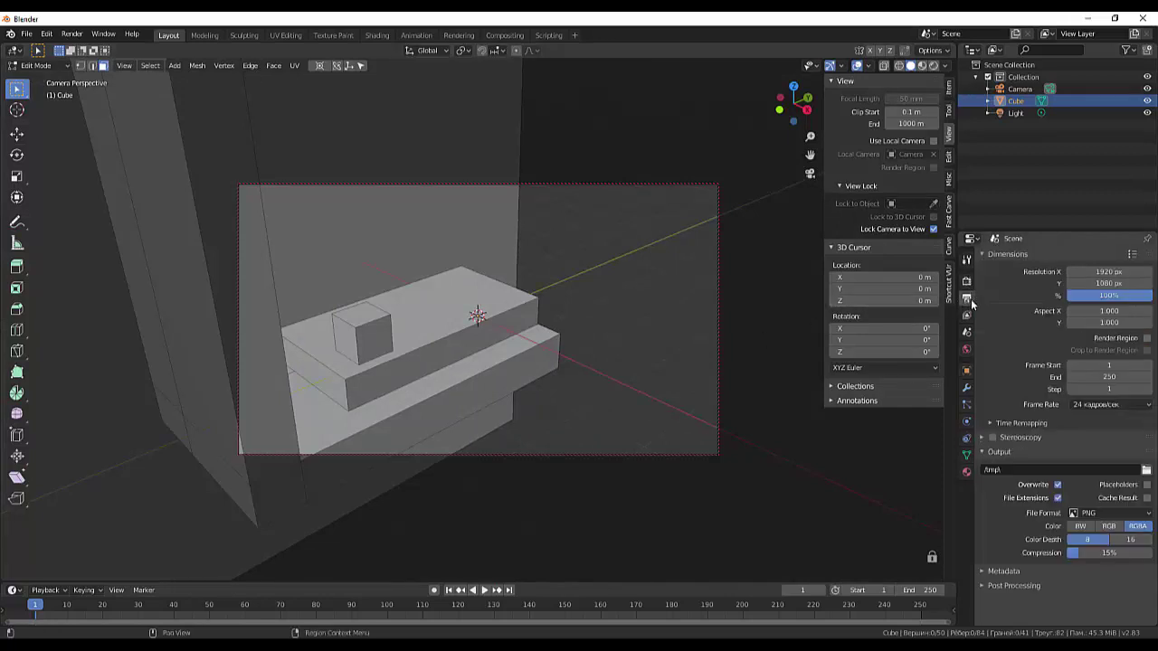
{"action": "left_click", "coordinate": [1108, 271]}
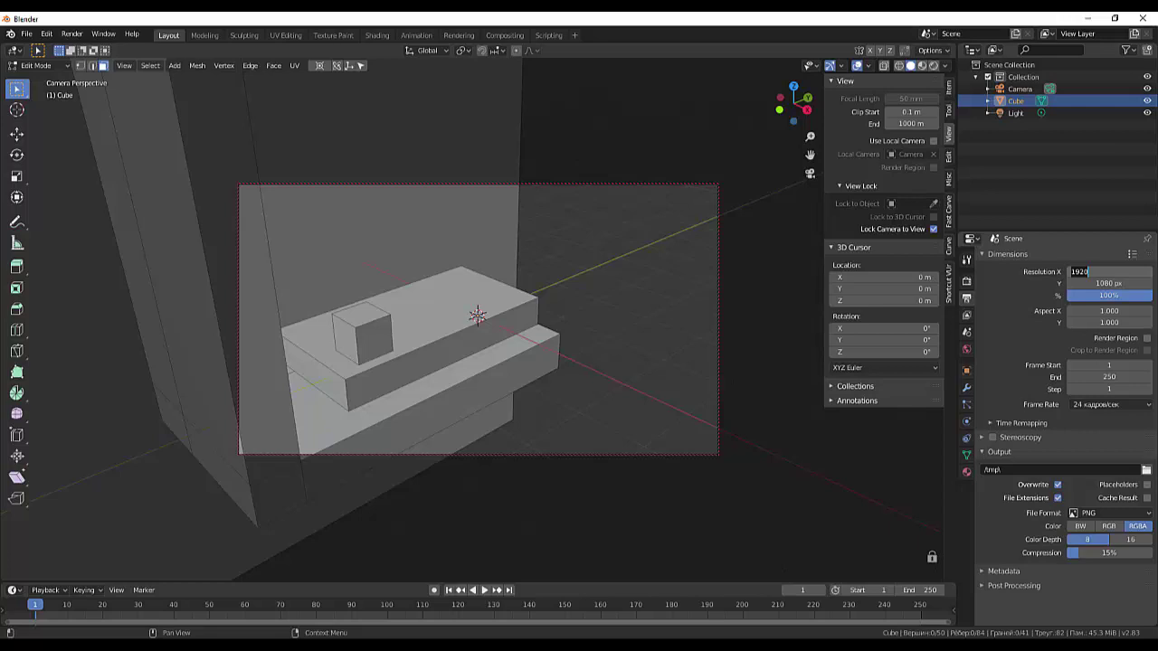
{"action": "type", "text": "1"}
{"action": "key", "text": "Return"}
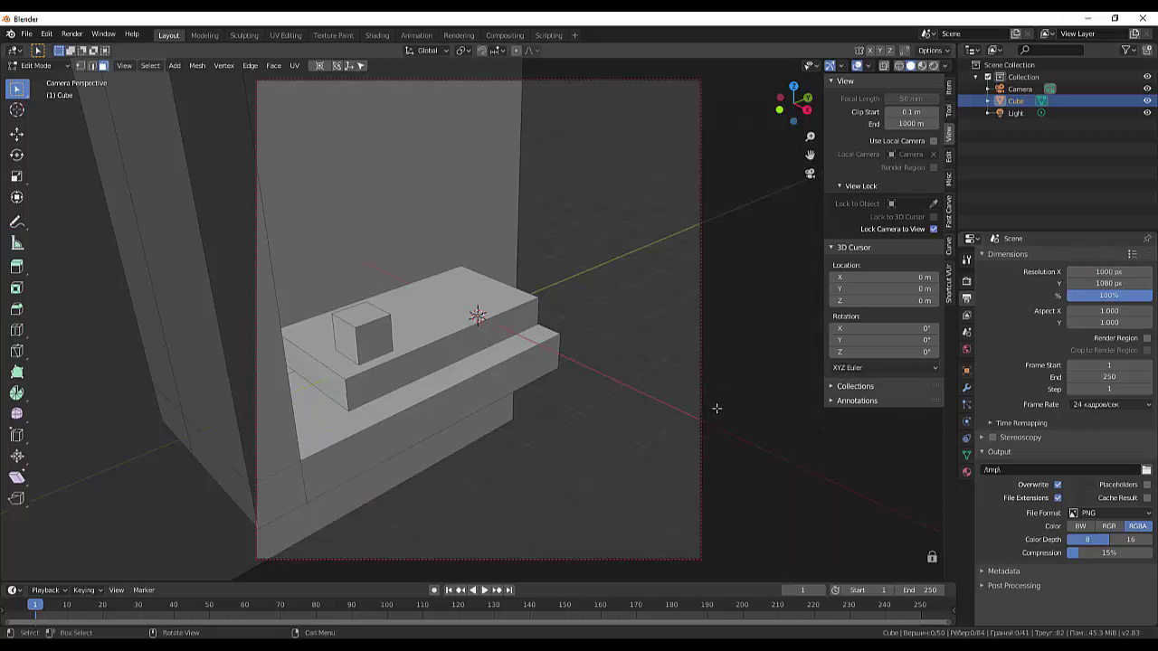
Orbit and zoom the locked camera view to frame the steps and cube front-on
{"action": "middle_click_drag", "start_coordinate": [716, 408], "coordinate": [715, 406]}
{"action": "mouse_move", "coordinate": [649, 380]}
{"action": "middle_mouse_down"}
{"action": "mouse_move", "coordinate": [592, 377]}
{"action": "mouse_move", "coordinate": [581, 336]}
{"action": "mouse_move", "coordinate": [615, 392]}
{"action": "mouse_move", "coordinate": [677, 332]}
{"action": "middle_mouse_up"}
{"action": "scroll", "coordinate": [612, 387], "scroll_direction": "up", "scroll_amount": 3}
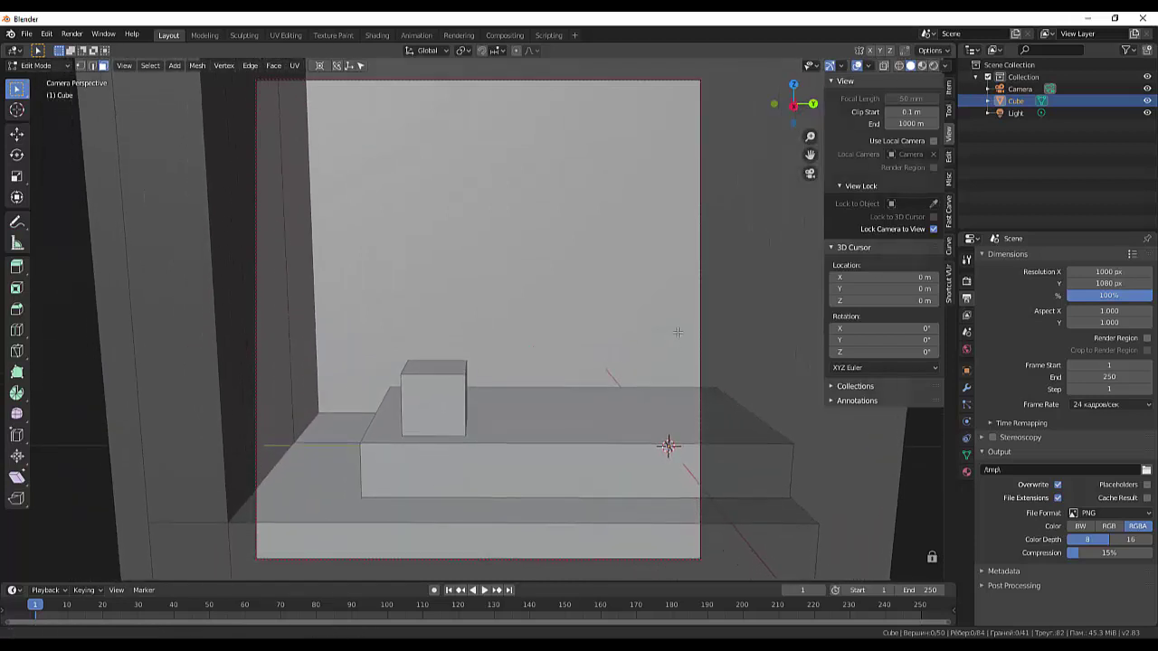
Set the camera's focal length to 100 mm
{"action": "left_click", "coordinate": [902, 99]}
{"action": "type", "text": "1"}
{"action": "type", "text": "00"}
{"action": "key", "text": "Return"}
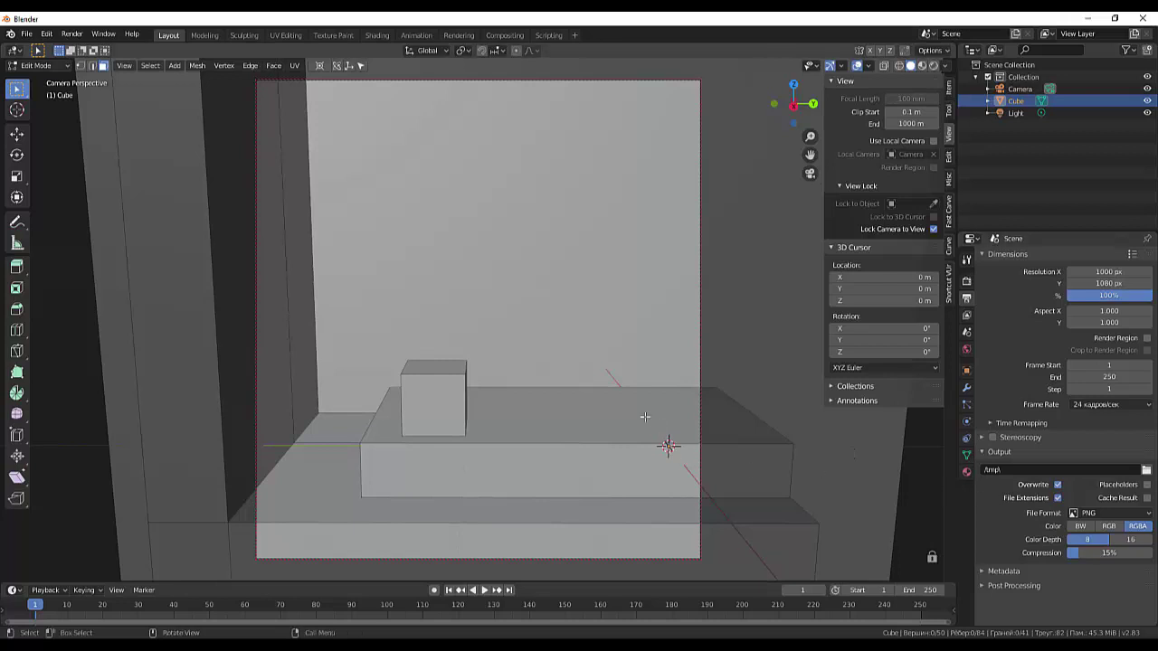
Orbit the camera to a level view and select the back wall face
{"action": "middle_click_drag", "start_coordinate": [645, 417], "coordinate": [603, 376]}
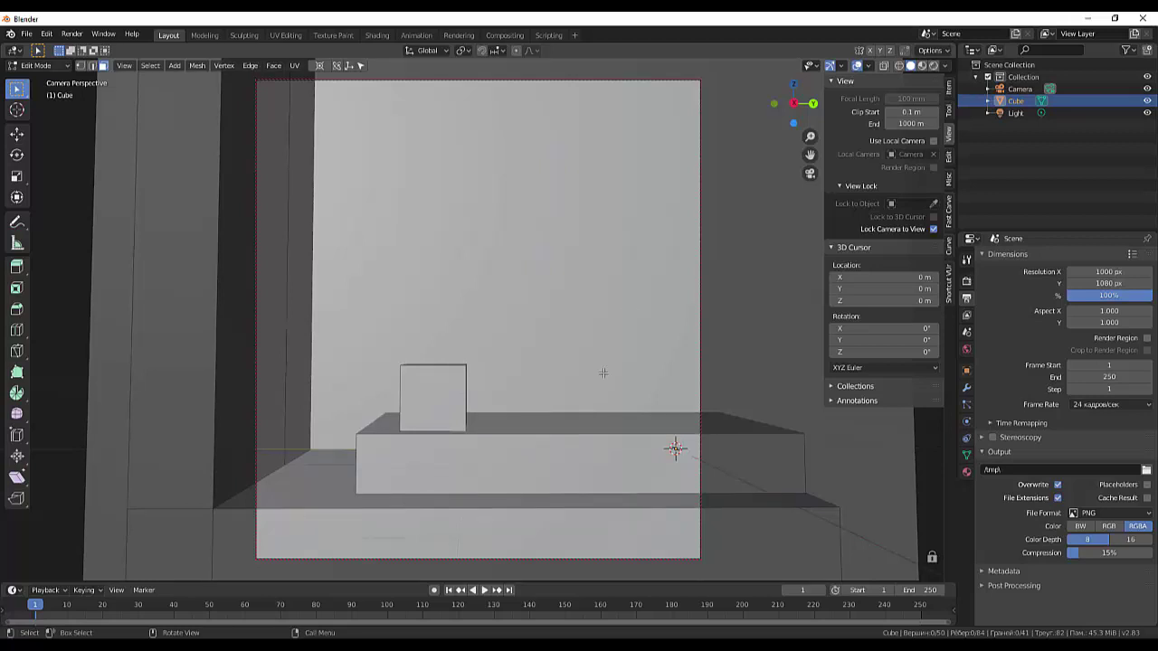
{"action": "left_click", "coordinate": [784, 277]}
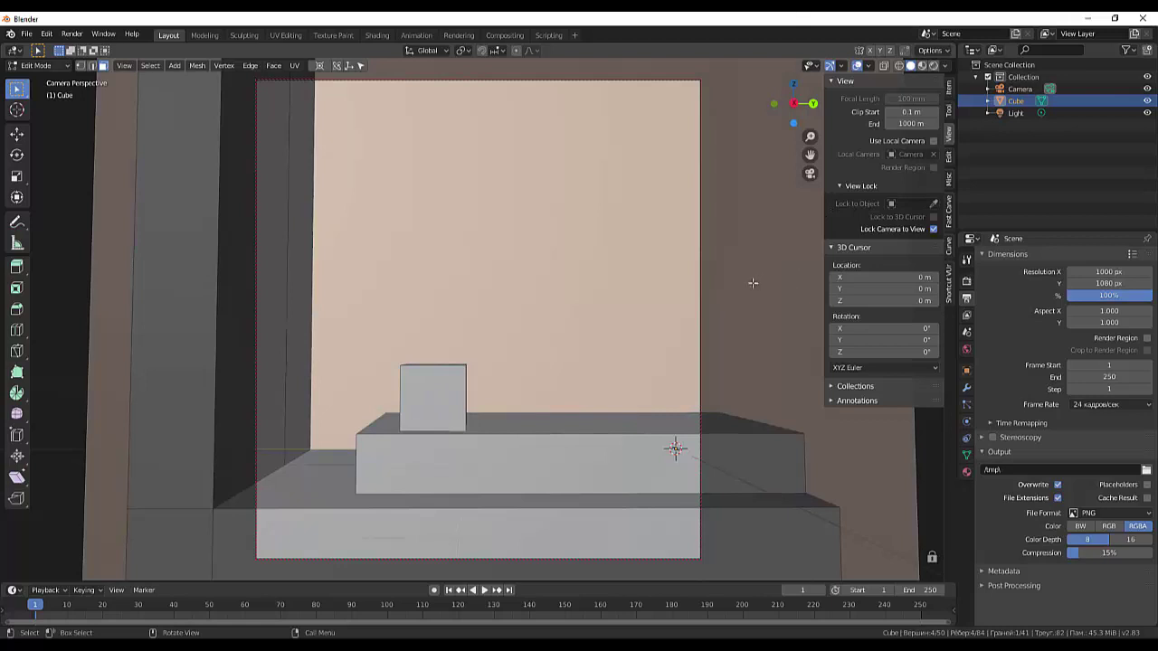
{"action": "left_click", "coordinate": [462, 390]}
{"action": "left_click", "coordinate": [739, 374]}
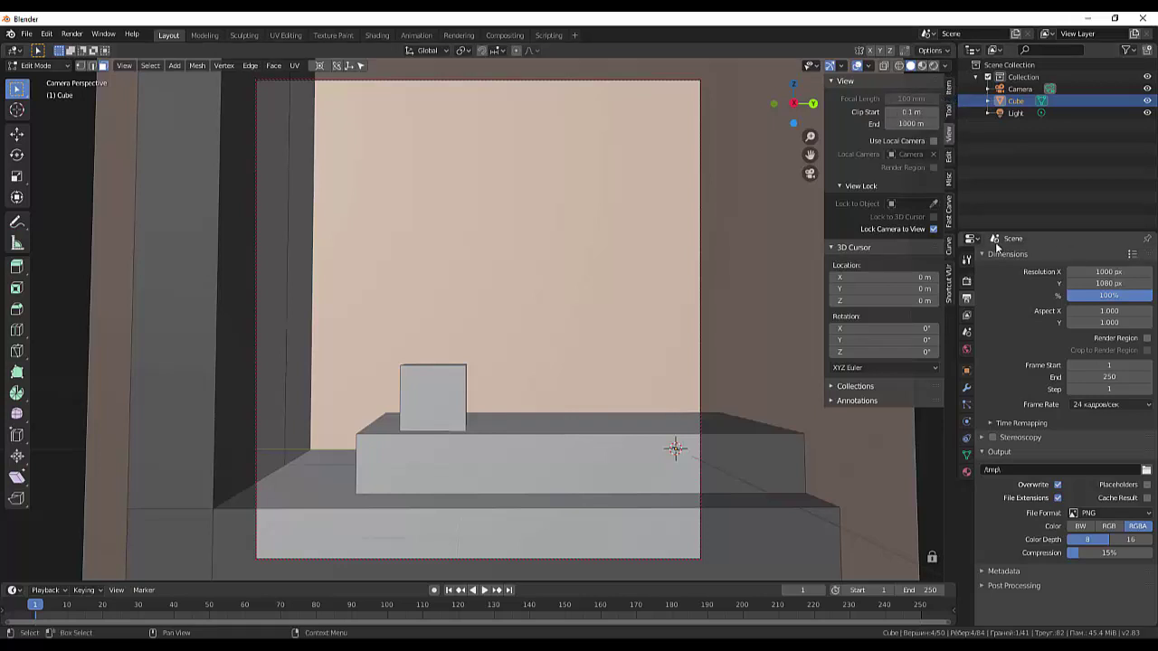
Lock the cube's location, rotation and scale in Object properties
{"action": "left_click", "coordinate": [1008, 90]}
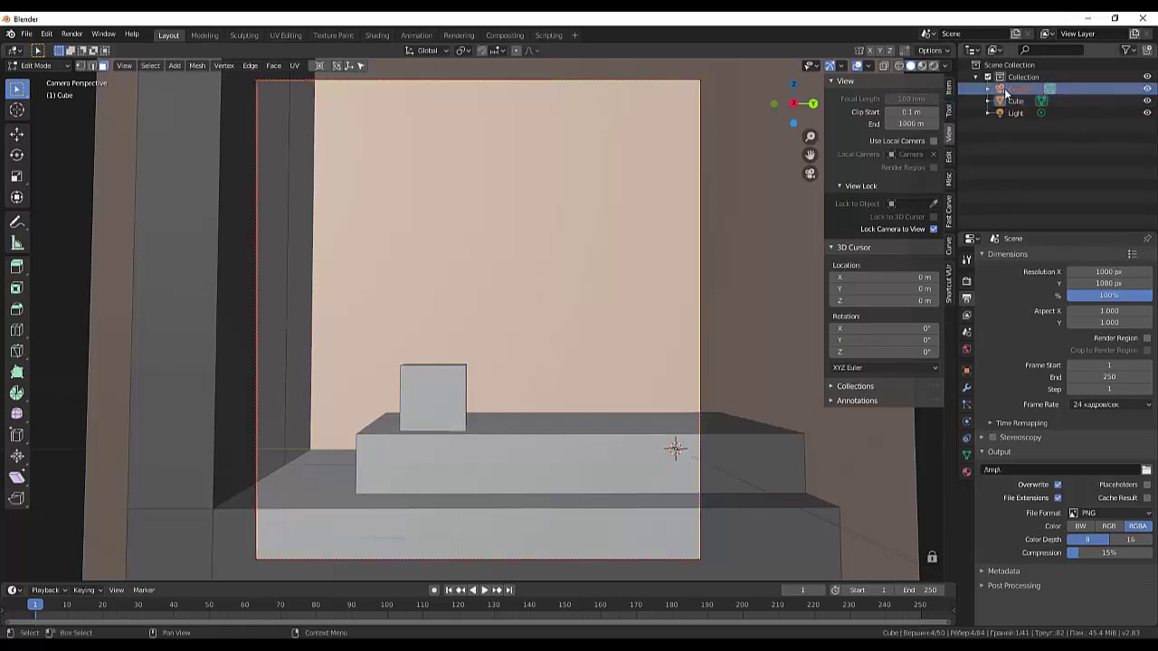
{"action": "left_click", "coordinate": [967, 371]}
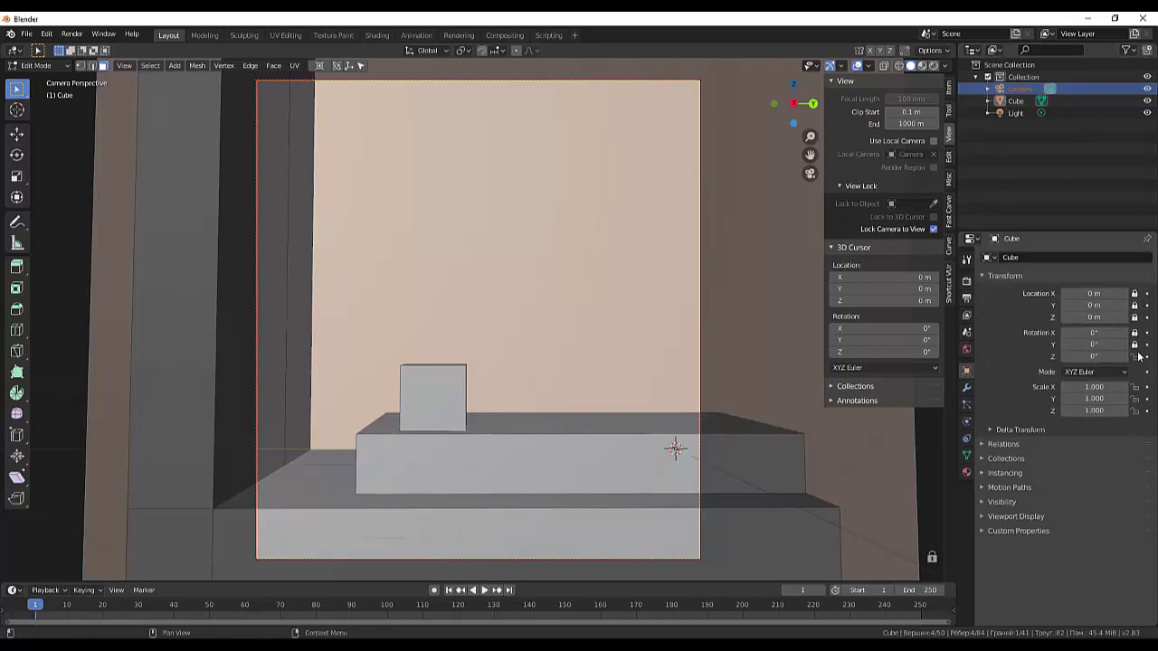
{"action": "left_click_drag", "start_coordinate": [1135, 294], "coordinate": [1135, 413]}
{"action": "scroll", "coordinate": [734, 349], "scroll_direction": "down", "scroll_amount": 4}
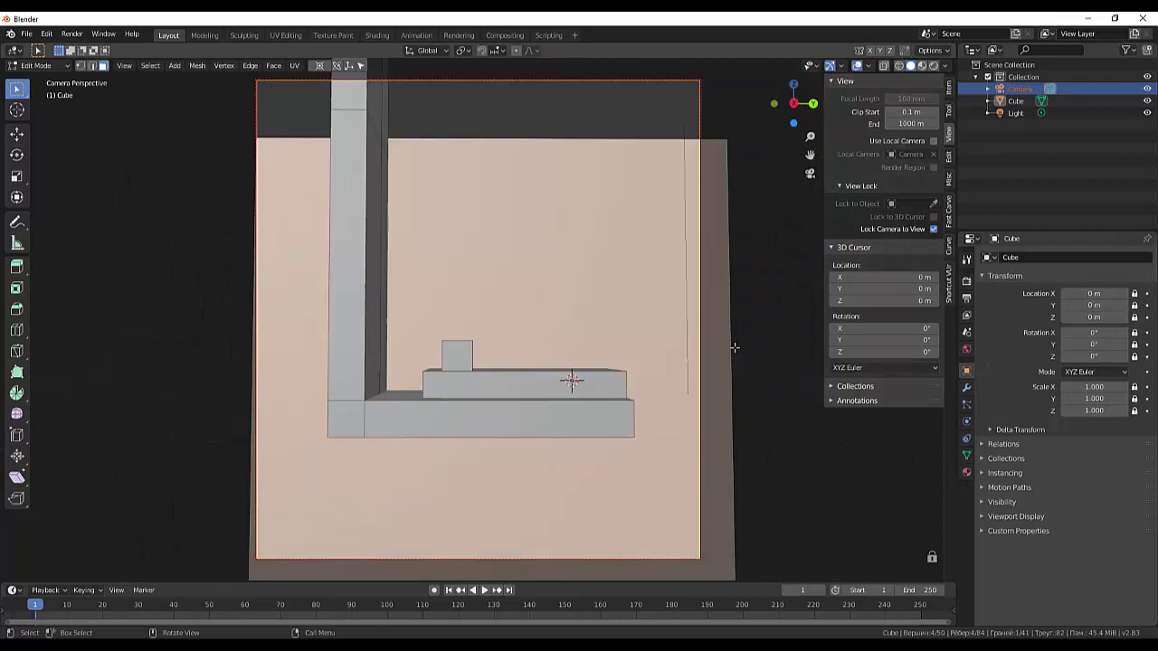
{"action": "scroll", "coordinate": [733, 348], "scroll_direction": "up", "scroll_amount": 3}
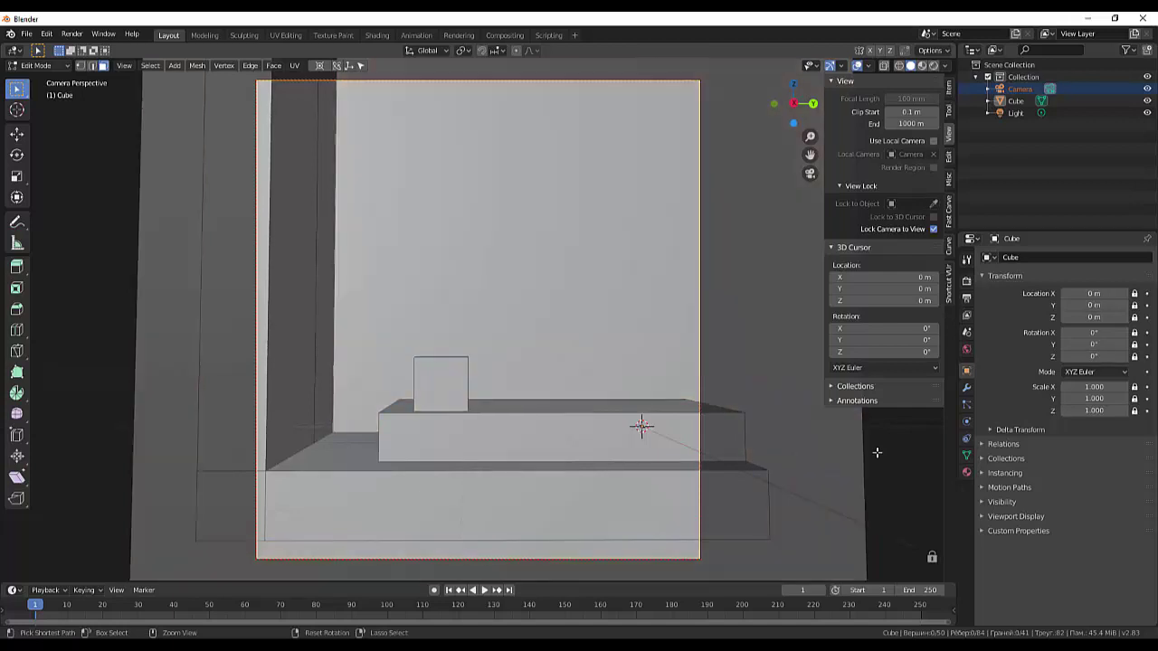
Undo a stray middle-step face selection and unlock all of the cube's transforms
{"action": "left_click", "coordinate": [877, 453], "text": "ctrl"}
{"action": "key", "text": "ctrl+z"}
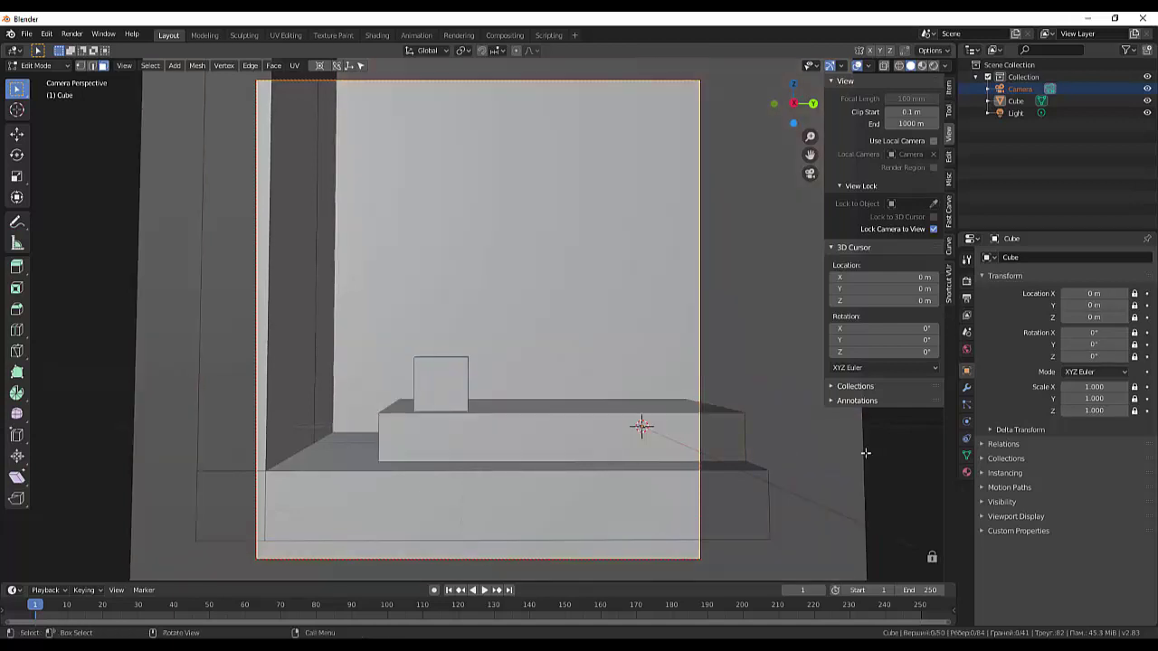
{"action": "scroll", "coordinate": [808, 445], "scroll_direction": "up", "scroll_amount": 2}
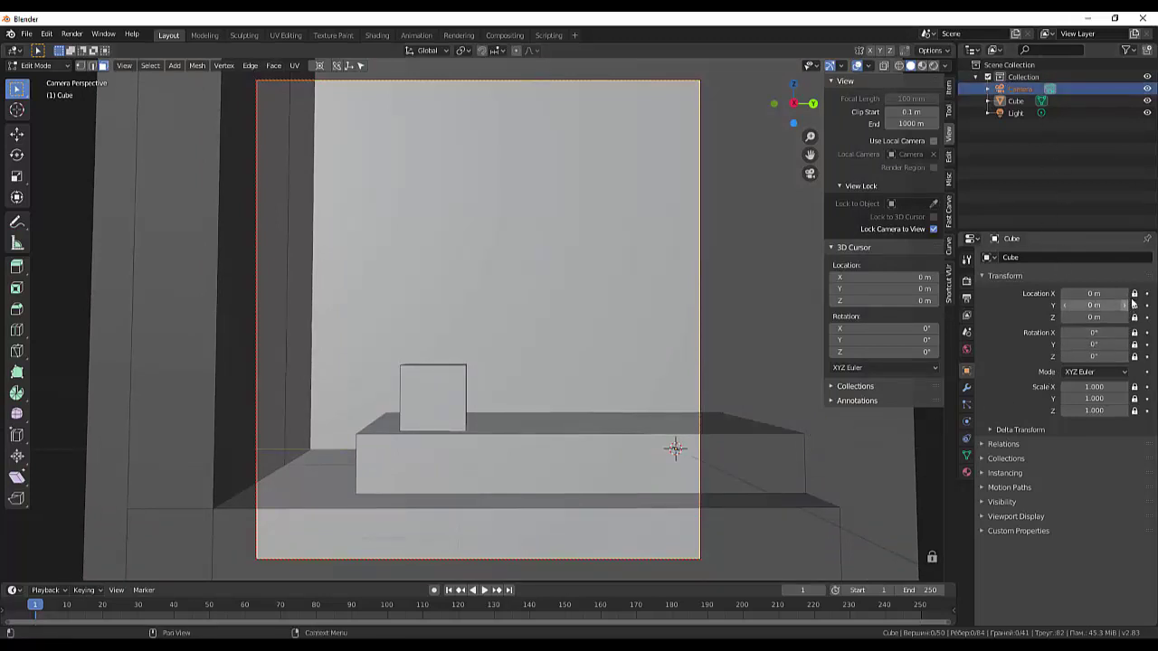
{"action": "left_click_drag", "start_coordinate": [1136, 294], "coordinate": [1136, 411]}
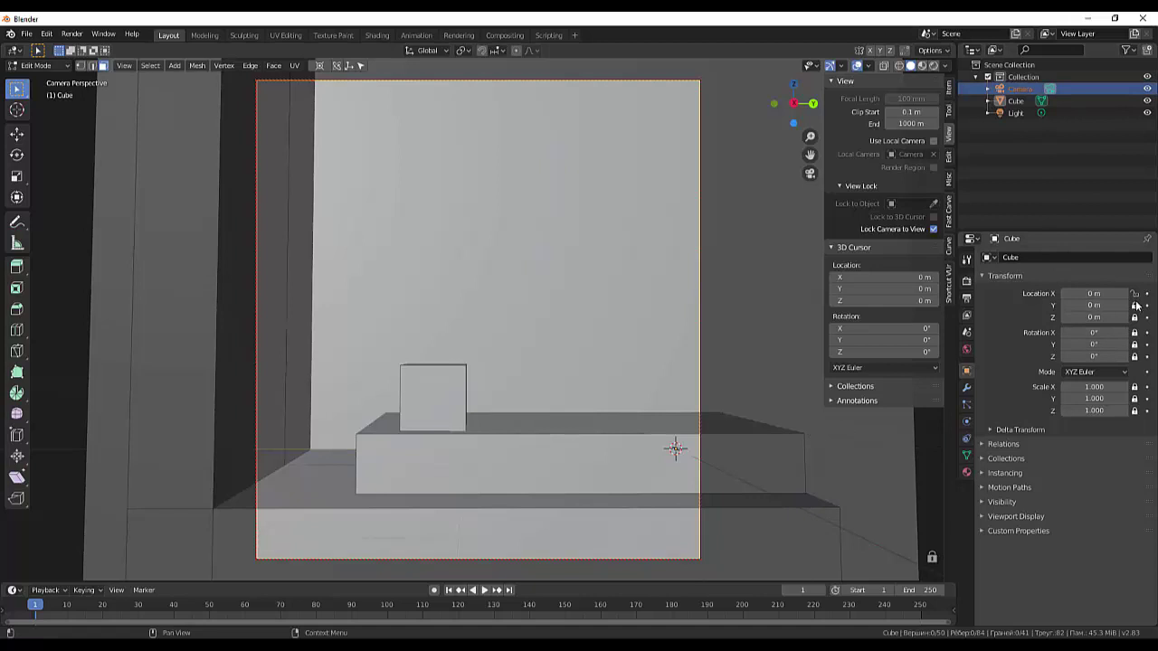
Make the Camera the active object from the object list and lock its rotation
{"action": "left_click", "coordinate": [1015, 260]}
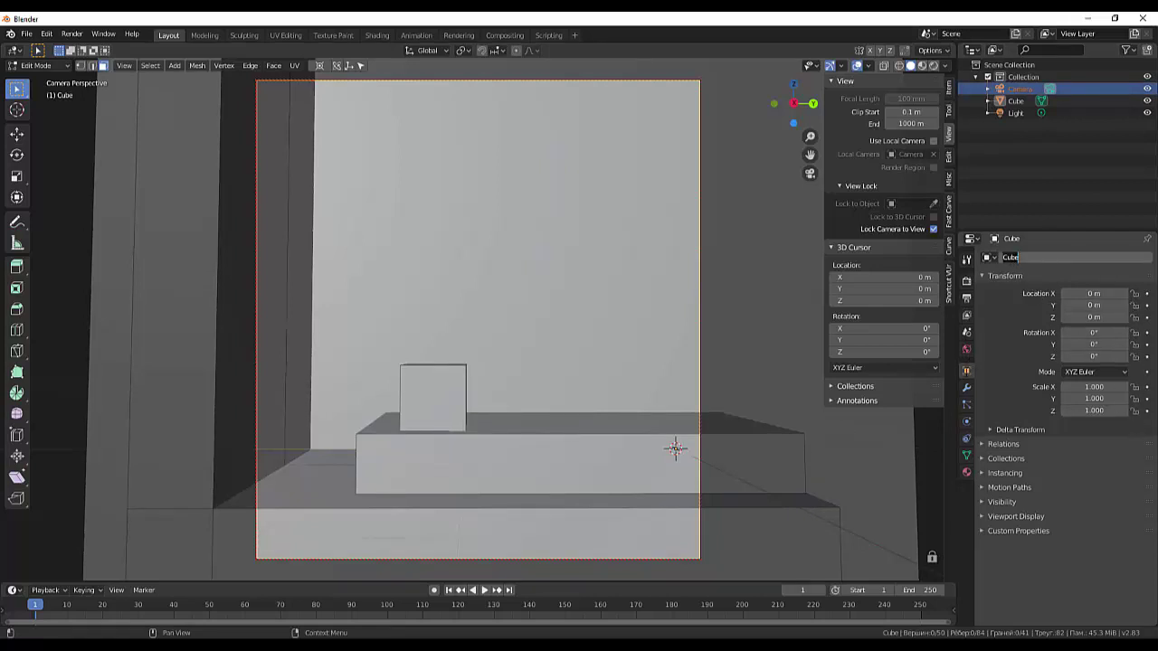
{"action": "left_click", "coordinate": [988, 258]}
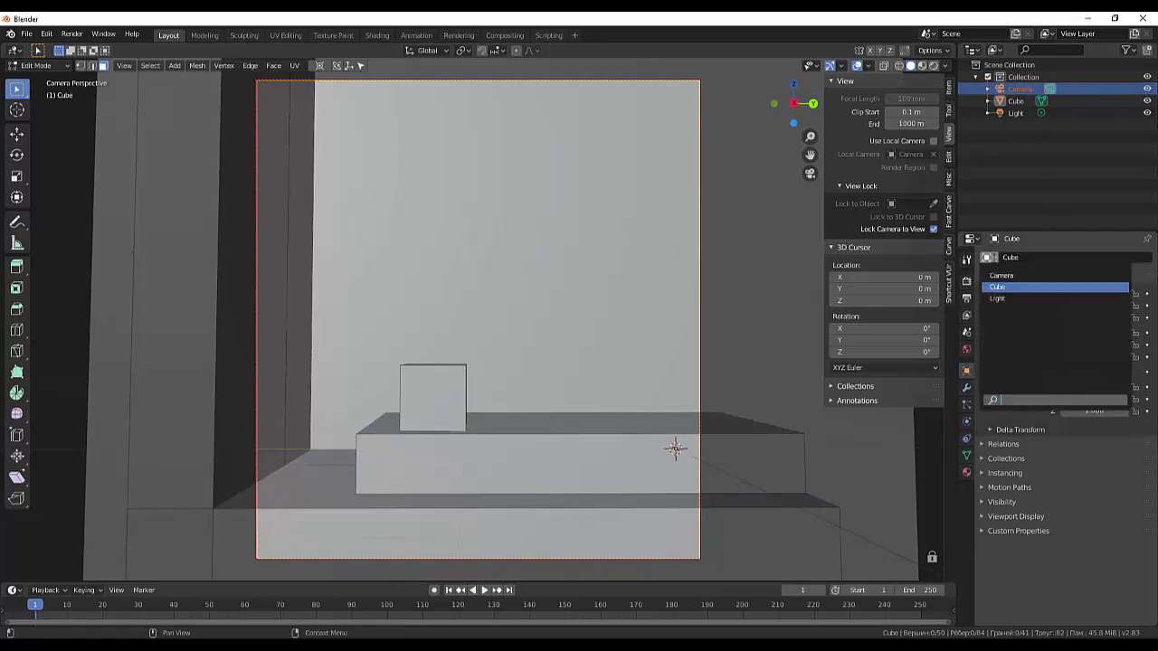
{"action": "left_click", "coordinate": [1001, 275]}
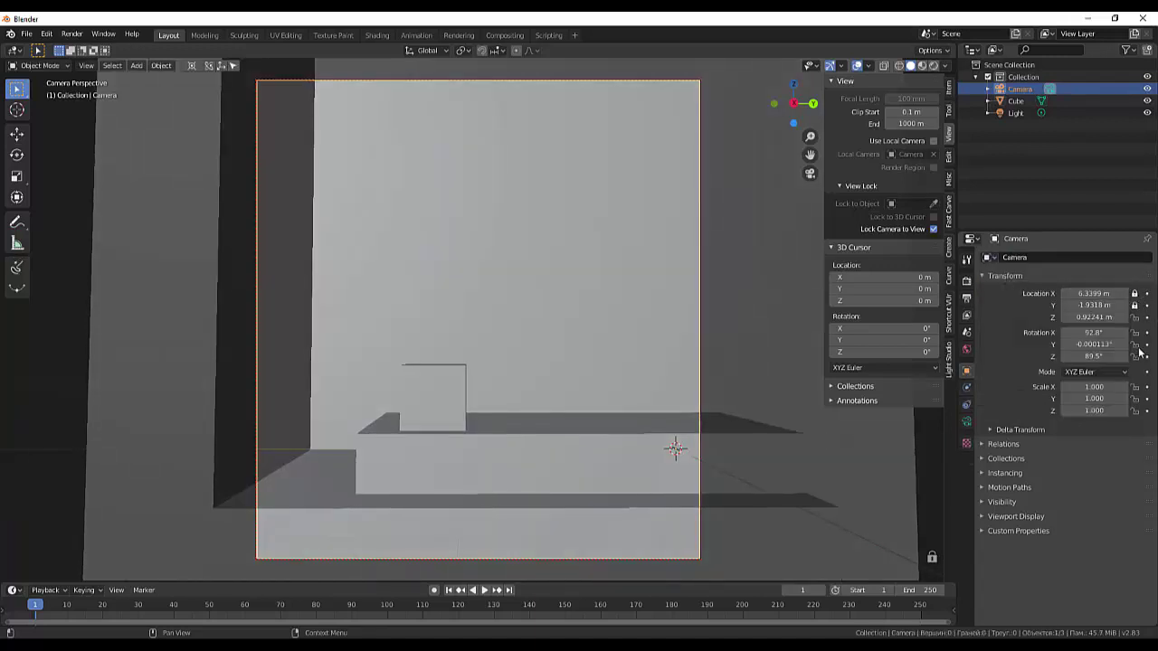
{"action": "left_click_drag", "start_coordinate": [1140, 353], "coordinate": [1138, 358]}
{"action": "middle_click_drag", "start_coordinate": [631, 317], "coordinate": [628, 368]}
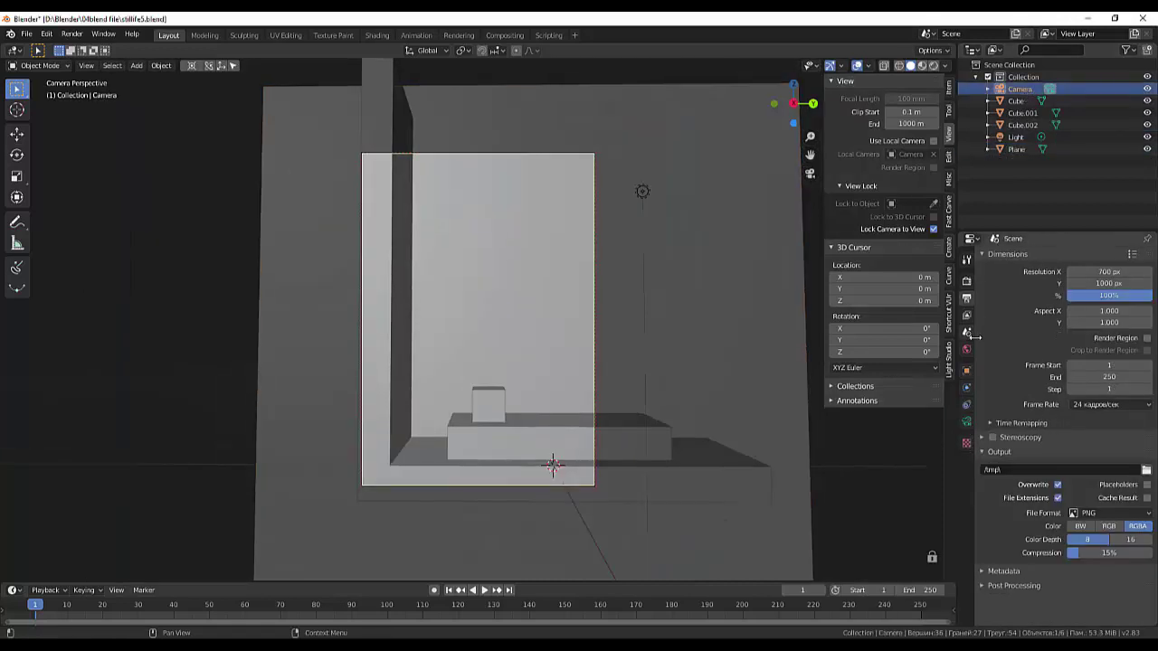
Lock the camera's location, rotation and scale values in Object properties
{"action": "left_click", "coordinate": [966, 372]}
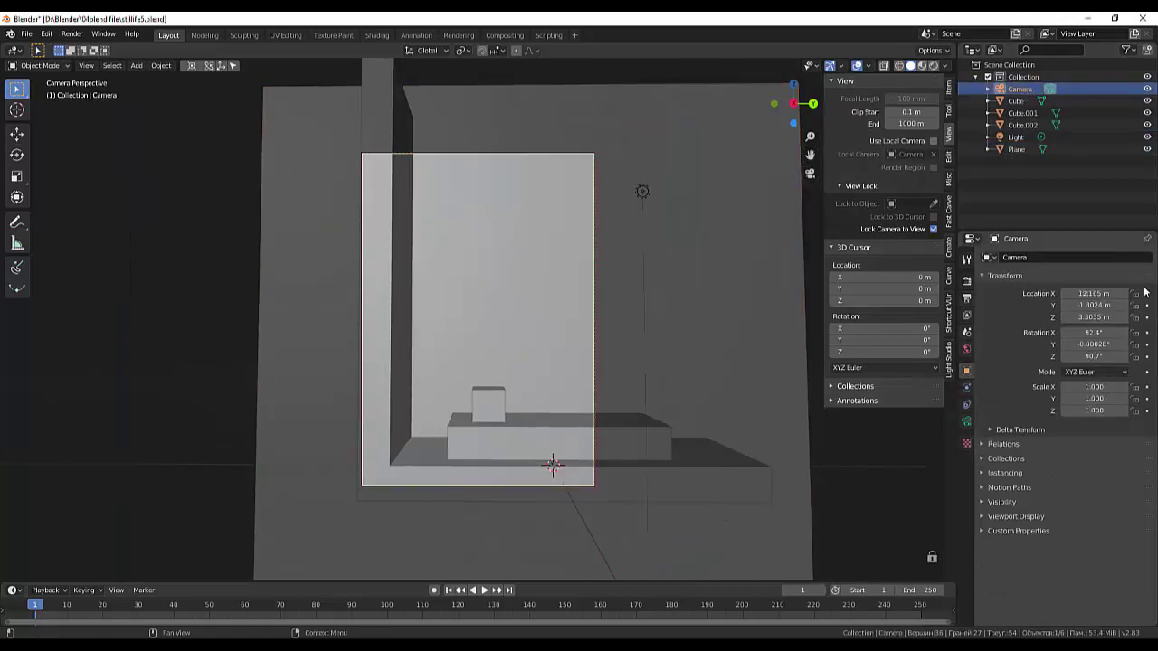
{"action": "left_click_drag", "start_coordinate": [1136, 305], "coordinate": [1135, 344]}
{"action": "left_click_drag", "start_coordinate": [1135, 386], "coordinate": [1135, 411]}
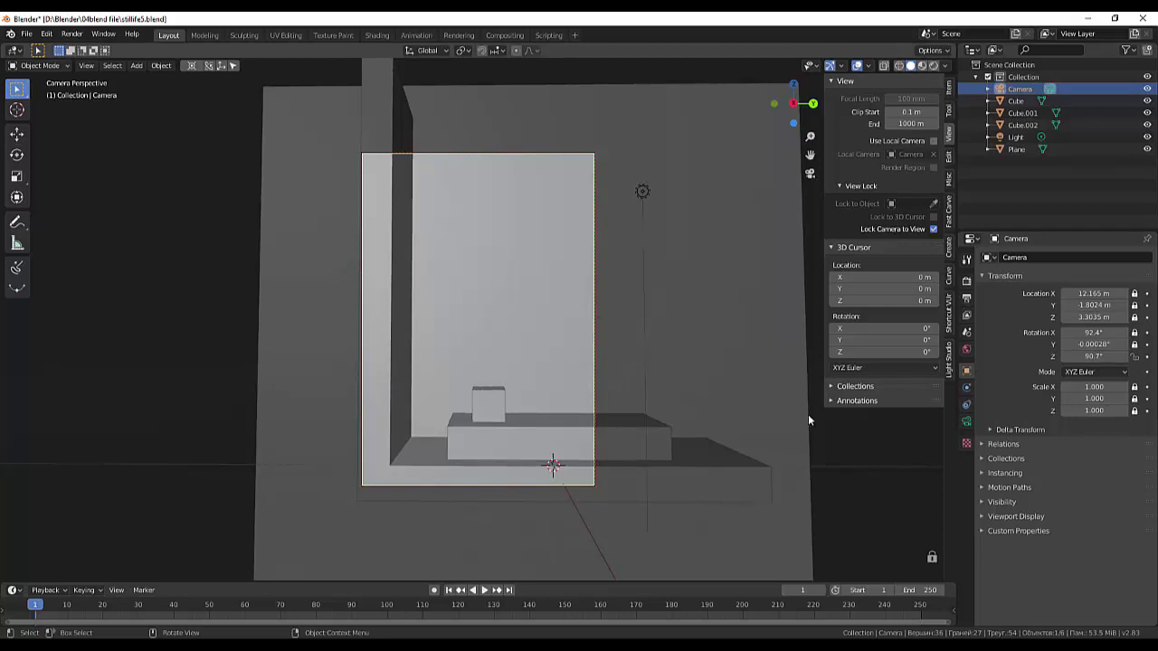
Zoom out from front view to see the whole L-shaped set, deselect, and open the Add menu
{"action": "key", "text": "KP_1"}
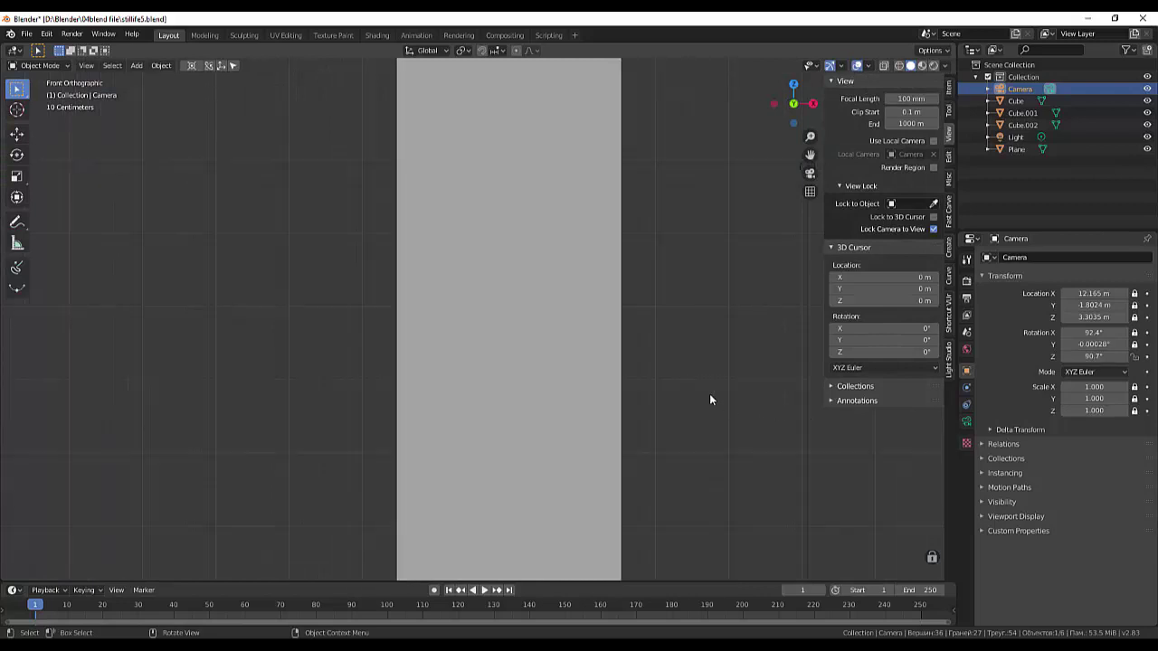
{"action": "mouse_move", "coordinate": [675, 384]}
{"action": "middle_mouse_down"}
{"action": "mouse_move", "coordinate": [561, 391]}
{"action": "mouse_move", "coordinate": [531, 378]}
{"action": "mouse_move", "coordinate": [559, 386]}
{"action": "middle_mouse_up"}
{"action": "scroll", "coordinate": [532, 380], "scroll_direction": "down", "scroll_amount": 1}
{"action": "scroll", "coordinate": [532, 382], "scroll_direction": "down", "scroll_amount": 2}
{"action": "scroll", "coordinate": [561, 385], "scroll_direction": "down", "scroll_amount": 1}
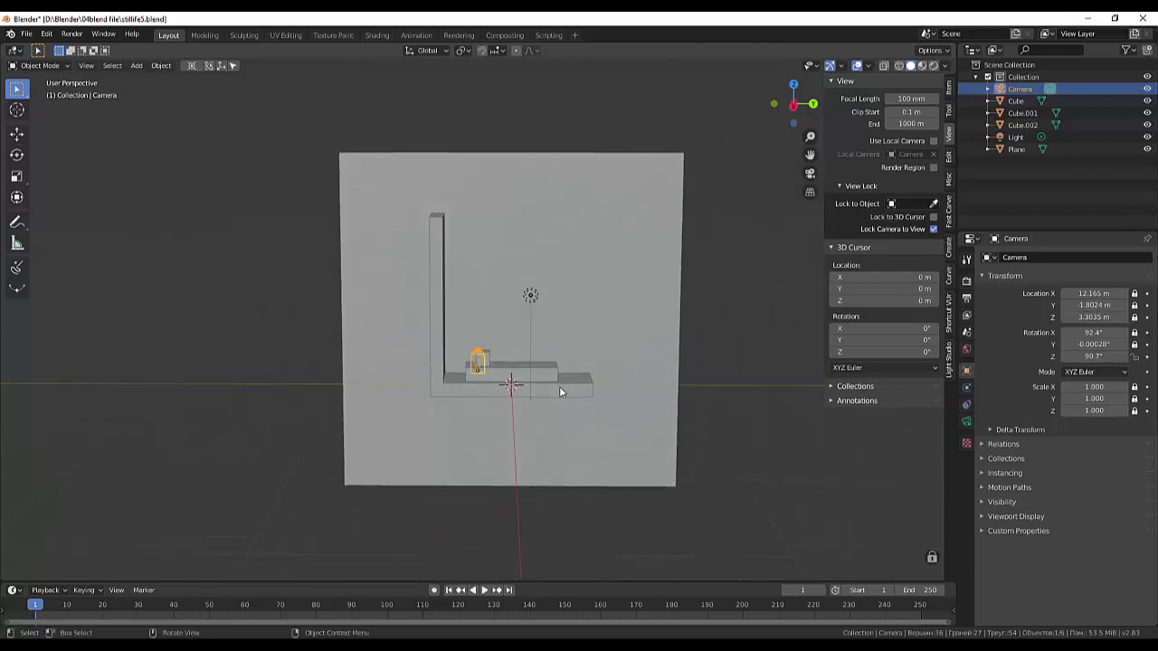
{"action": "left_click", "coordinate": [747, 457]}
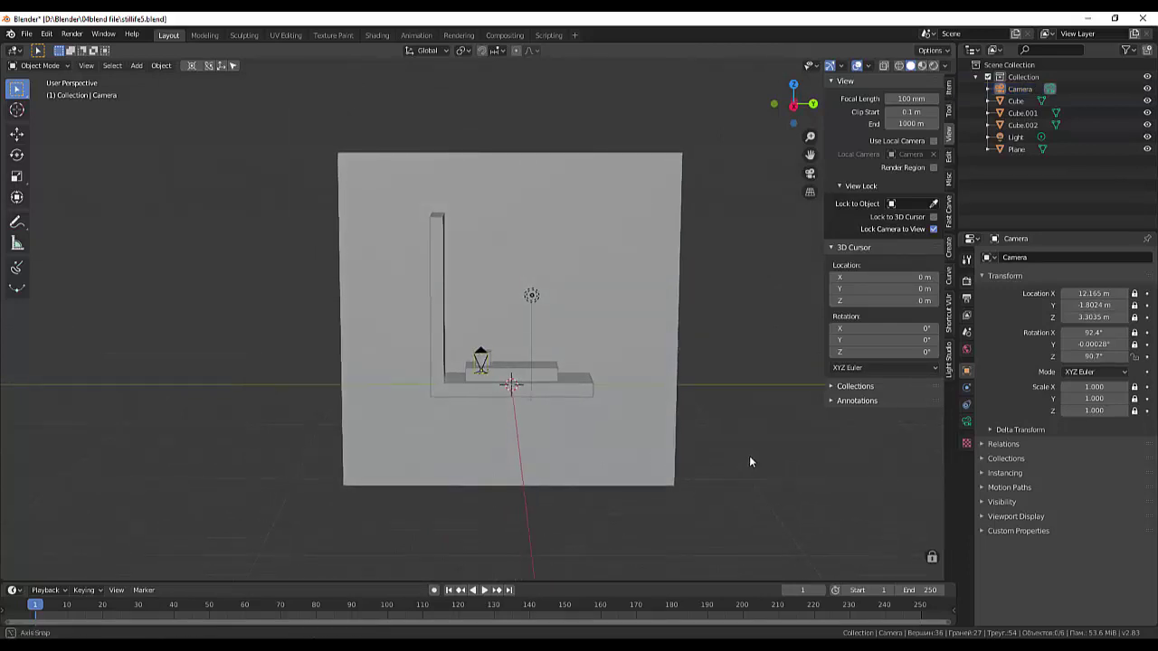
{"action": "mouse_move", "coordinate": [749, 455]}
{"action": "middle_mouse_down"}
{"action": "mouse_move", "coordinate": [753, 443]}
{"action": "mouse_move", "coordinate": [729, 452]}
{"action": "middle_mouse_up"}
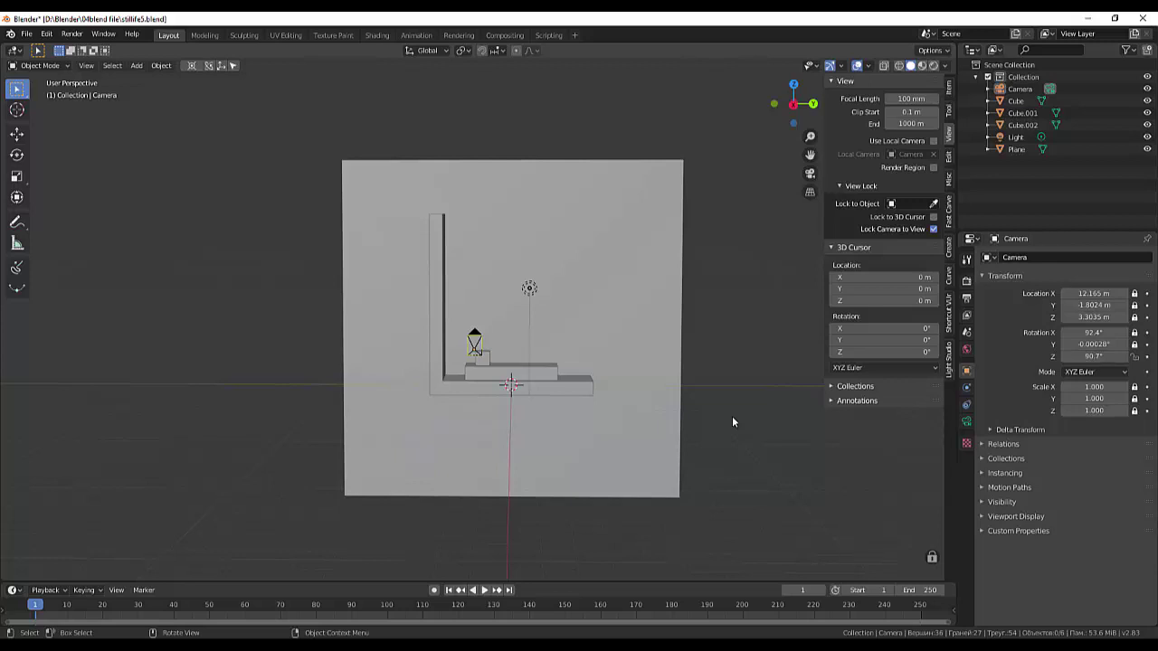
{"action": "middle_click_drag", "start_coordinate": [732, 421], "coordinate": [770, 441]}
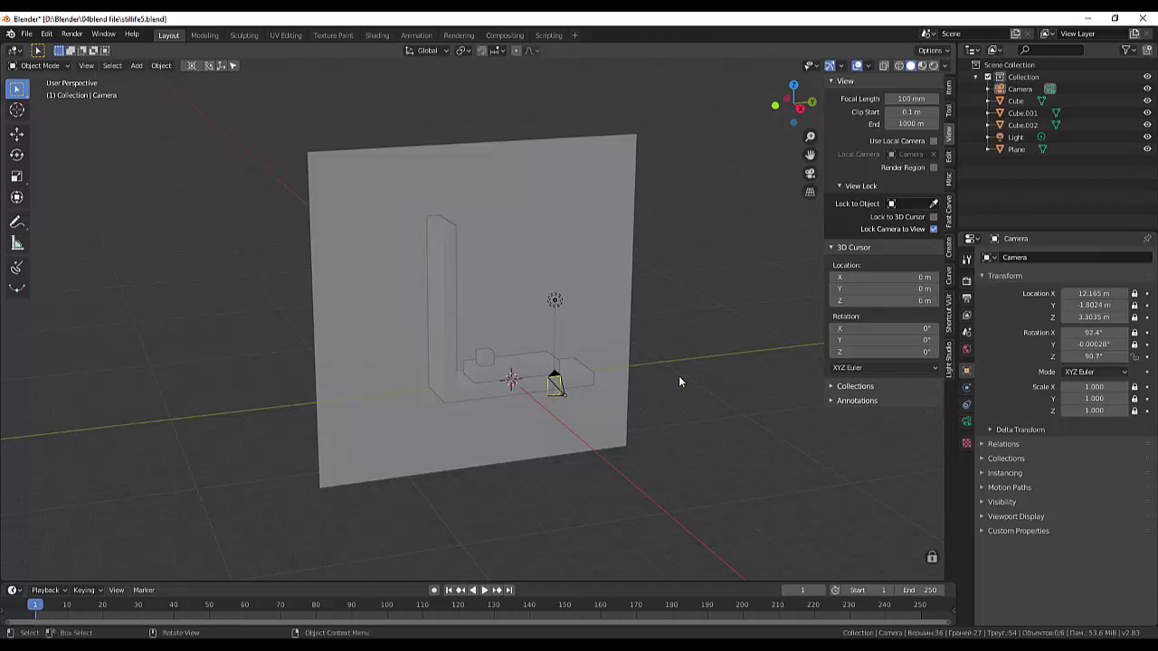
{"action": "key", "text": "shift+a"}
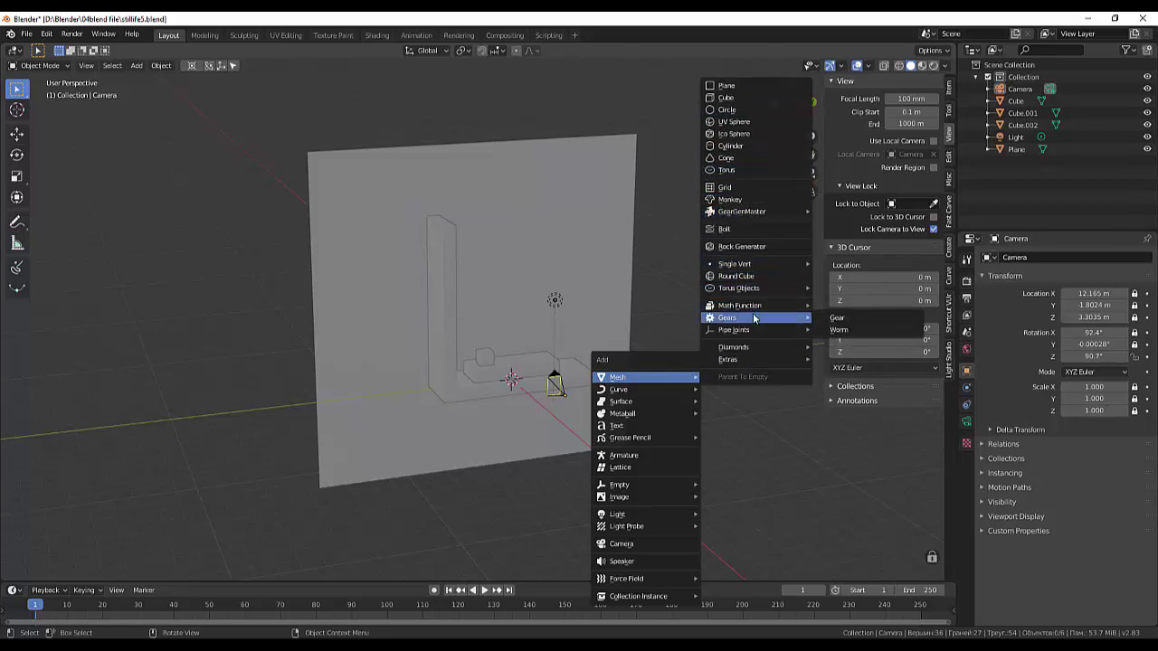
{"action": "mouse_move", "coordinate": [625, 514]}
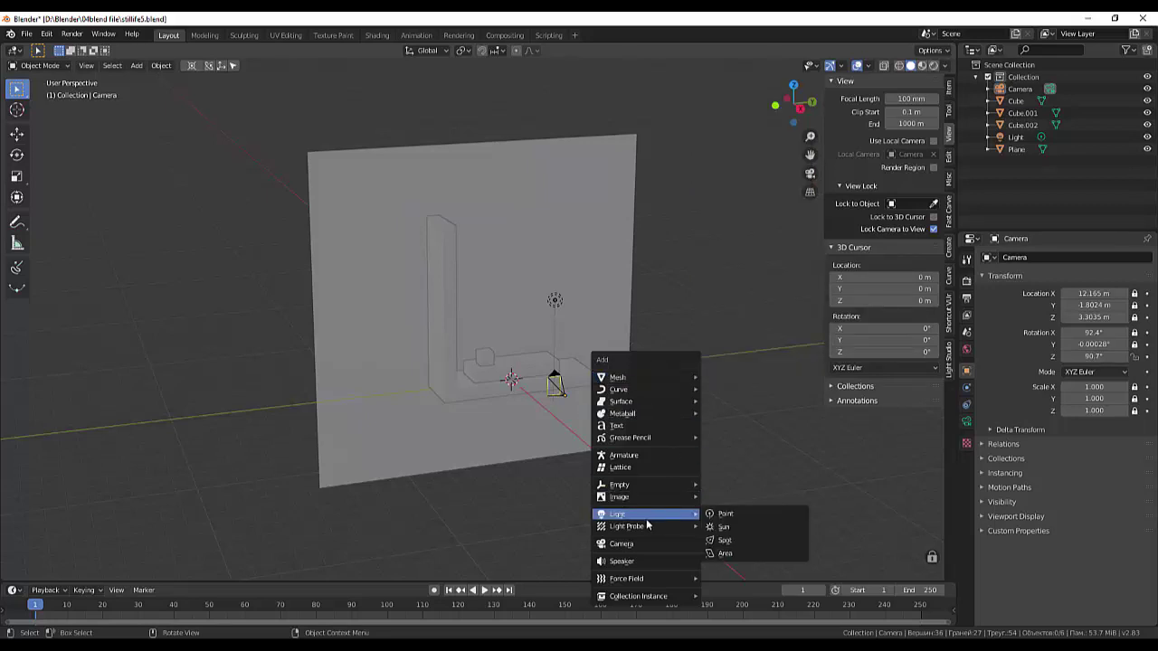
Add a Spot light, move it up high and aim it at the steps
{"action": "left_click", "coordinate": [728, 542]}
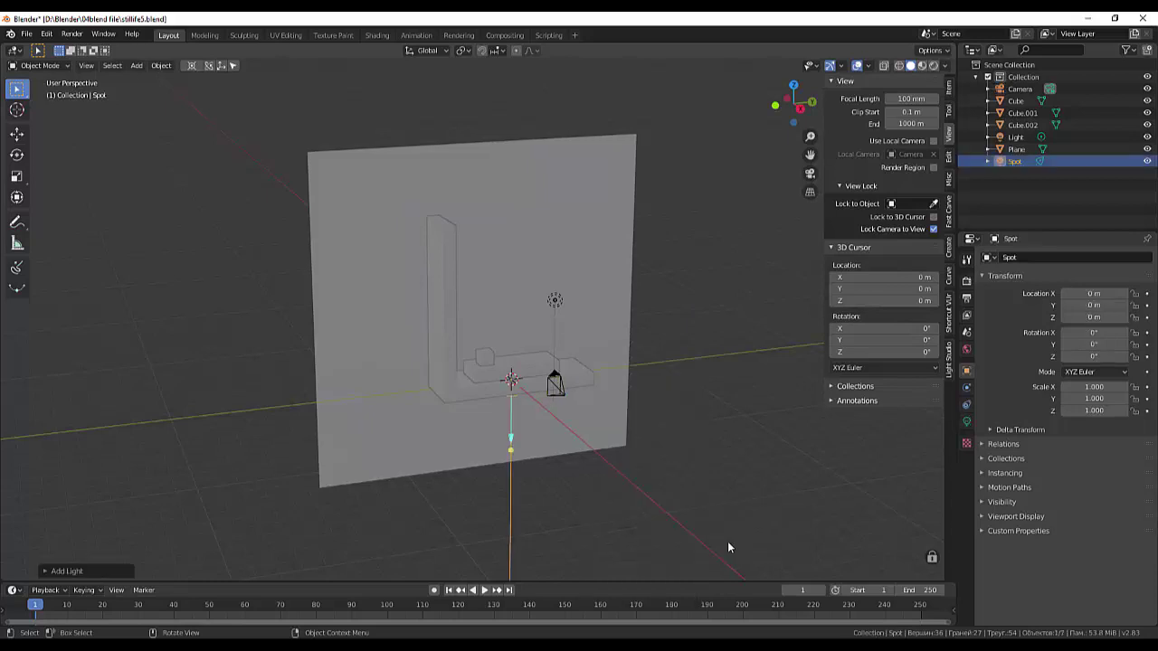
{"action": "middle_click_drag", "start_coordinate": [556, 470], "coordinate": [615, 458]}
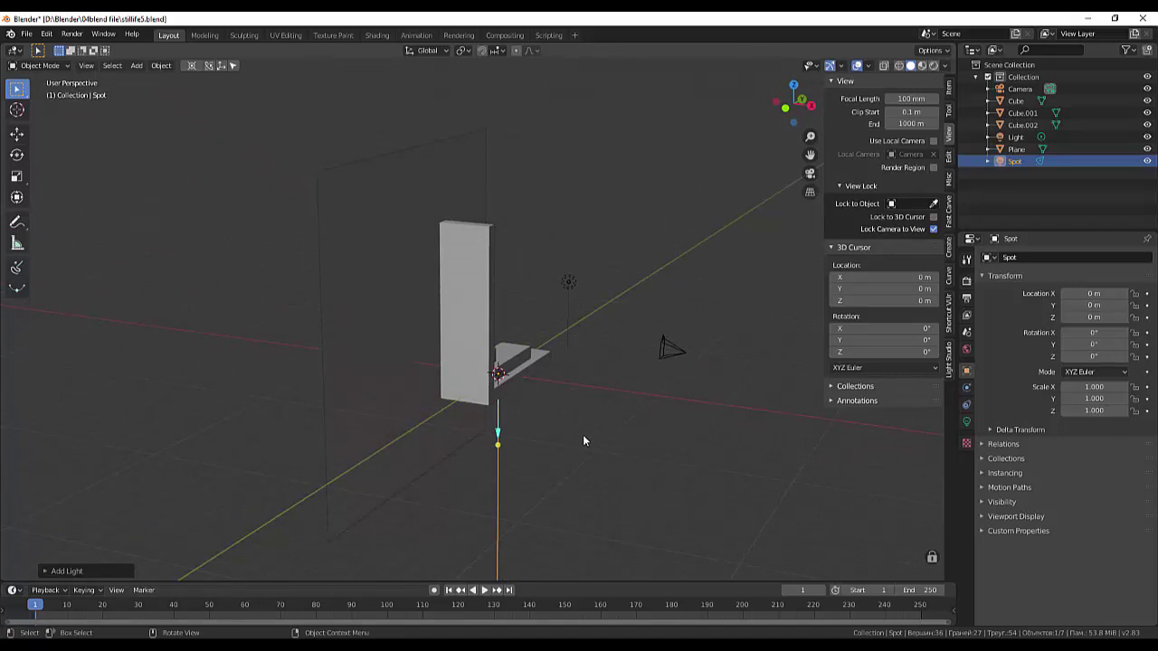
{"action": "key", "text": "g"}
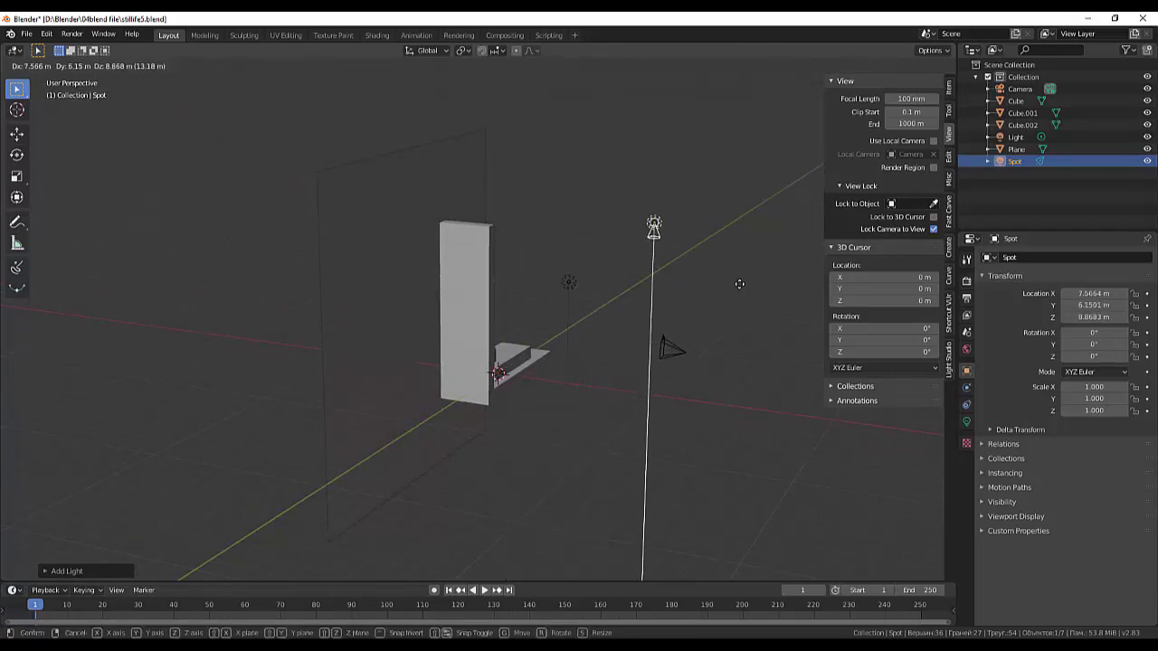
{"action": "left_click", "coordinate": [724, 297]}
{"action": "middle_click_drag", "start_coordinate": [720, 300], "coordinate": [631, 347]}
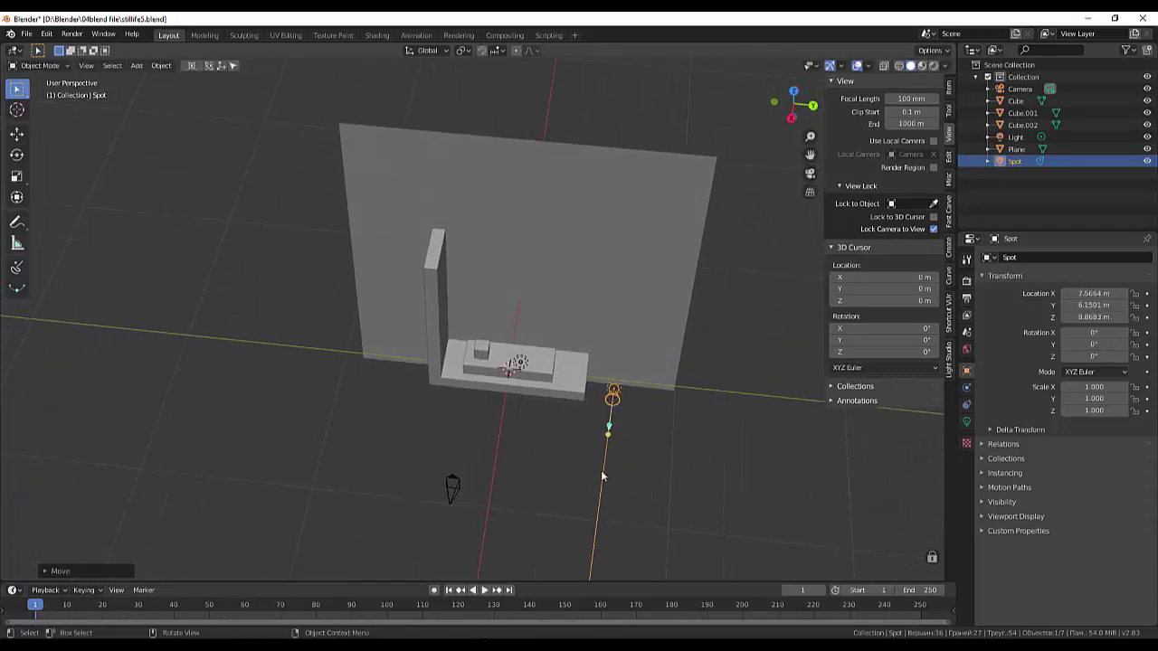
{"action": "mouse_move", "coordinate": [606, 437]}
{"action": "left_mouse_down"}
{"action": "mouse_move", "coordinate": [530, 353]}
{"action": "mouse_move", "coordinate": [512, 350]}
{"action": "left_mouse_up"}
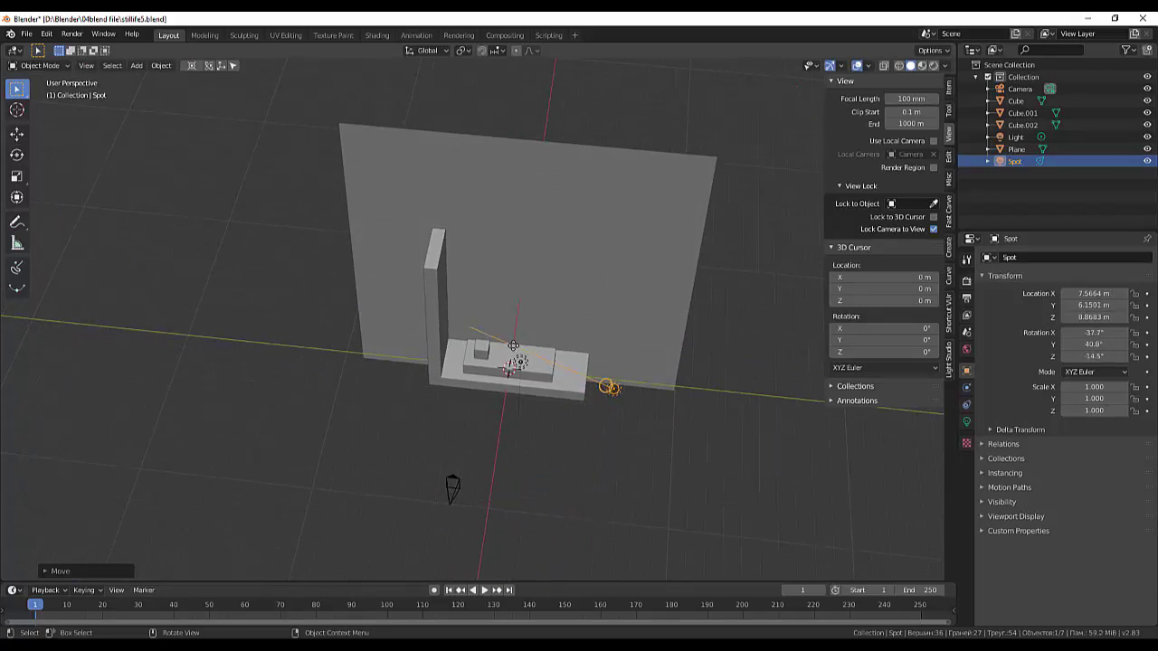
Inspect Cube.001 up close, then reselect the Spot light
{"action": "left_click", "coordinate": [512, 349]}
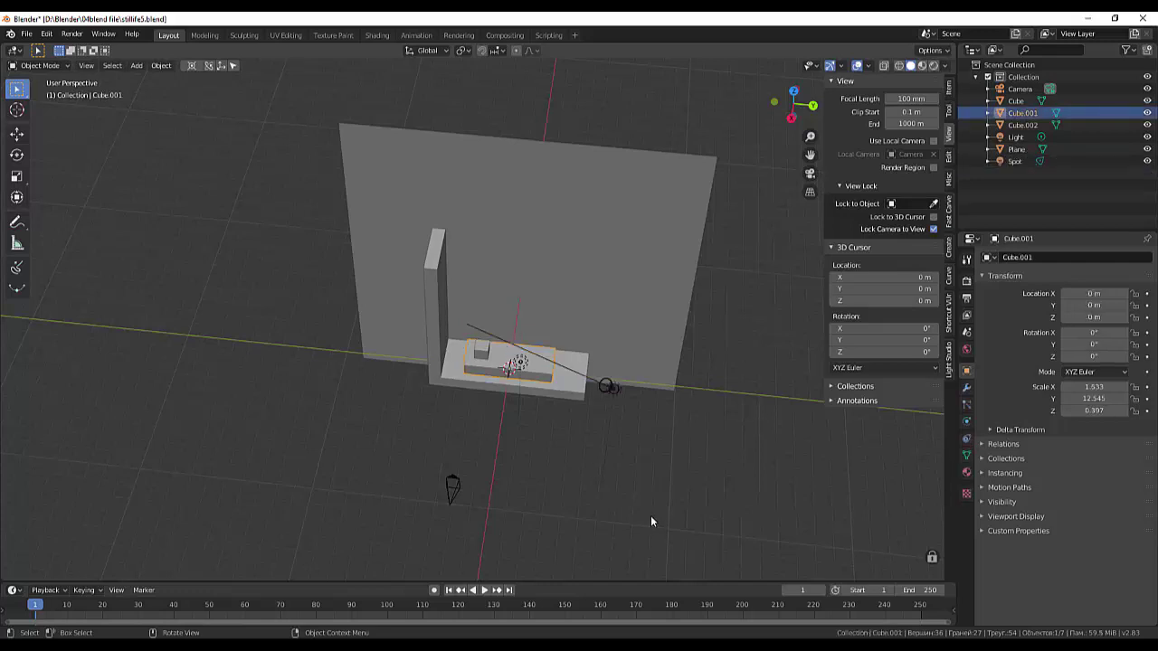
{"action": "scroll", "coordinate": [669, 498], "scroll_direction": "up", "scroll_amount": 2}
{"action": "mouse_move", "coordinate": [692, 480]}
{"action": "middle_mouse_down"}
{"action": "mouse_move", "coordinate": [809, 493]}
{"action": "mouse_move", "coordinate": [105, 549]}
{"action": "mouse_move", "coordinate": [178, 522]}
{"action": "middle_mouse_up"}
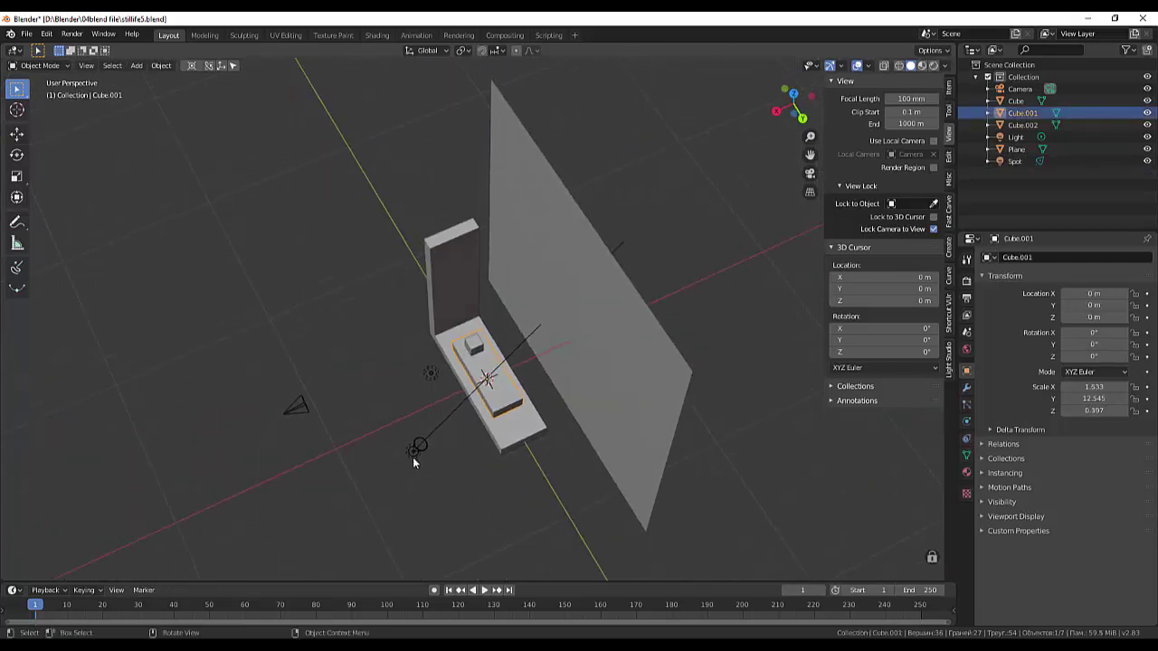
{"action": "left_click", "coordinate": [436, 429]}
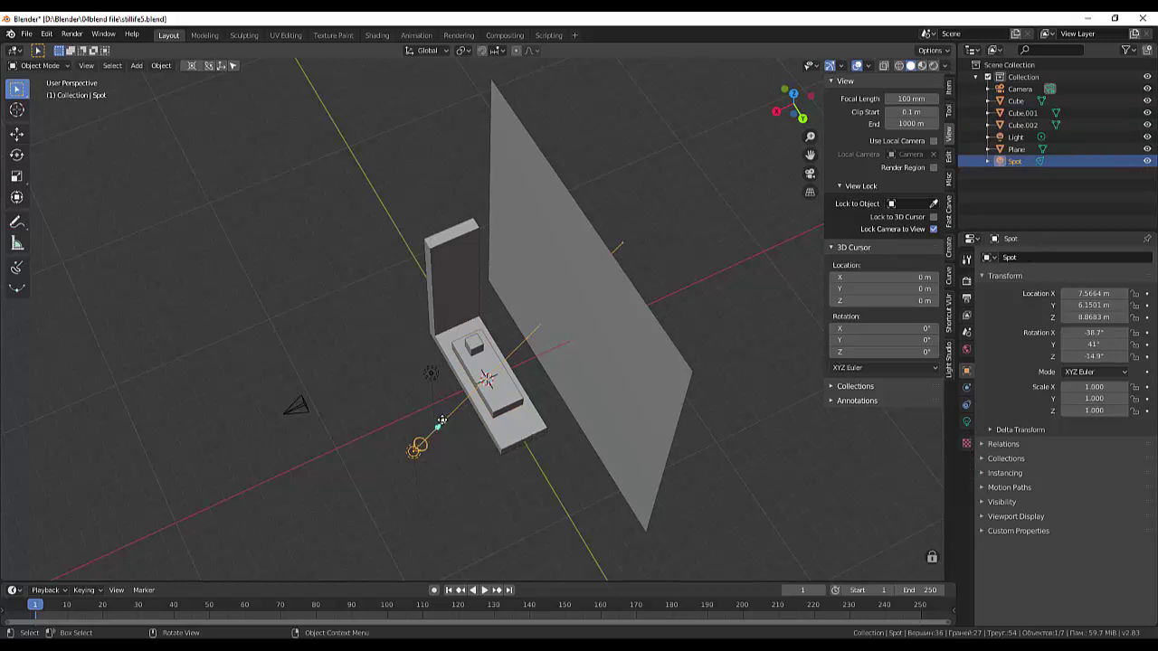
{"action": "mouse_move", "coordinate": [436, 415]}
{"action": "middle_mouse_down"}
{"action": "mouse_move", "coordinate": [443, 451]}
{"action": "mouse_move", "coordinate": [479, 404]}
{"action": "mouse_move", "coordinate": [659, 311]}
{"action": "mouse_move", "coordinate": [638, 248]}
{"action": "mouse_move", "coordinate": [725, 411]}
{"action": "middle_mouse_up"}
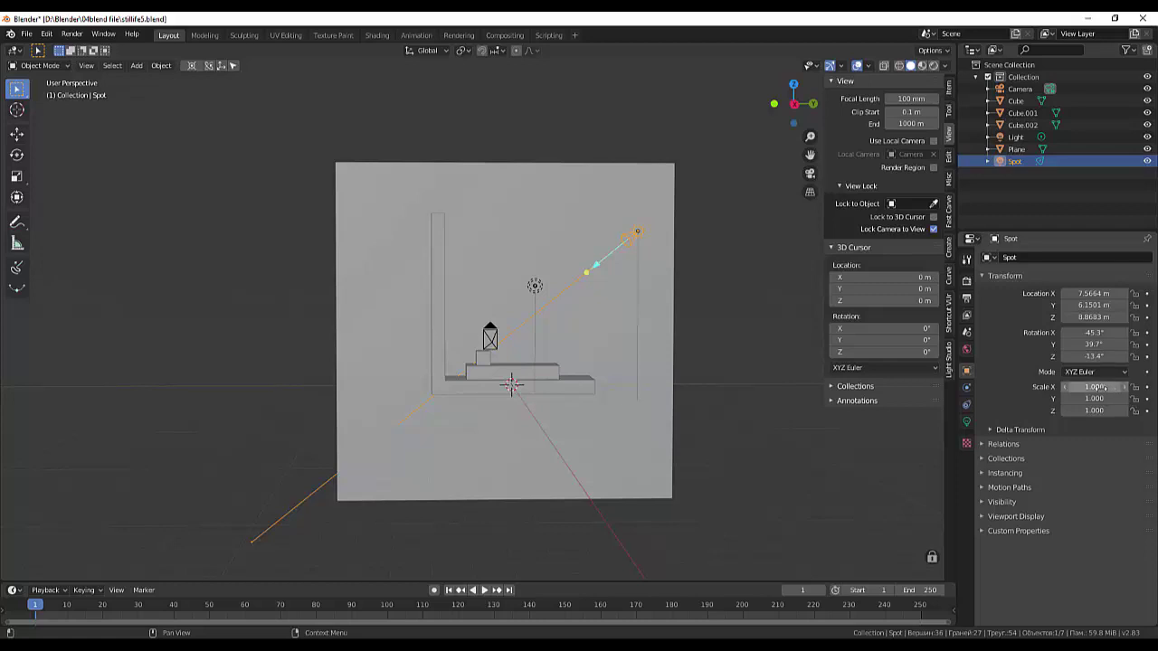
Reset the Spot light's X and Y scale to 1 after trial adjustments
{"action": "left_click_drag", "start_coordinate": [1095, 386], "coordinate": [1131, 387]}
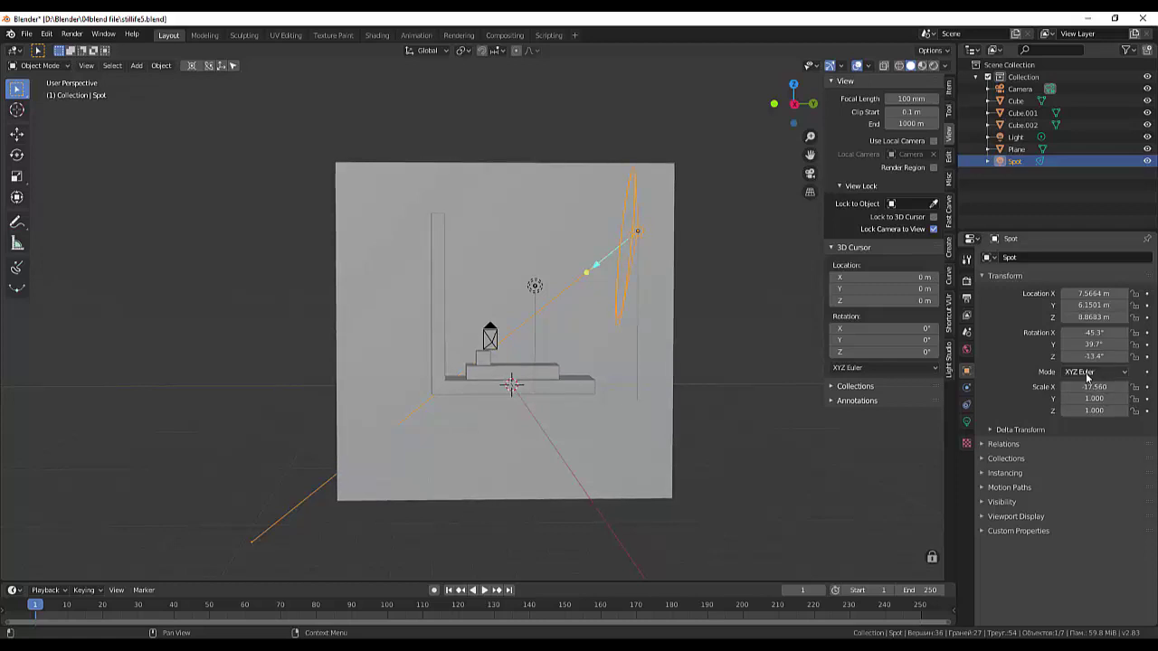
{"action": "mouse_move", "coordinate": [1094, 398]}
{"action": "left_mouse_down"}
{"action": "mouse_move", "coordinate": [1081, 398]}
{"action": "mouse_move", "coordinate": [1109, 398]}
{"action": "left_mouse_up"}
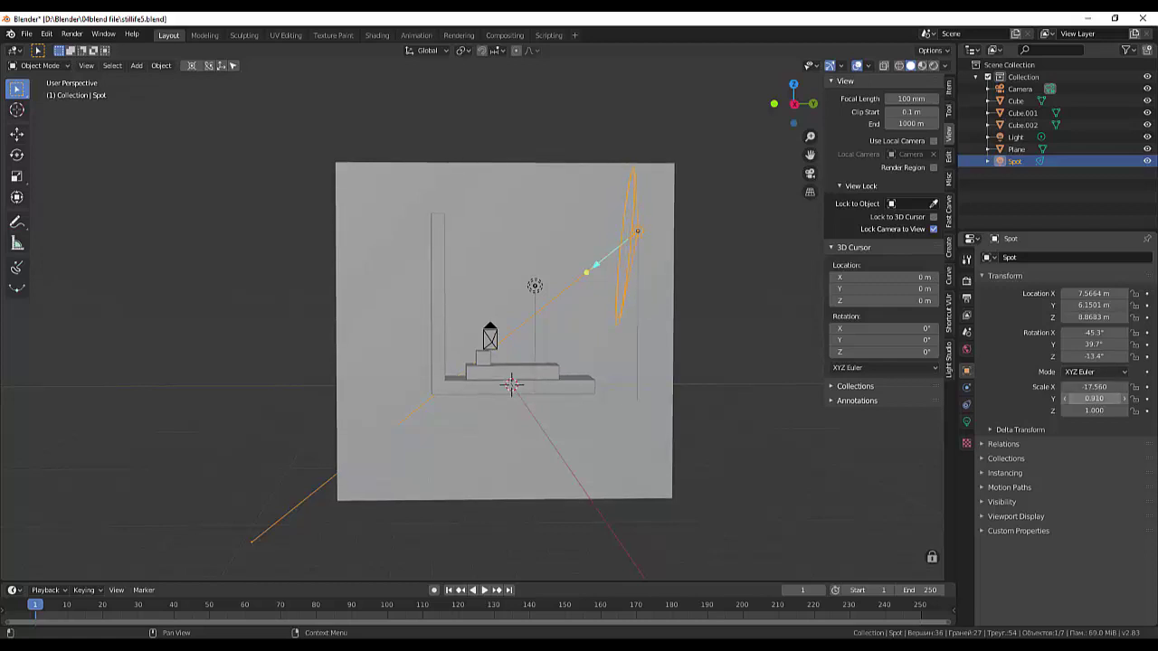
{"action": "left_click", "coordinate": [1095, 387]}
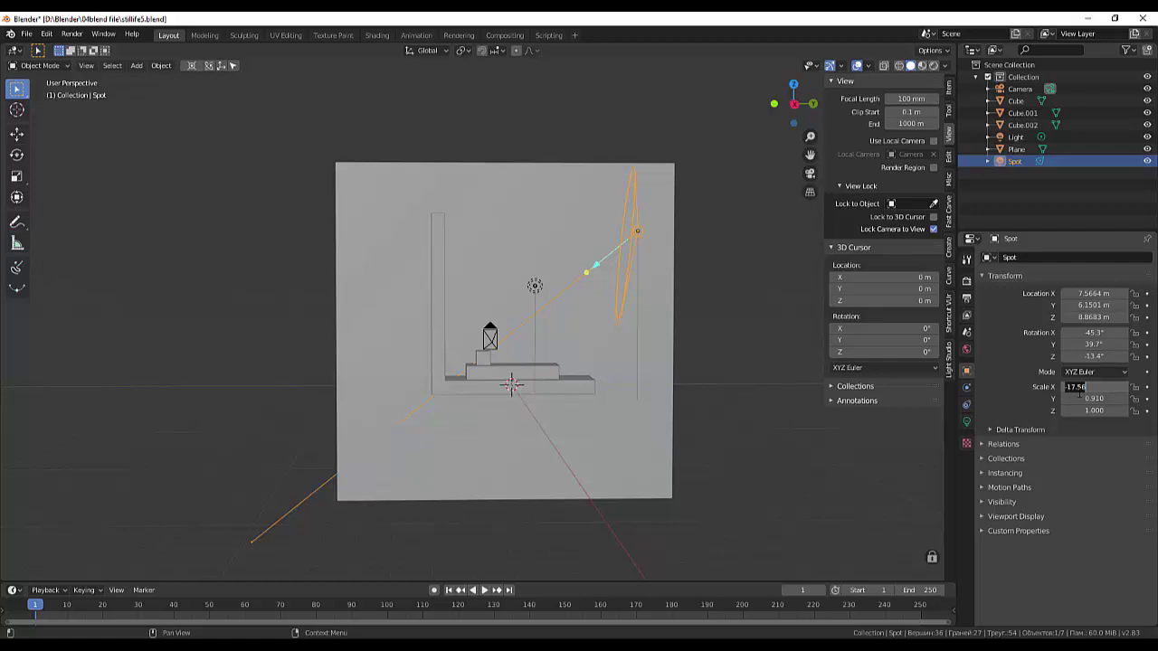
{"action": "type", "text": "1"}
{"action": "key", "text": "Return"}
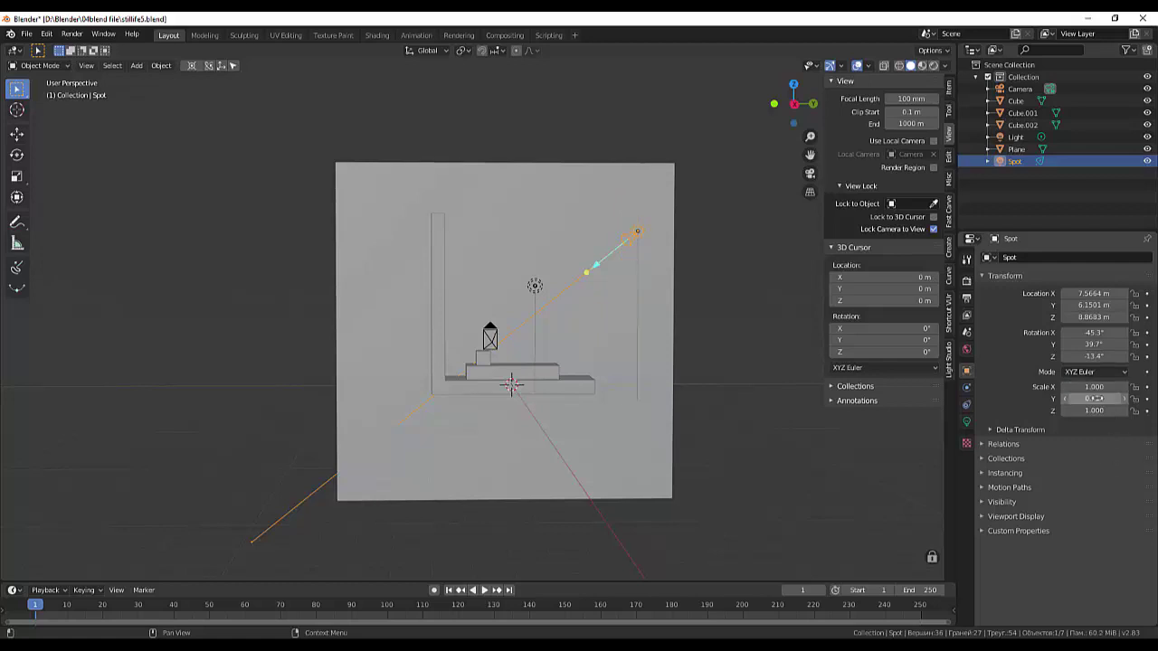
{"action": "left_click", "coordinate": [1094, 398]}
{"action": "type", "text": "1"}
{"action": "key", "text": "Return"}
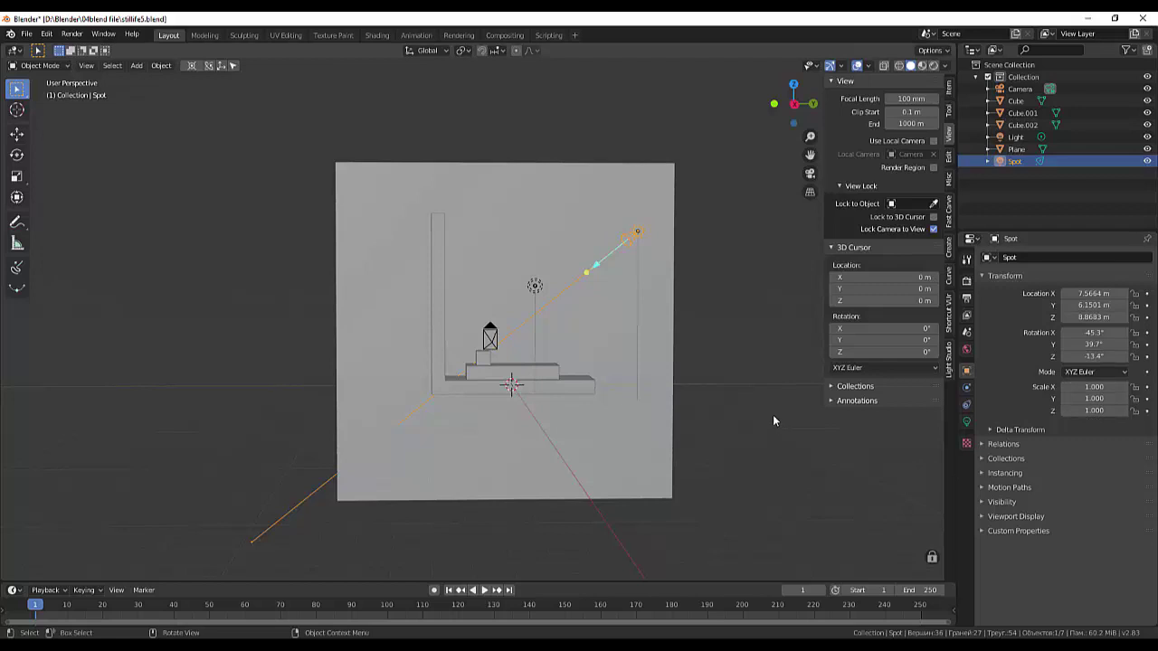
{"action": "middle_click_drag", "start_coordinate": [771, 421], "coordinate": [808, 425]}
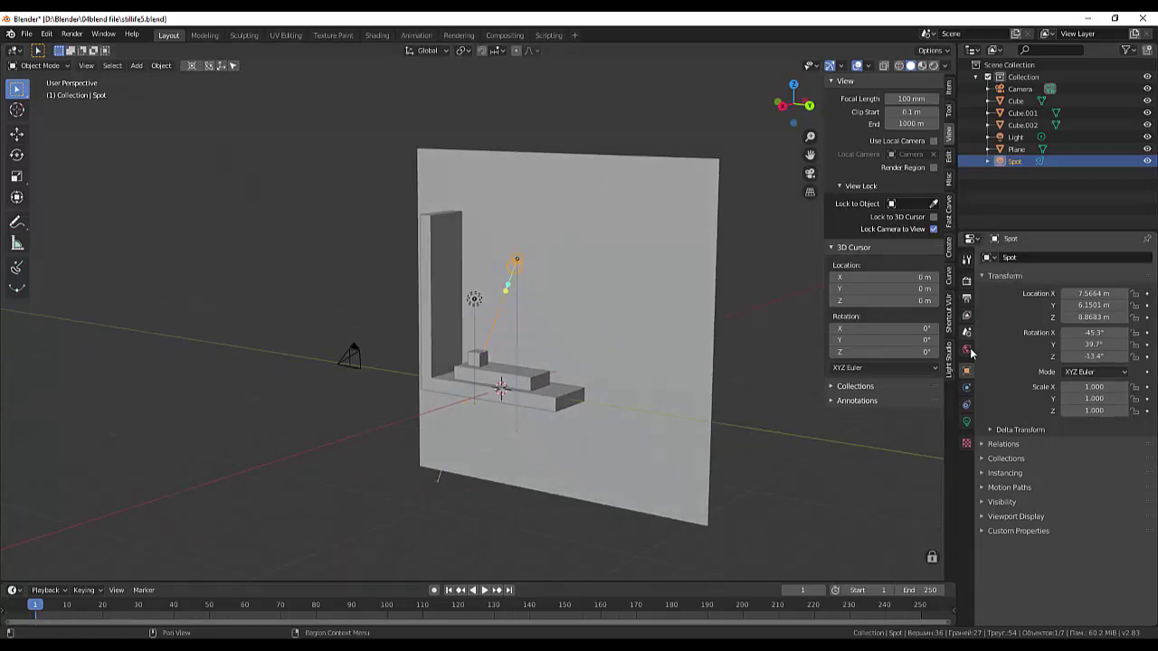
Set the Spot light's Power to 500 W in Light properties, then select the backdrop plane
{"action": "left_click", "coordinate": [966, 422]}
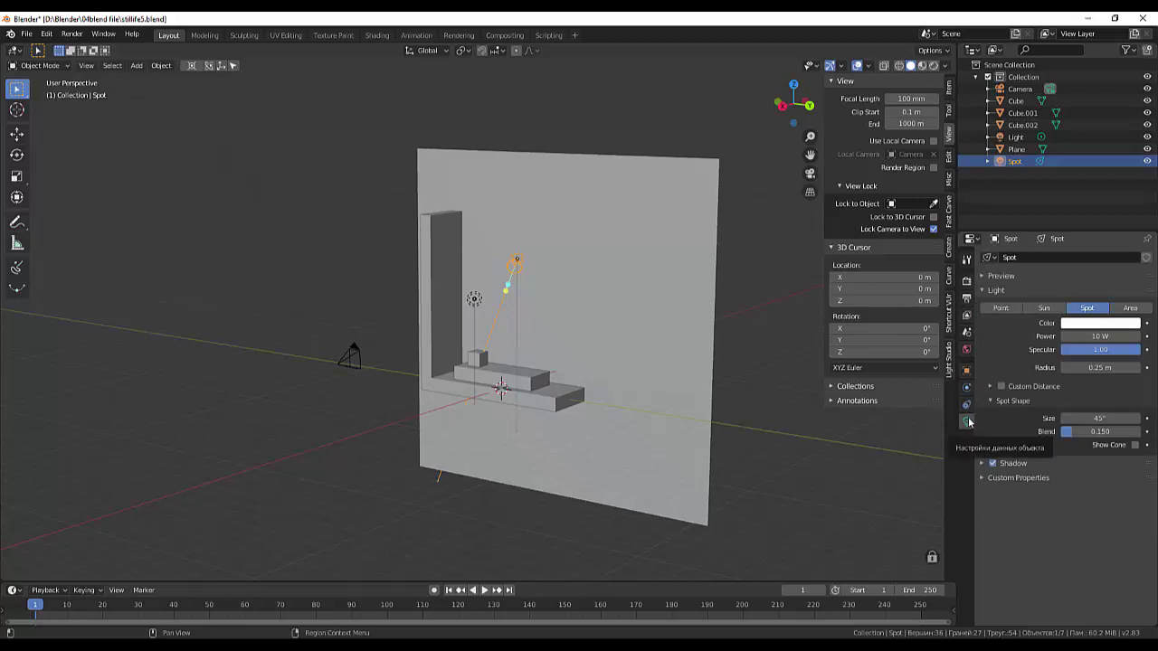
{"action": "left_click", "coordinate": [1100, 335]}
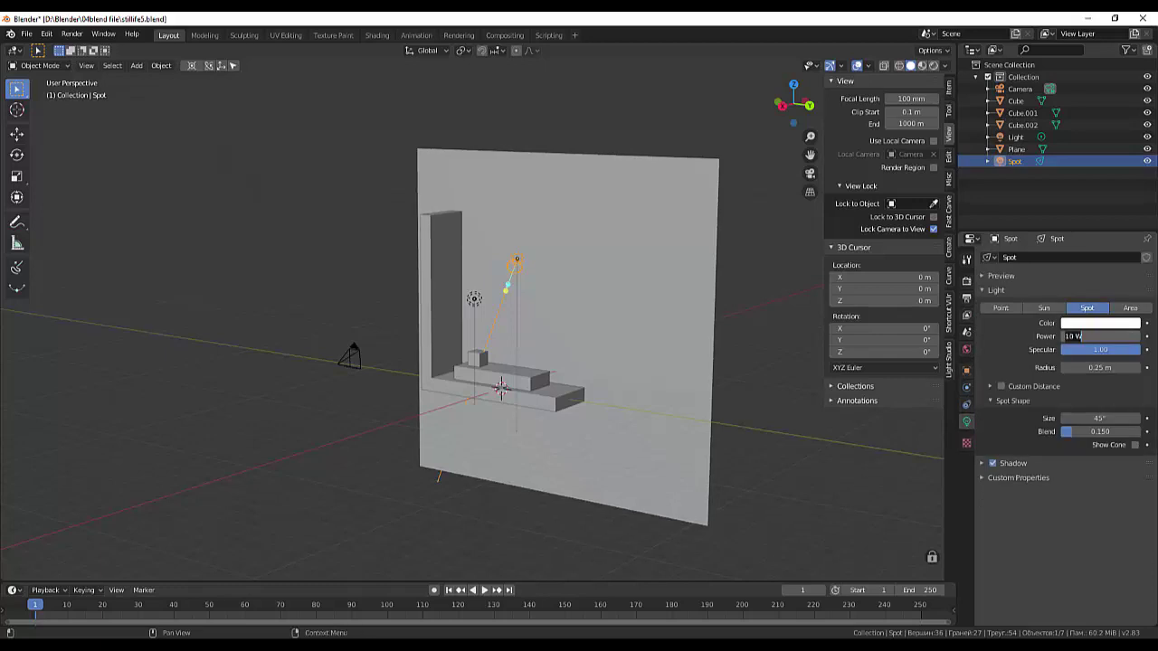
{"action": "type", "text": "5000"}
{"action": "key", "text": "BackSpace"}
{"action": "key", "text": "Return"}
{"action": "mouse_move", "coordinate": [741, 458]}
{"action": "middle_mouse_down"}
{"action": "mouse_move", "coordinate": [808, 483]}
{"action": "mouse_move", "coordinate": [718, 316]}
{"action": "middle_mouse_up"}
{"action": "left_click", "coordinate": [655, 177]}
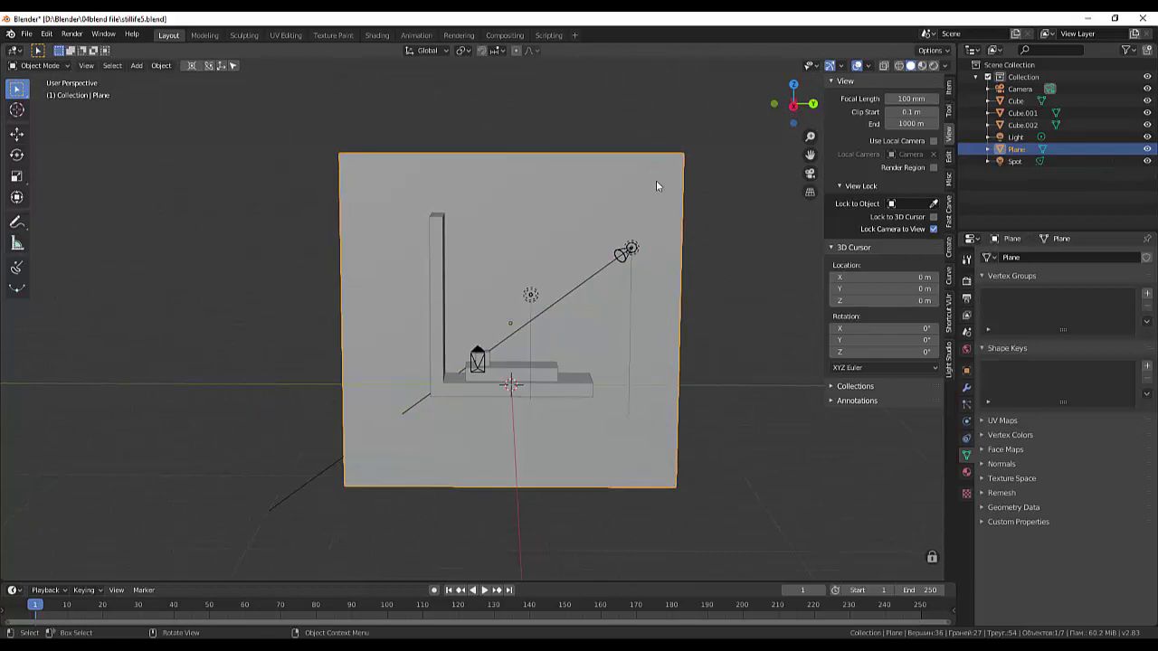
Create a new material for the backdrop plane and name it stena
{"action": "left_click", "coordinate": [966, 473]}
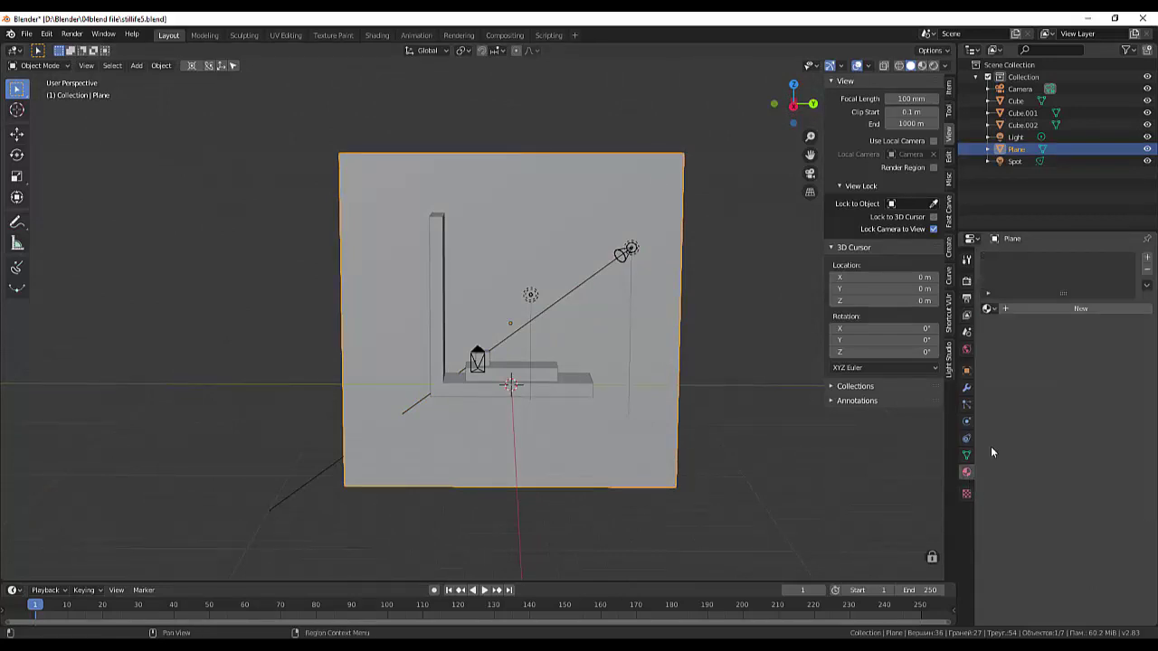
{"action": "left_click", "coordinate": [1064, 308]}
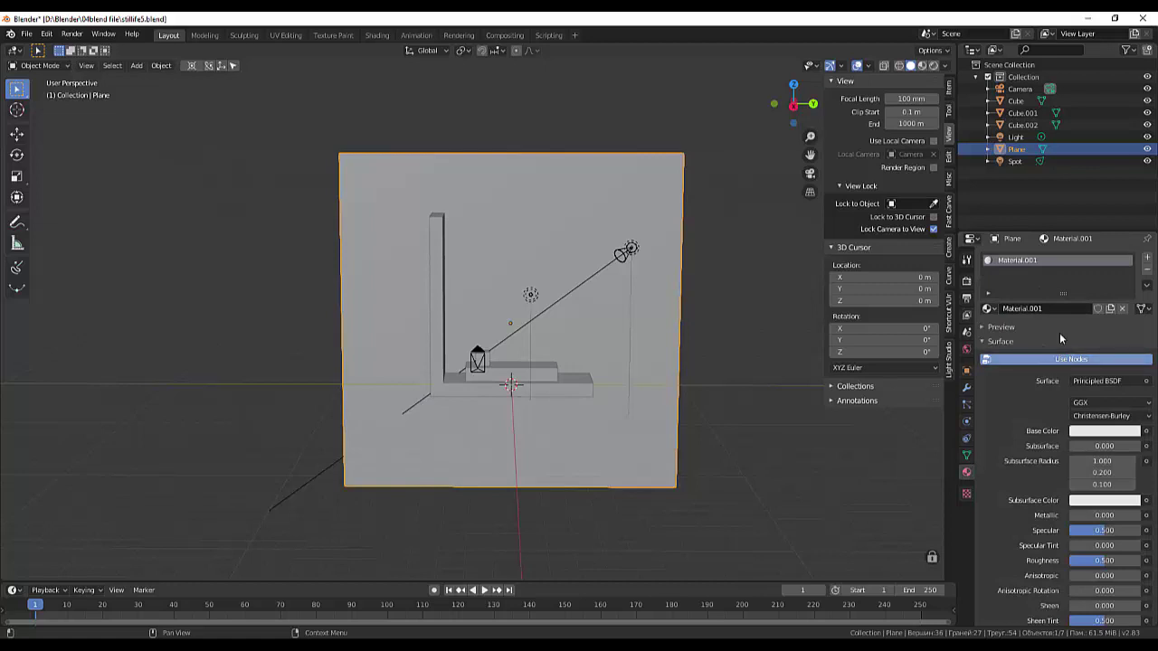
{"action": "left_click", "coordinate": [1041, 309]}
{"action": "key", "text": "Home"}
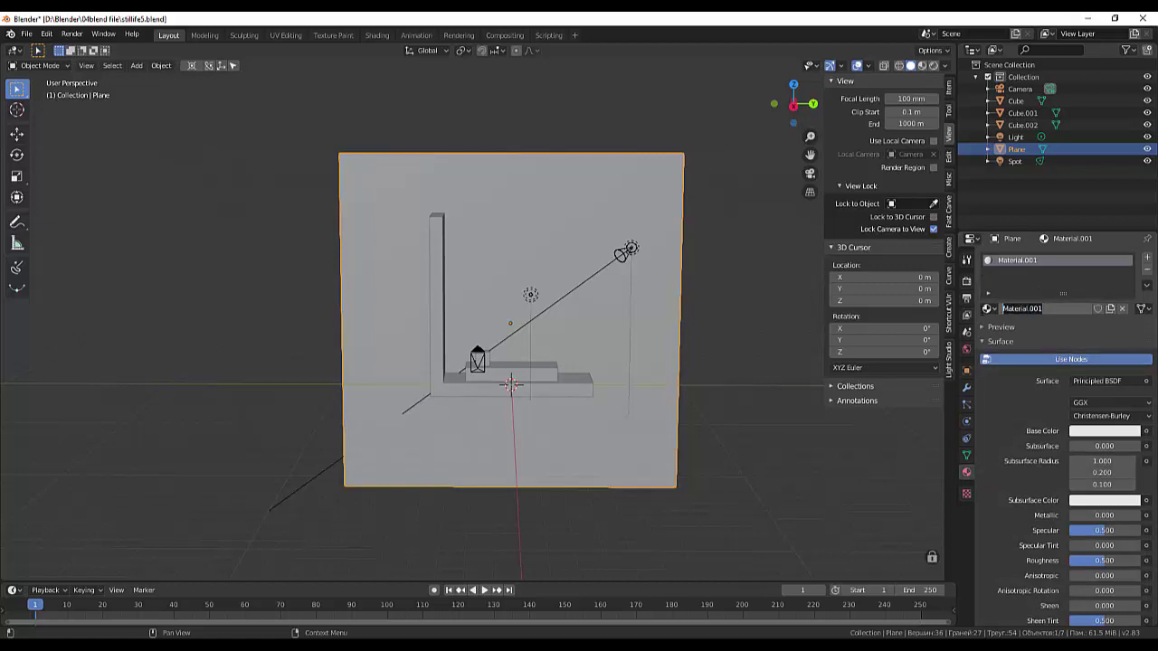
{"action": "type", "text": "stena"}
{"action": "key", "text": "Return"}
Darken the stena base colour to a grey with value 0.320 and preview it
{"action": "left_click", "coordinate": [1091, 432]}
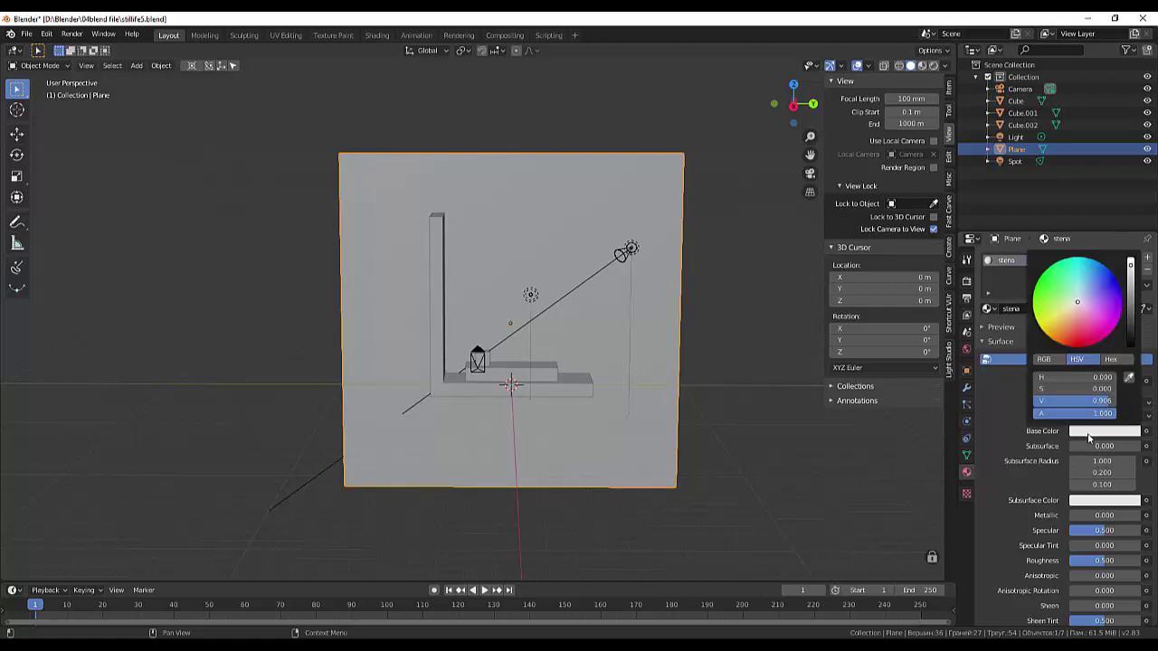
{"action": "left_click_drag", "start_coordinate": [1131, 291], "coordinate": [1130, 319]}
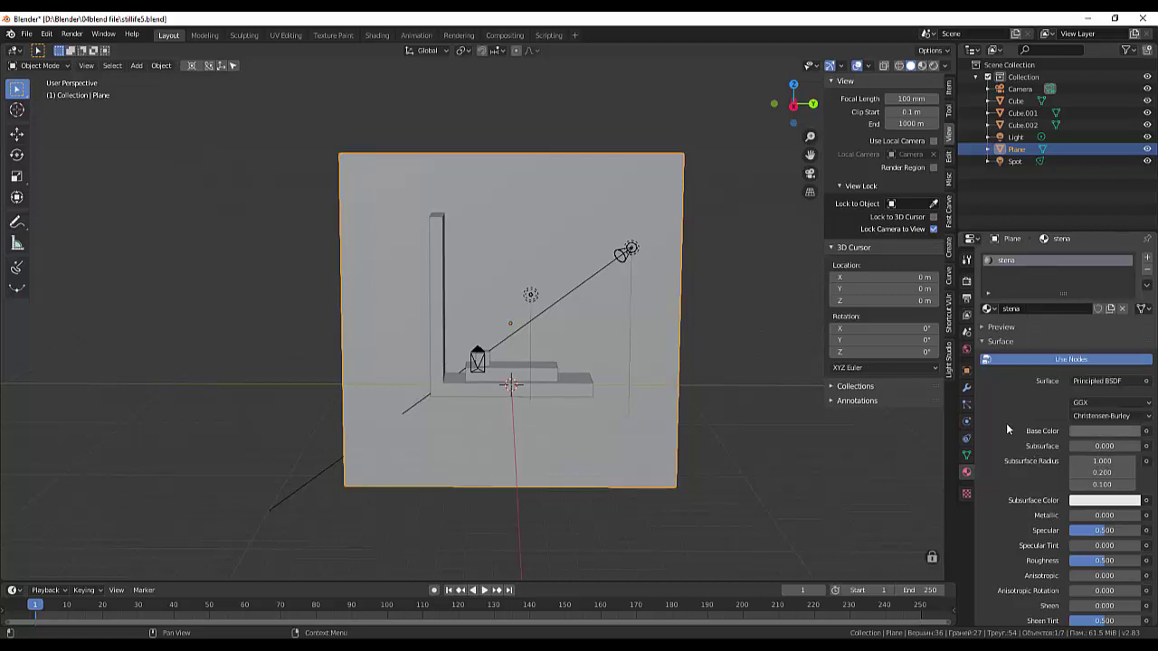
{"action": "left_click", "coordinate": [1014, 327]}
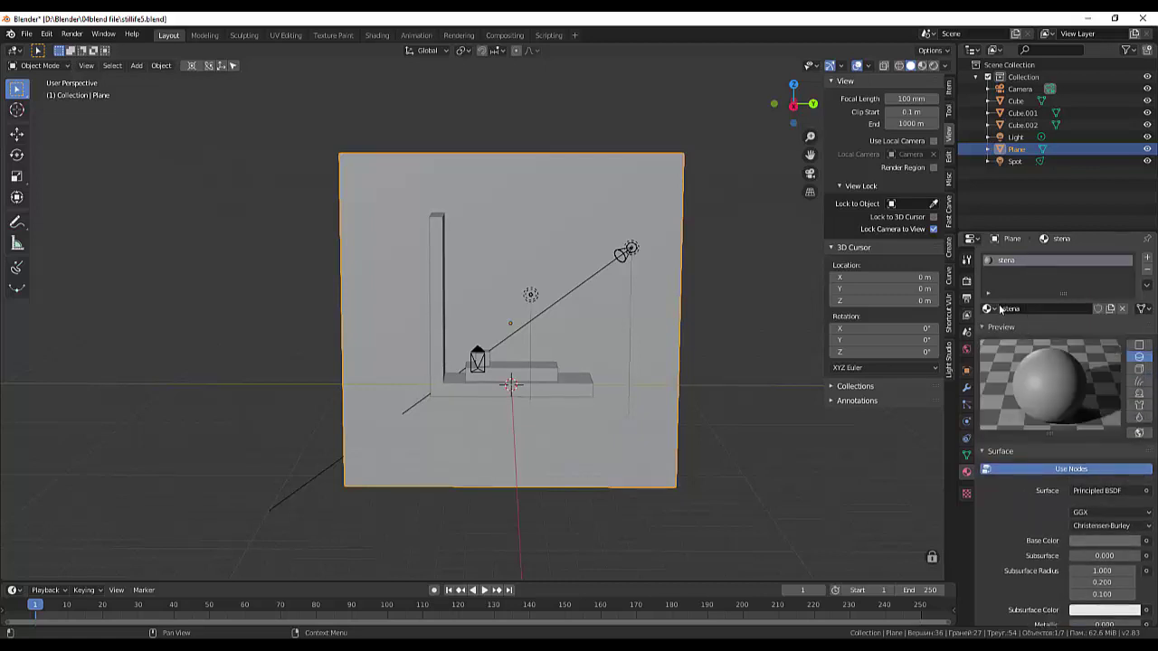
{"action": "left_click", "coordinate": [992, 309]}
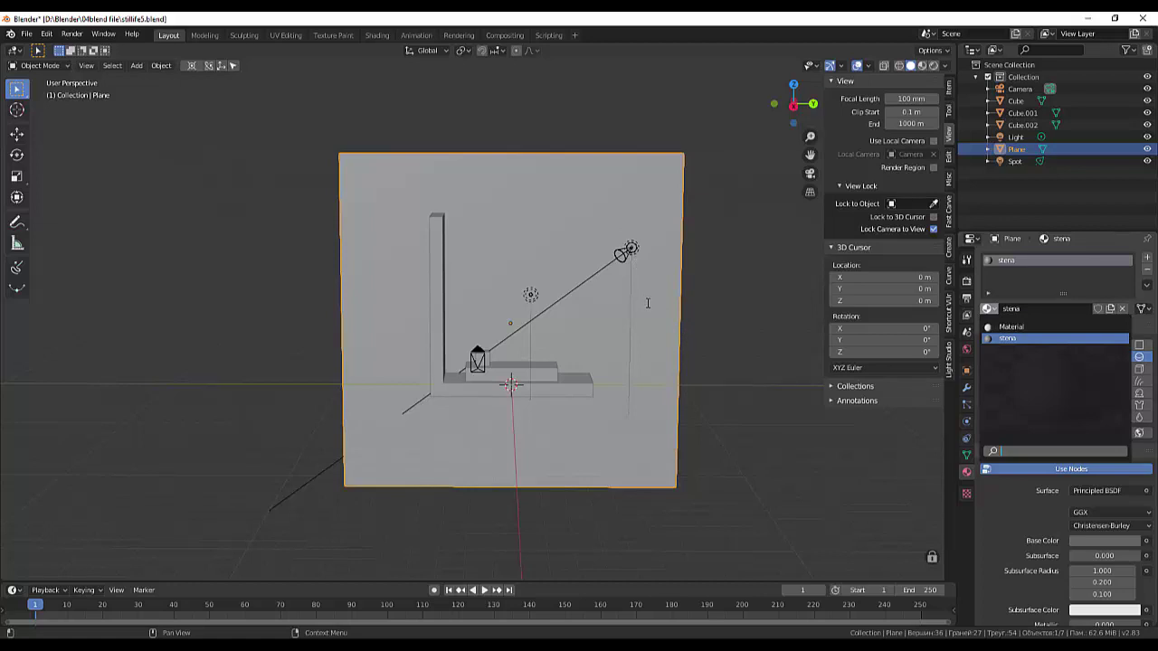
Render an F12 test image of the lit steps and backdrop, then return to the viewport
{"action": "left_click", "coordinate": [732, 360]}
{"action": "key", "text": "F12"}
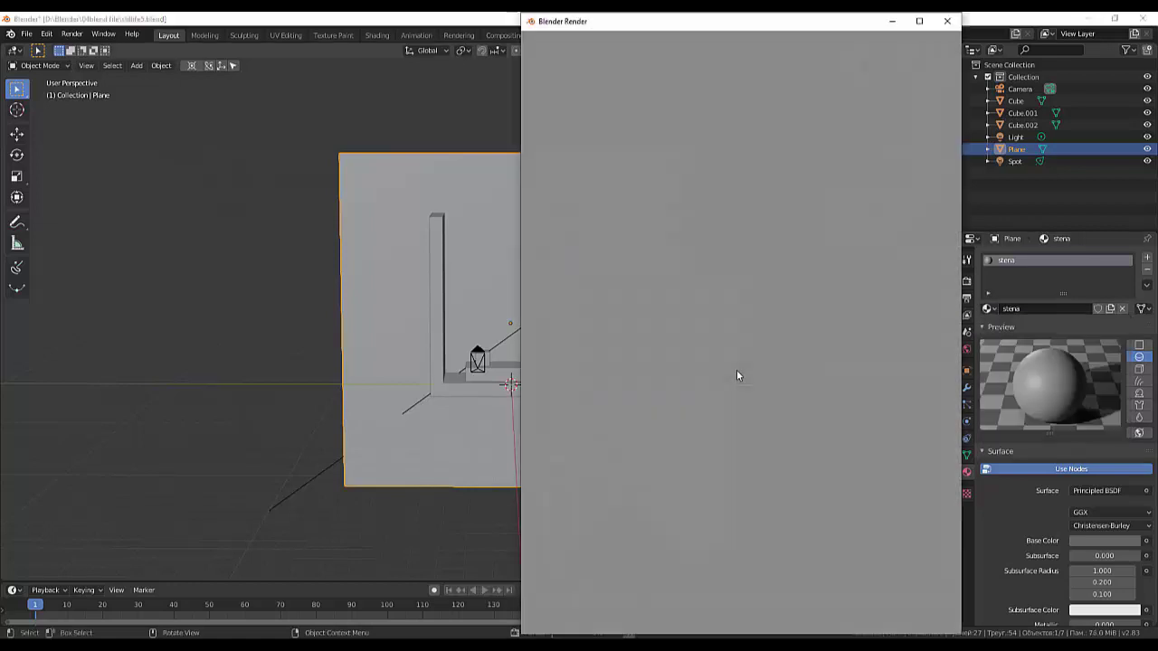
{"action": "scroll", "coordinate": [737, 377], "scroll_direction": "down", "scroll_amount": 2}
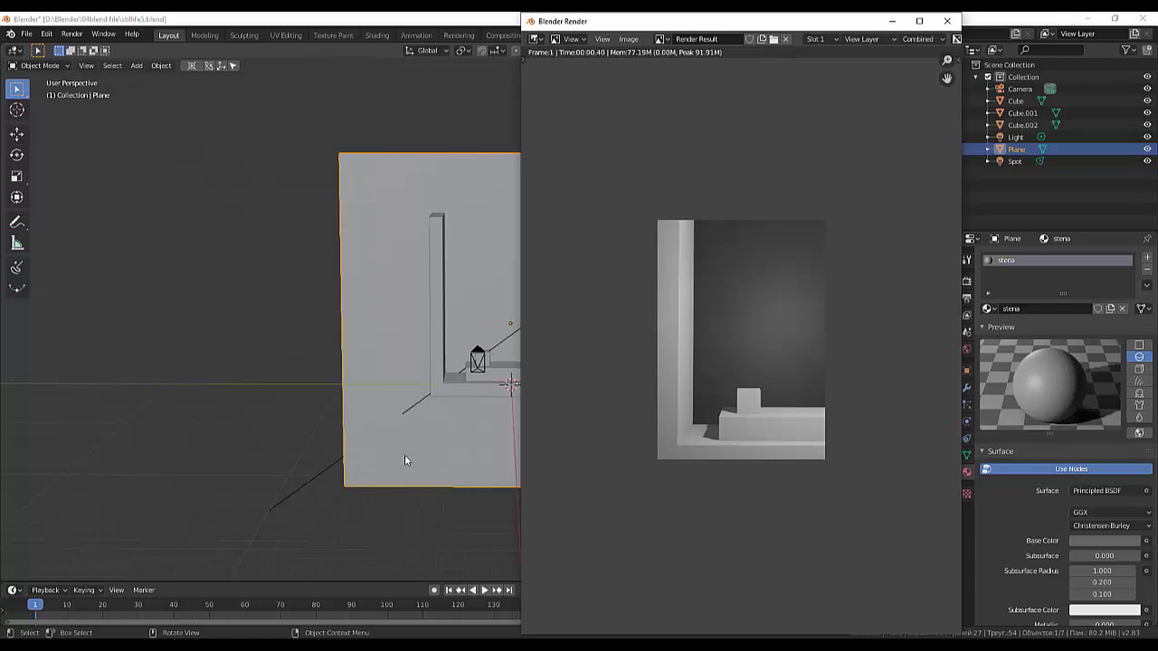
{"action": "mouse_move", "coordinate": [416, 451]}
{"action": "middle_mouse_down"}
{"action": "mouse_move", "coordinate": [530, 507]}
{"action": "mouse_move", "coordinate": [527, 457]}
{"action": "middle_mouse_up"}
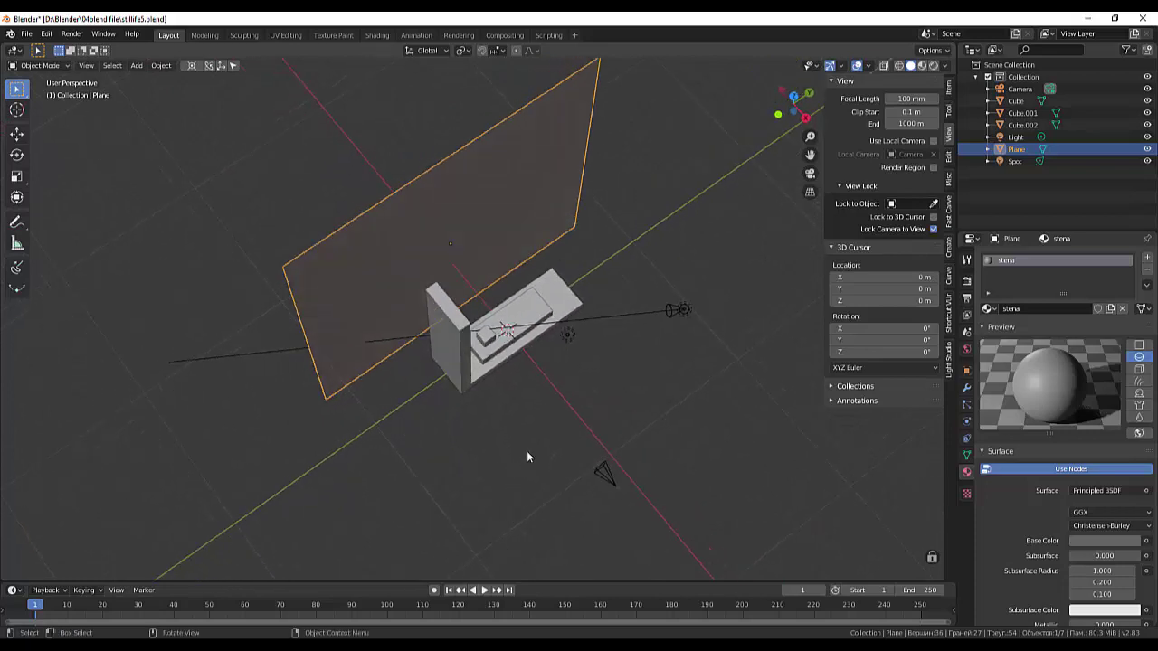
Re-aim the Spot light's beam toward the lower left and move it to a new position
{"action": "left_click", "coordinate": [608, 318]}
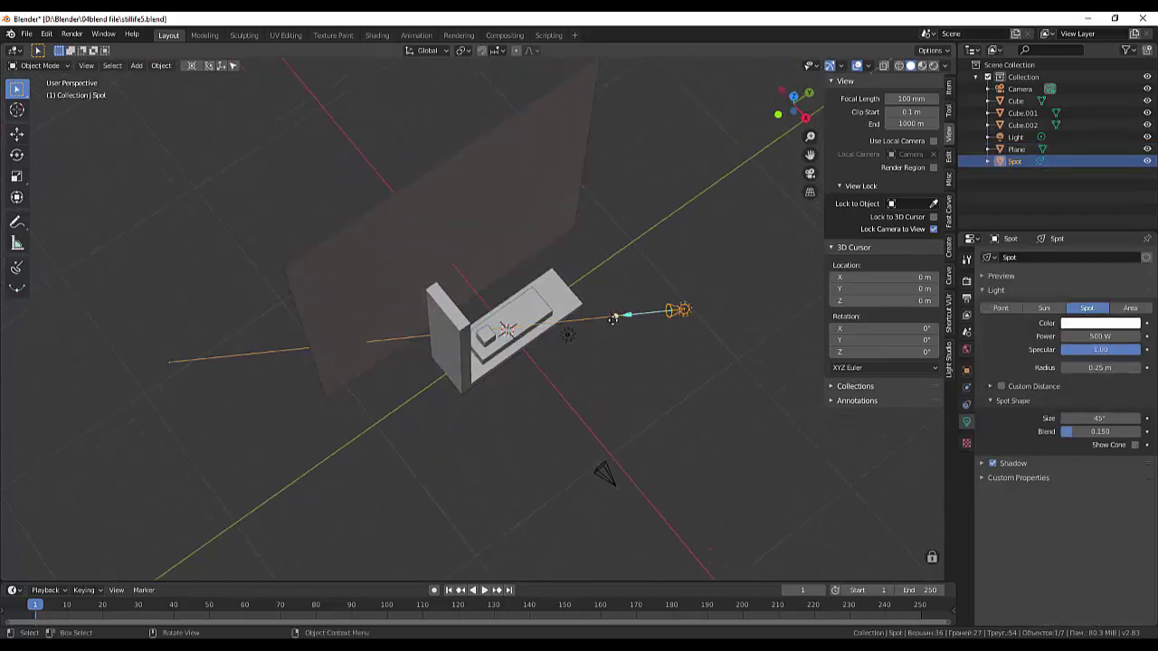
{"action": "left_click_drag", "start_coordinate": [618, 324], "coordinate": [617, 322]}
{"action": "left_click", "coordinate": [614, 353]}
{"action": "mouse_move", "coordinate": [624, 380]}
{"action": "middle_mouse_down"}
{"action": "mouse_move", "coordinate": [572, 342]}
{"action": "mouse_move", "coordinate": [528, 388]}
{"action": "middle_mouse_up"}
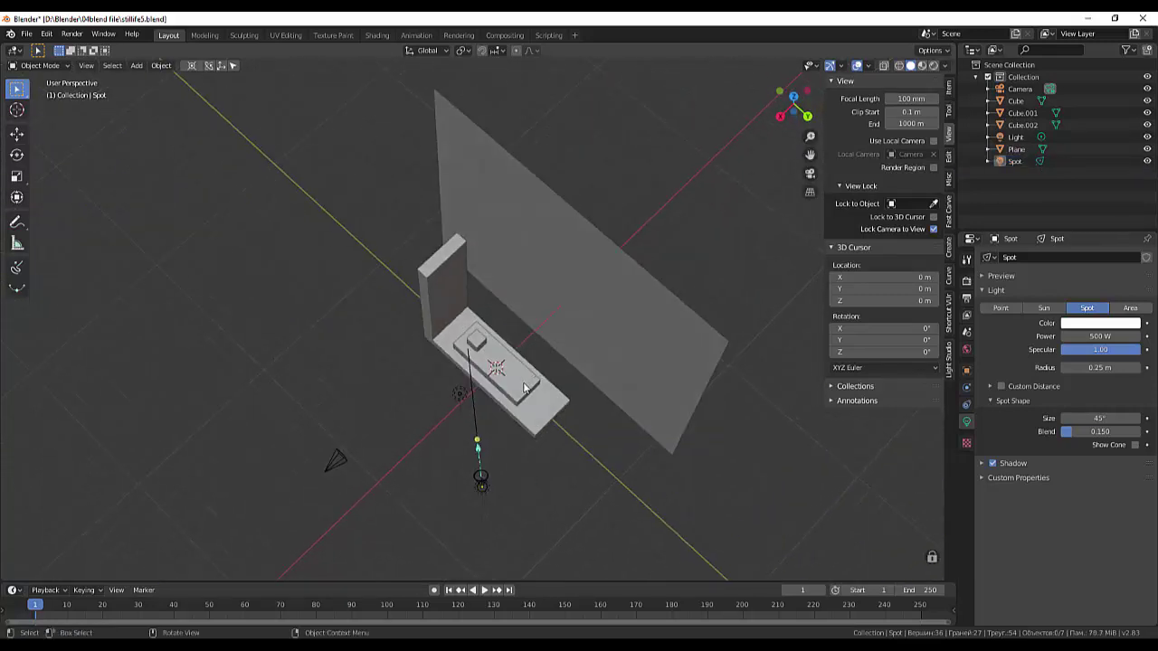
{"action": "left_click", "coordinate": [486, 489]}
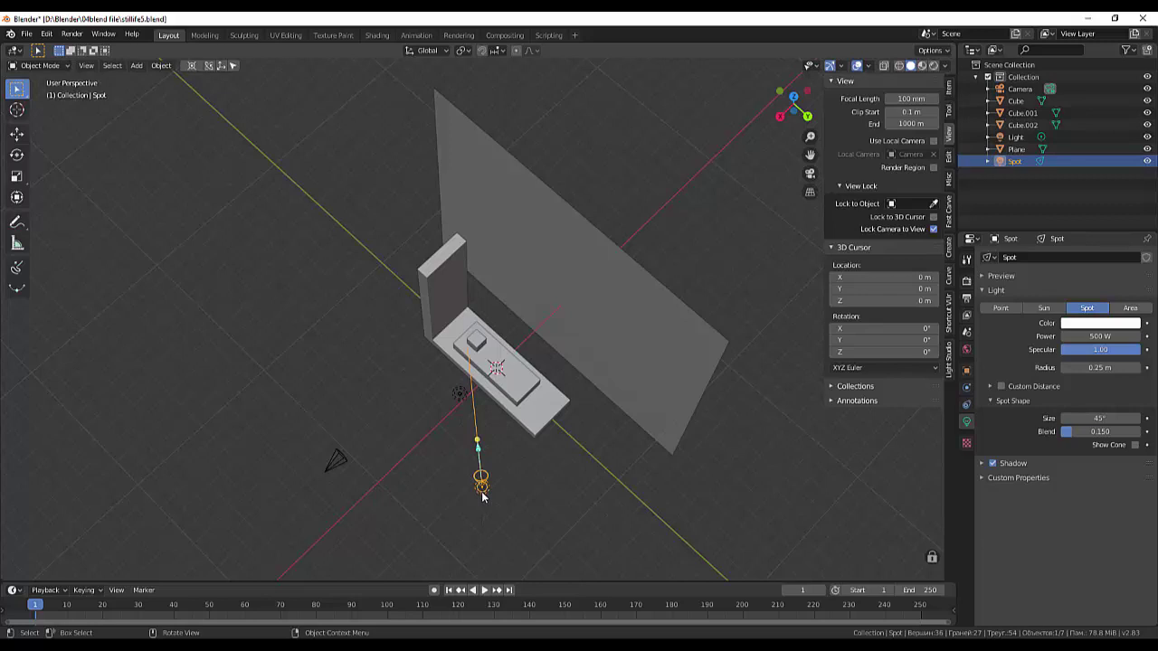
{"action": "left_click_drag", "start_coordinate": [483, 494], "coordinate": [438, 507]}
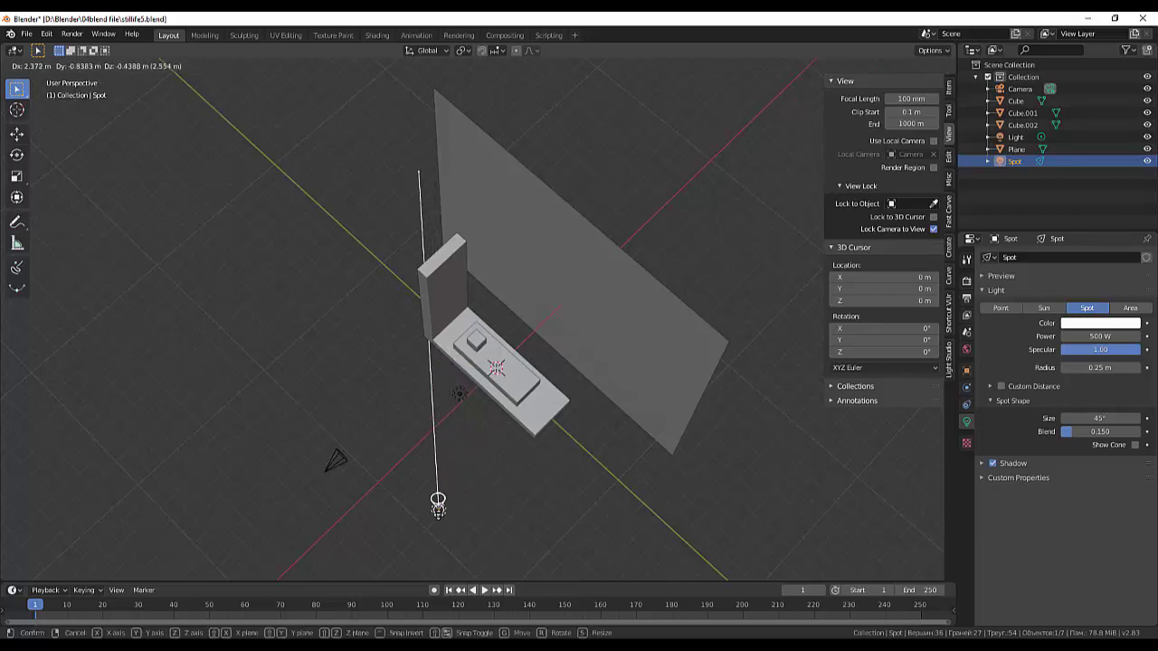
{"action": "left_click", "coordinate": [438, 506]}
{"action": "middle_click_drag", "start_coordinate": [437, 506], "coordinate": [588, 375]}
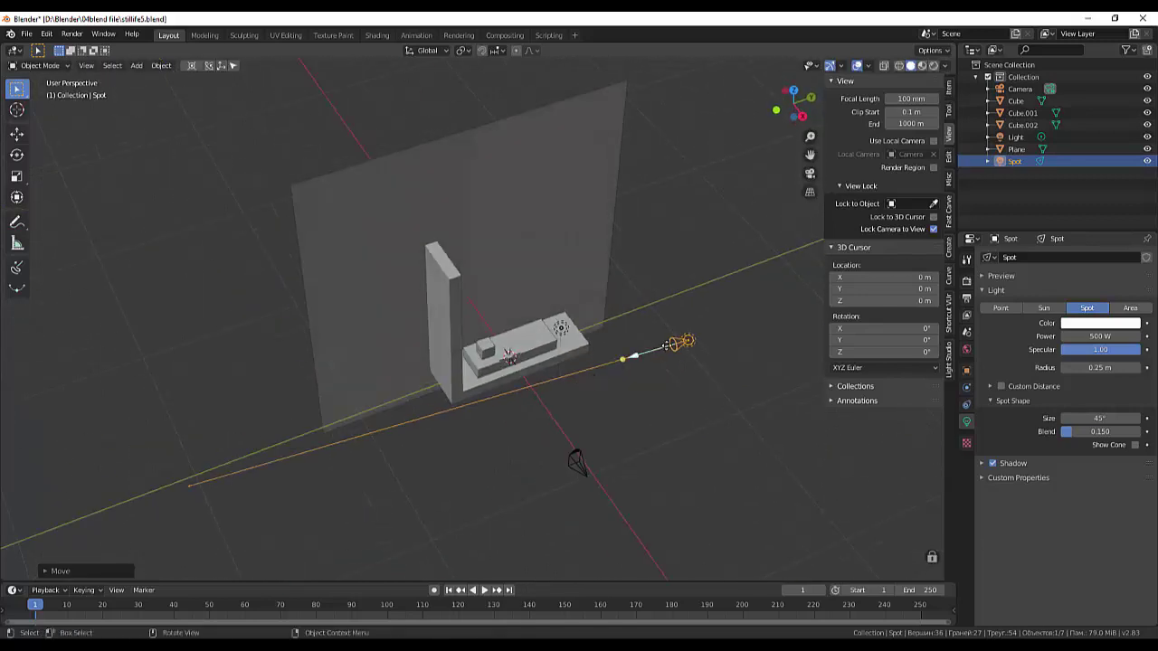
Move the Spot light up and right and rotate its aim onto the wall
{"action": "key", "text": "g"}
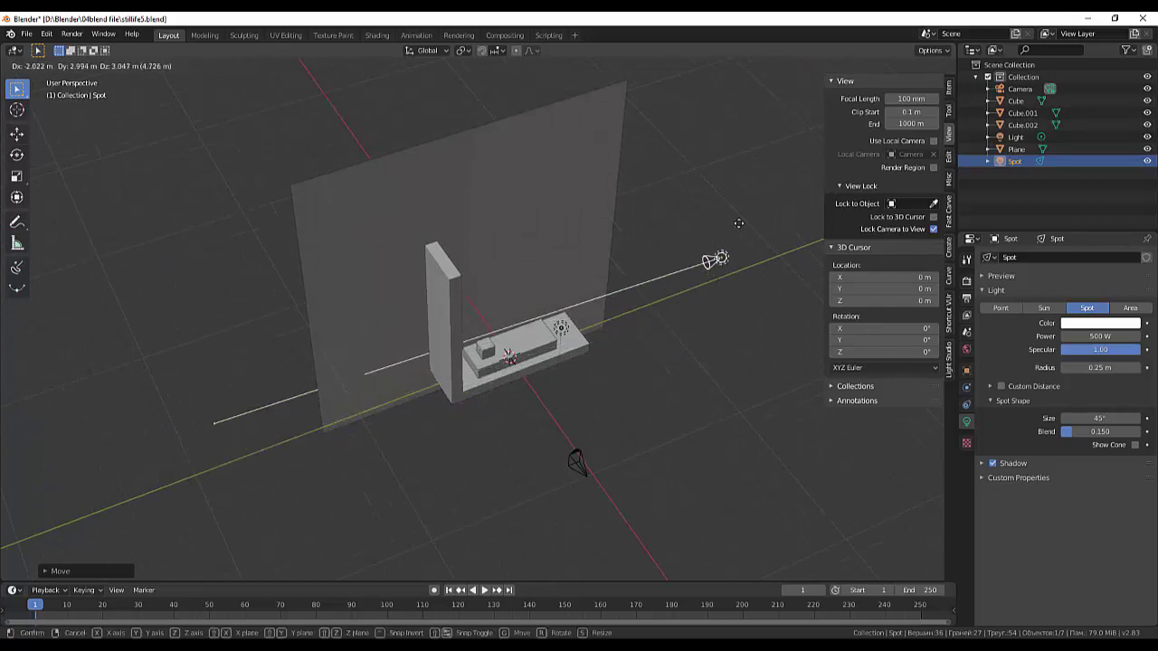
{"action": "left_click", "coordinate": [654, 344]}
{"action": "middle_click_drag", "start_coordinate": [745, 389], "coordinate": [754, 356]}
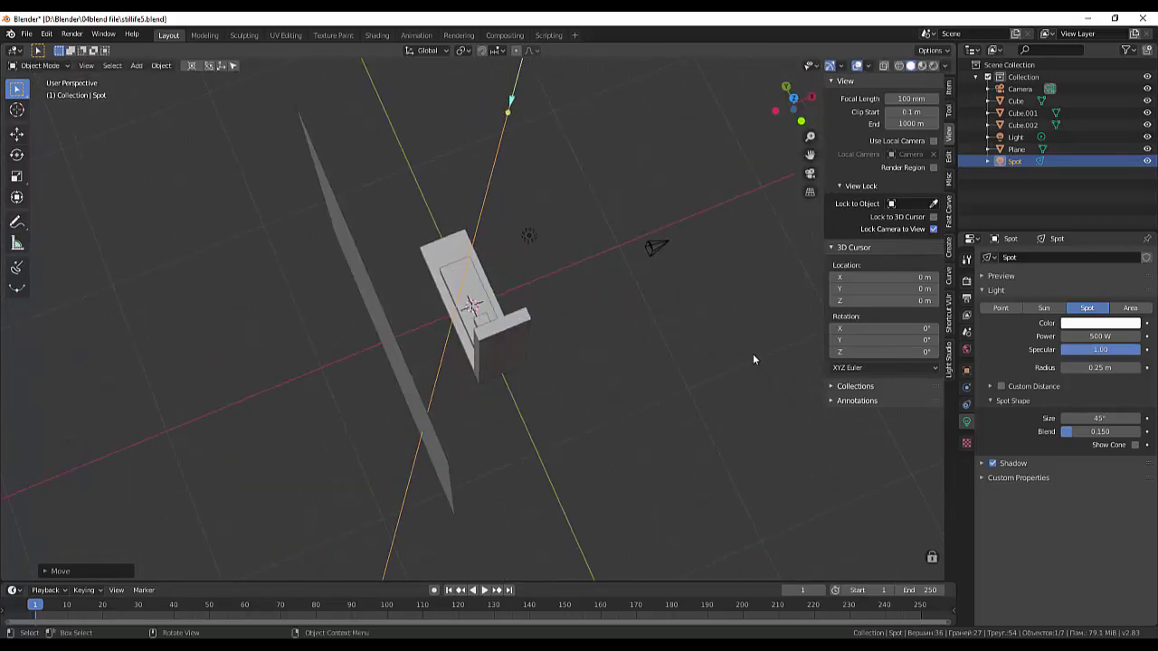
{"action": "left_click_drag", "start_coordinate": [508, 113], "coordinate": [511, 129]}
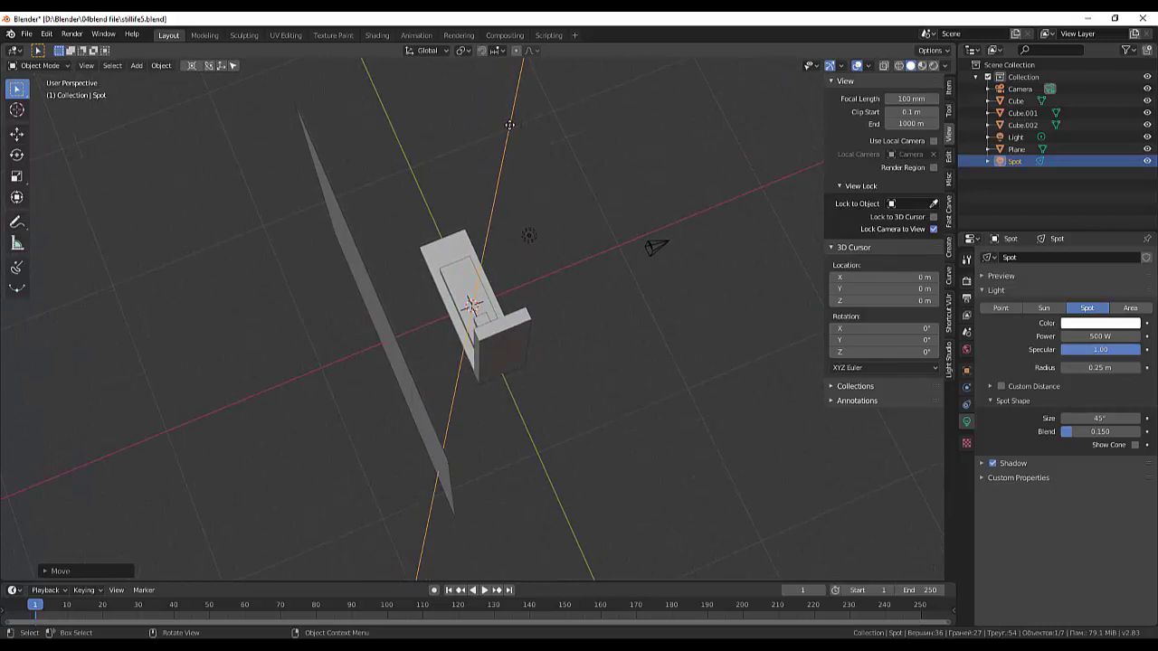
{"action": "mouse_move", "coordinate": [599, 230]}
{"action": "middle_mouse_down"}
{"action": "mouse_move", "coordinate": [417, 177]}
{"action": "mouse_move", "coordinate": [425, 160]}
{"action": "middle_mouse_up"}
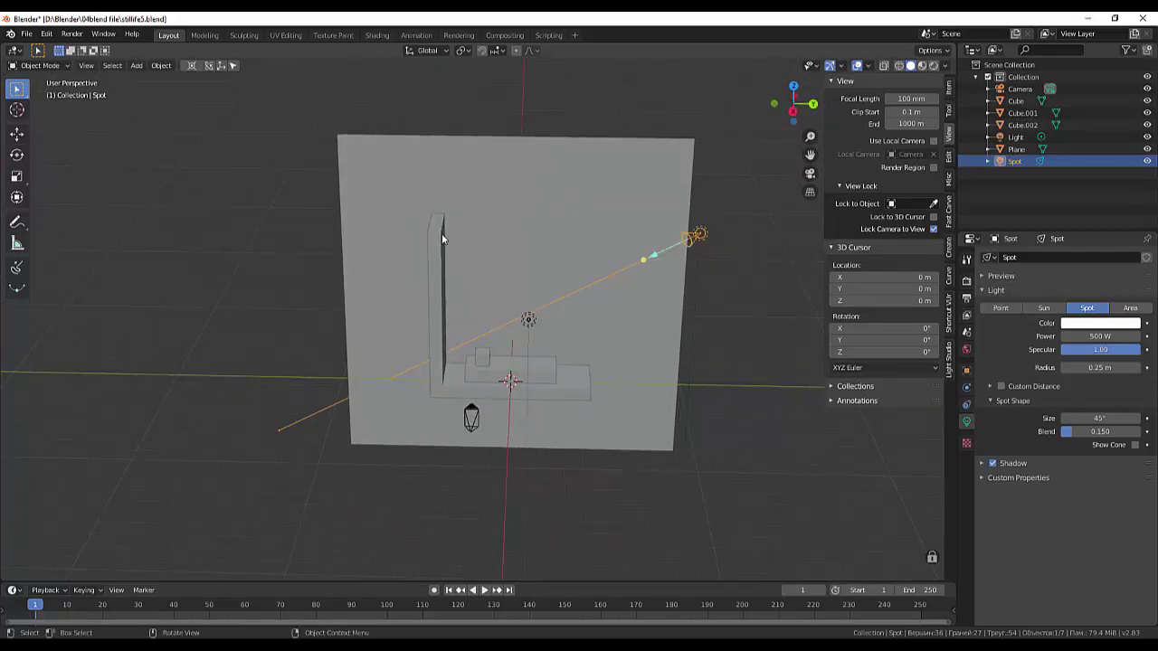
{"action": "middle_click_drag", "start_coordinate": [442, 237], "coordinate": [494, 287]}
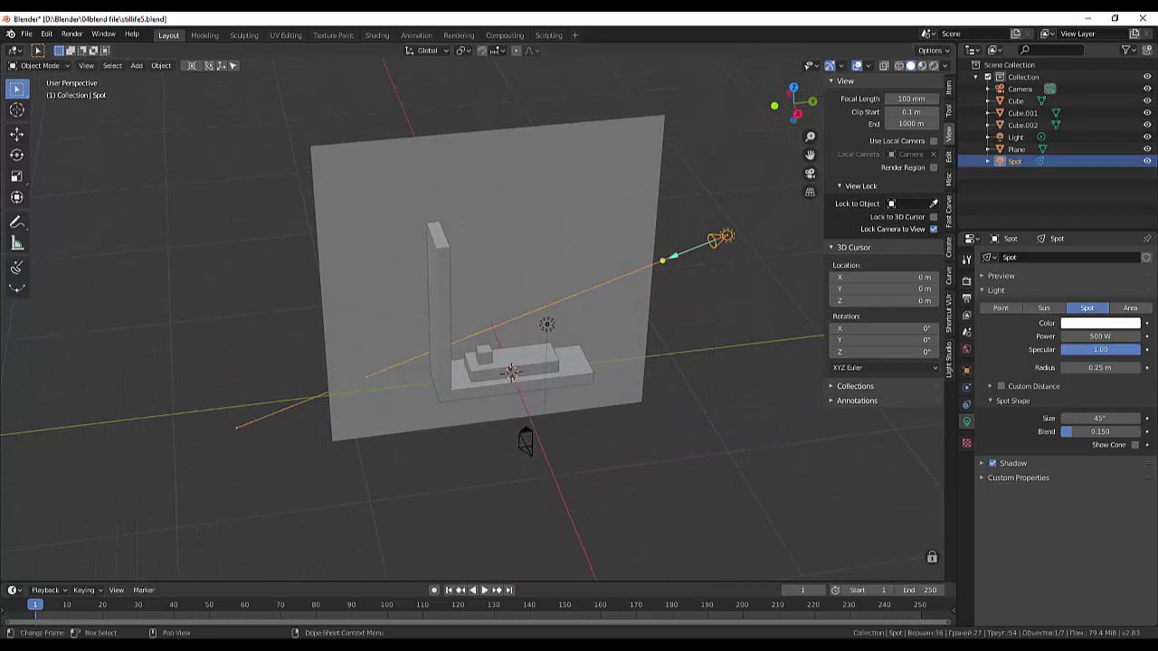
{"action": "left_click", "coordinate": [426, 620]}
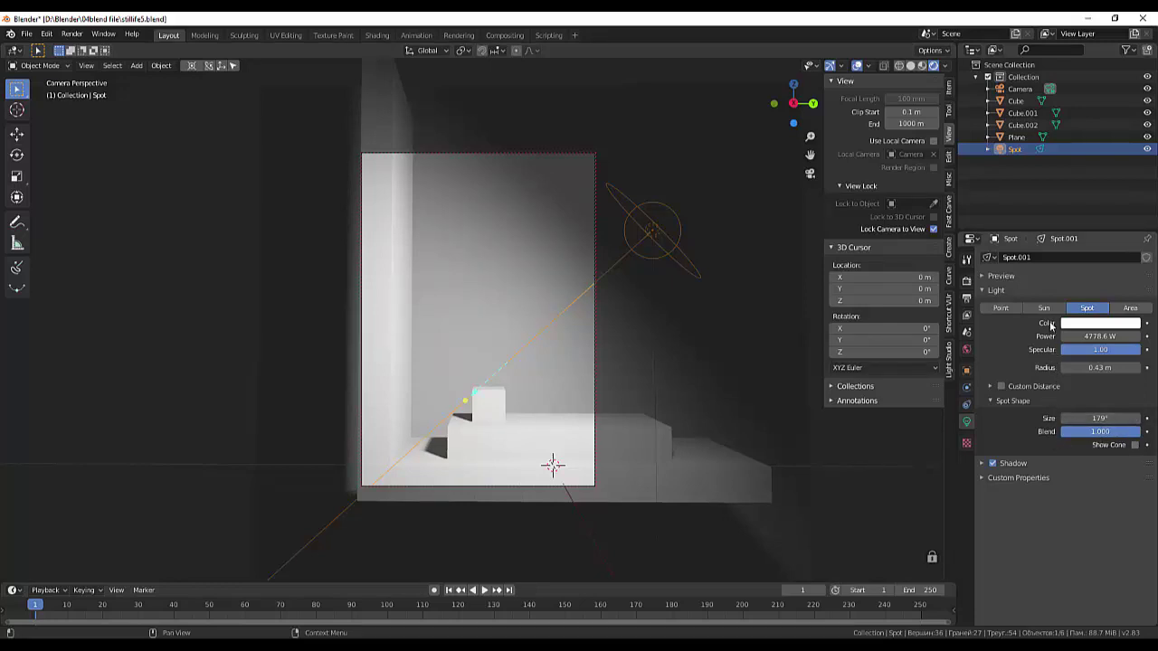
Tune the Spot light to 2974.8 W power with a wider 0.72 m radius
{"action": "mouse_move", "coordinate": [1090, 338]}
{"action": "left_mouse_down"}
{"action": "mouse_move", "coordinate": [1109, 338]}
{"action": "mouse_move", "coordinate": [1081, 337]}
{"action": "left_mouse_up"}
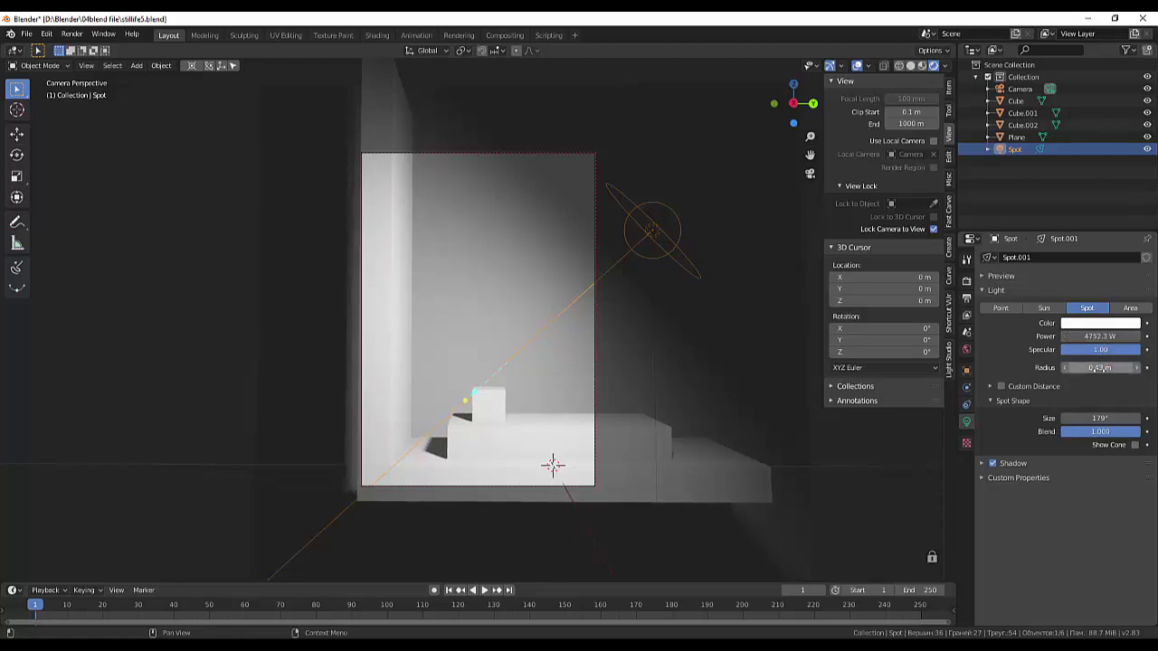
{"action": "mouse_move", "coordinate": [1100, 368]}
{"action": "left_mouse_down"}
{"action": "mouse_move", "coordinate": [1154, 368]}
{"action": "mouse_move", "coordinate": [1094, 368]}
{"action": "left_mouse_up"}
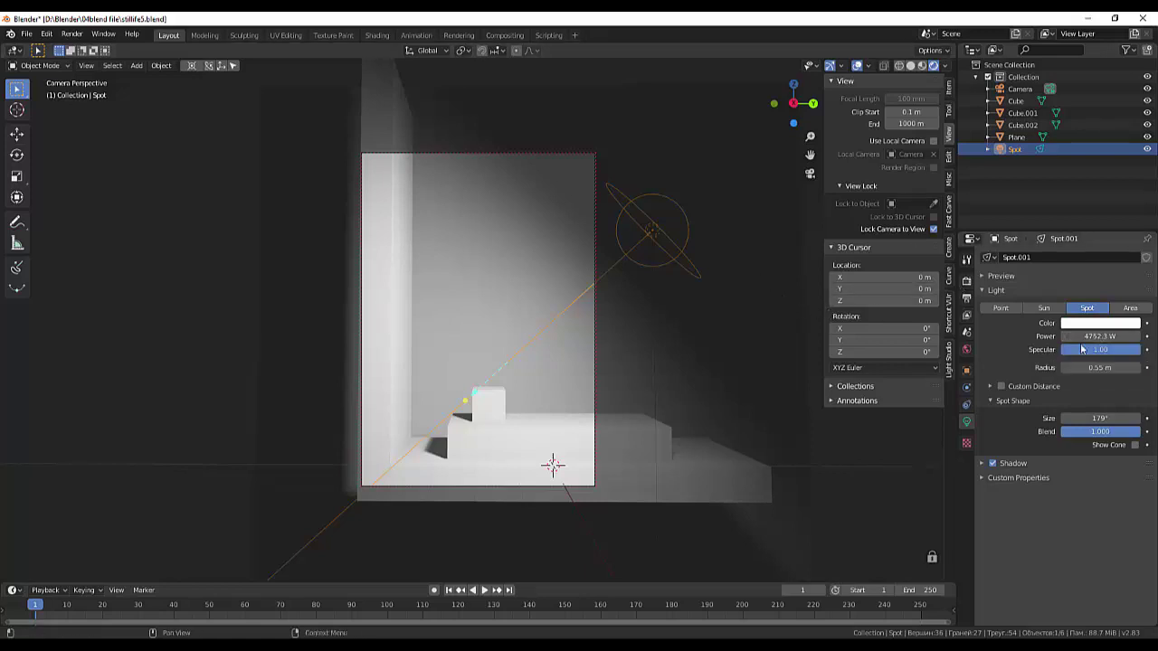
{"action": "left_click_drag", "start_coordinate": [1099, 336], "coordinate": [1063, 336]}
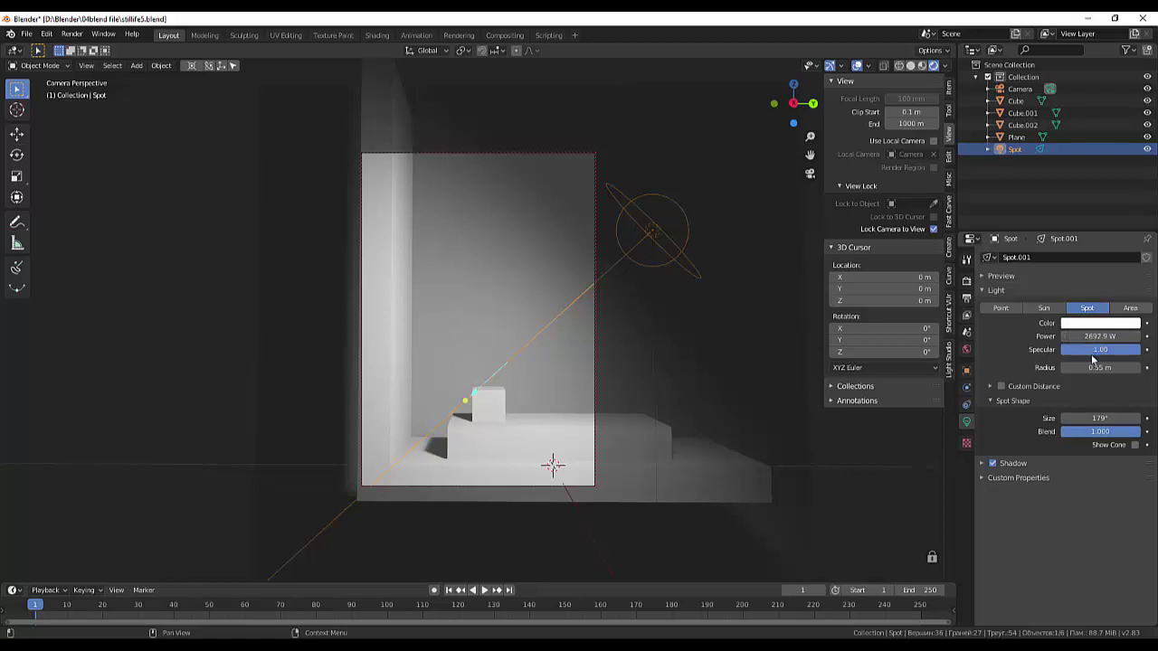
{"action": "mouse_move", "coordinate": [1088, 369]}
{"action": "left_mouse_down"}
{"action": "mouse_move", "coordinate": [1130, 369]}
{"action": "mouse_move", "coordinate": [1095, 369]}
{"action": "mouse_move", "coordinate": [1111, 335]}
{"action": "left_mouse_up"}
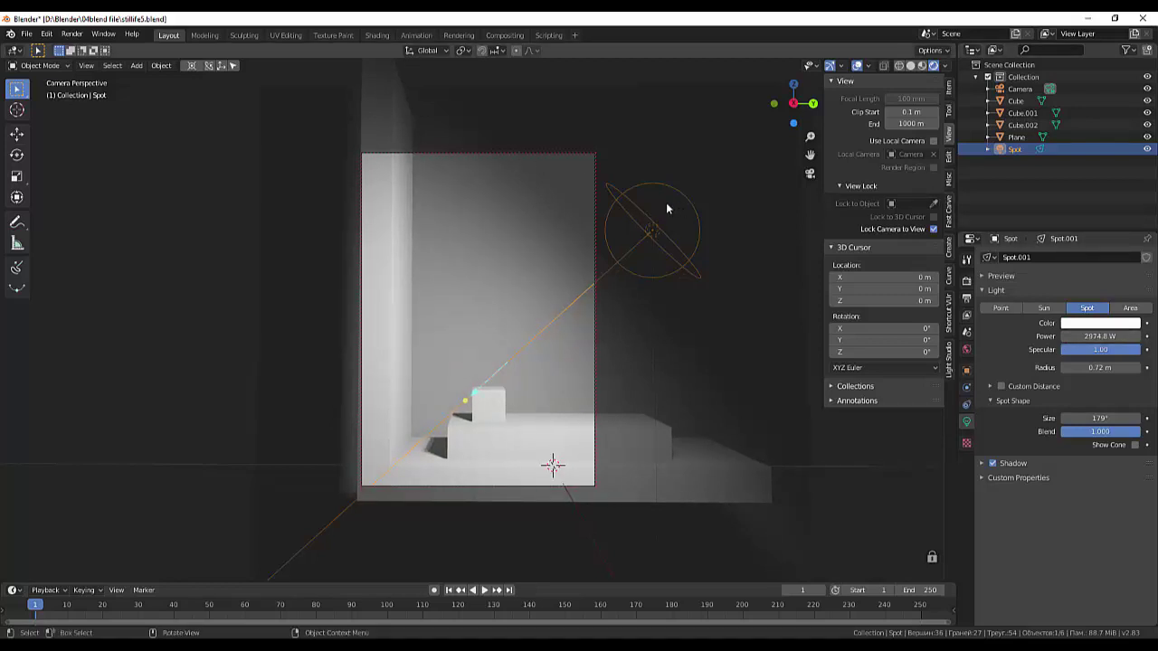
Reselect the Spot light and start moving it up-right
{"action": "left_click", "coordinate": [655, 230]}
{"action": "left_click", "coordinate": [653, 230]}
{"action": "key", "text": "g"}
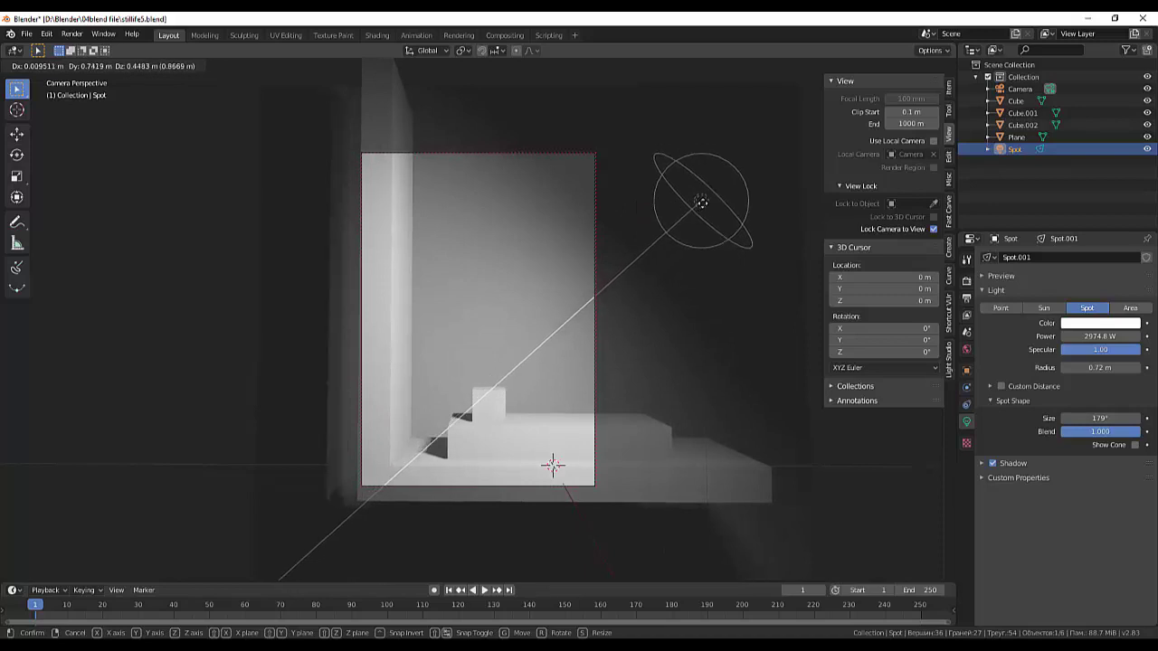
Move the spot light to a higher position, checking it from the front and orbited views
{"action": "left_click", "coordinate": [696, 205]}
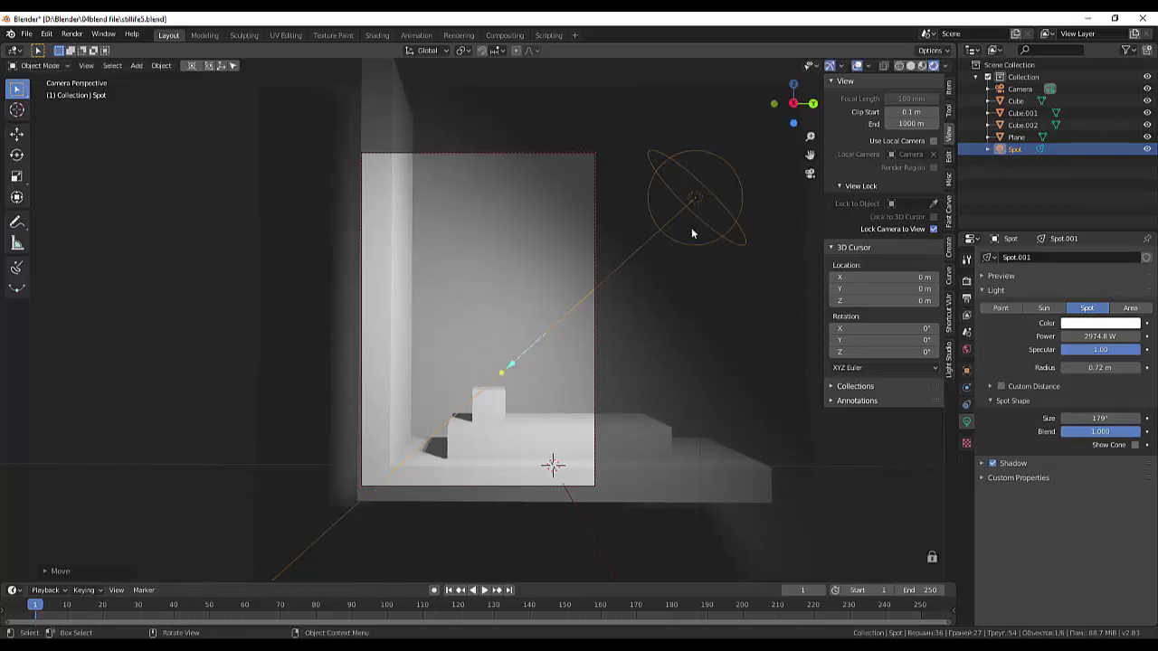
{"action": "key", "text": "KP_1"}
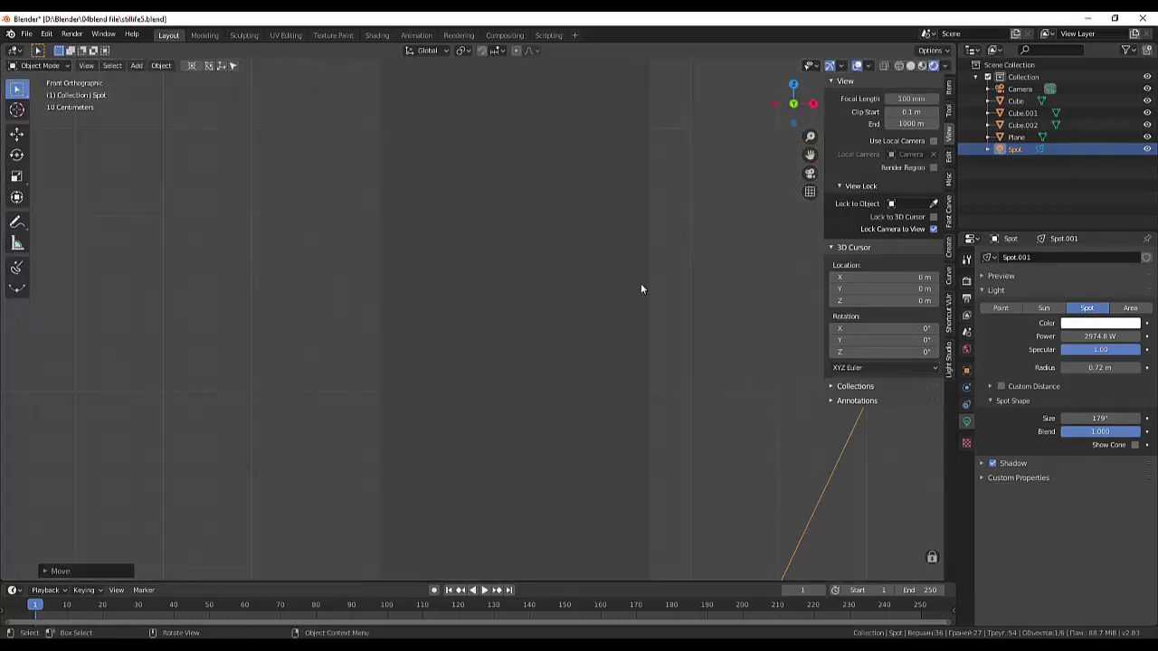
{"action": "scroll", "coordinate": [637, 284], "scroll_direction": "down", "scroll_amount": 3}
{"action": "mouse_move", "coordinate": [638, 284]}
{"action": "middle_mouse_down"}
{"action": "mouse_move", "coordinate": [791, 380]}
{"action": "mouse_move", "coordinate": [591, 413]}
{"action": "mouse_move", "coordinate": [579, 456]}
{"action": "middle_mouse_up"}
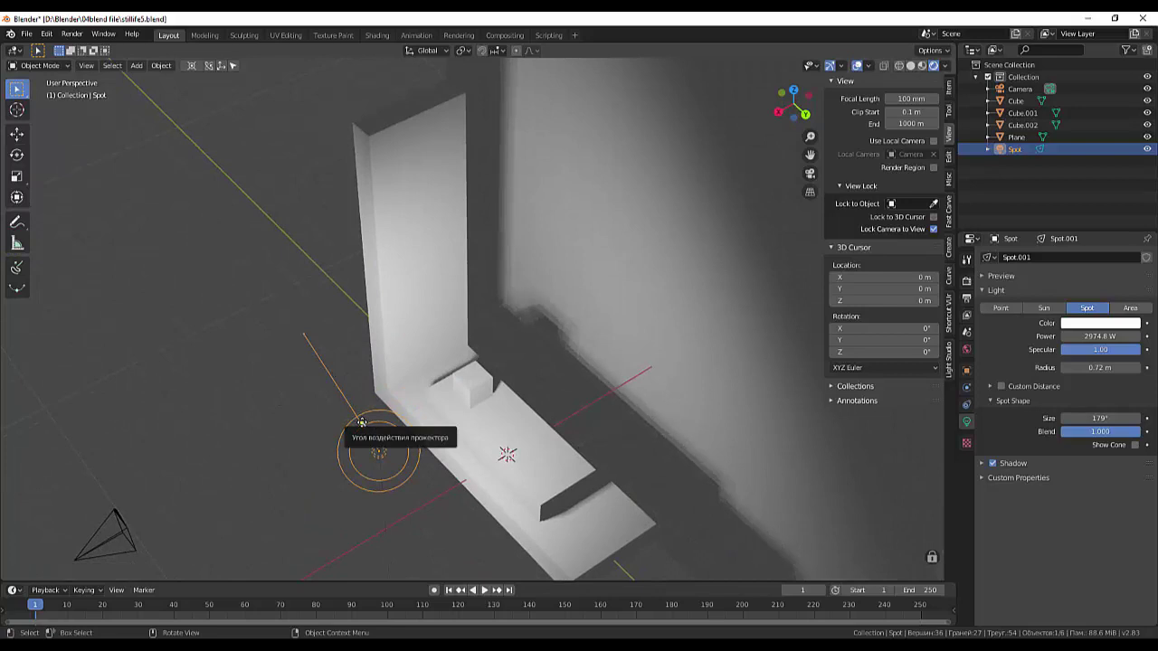
{"action": "key", "text": "g"}
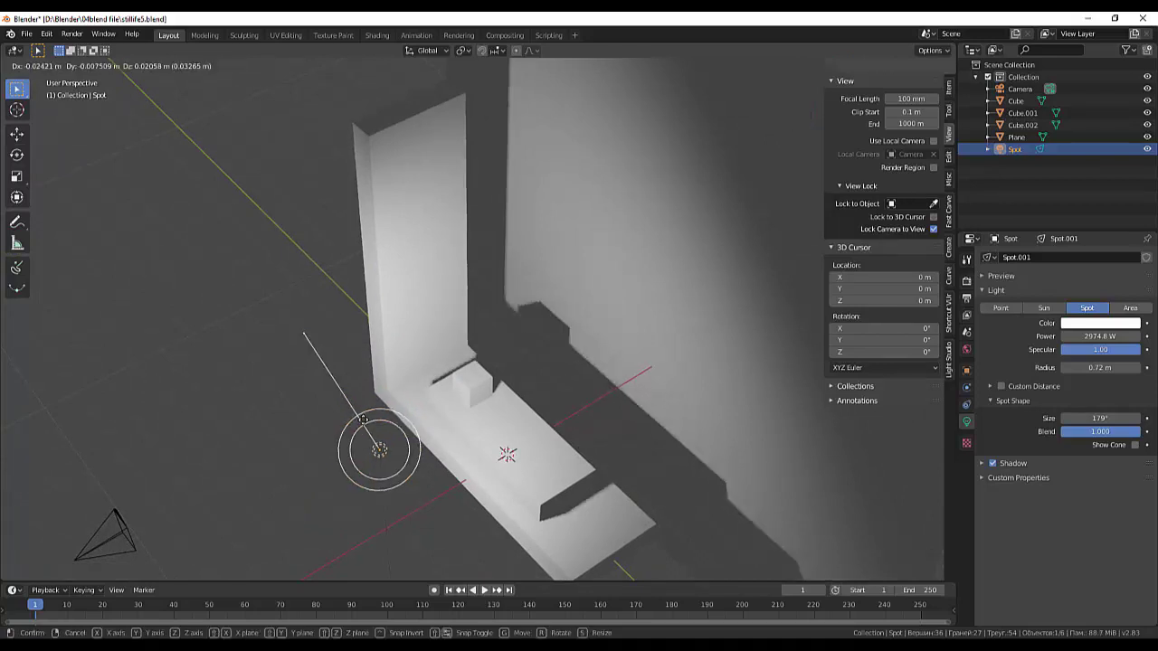
{"action": "left_click", "coordinate": [366, 419]}
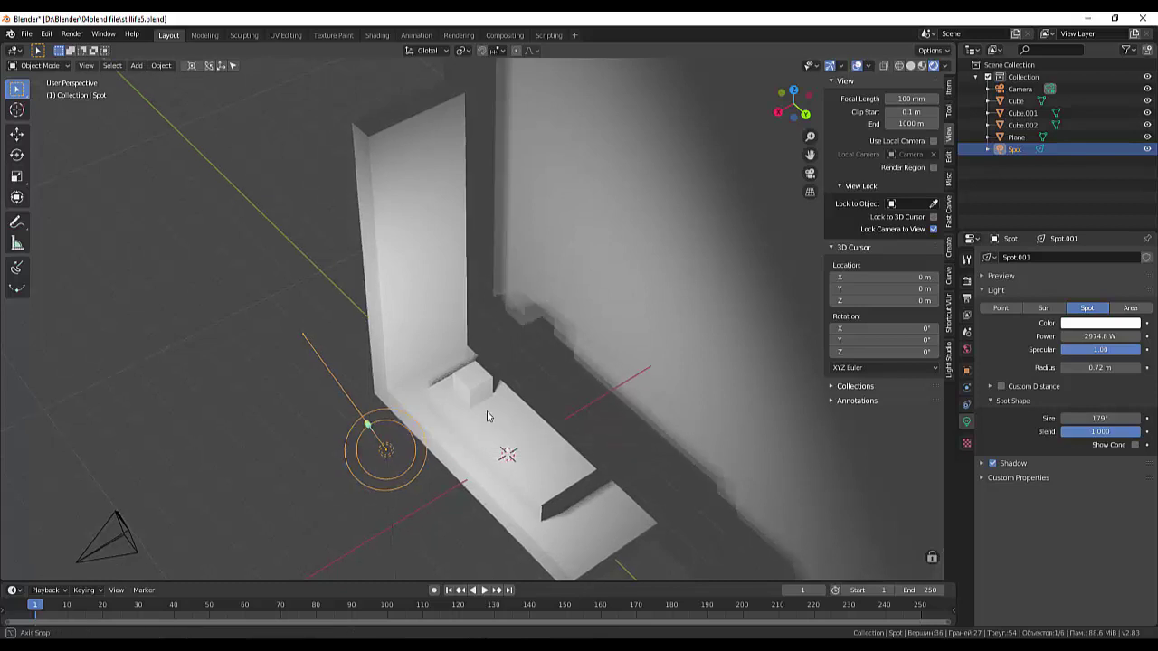
Re-aim the spot light's target at the box steps
{"action": "middle_click_drag", "start_coordinate": [491, 400], "coordinate": [613, 425]}
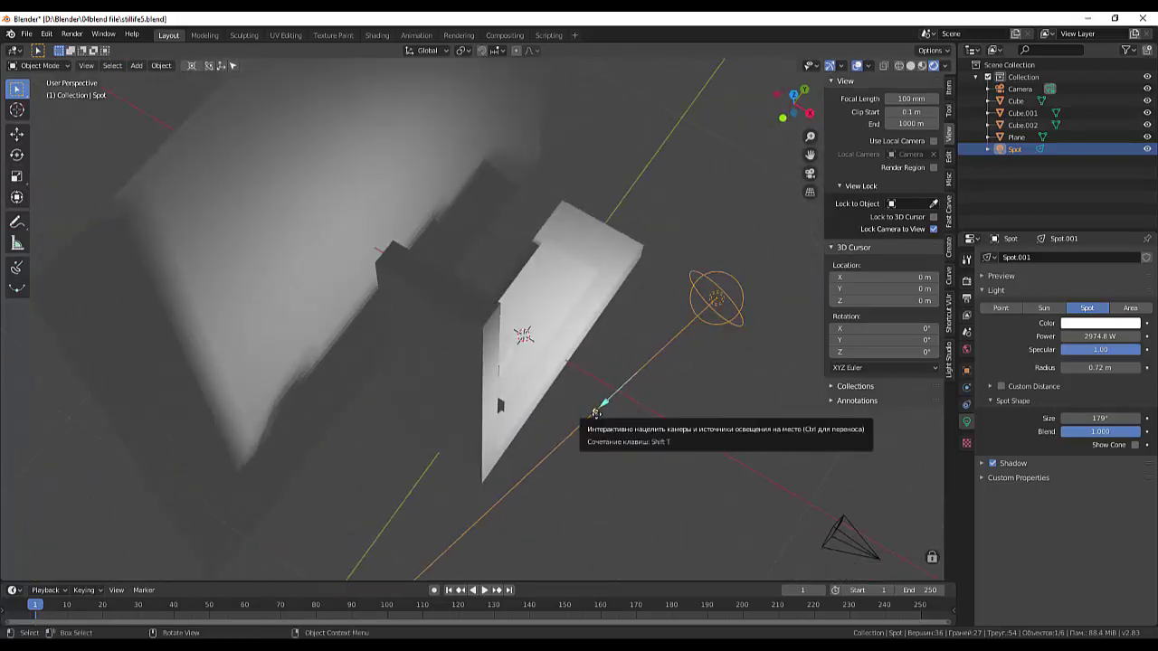
{"action": "left_click_drag", "start_coordinate": [594, 412], "coordinate": [584, 404]}
{"action": "left_click", "coordinate": [606, 428]}
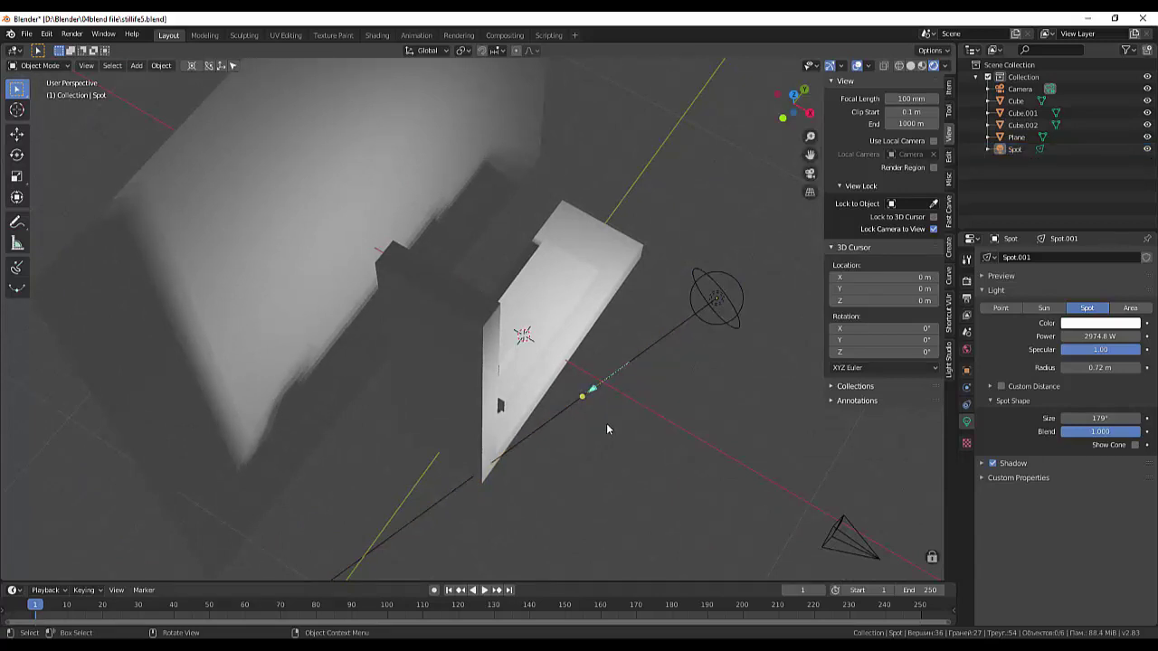
Return to the camera view and save the scene as stillife5.blend
{"action": "key", "text": "KP_0"}
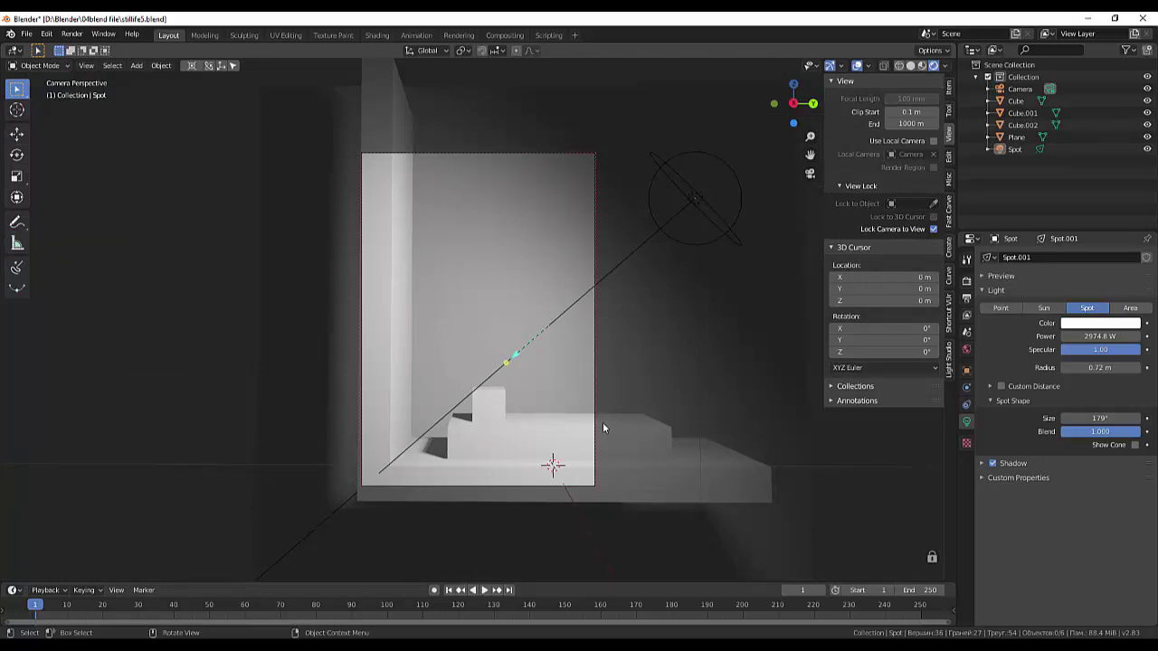
{"action": "key", "text": "ctrl"}
{"action": "key", "text": "ctrl+s"}
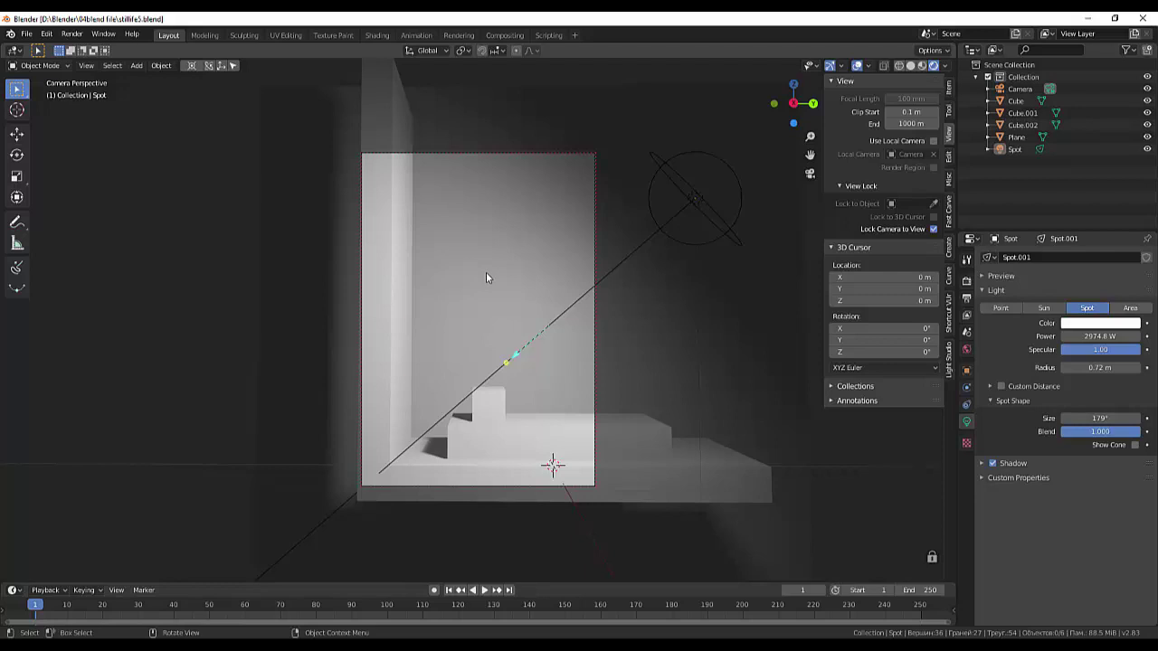
Add a UV sphere, raise it and shrink it to a small size
{"action": "key", "text": "shift+a"}
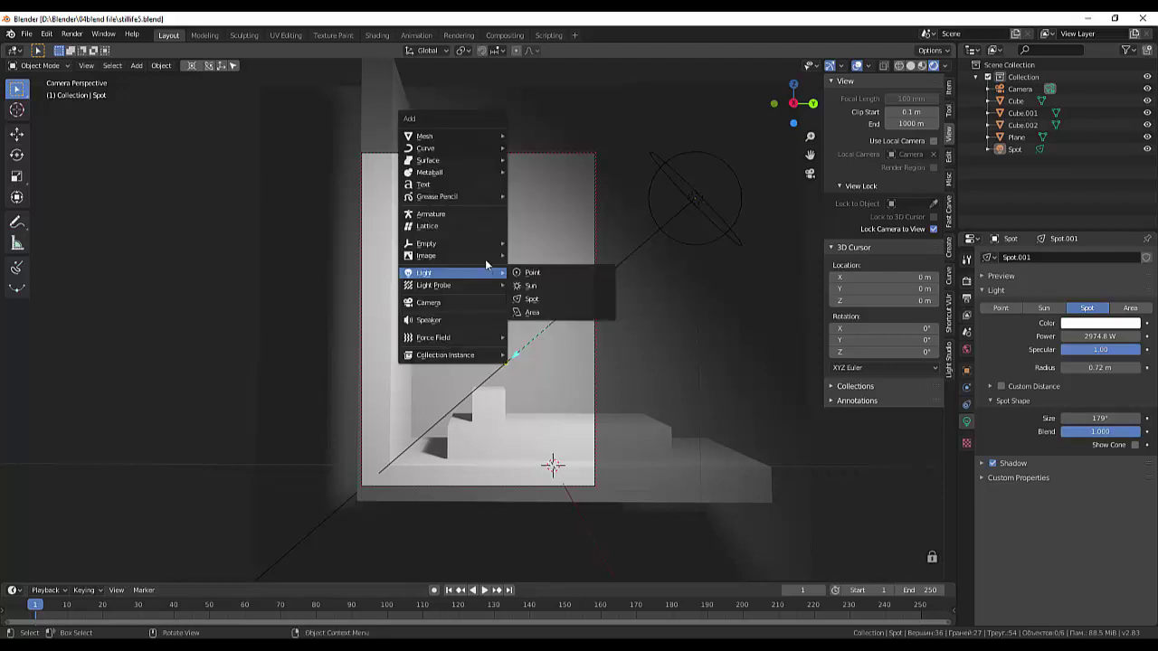
{"action": "mouse_move", "coordinate": [425, 147]}
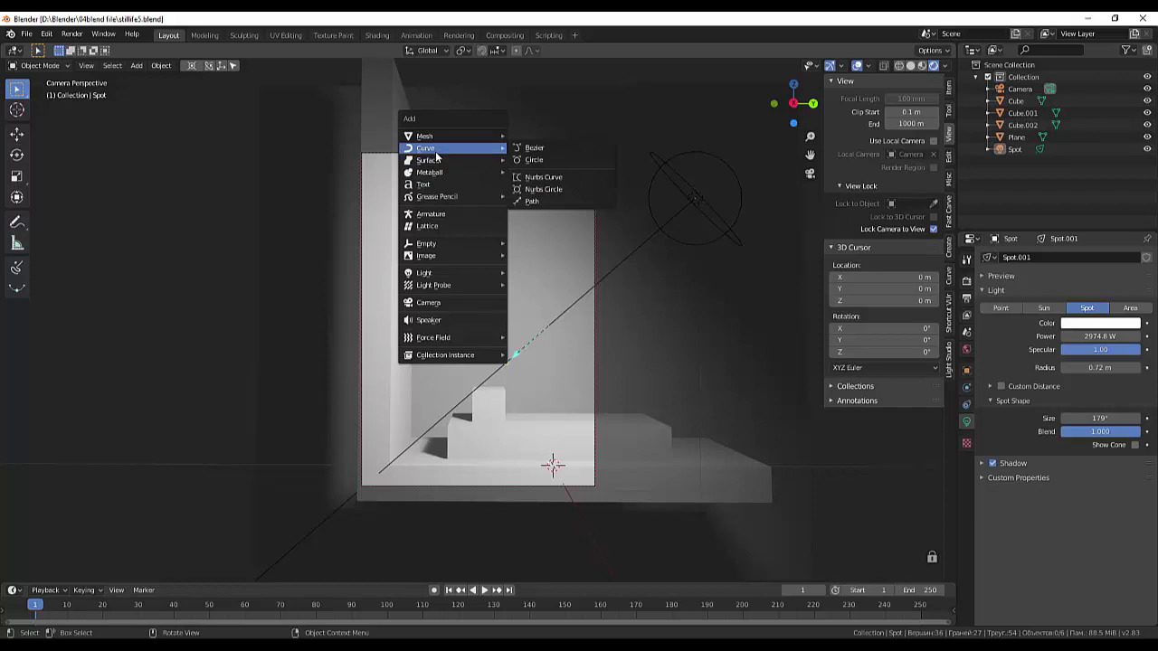
{"action": "left_click", "coordinate": [561, 174]}
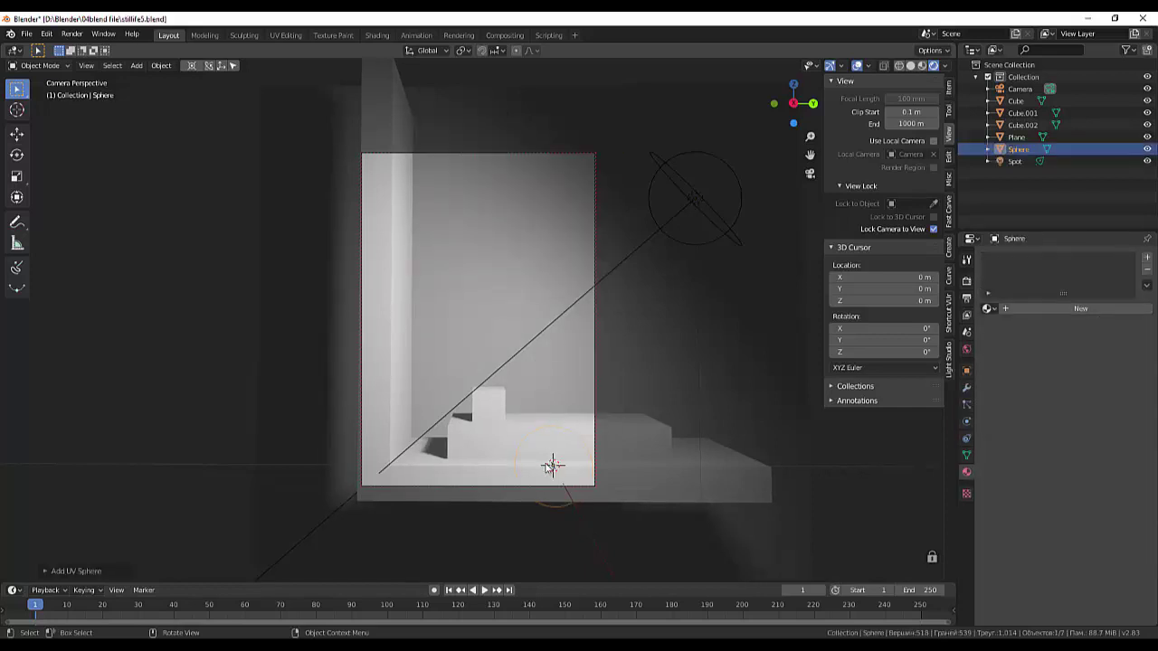
{"action": "key", "text": "g"}
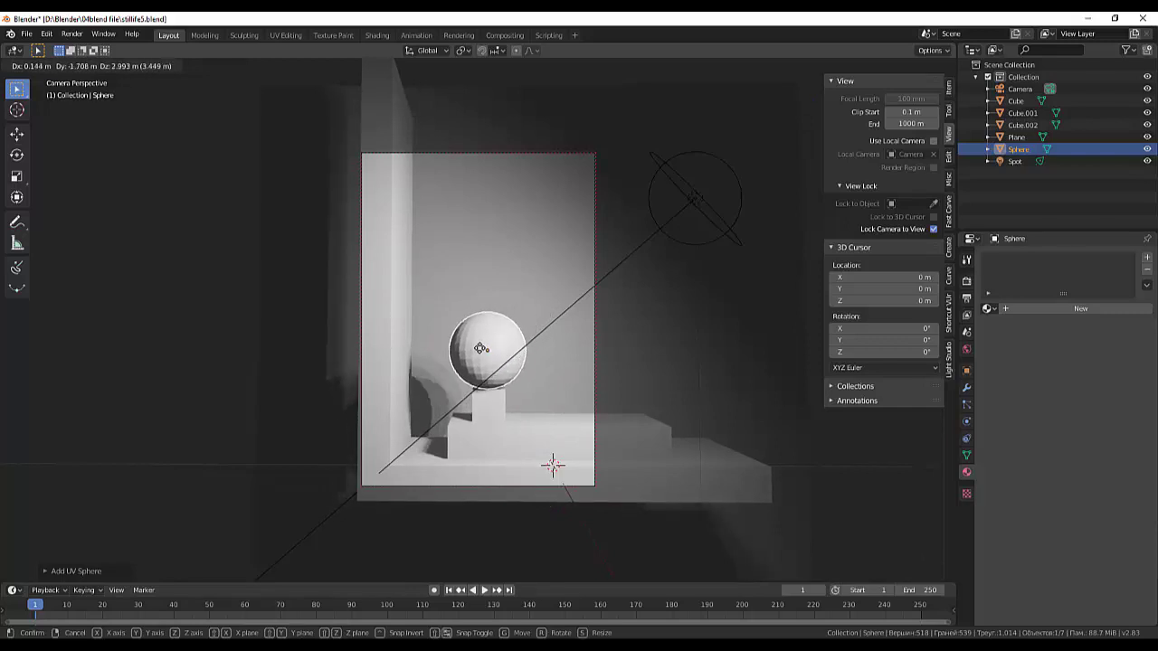
{"action": "left_click", "coordinate": [482, 349]}
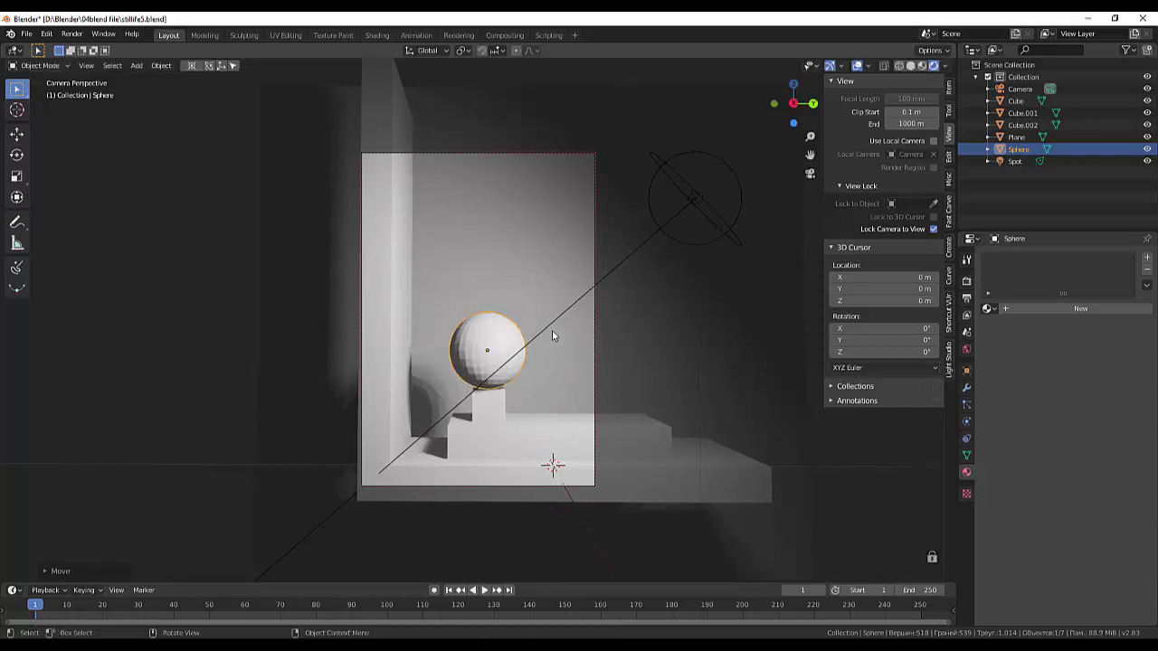
{"action": "key", "text": "s"}
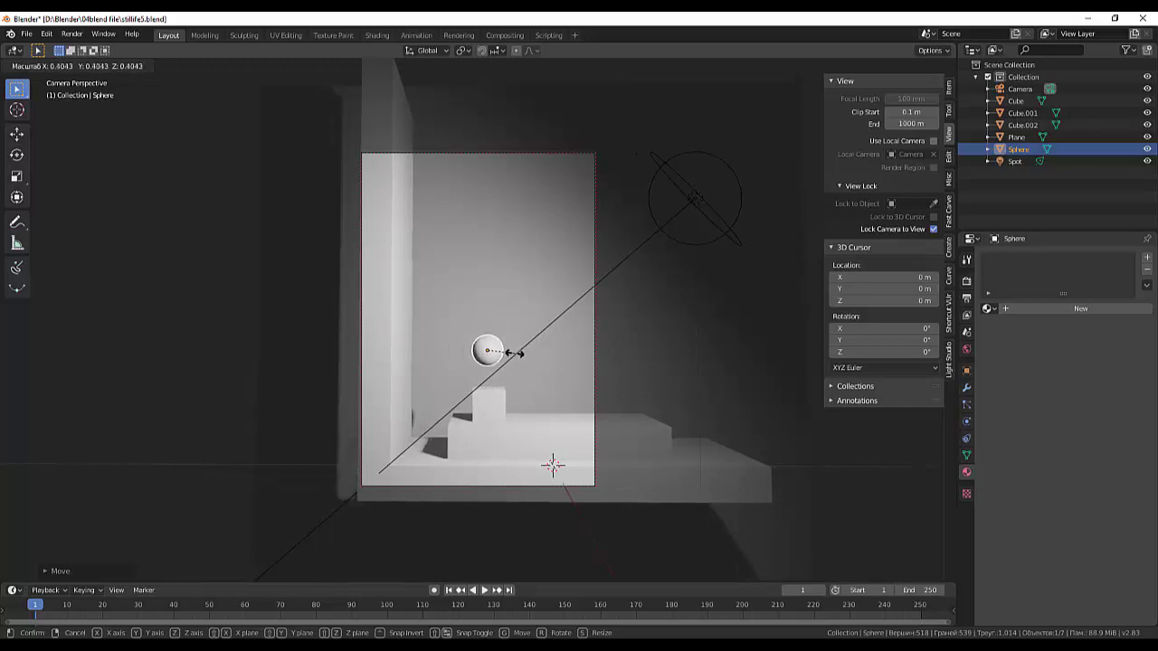
{"action": "left_click", "coordinate": [516, 359]}
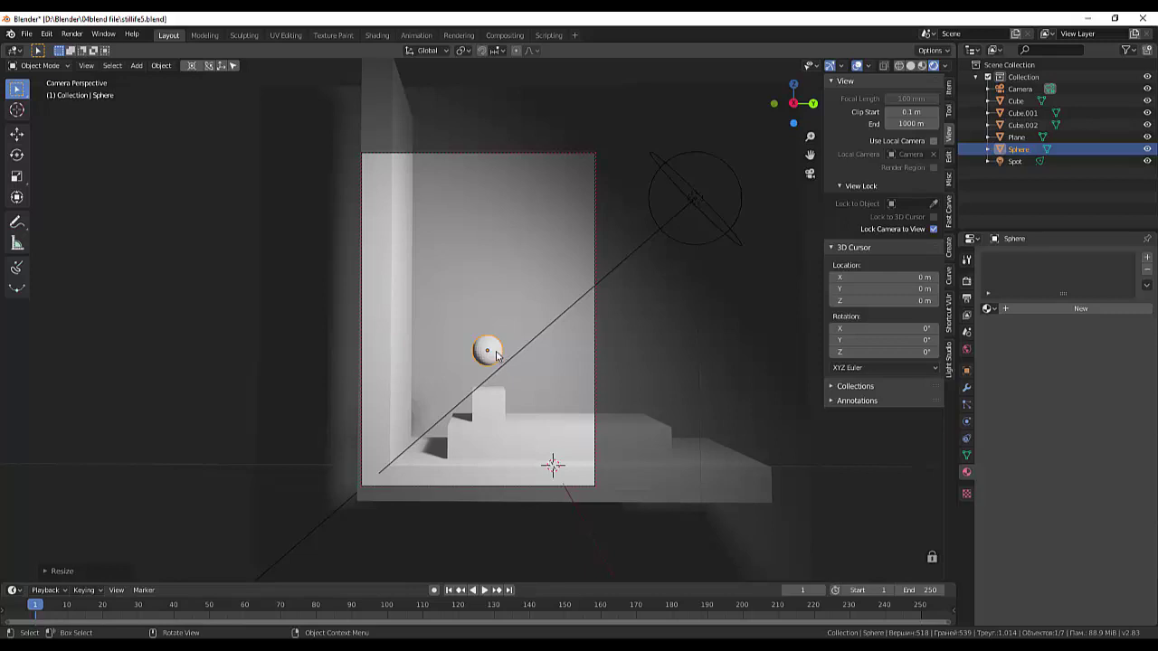
Hide the camera from the viewport and set the sphere down on the small block
{"action": "key", "text": "KP_3"}
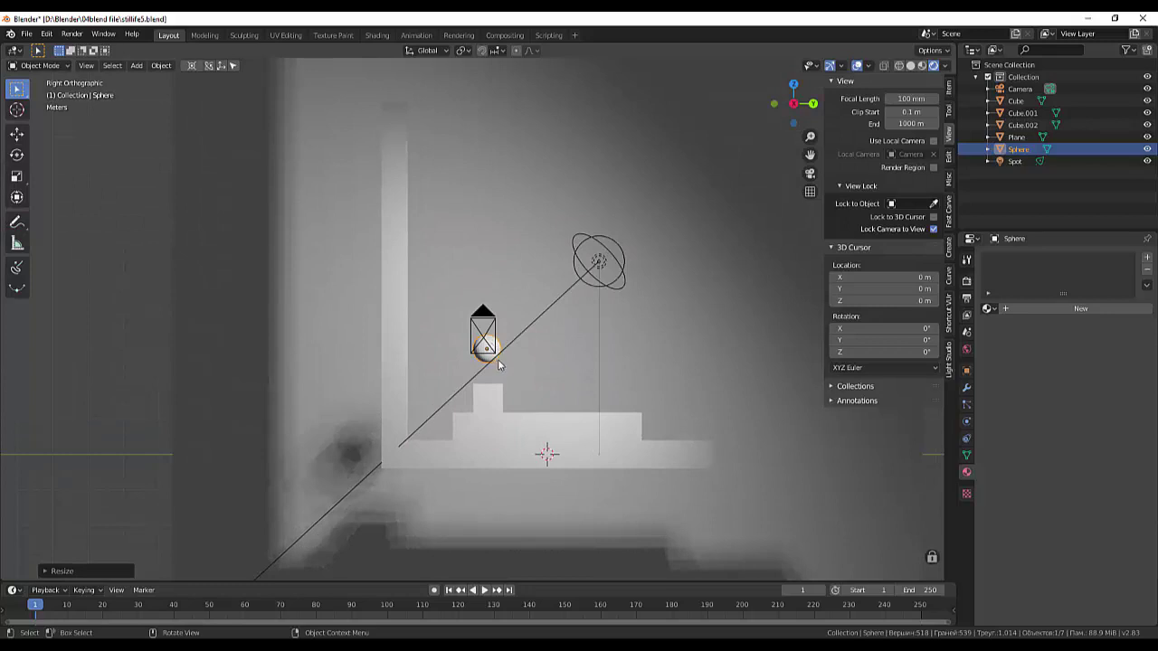
{"action": "left_click", "coordinate": [1147, 89]}
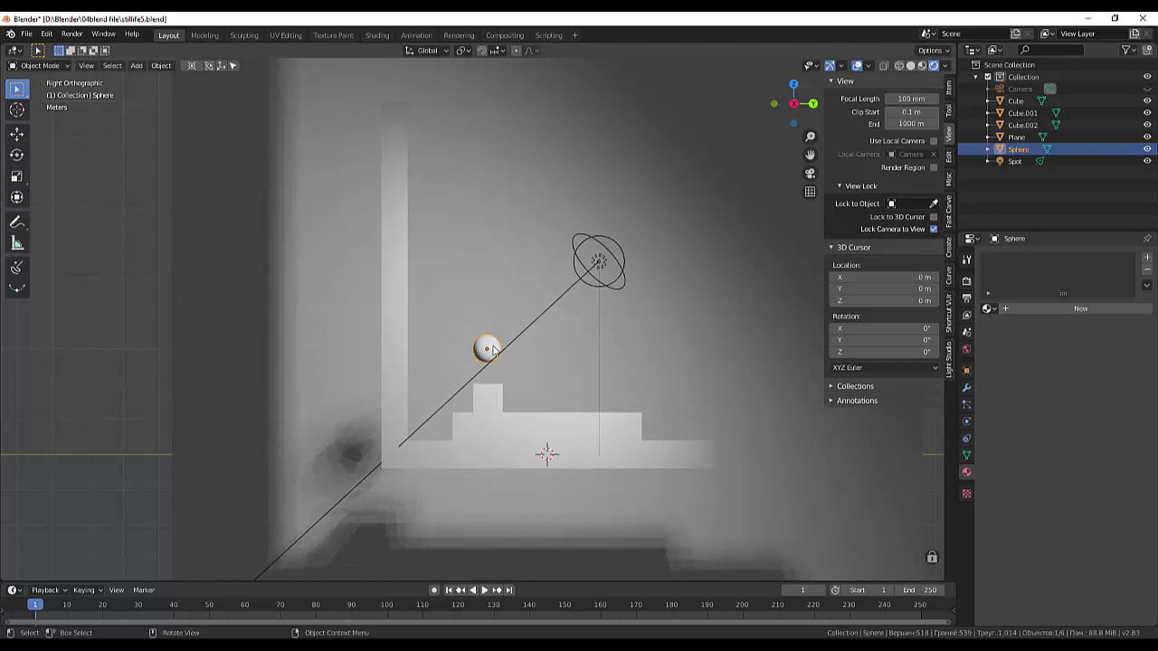
{"action": "key", "text": "g"}
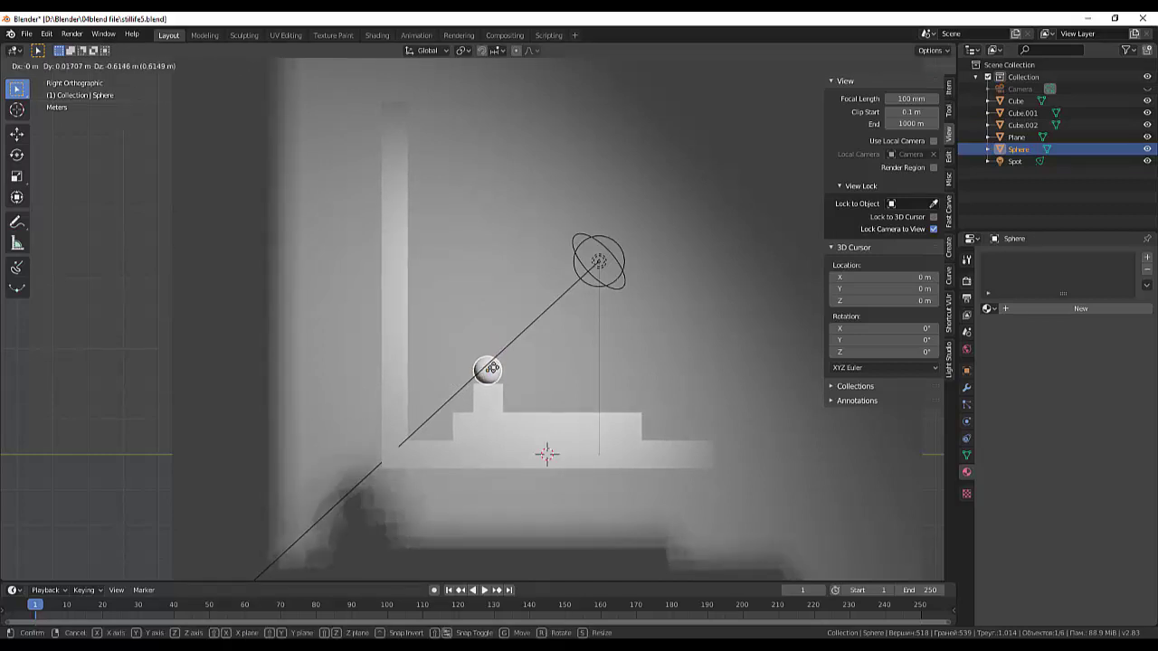
{"action": "left_click", "coordinate": [488, 371]}
{"action": "left_click", "coordinate": [613, 382]}
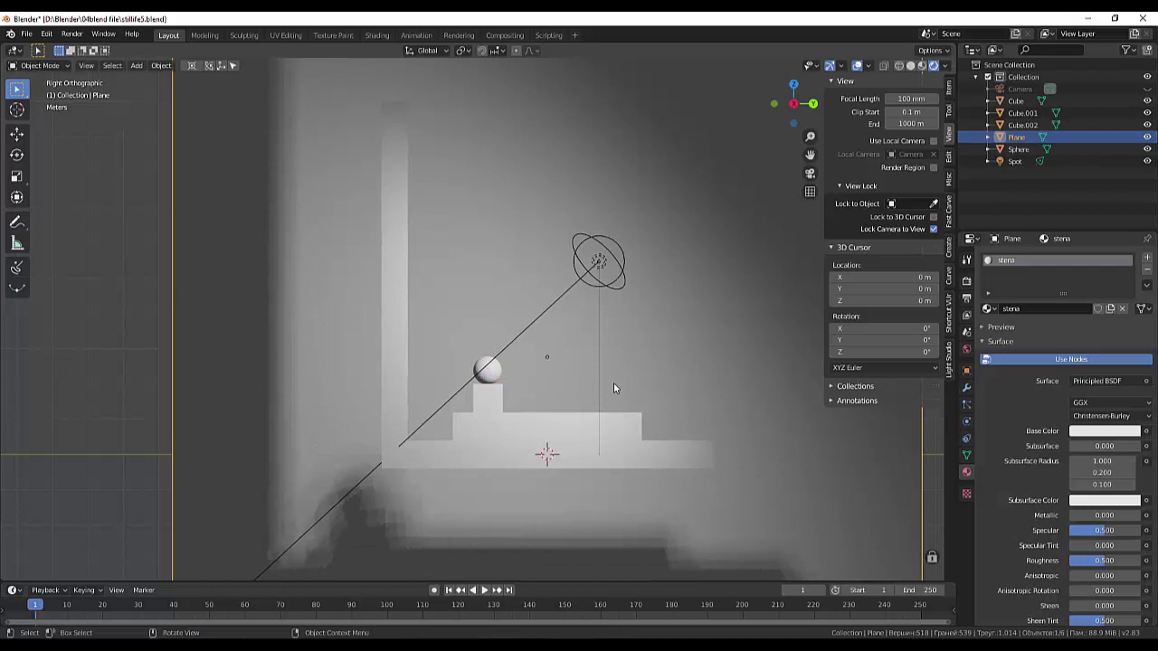
Switch the render engine to Cycles and preview the still life through the camera
{"action": "left_click", "coordinate": [967, 282]}
{"action": "left_click", "coordinate": [1111, 259]}
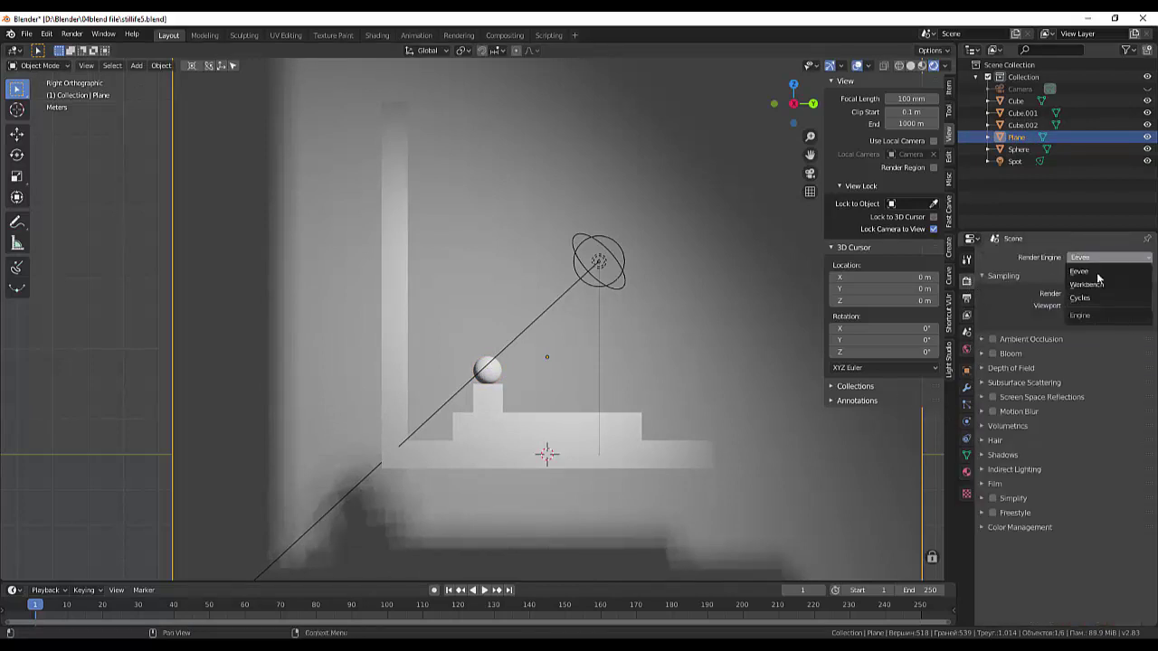
{"action": "left_click", "coordinate": [1093, 297]}
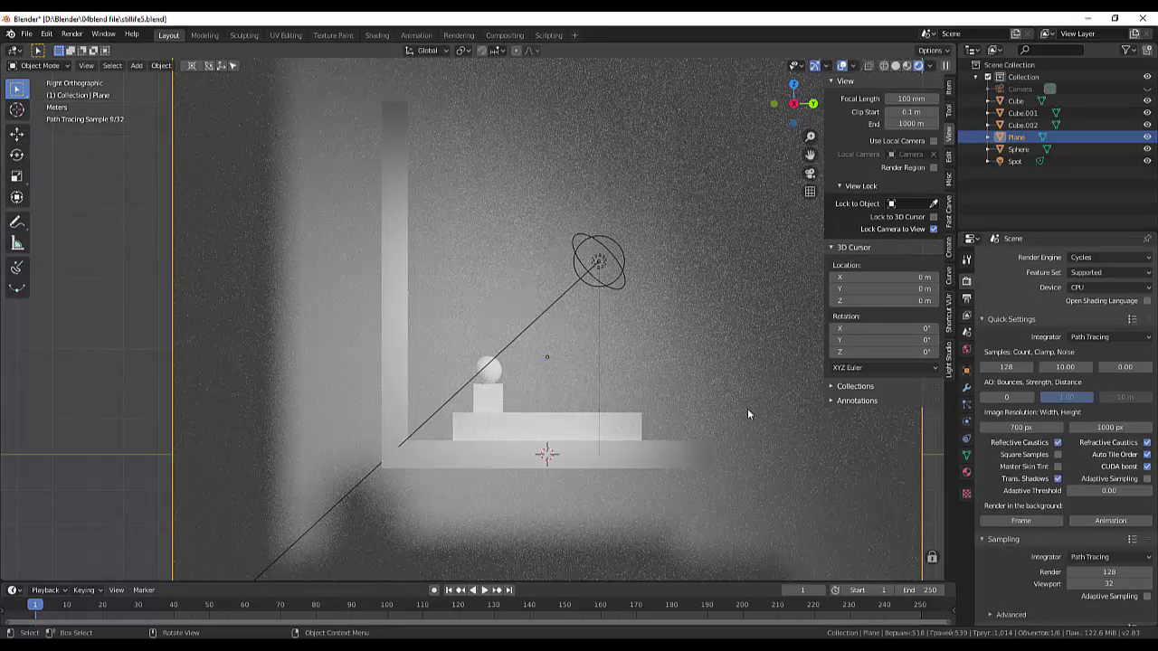
{"action": "key", "text": "KP_0"}
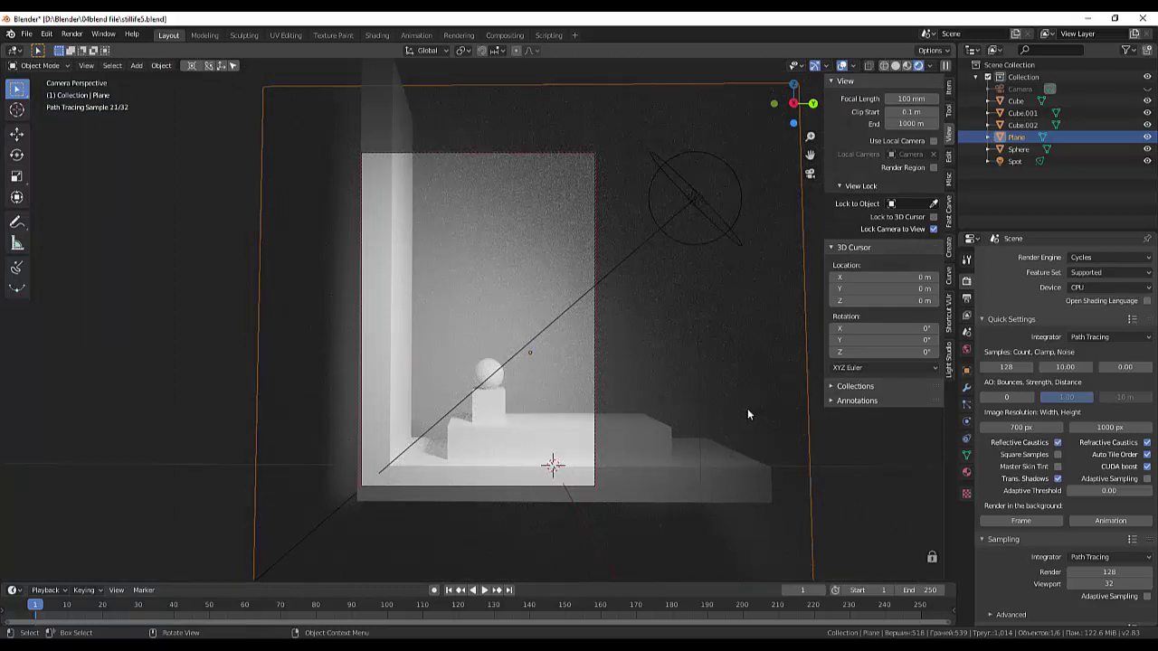
Set the render engine back to Eevee
{"action": "left_click", "coordinate": [1093, 258]}
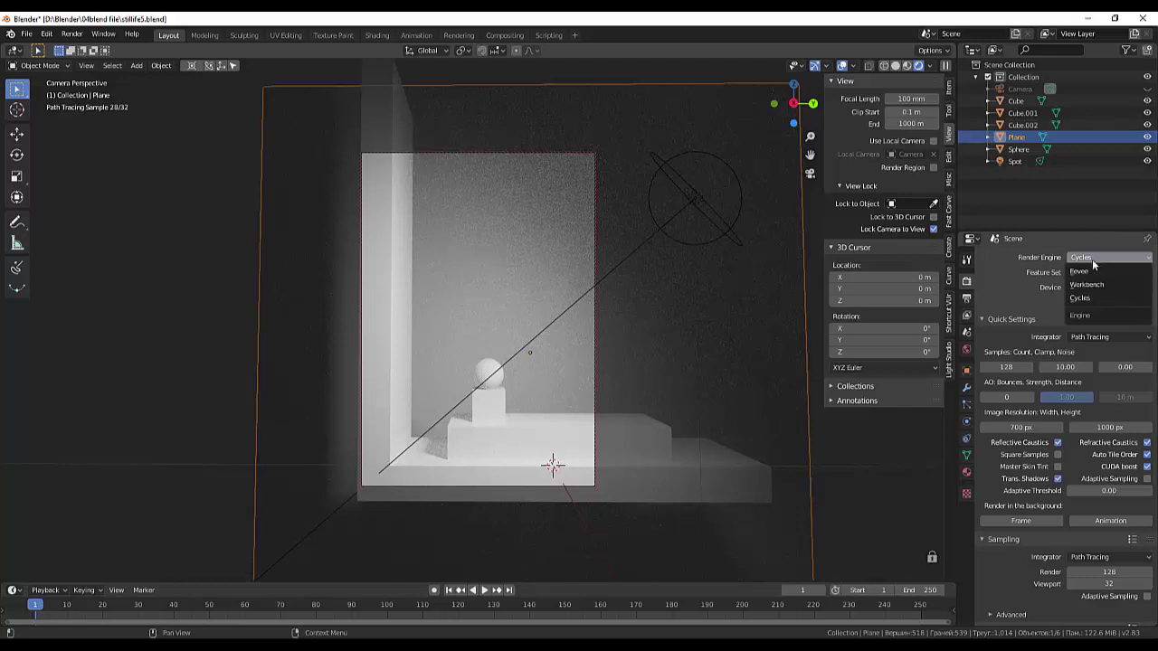
{"action": "left_click", "coordinate": [1086, 271]}
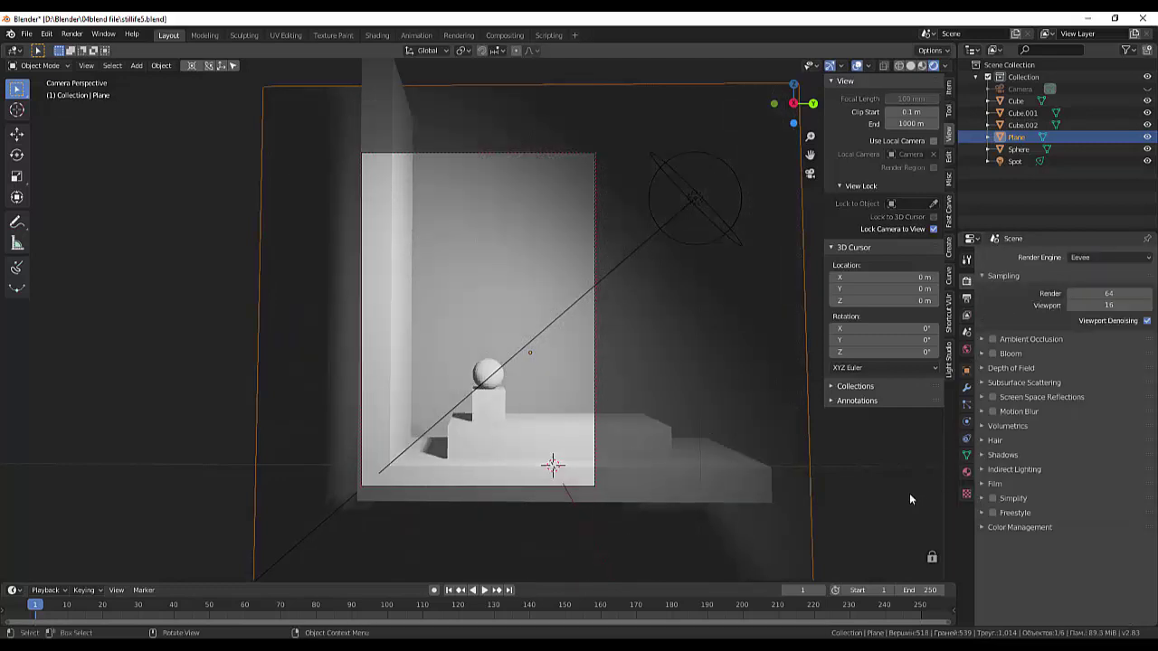
{"action": "left_click", "coordinate": [496, 381]}
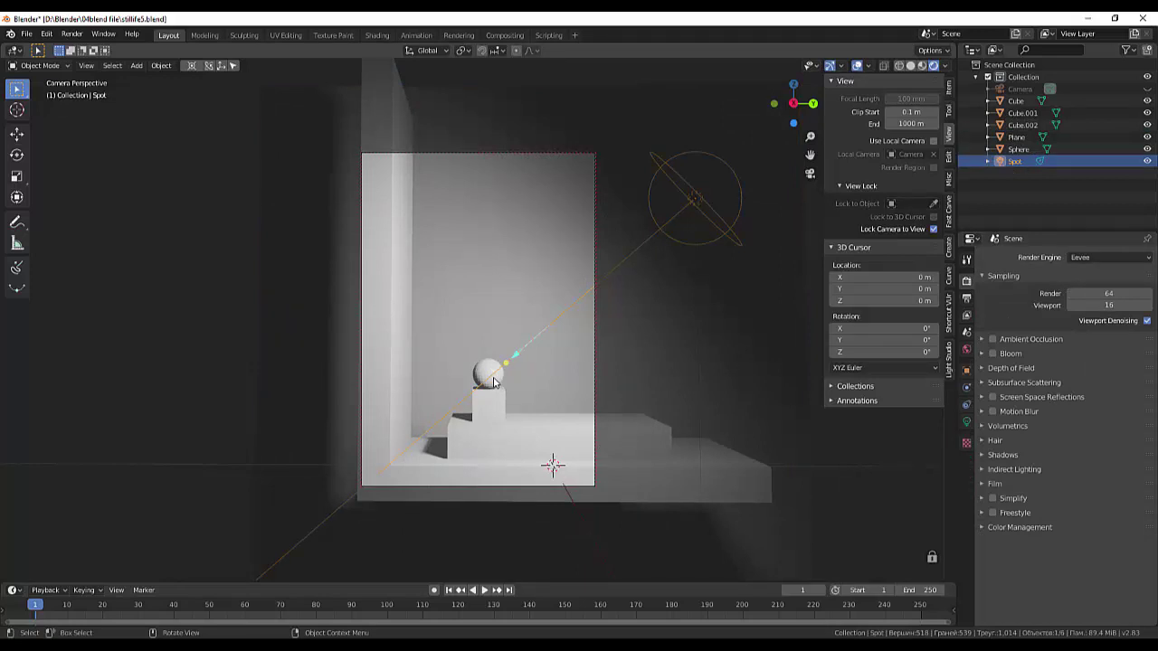
Apply Shade Smooth to the small sphere resting on the block
{"action": "right_click", "coordinate": [494, 381]}
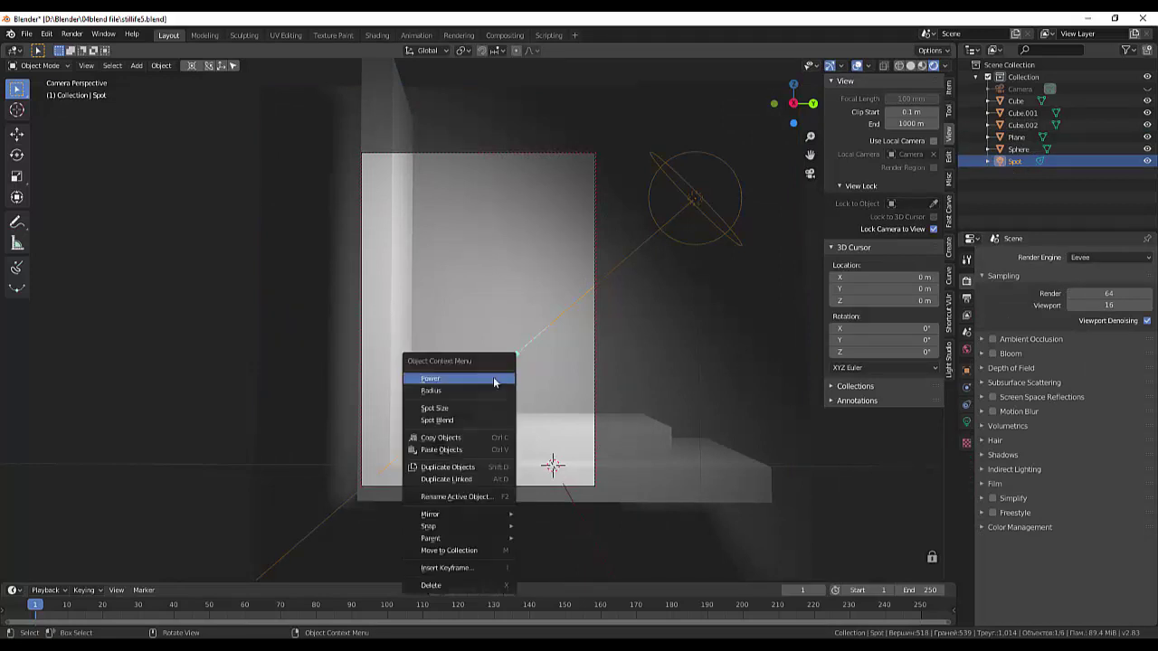
{"action": "left_click", "coordinate": [38, 65]}
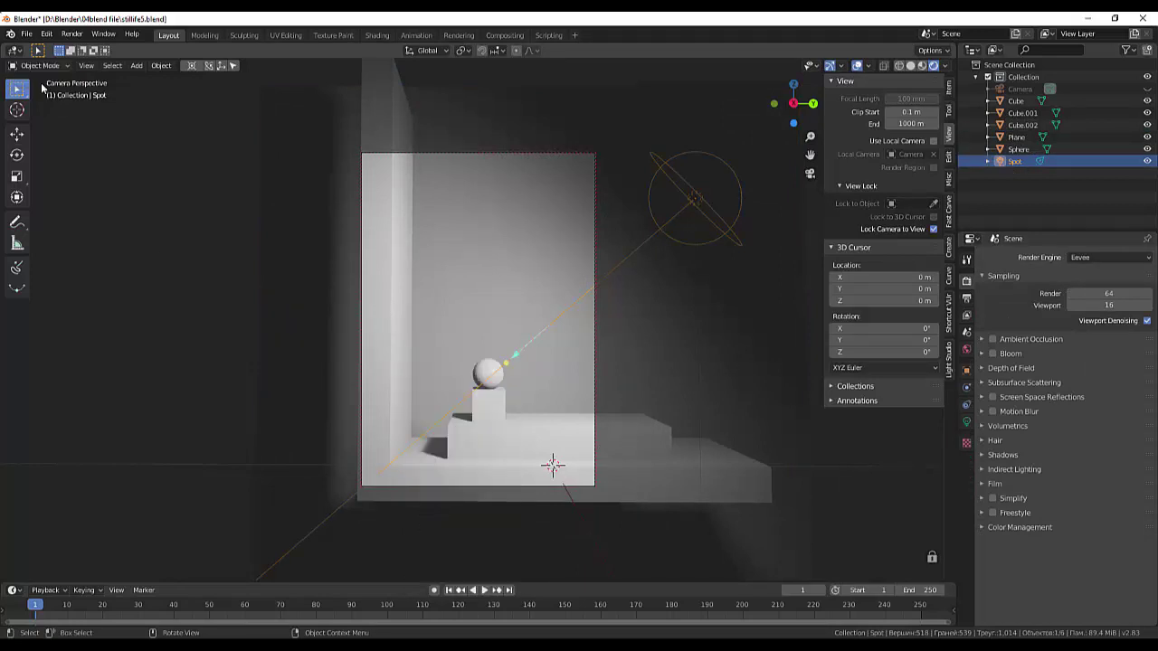
{"action": "right_click", "coordinate": [486, 378]}
{"action": "left_click", "coordinate": [485, 378]}
{"action": "right_click", "coordinate": [481, 324]}
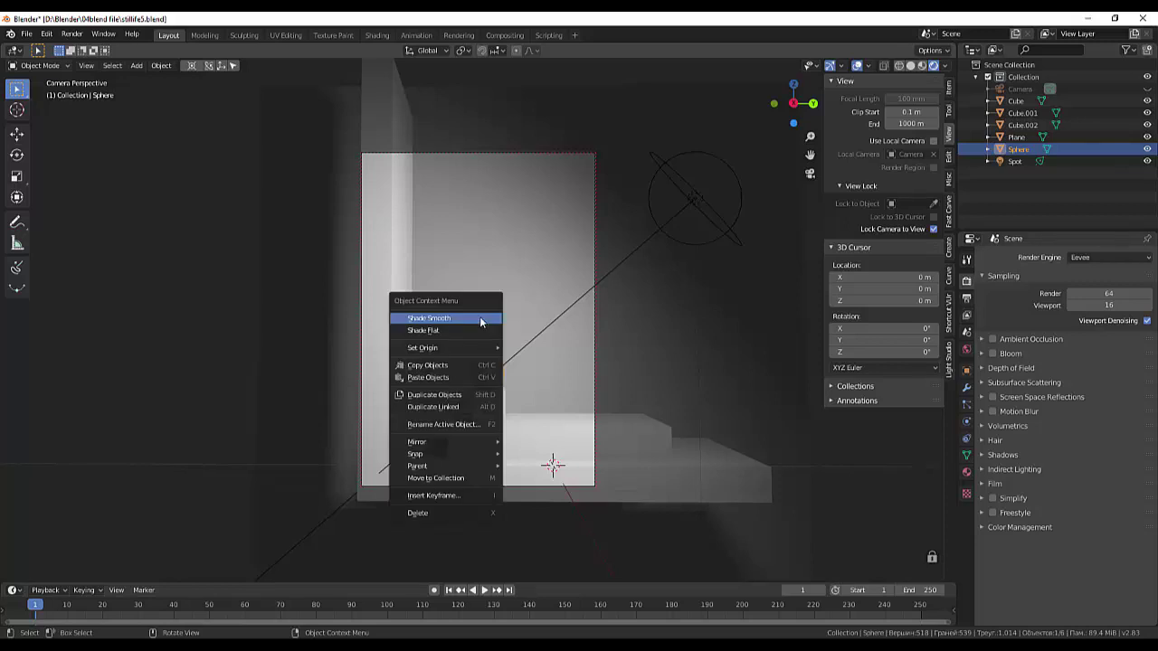
{"action": "left_click", "coordinate": [459, 319]}
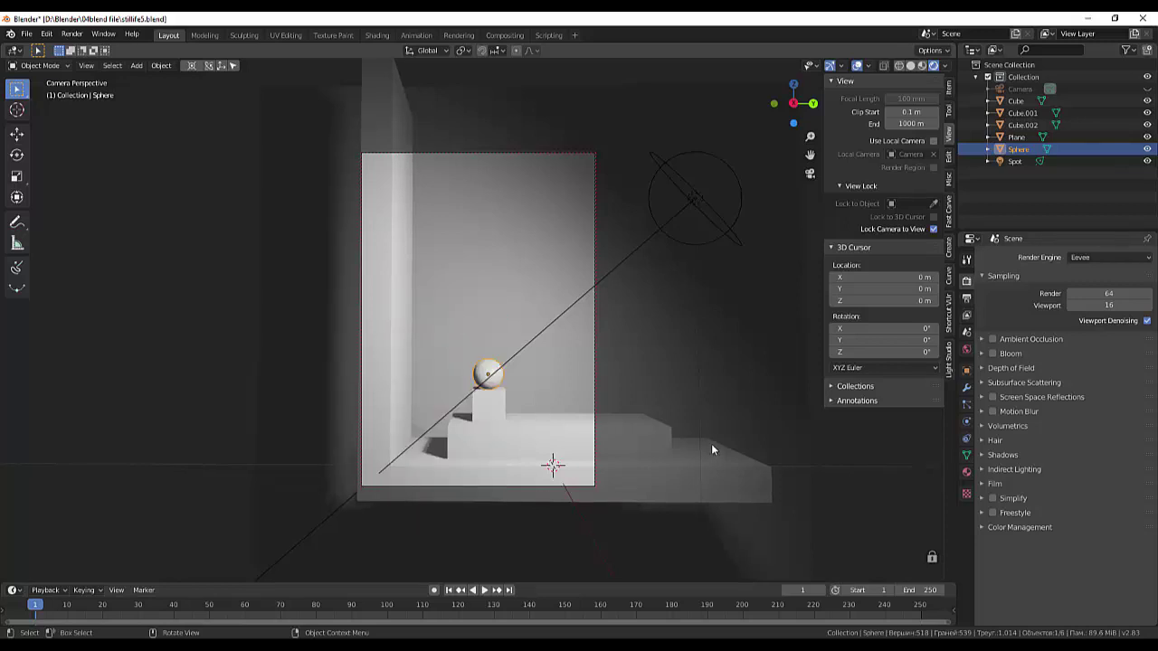
Clear the selection and save stillife5.blend again
{"action": "left_click", "coordinate": [702, 387]}
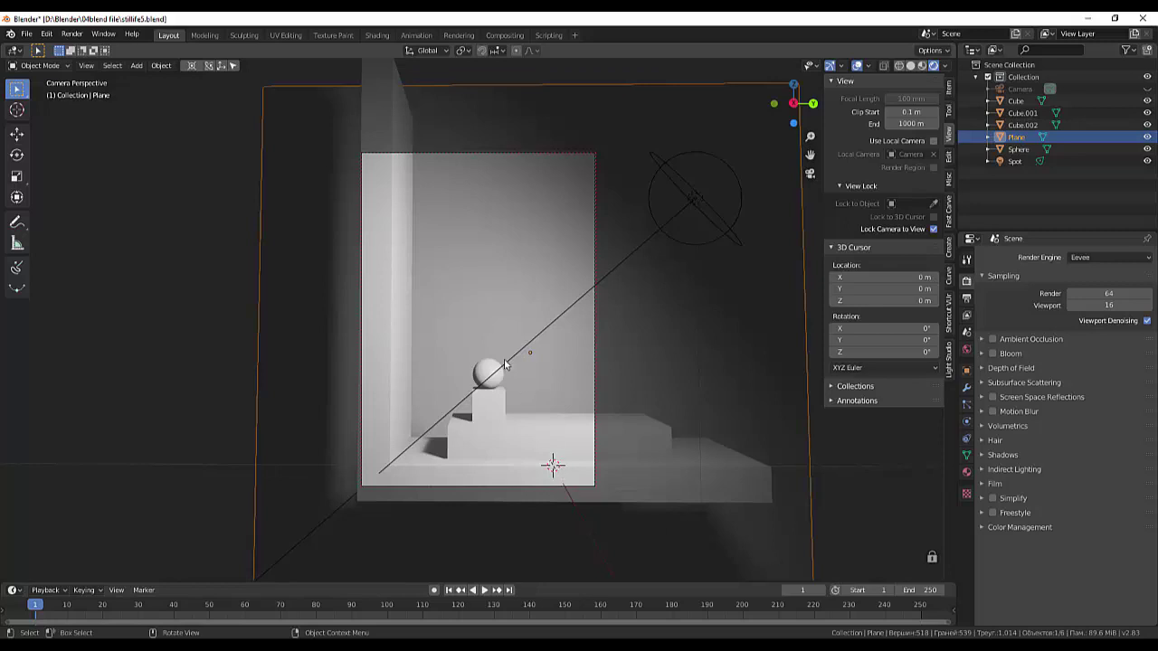
{"action": "left_click", "coordinate": [889, 445]}
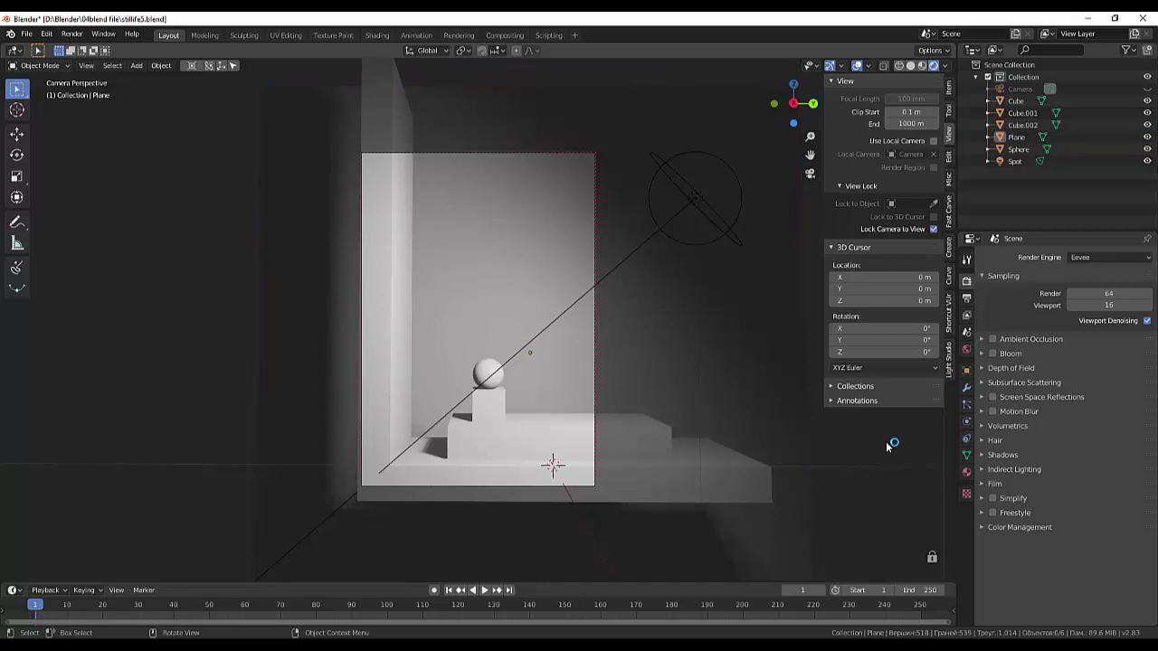
{"action": "key", "text": "ctrl+s"}
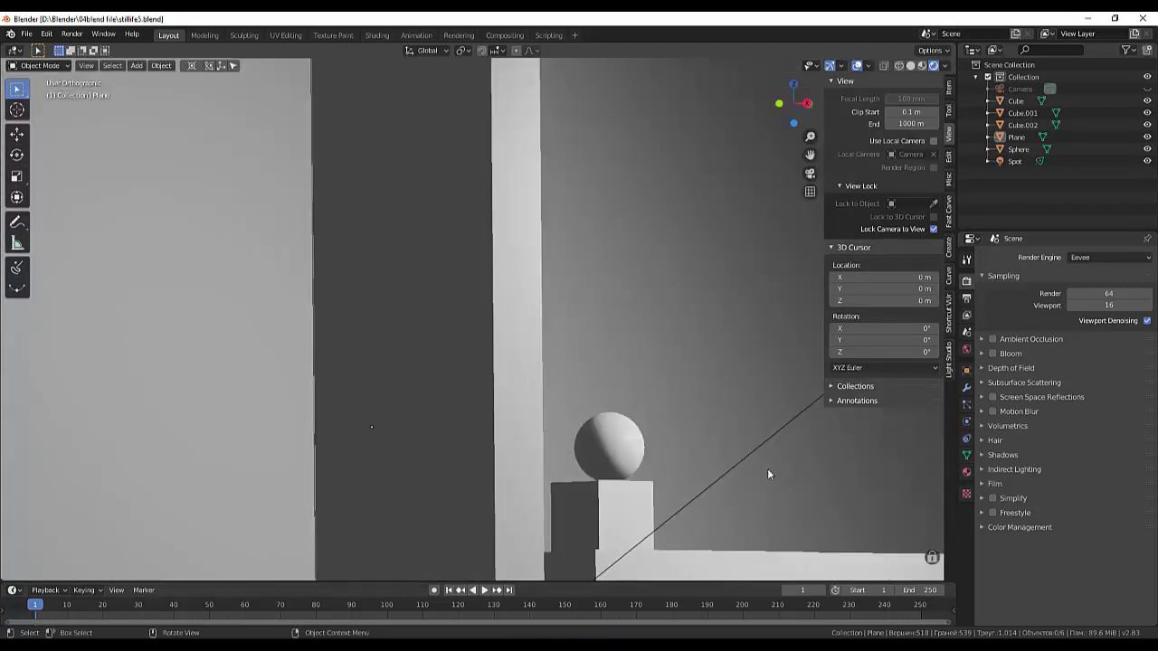
Zoom in on the box steps and add a new UV sphere
{"action": "mouse_move", "coordinate": [768, 468]}
{"action": "middle_mouse_down"}
{"action": "mouse_move", "coordinate": [588, 490]}
{"action": "mouse_move", "coordinate": [631, 436]}
{"action": "middle_mouse_up"}
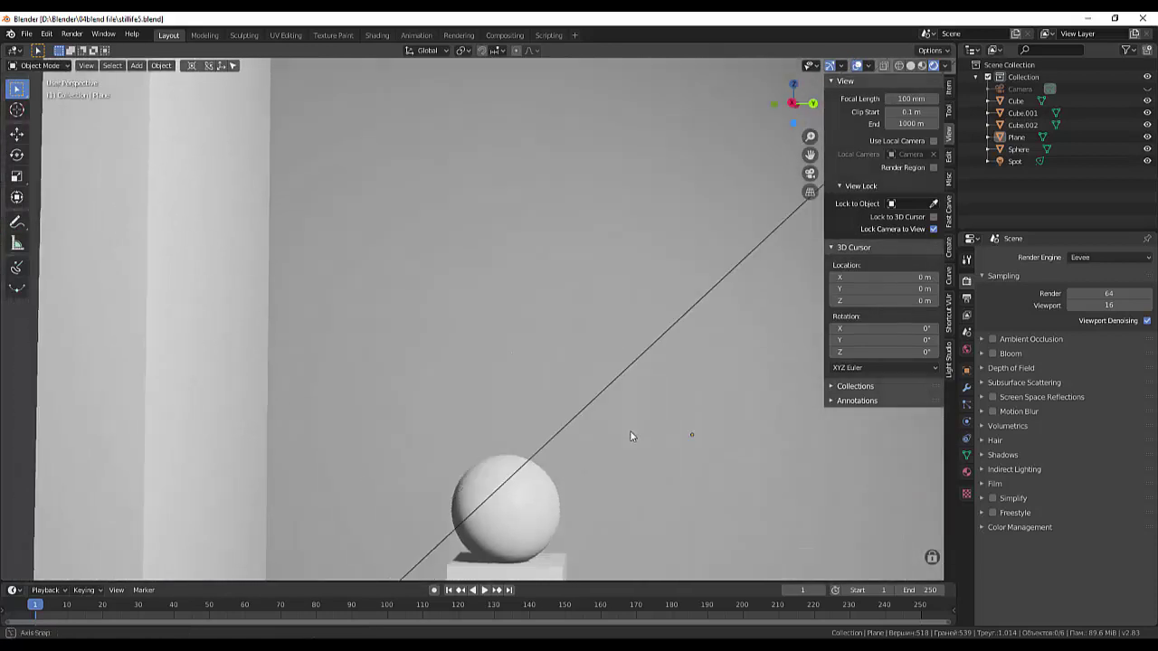
{"action": "scroll", "coordinate": [632, 436], "scroll_direction": "down", "scroll_amount": 2}
{"action": "scroll", "coordinate": [647, 437], "scroll_direction": "down", "scroll_amount": 2}
{"action": "scroll", "coordinate": [641, 429], "scroll_direction": "down", "scroll_amount": 1}
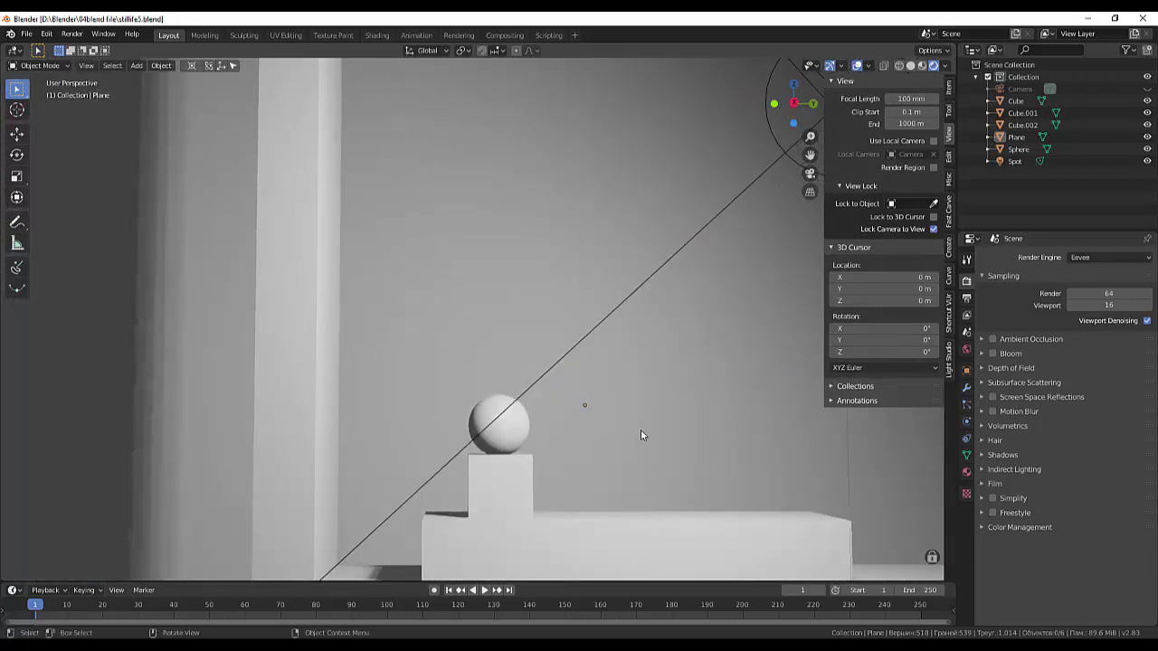
{"action": "middle_click_drag", "start_coordinate": [640, 431], "coordinate": [645, 430]}
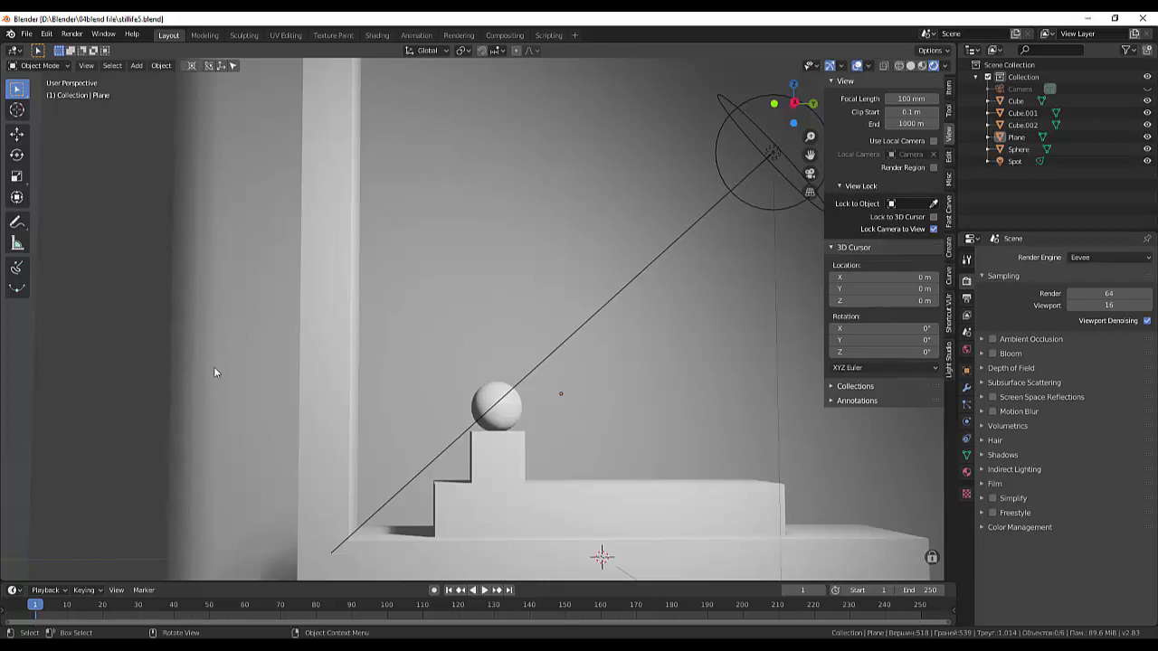
{"action": "key", "text": "shift+a"}
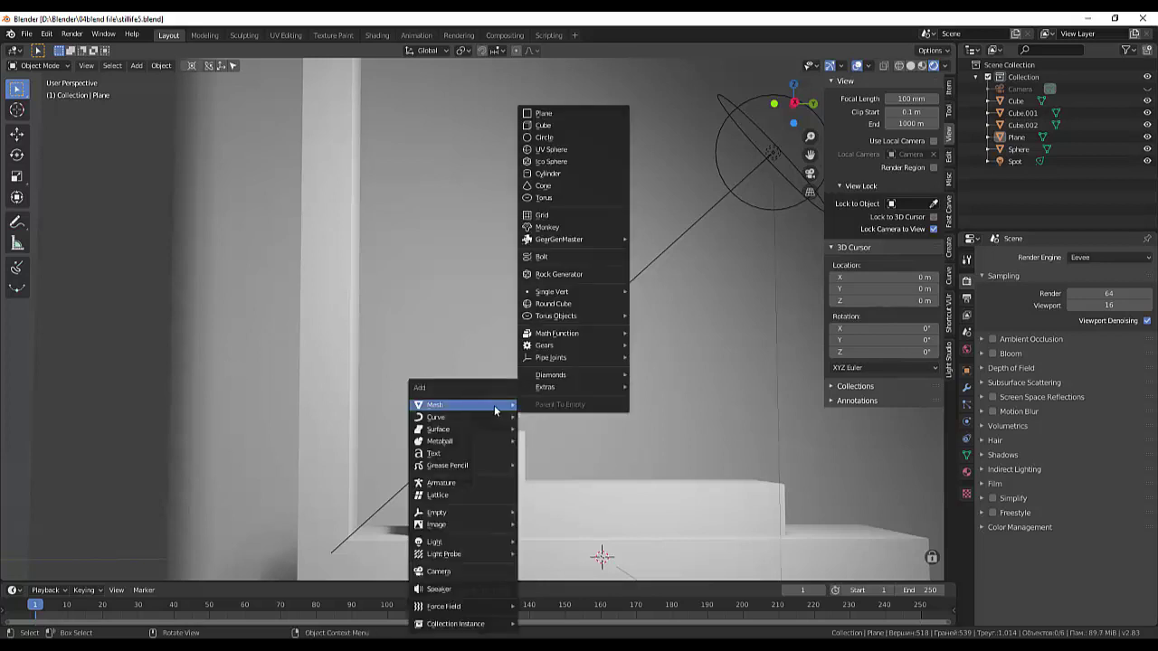
{"action": "key", "text": "Escape"}
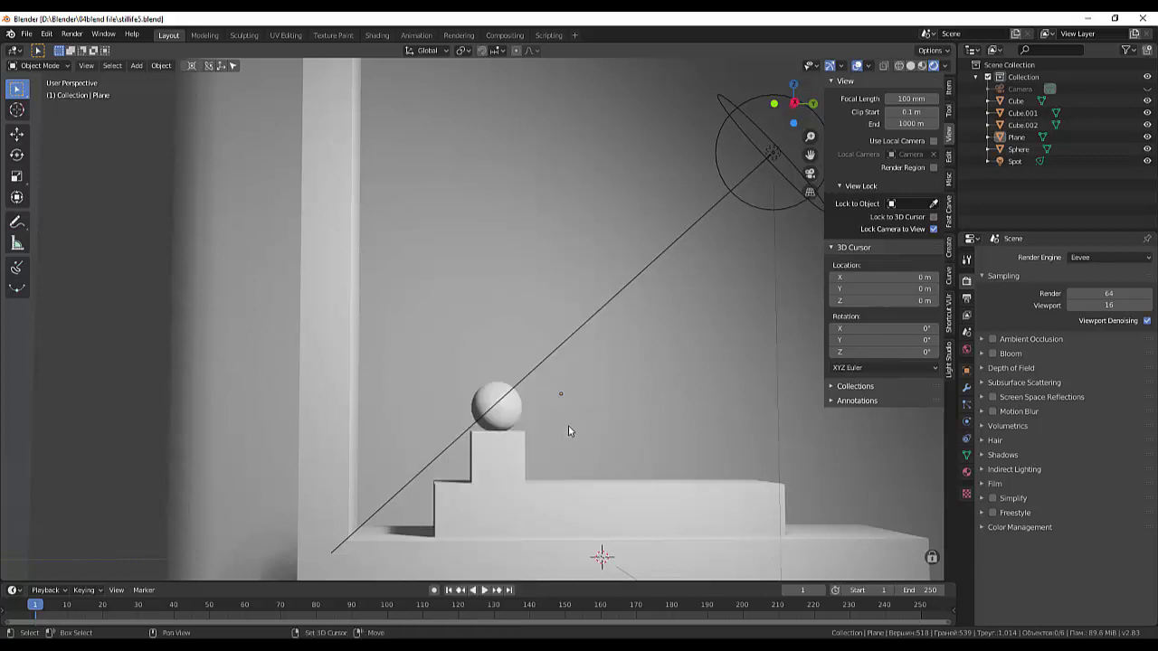
{"action": "key", "text": "shift+a"}
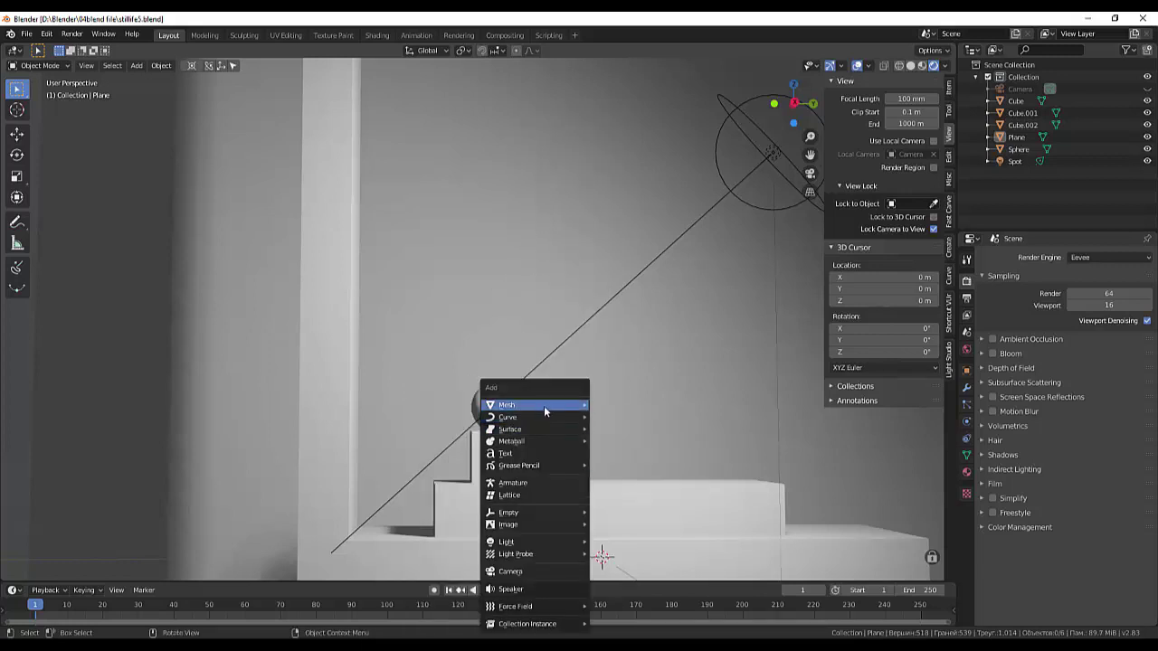
{"action": "mouse_move", "coordinate": [534, 404]}
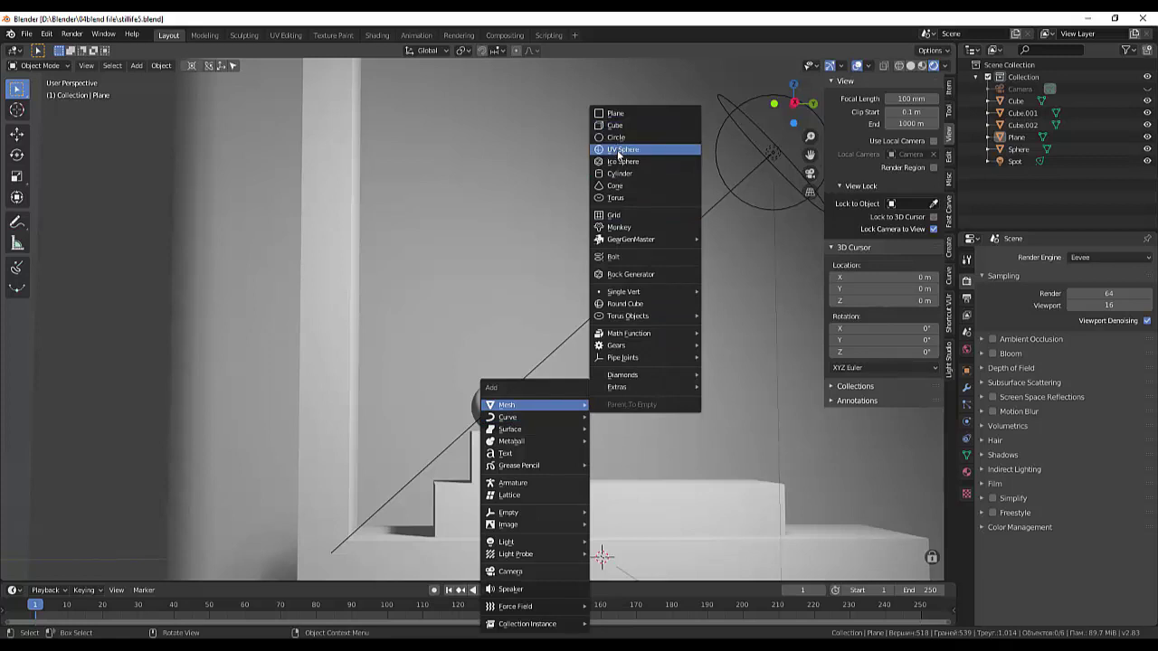
{"action": "left_click", "coordinate": [618, 152]}
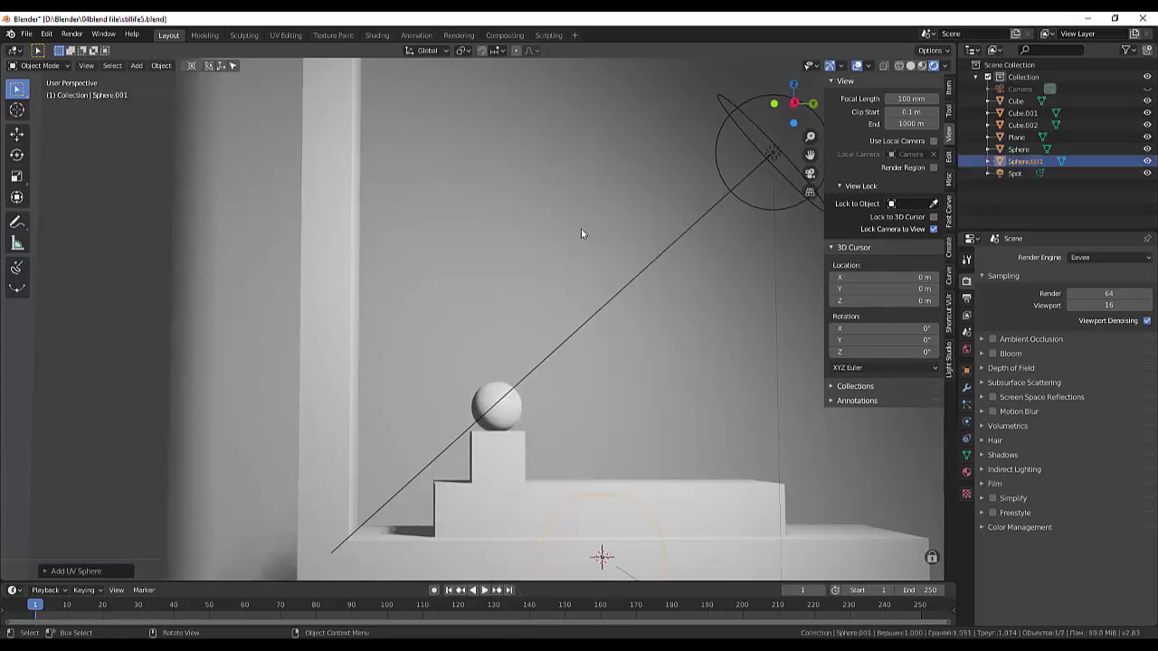
Give the new sphere 64 segments and move it above the small sphere
{"action": "left_click", "coordinate": [118, 572]}
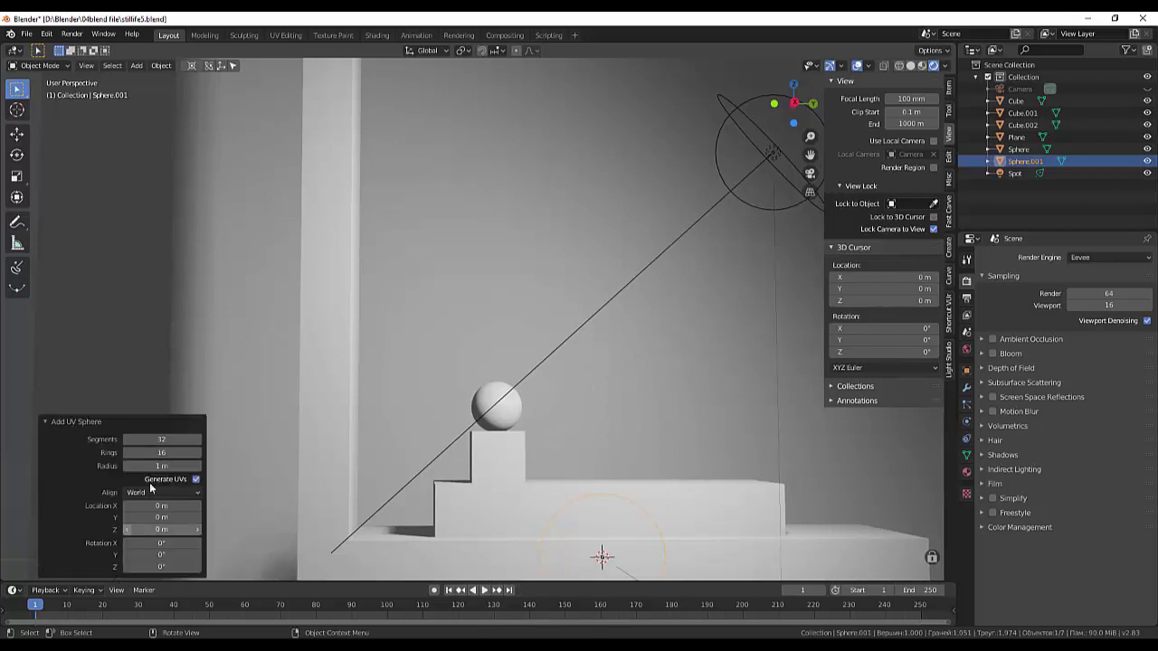
{"action": "left_click", "coordinate": [168, 439]}
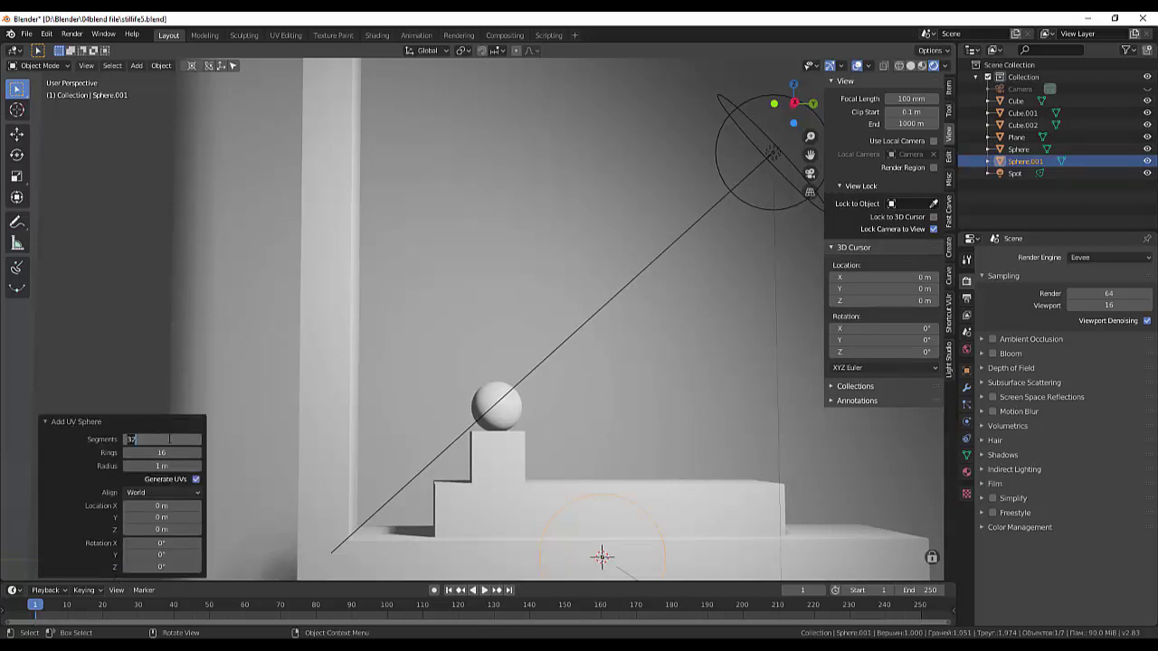
{"action": "type", "text": "64"}
{"action": "key", "text": "Return"}
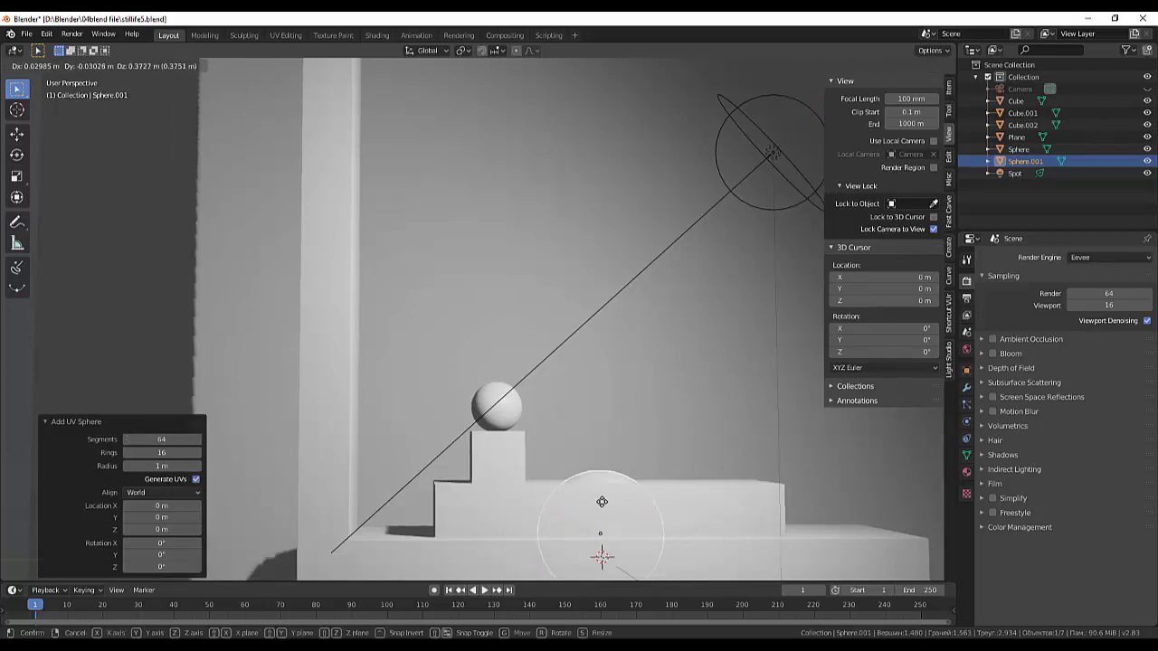
{"action": "key", "text": "g"}
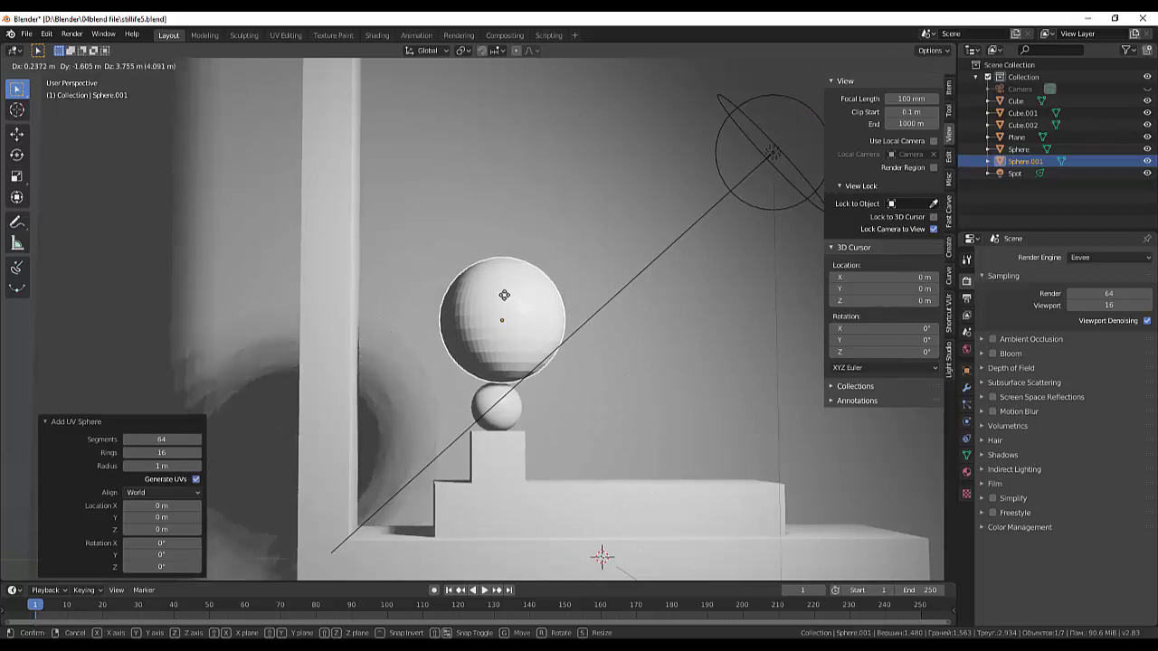
{"action": "left_click", "coordinate": [498, 294]}
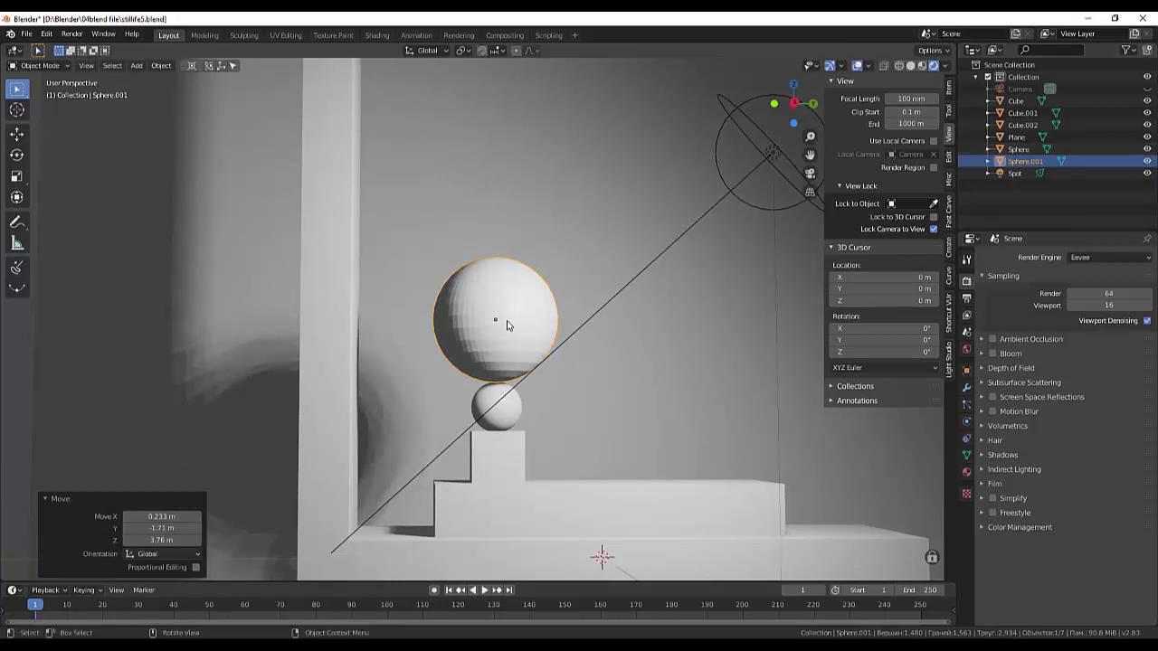
Isolate Sphere.001 in local view with solid shading, seen in front orthographic
{"action": "key", "text": "KP_Divide"}
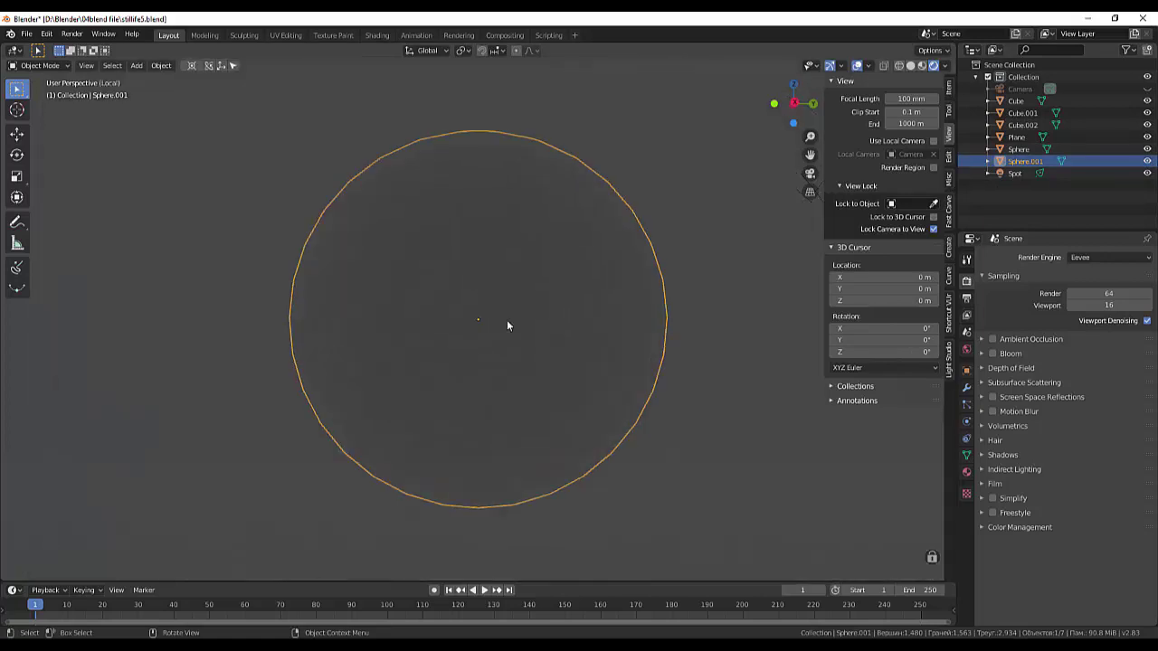
{"action": "scroll", "coordinate": [506, 319], "scroll_direction": "down", "scroll_amount": 1}
{"action": "scroll", "coordinate": [506, 331], "scroll_direction": "down", "scroll_amount": 2}
{"action": "scroll", "coordinate": [505, 333], "scroll_direction": "down", "scroll_amount": 2}
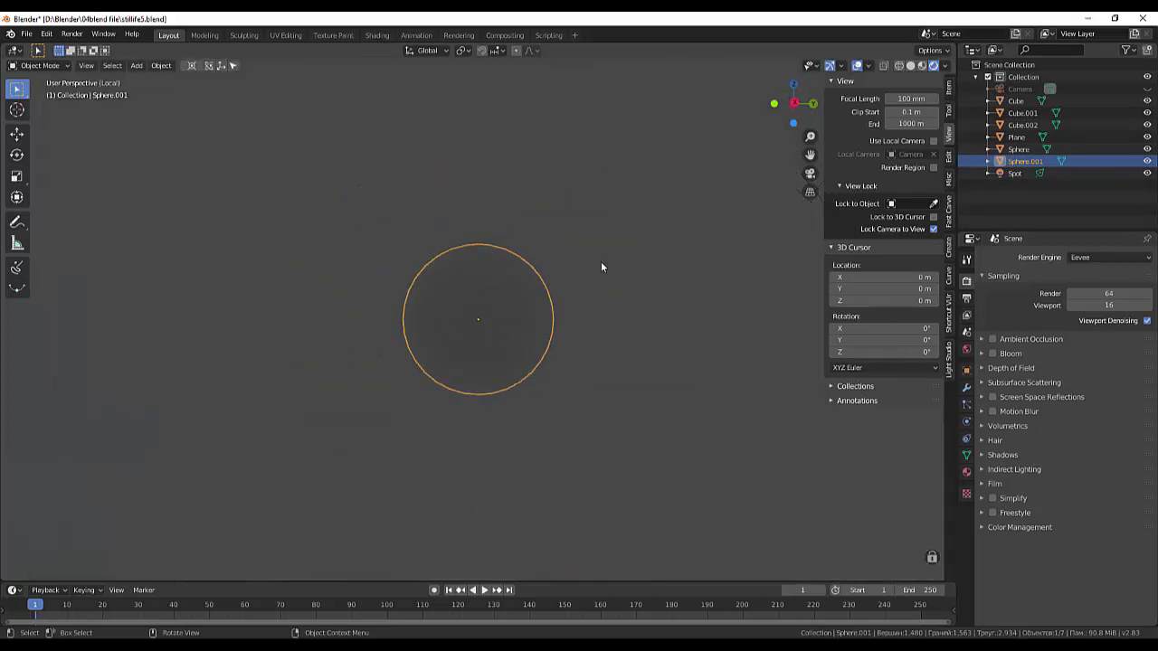
{"action": "left_click", "coordinate": [909, 66]}
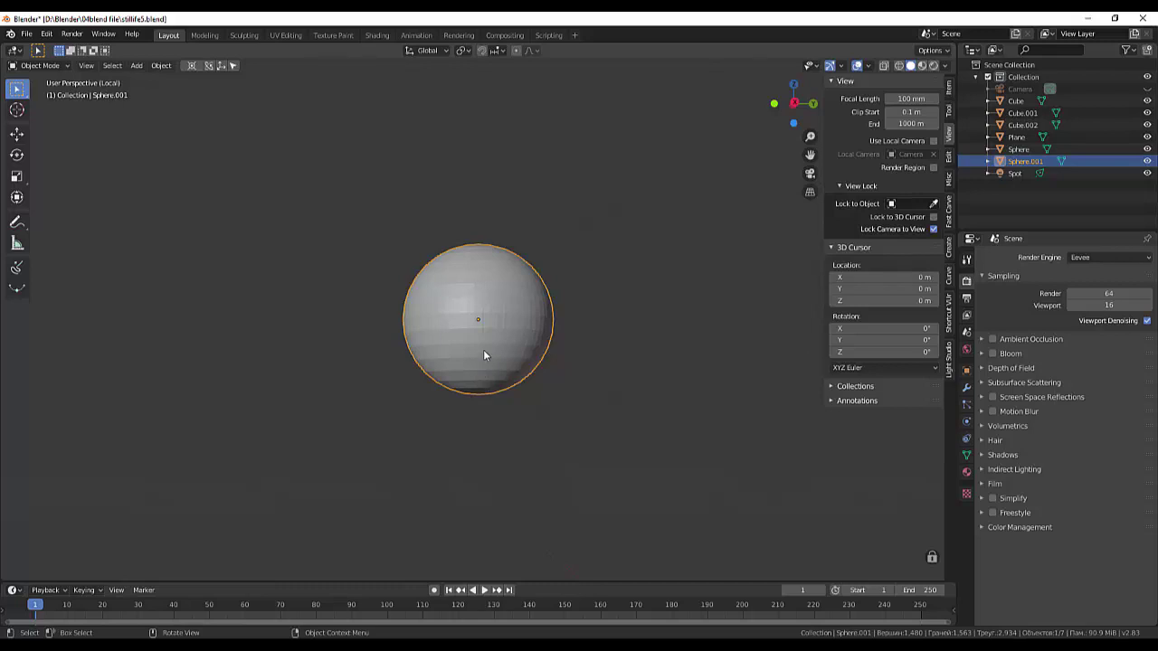
{"action": "scroll", "coordinate": [483, 353], "scroll_direction": "up", "scroll_amount": 2}
{"action": "scroll", "coordinate": [483, 354], "scroll_direction": "up", "scroll_amount": 1}
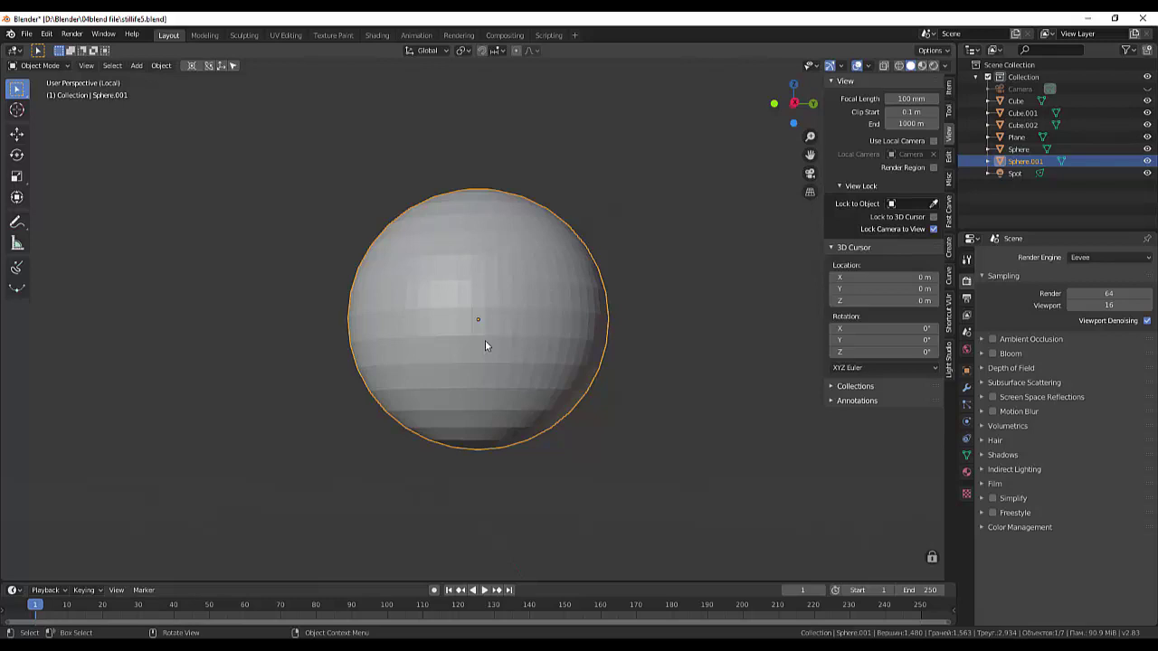
{"action": "scroll", "coordinate": [485, 345], "scroll_direction": "down", "scroll_amount": 3}
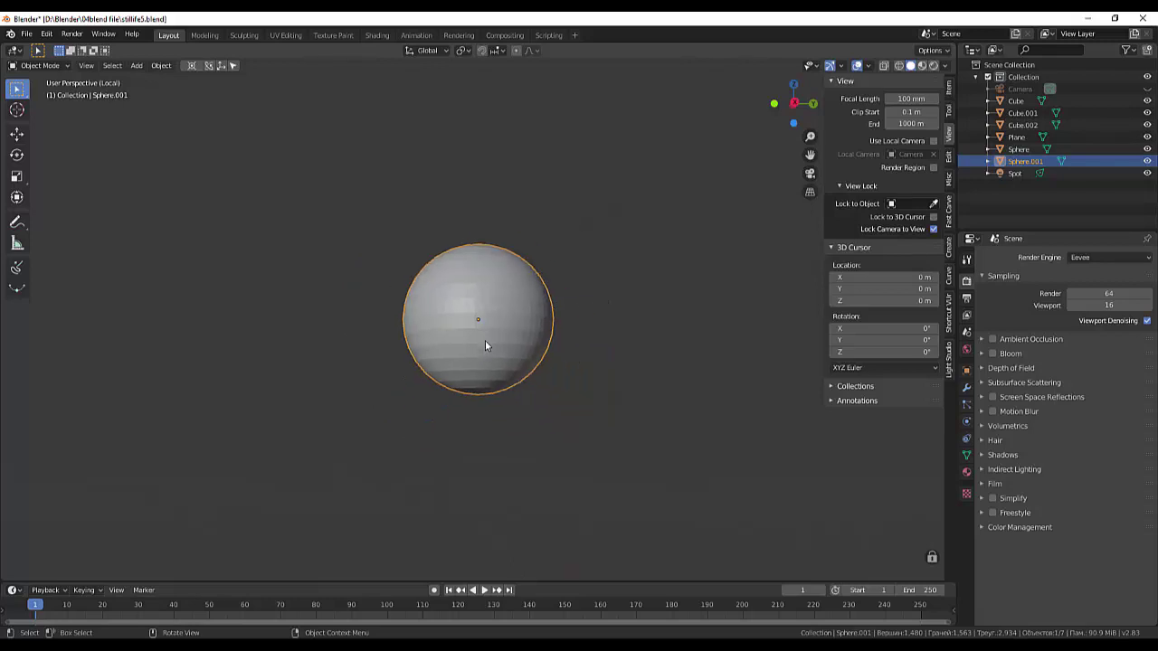
{"action": "key", "text": "KP_1"}
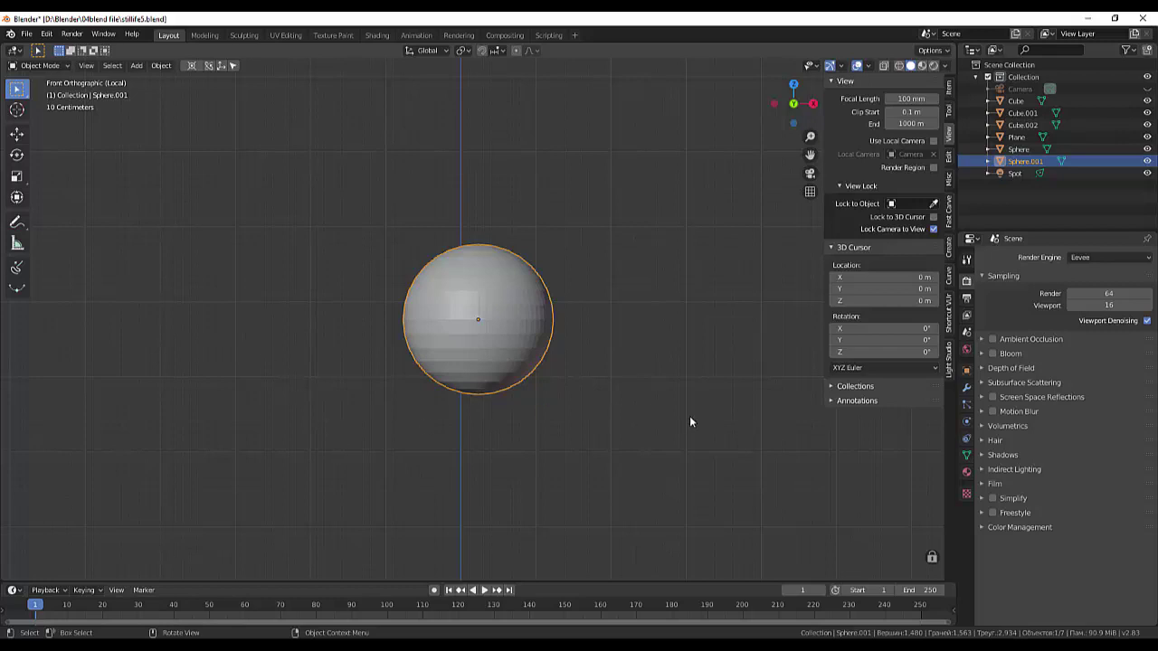
Scale the sphere 1.777 along Z and 1.075 along X into an egg shape
{"action": "key", "text": "s"}
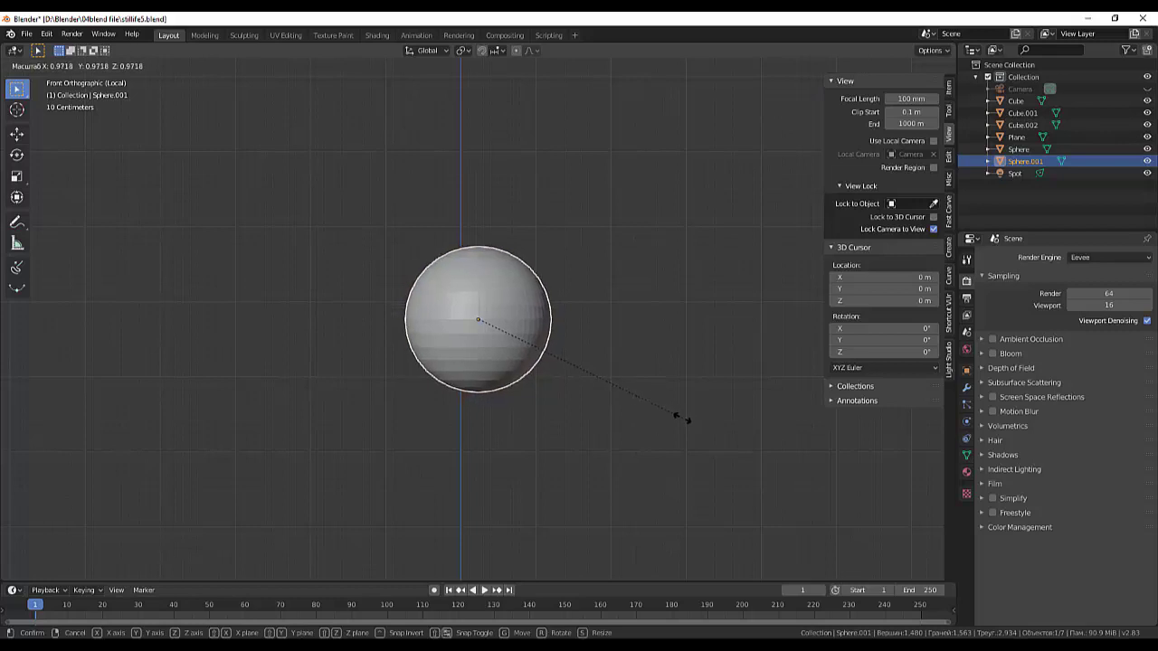
{"action": "key", "text": "z"}
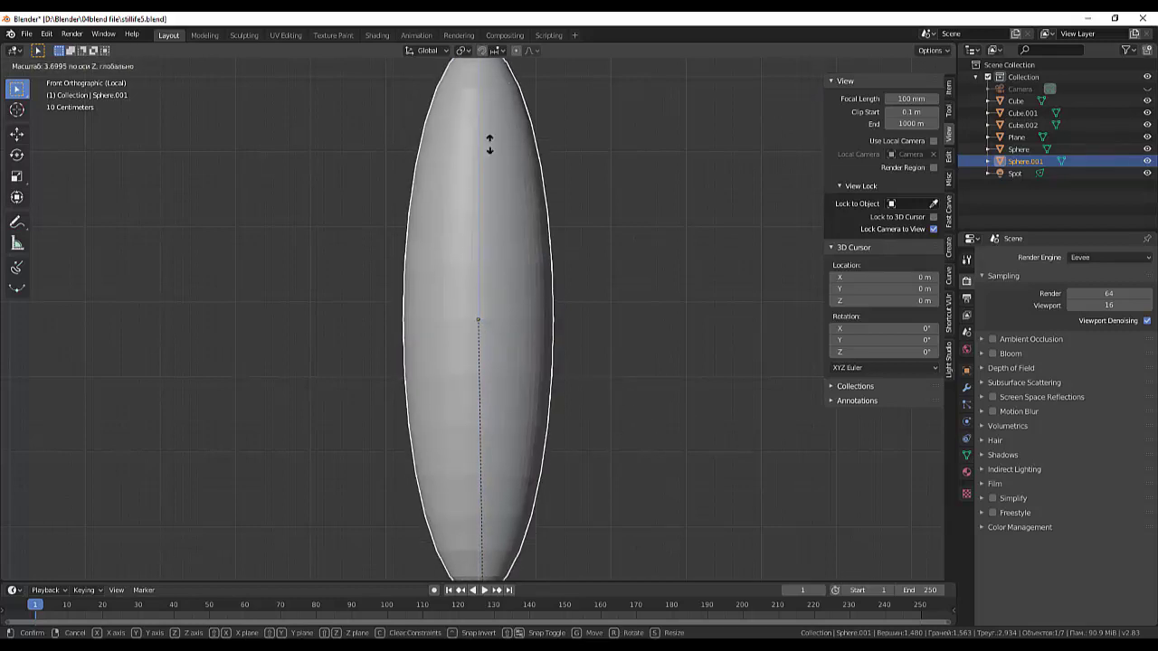
{"action": "left_click", "coordinate": [511, 217]}
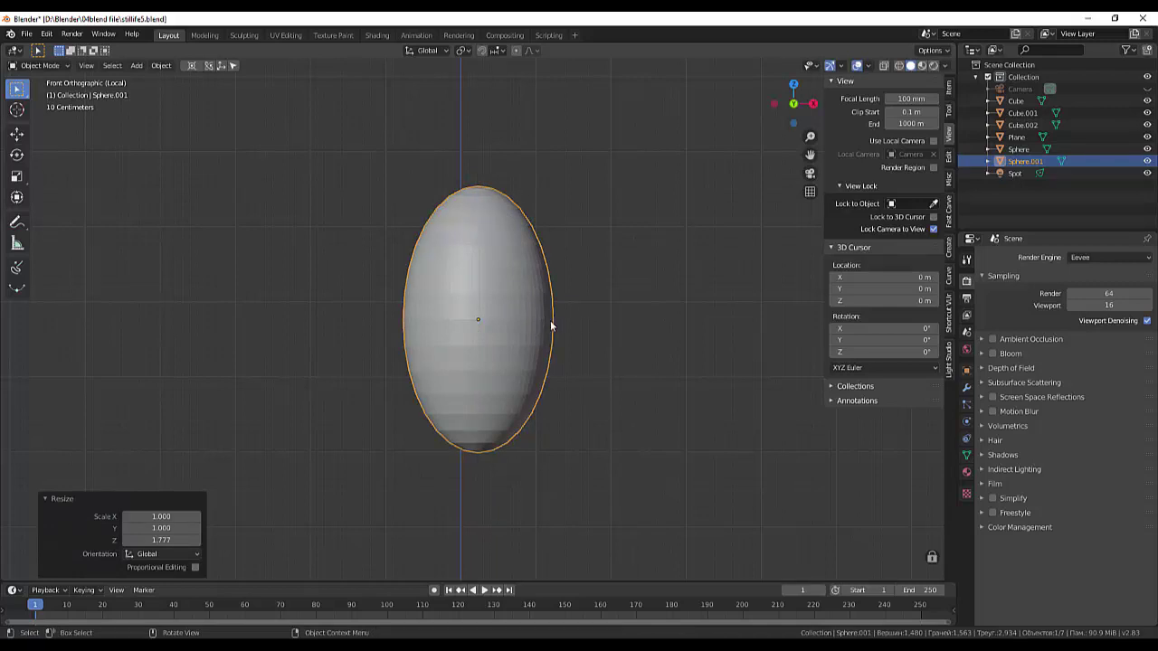
{"action": "key", "text": "s"}
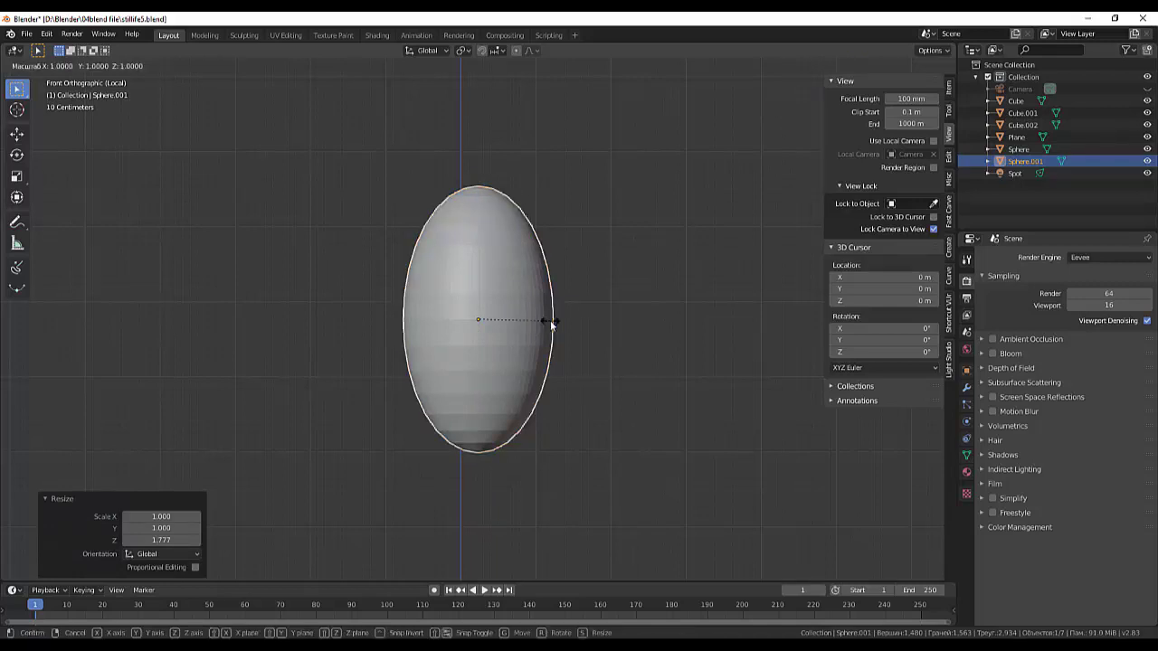
{"action": "key", "text": "x"}
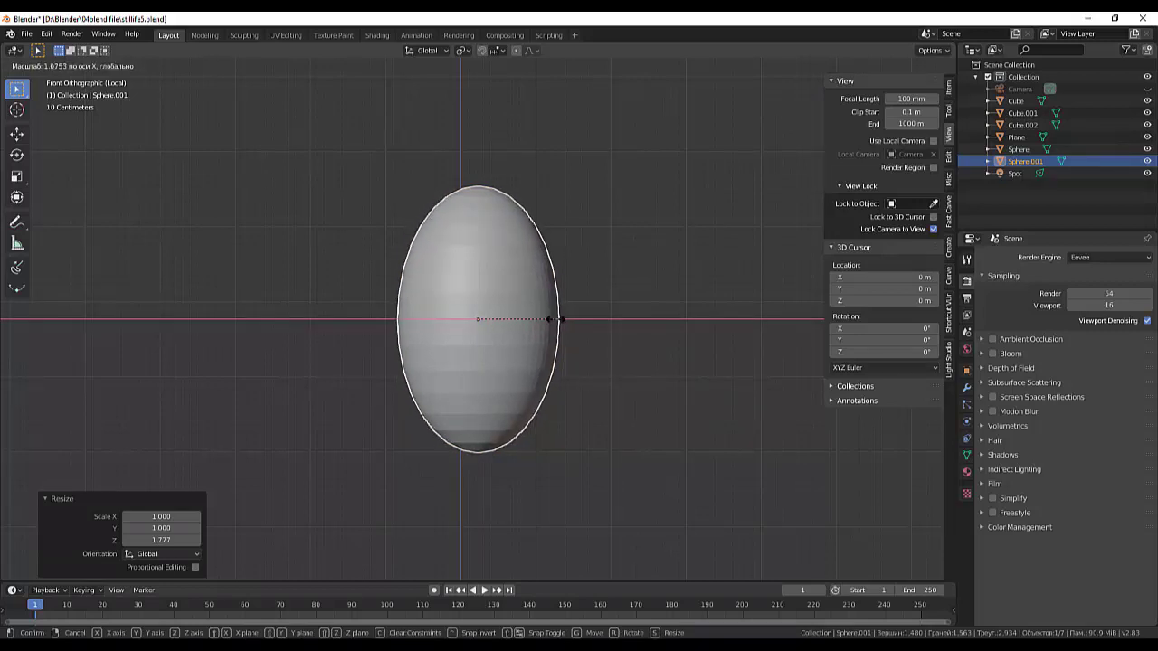
{"action": "left_click", "coordinate": [554, 322]}
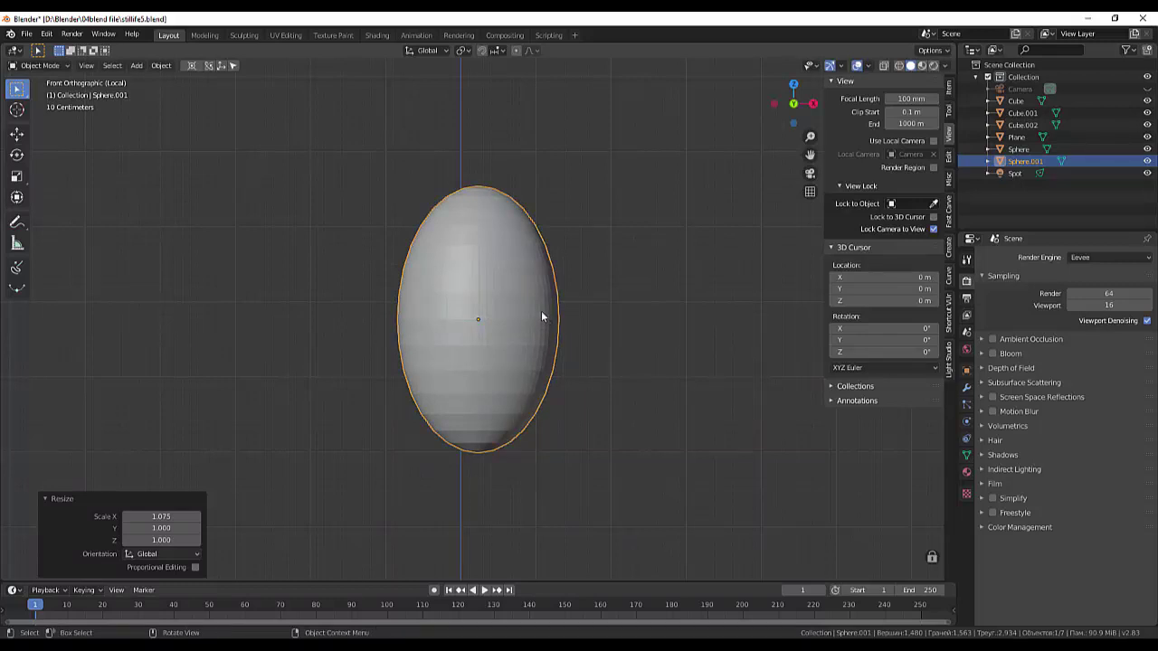
{"action": "left_click", "coordinate": [537, 310]}
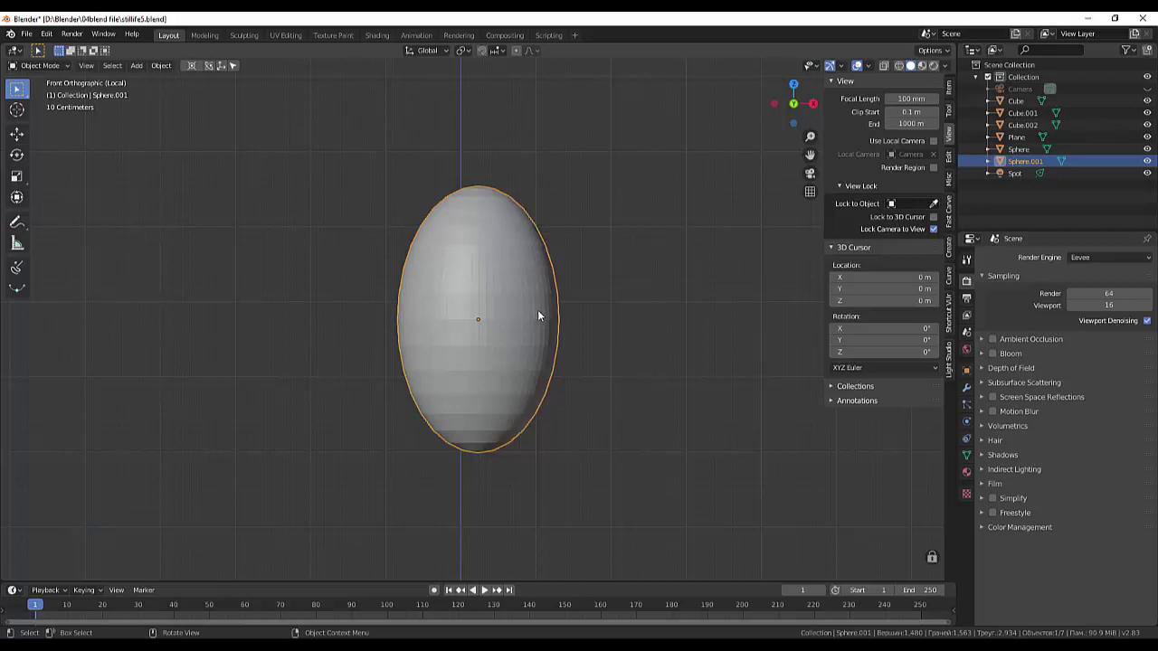
Stay in Object Mode and turn on X-ray for the ellipsoid
{"action": "left_click", "coordinate": [36, 65]}
{"action": "left_click", "coordinate": [41, 82]}
{"action": "left_click", "coordinate": [883, 66]}
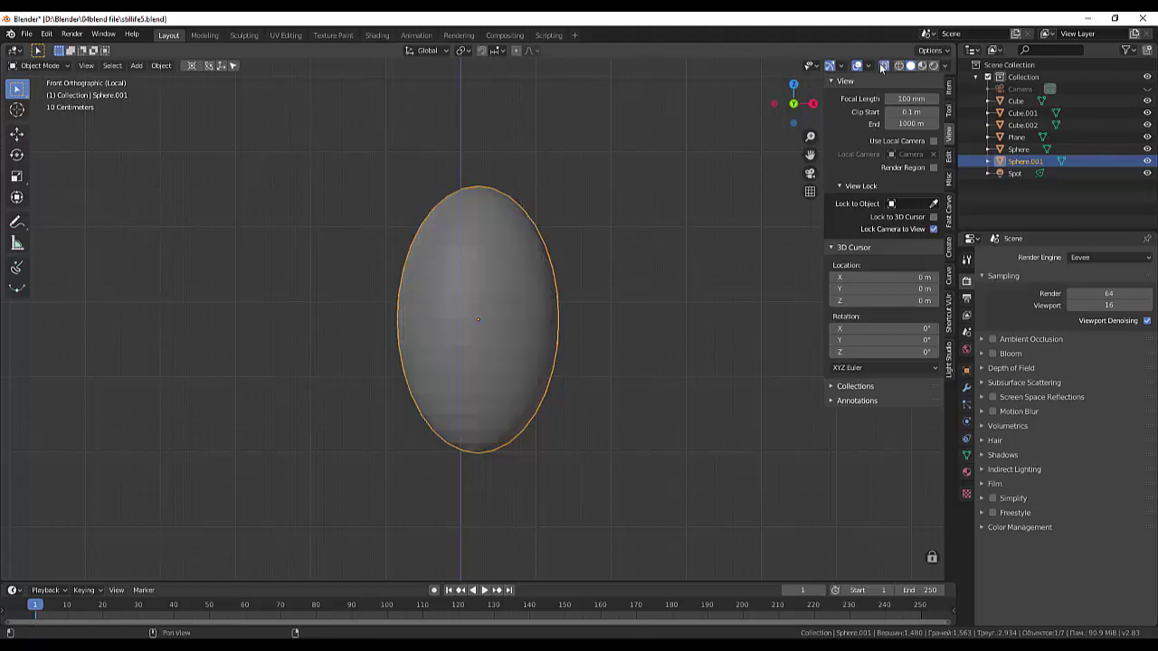
In Edit Mode, delete the ellipsoid's upper-half faces, leaving an open 576-face shell
{"action": "left_click", "coordinate": [38, 65]}
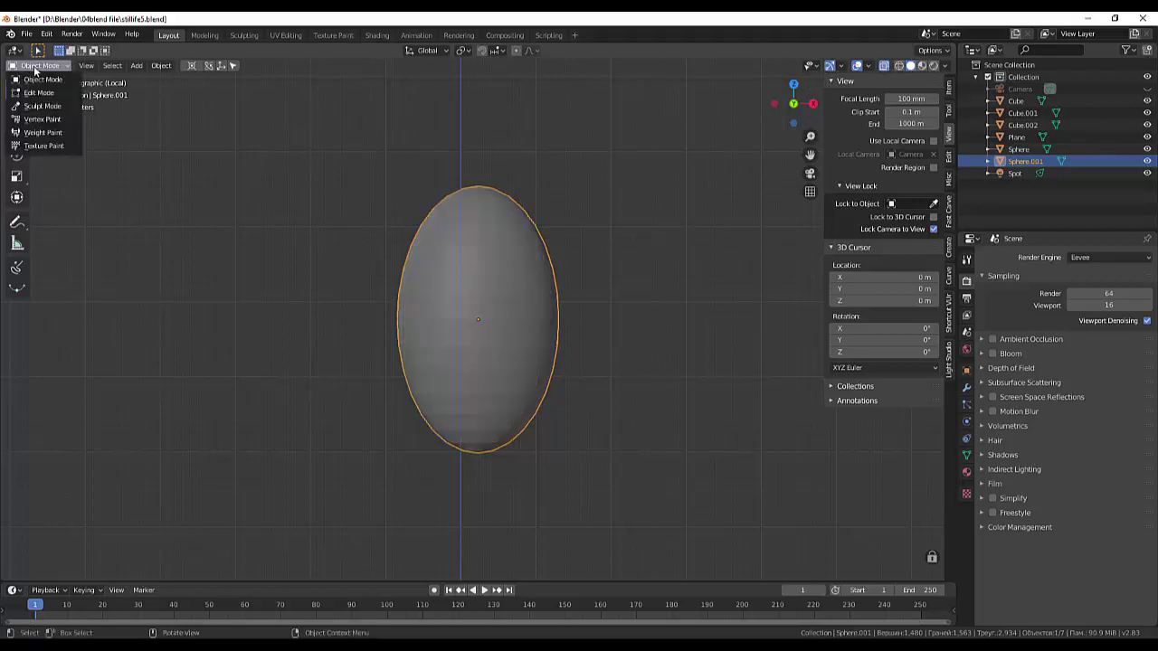
{"action": "left_click", "coordinate": [47, 93]}
{"action": "left_click_drag", "start_coordinate": [344, 145], "coordinate": [635, 290]}
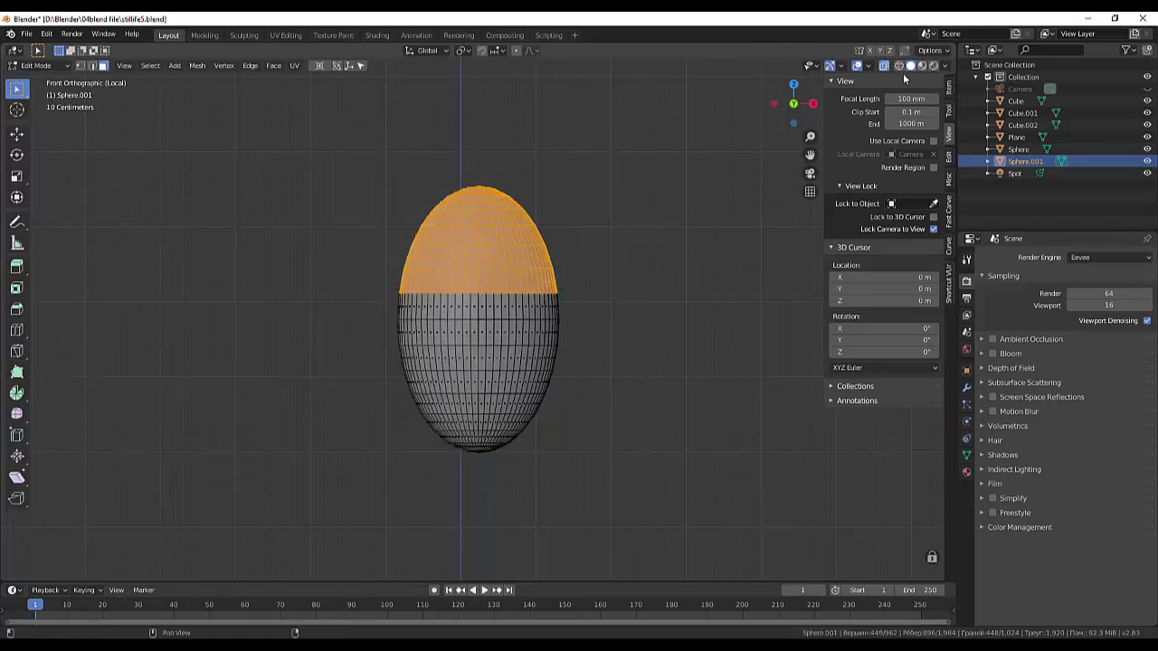
{"action": "key", "text": "x"}
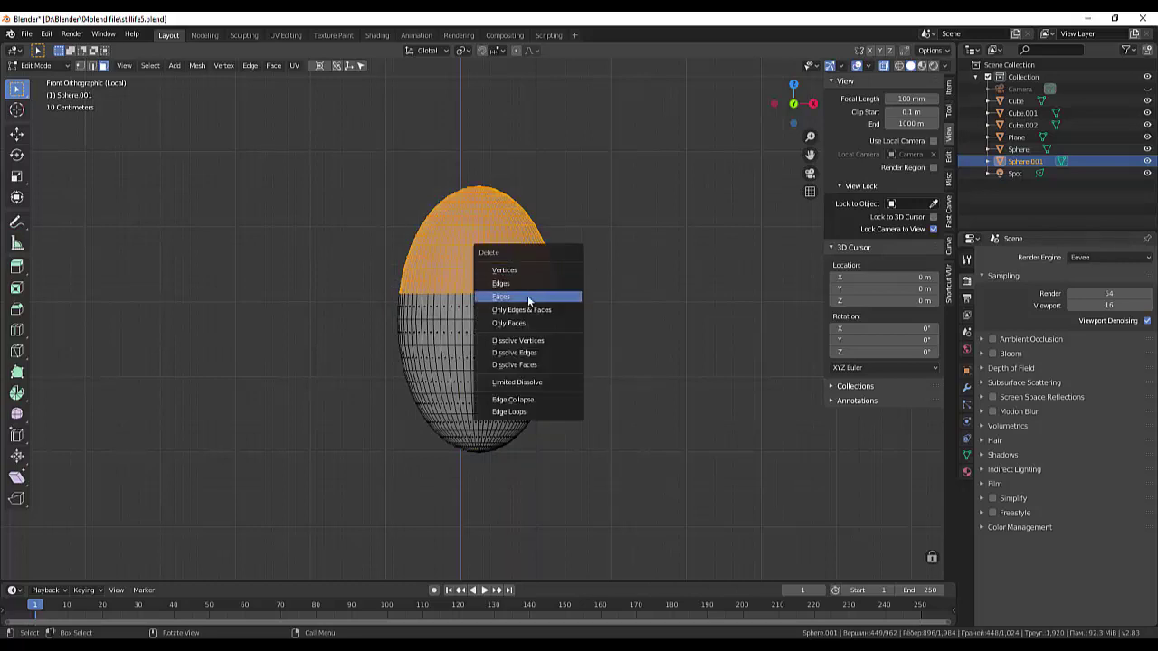
{"action": "left_click", "coordinate": [530, 299]}
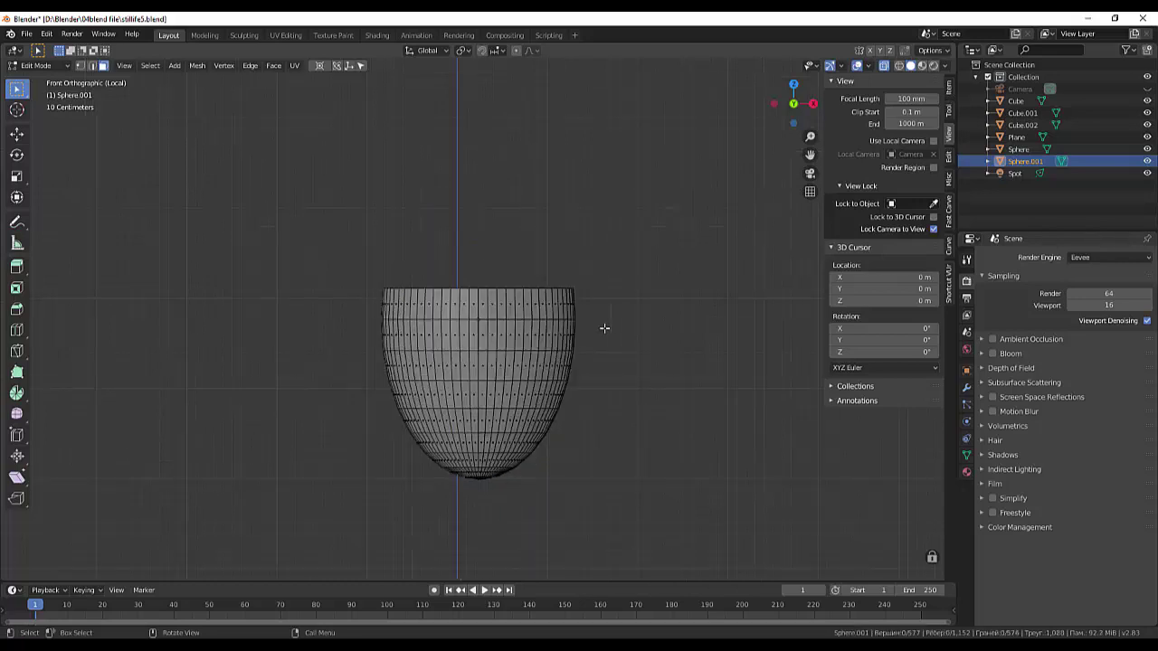
{"action": "scroll", "coordinate": [604, 329], "scroll_direction": "up", "scroll_amount": 3}
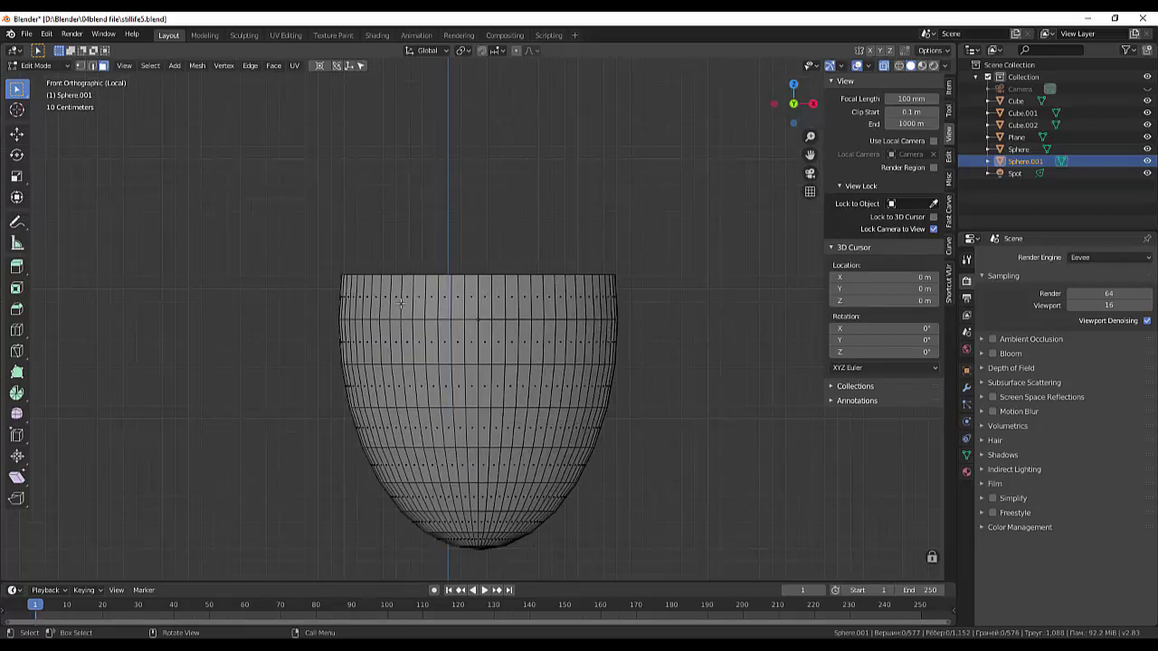
{"action": "scroll", "coordinate": [416, 317], "scroll_direction": "up", "scroll_amount": 1}
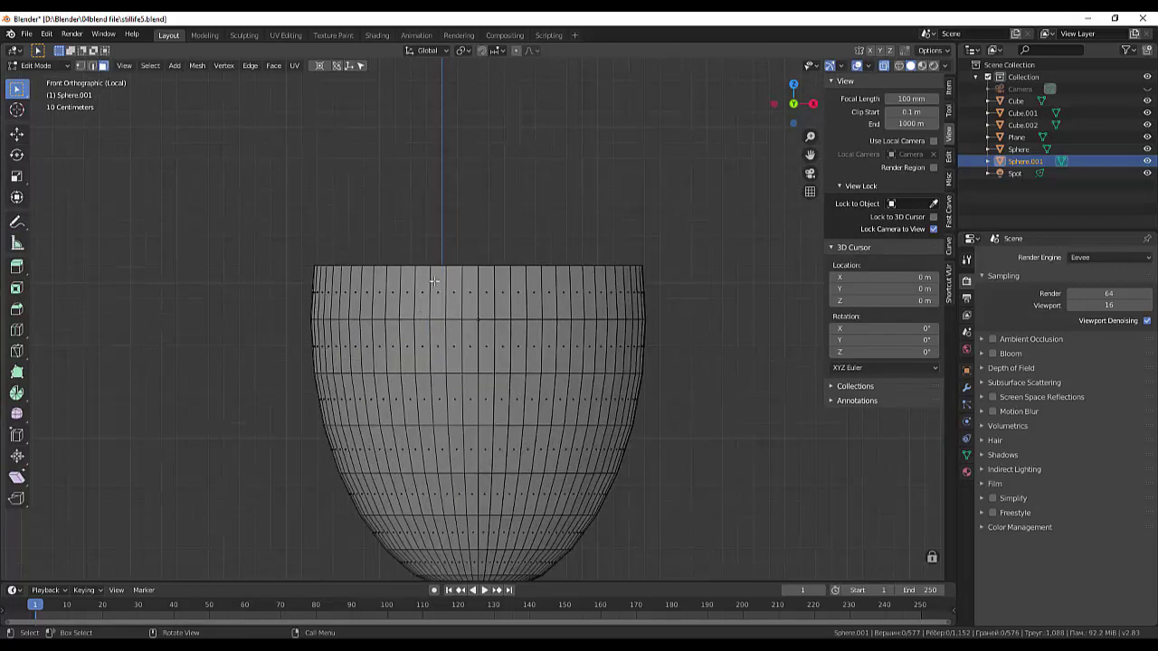
Select the cup's top edge loop and scale it outward to 1.048
{"action": "left_click", "coordinate": [92, 66]}
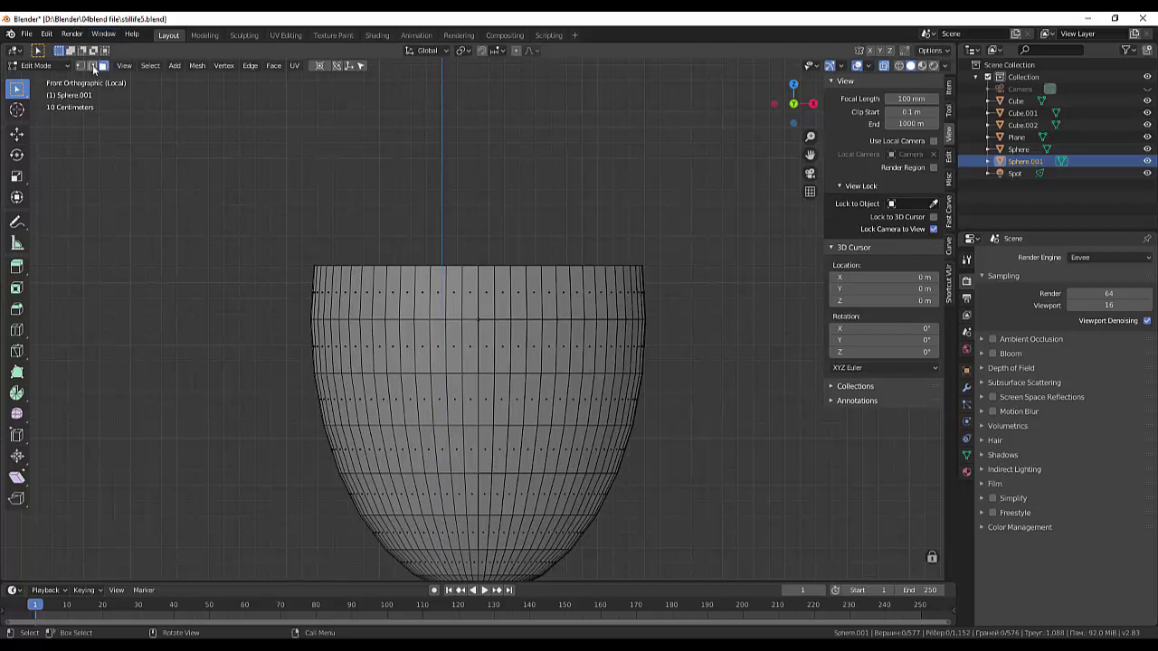
{"action": "left_click", "coordinate": [454, 267], "text": "alt"}
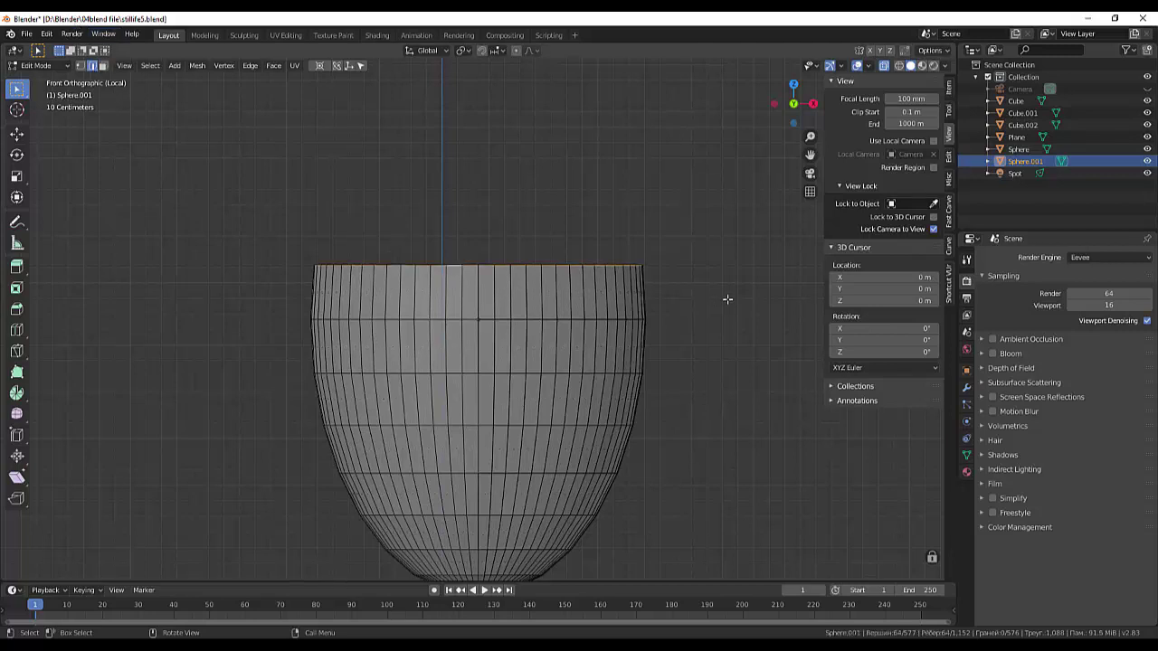
{"action": "mouse_move", "coordinate": [728, 299]}
{"action": "middle_mouse_down"}
{"action": "mouse_move", "coordinate": [739, 323]}
{"action": "mouse_move", "coordinate": [732, 297]}
{"action": "middle_mouse_up"}
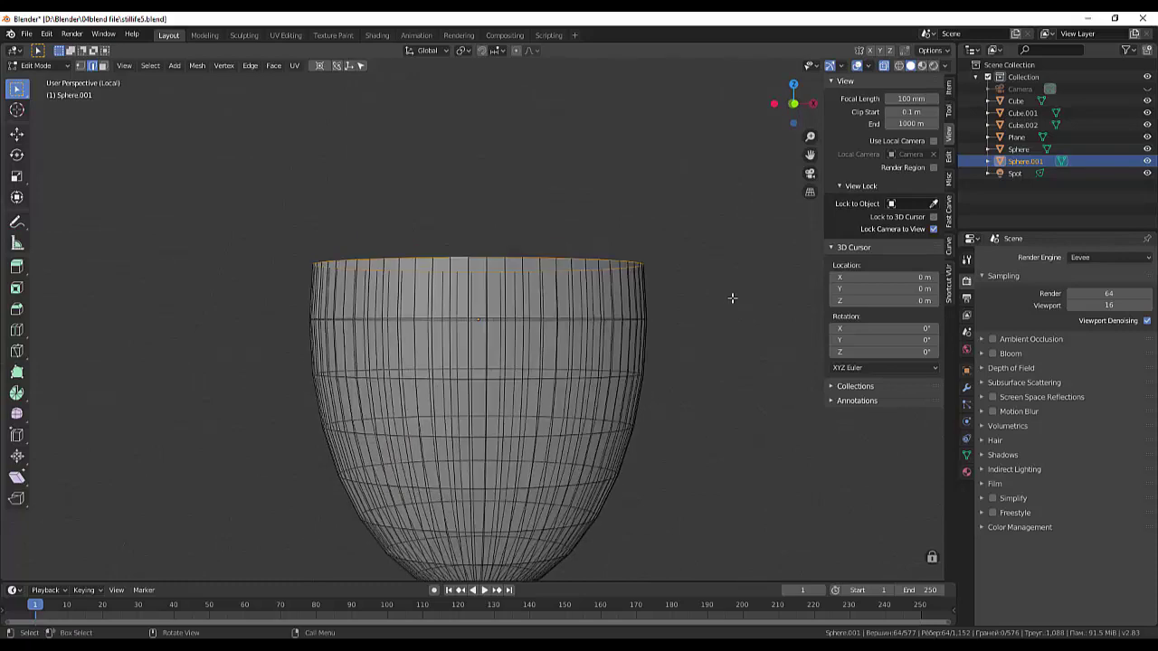
{"action": "key", "text": "KP_3"}
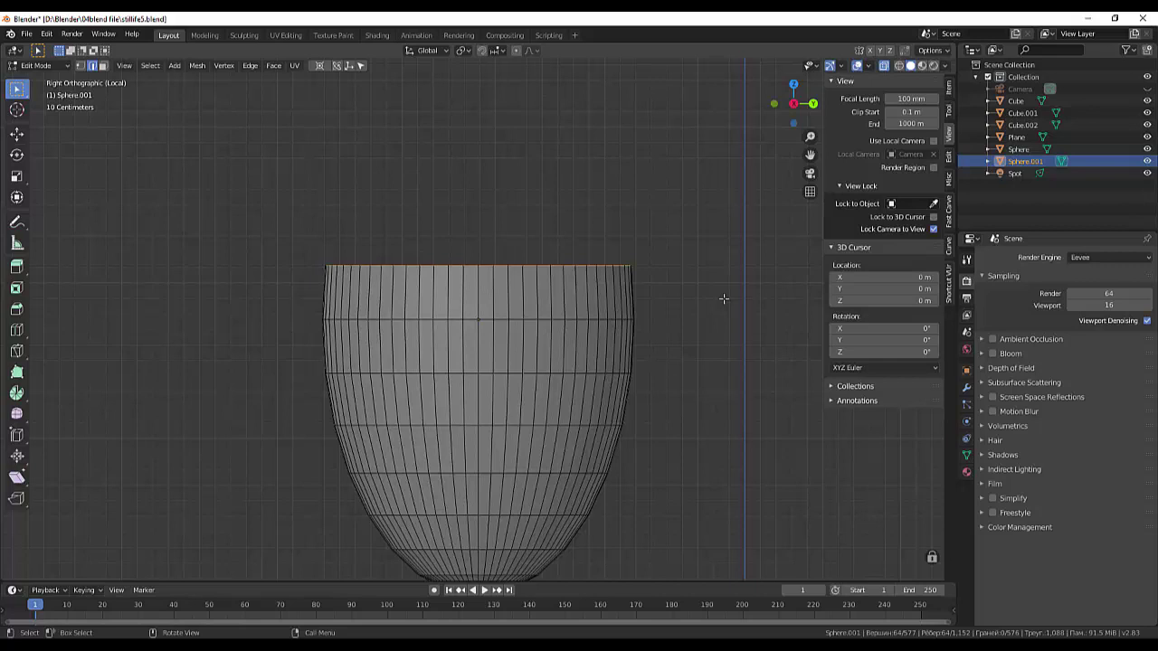
{"action": "key", "text": "s"}
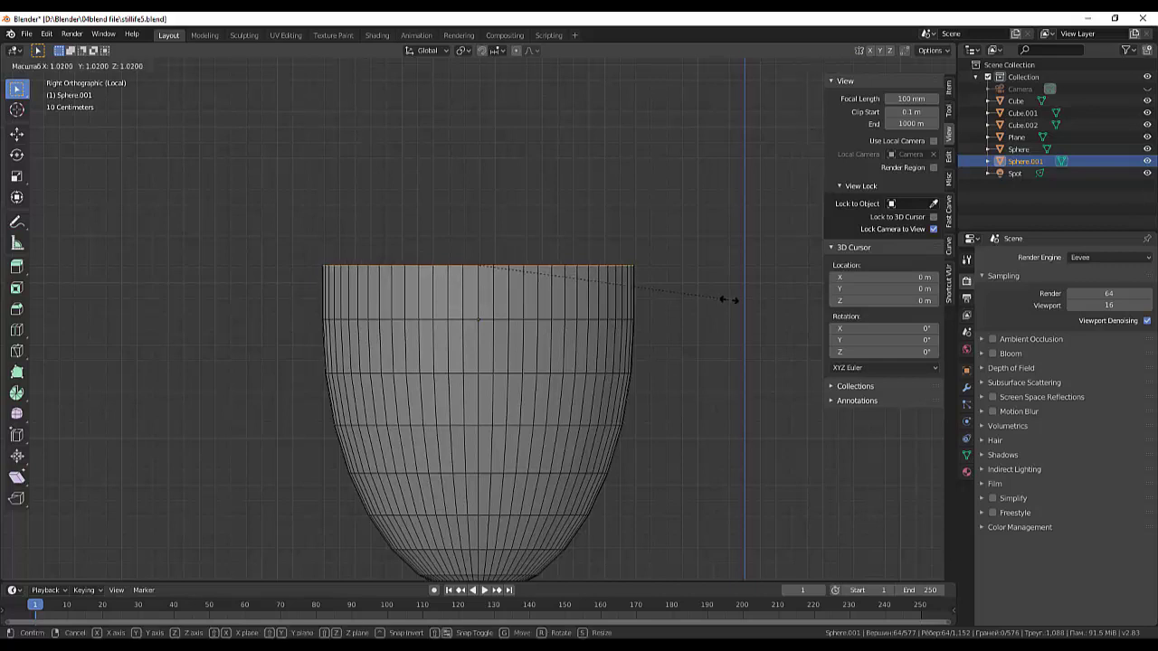
{"action": "left_click", "coordinate": [734, 300]}
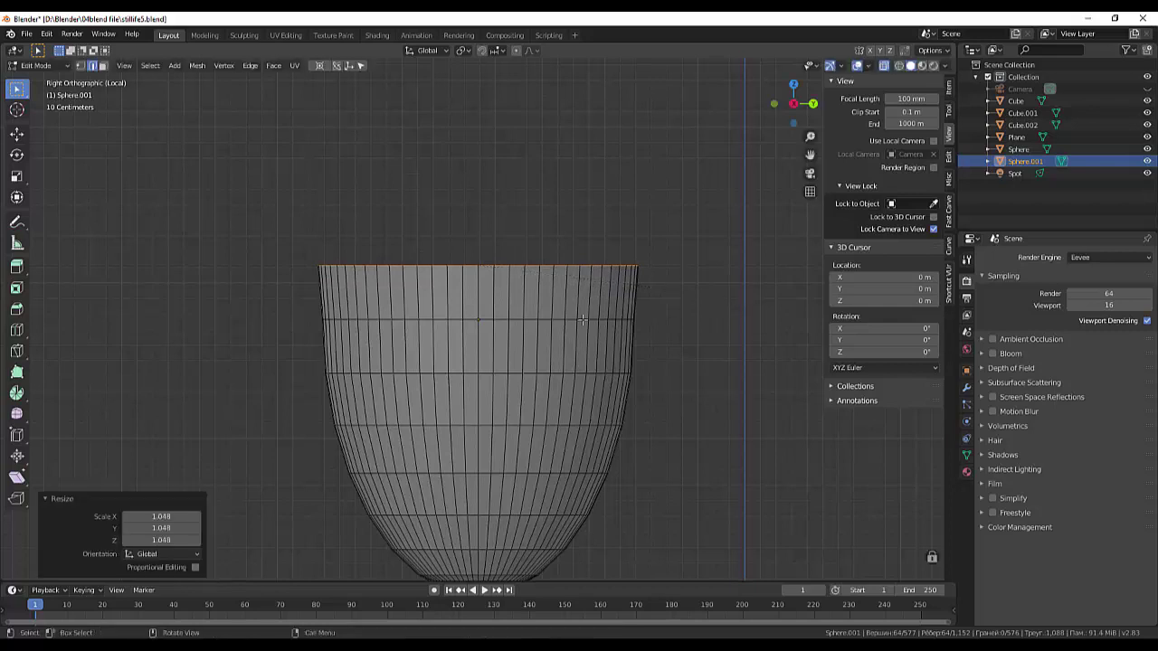
Scale the loop just below the rim outward to 1.017, then inspect the cup
{"action": "left_click", "coordinate": [557, 320], "text": "alt"}
{"action": "key", "text": "s"}
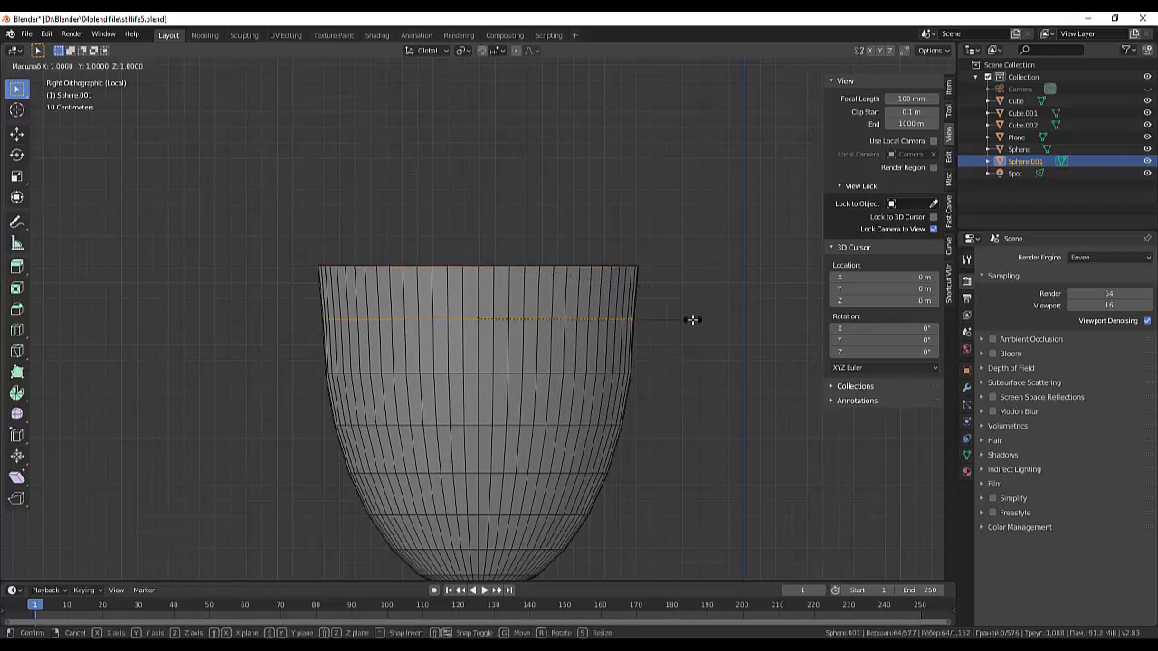
{"action": "left_click", "coordinate": [696, 319]}
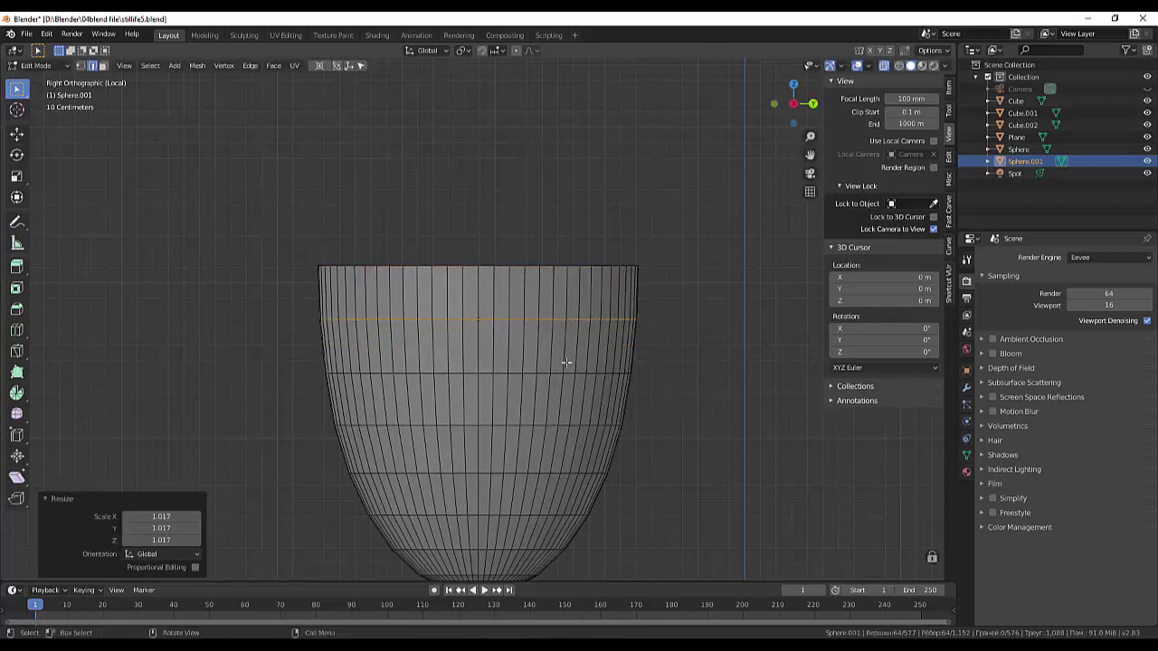
{"action": "scroll", "coordinate": [590, 380], "scroll_direction": "down", "scroll_amount": 1}
{"action": "scroll", "coordinate": [610, 401], "scroll_direction": "down", "scroll_amount": 1}
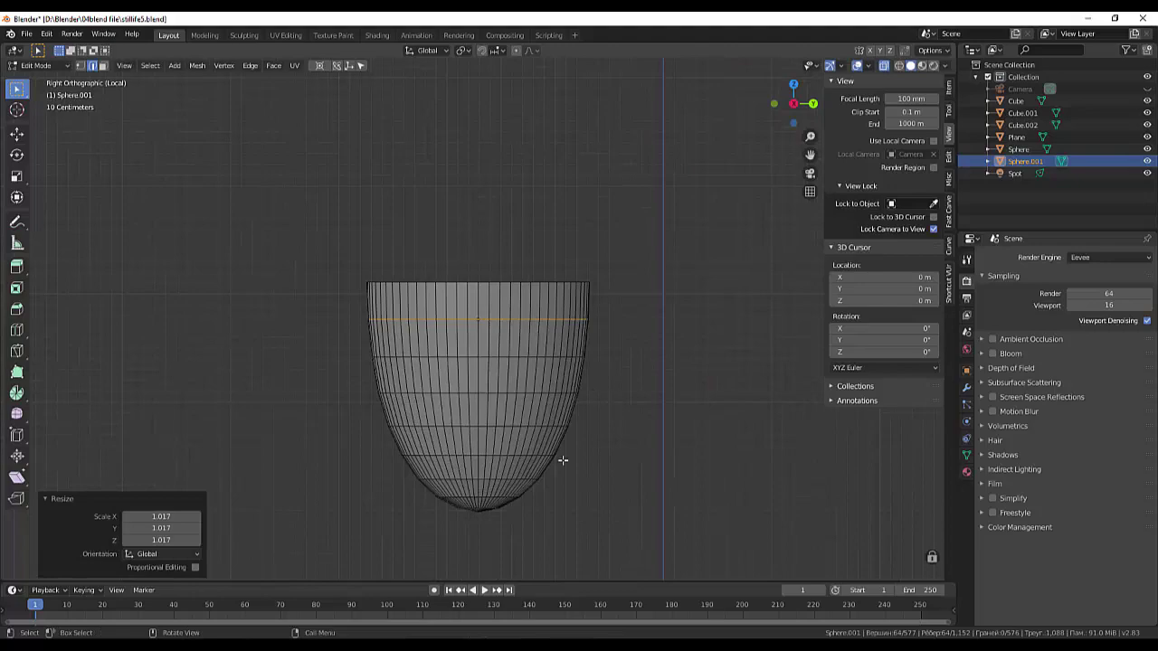
{"action": "mouse_move", "coordinate": [563, 458]}
{"action": "middle_mouse_down"}
{"action": "mouse_move", "coordinate": [576, 382]}
{"action": "mouse_move", "coordinate": [641, 256]}
{"action": "mouse_move", "coordinate": [646, 299]}
{"action": "mouse_move", "coordinate": [689, 395]}
{"action": "middle_mouse_up"}
{"action": "middle_click_drag", "start_coordinate": [587, 473], "coordinate": [572, 426]}
{"action": "left_click", "coordinate": [506, 373]}
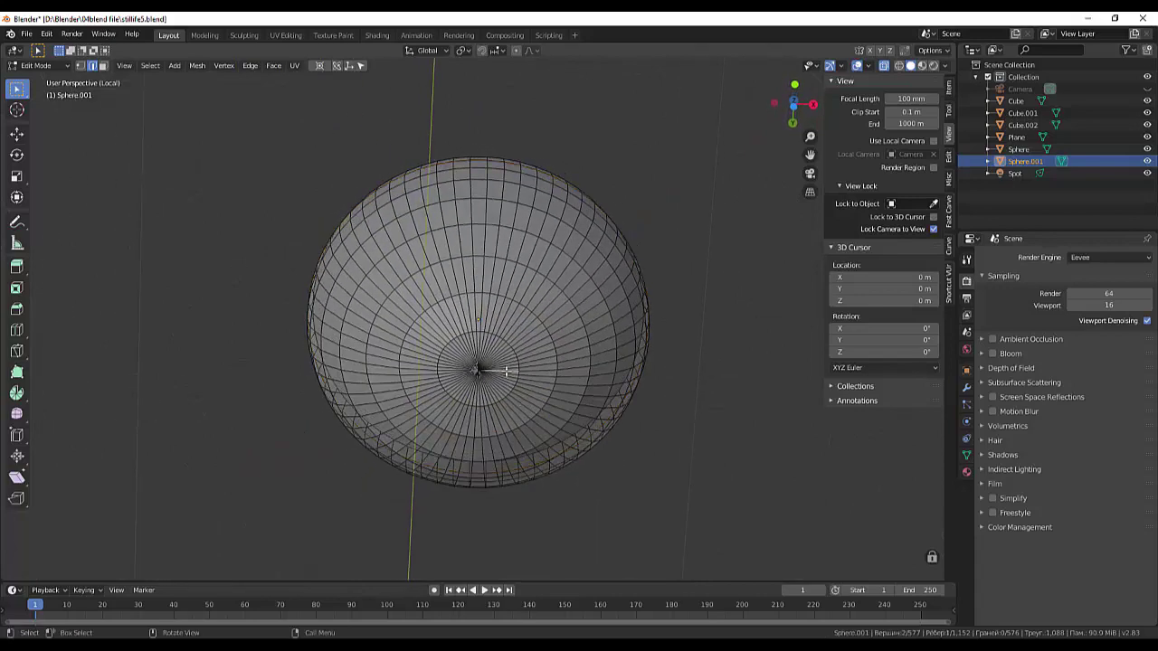
{"action": "left_click", "coordinate": [103, 65]}
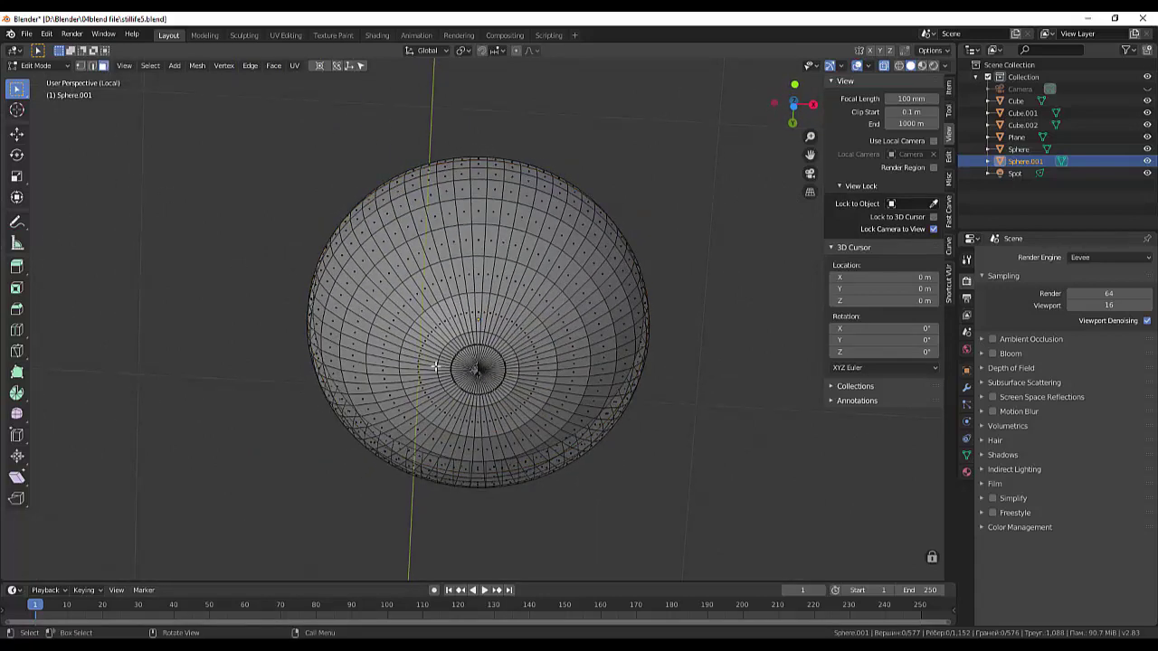
{"action": "left_click", "coordinate": [500, 370]}
{"action": "left_click_drag", "start_coordinate": [18, 91], "coordinate": [55, 139]}
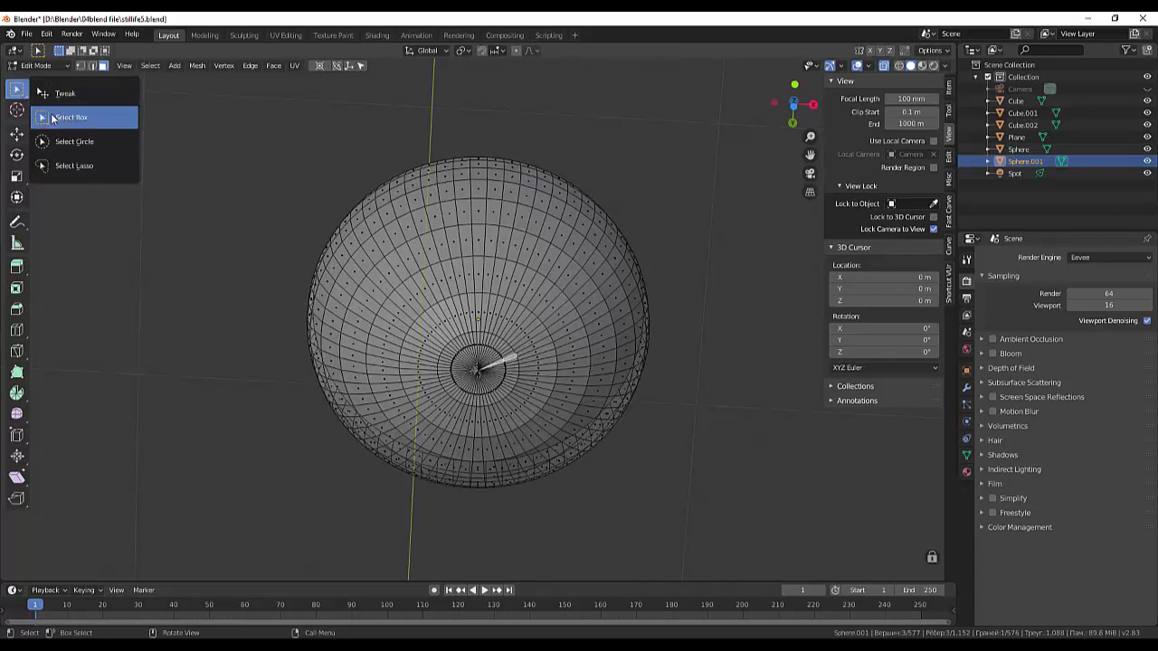
{"action": "left_click_drag", "start_coordinate": [484, 385], "coordinate": [469, 371]}
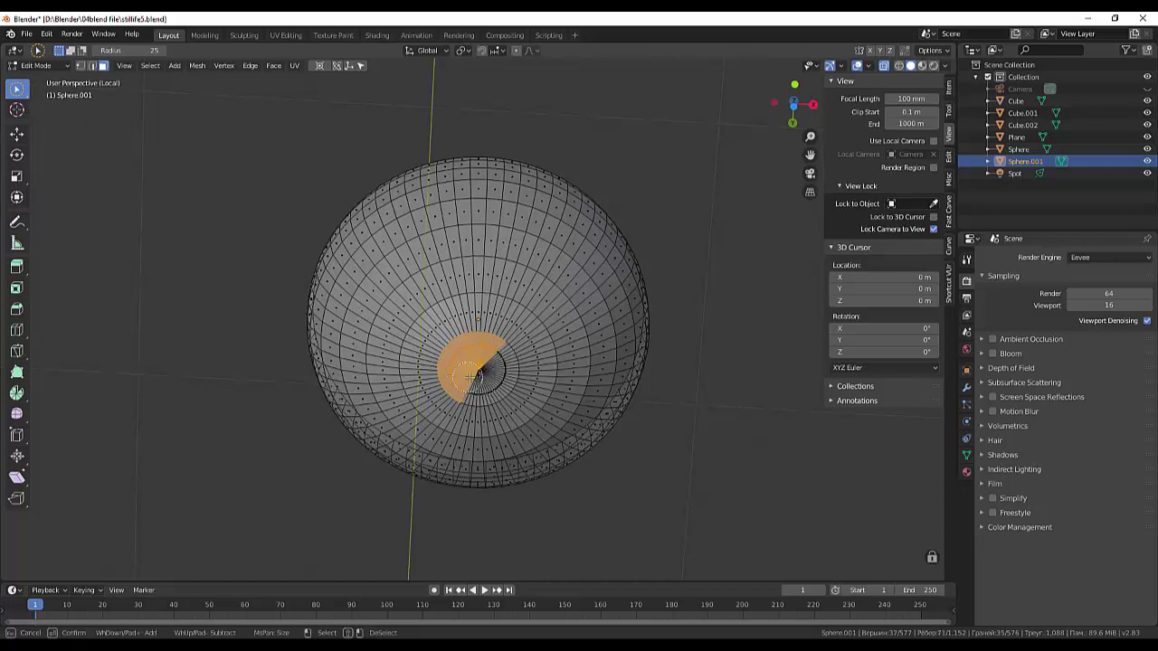
{"action": "mouse_move", "coordinate": [479, 379]}
{"action": "left_mouse_down"}
{"action": "mouse_move", "coordinate": [488, 374]}
{"action": "mouse_move", "coordinate": [482, 389]}
{"action": "left_mouse_up"}
{"action": "middle_click_drag", "start_coordinate": [609, 379], "coordinate": [604, 468]}
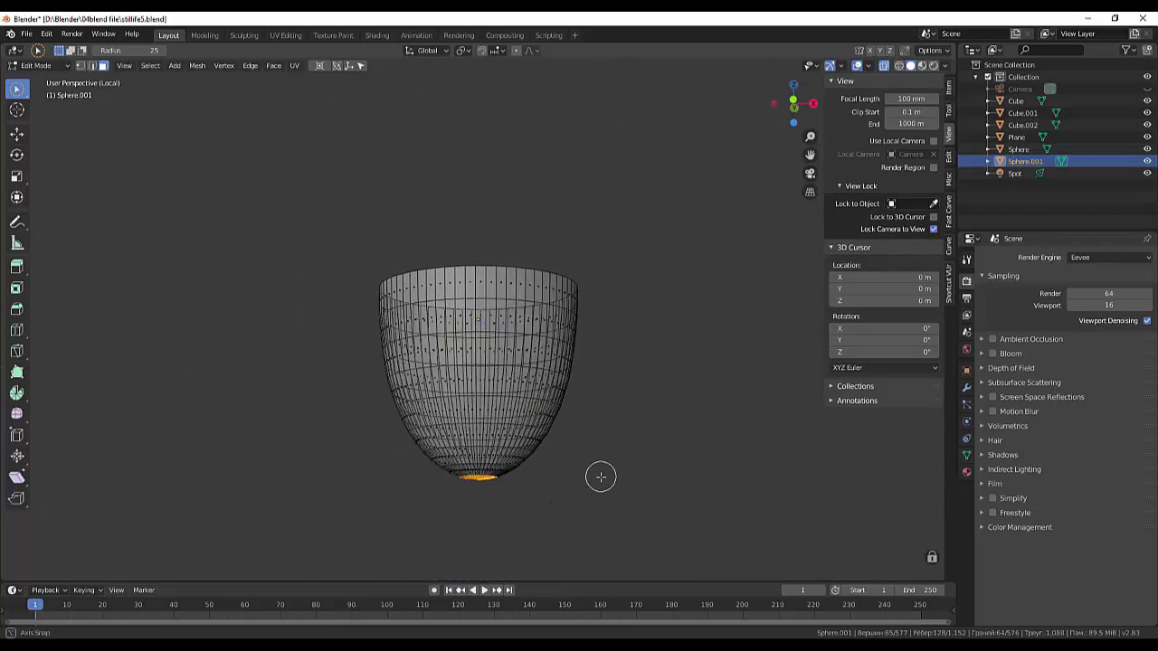
{"action": "middle_click_drag", "start_coordinate": [605, 468], "coordinate": [599, 486]}
{"action": "scroll", "coordinate": [597, 488], "scroll_direction": "up", "scroll_amount": 2}
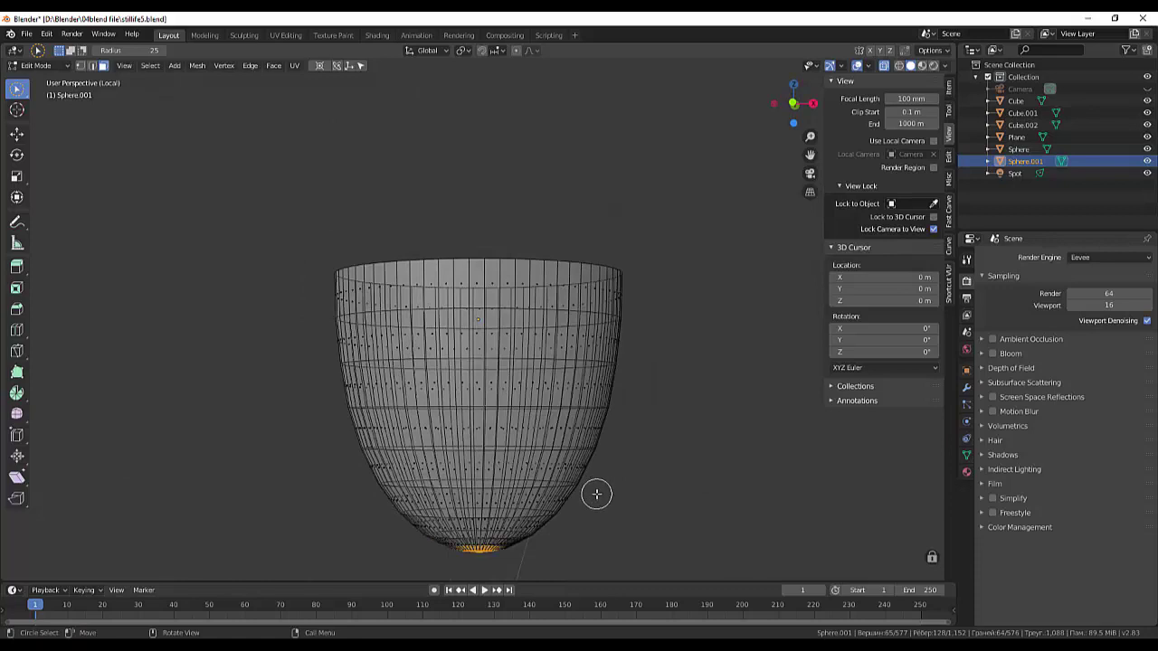
{"action": "left_click", "coordinate": [630, 526]}
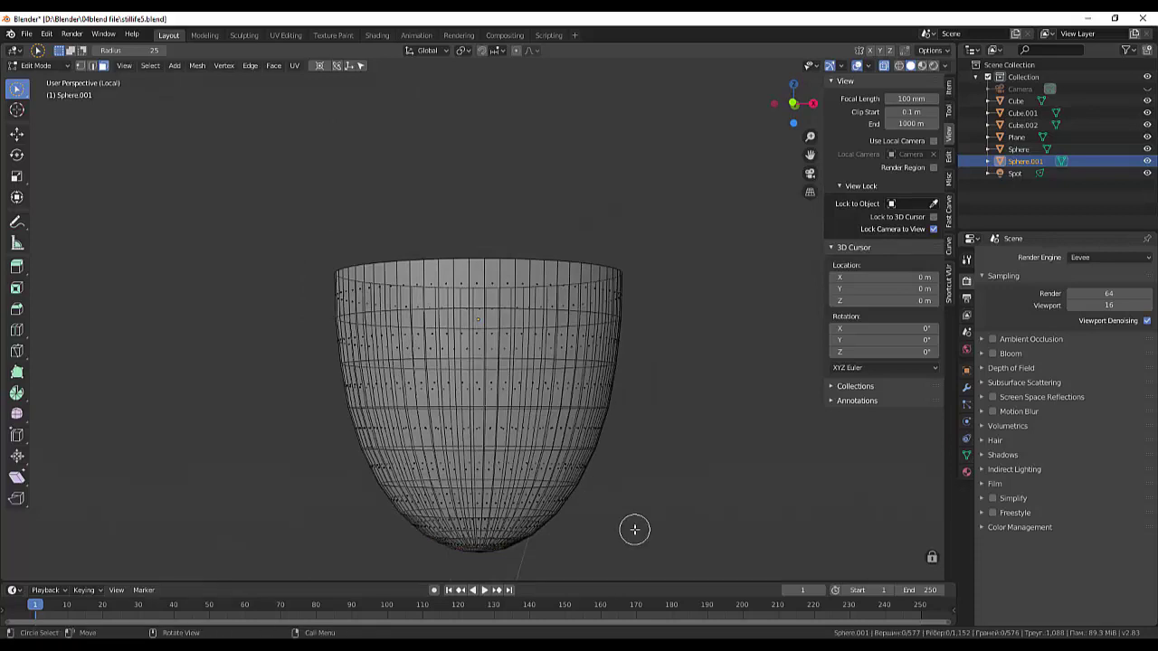
{"action": "mouse_move", "coordinate": [634, 528]}
{"action": "middle_mouse_down"}
{"action": "mouse_move", "coordinate": [636, 458]}
{"action": "mouse_move", "coordinate": [636, 537]}
{"action": "mouse_move", "coordinate": [635, 476]}
{"action": "middle_mouse_up"}
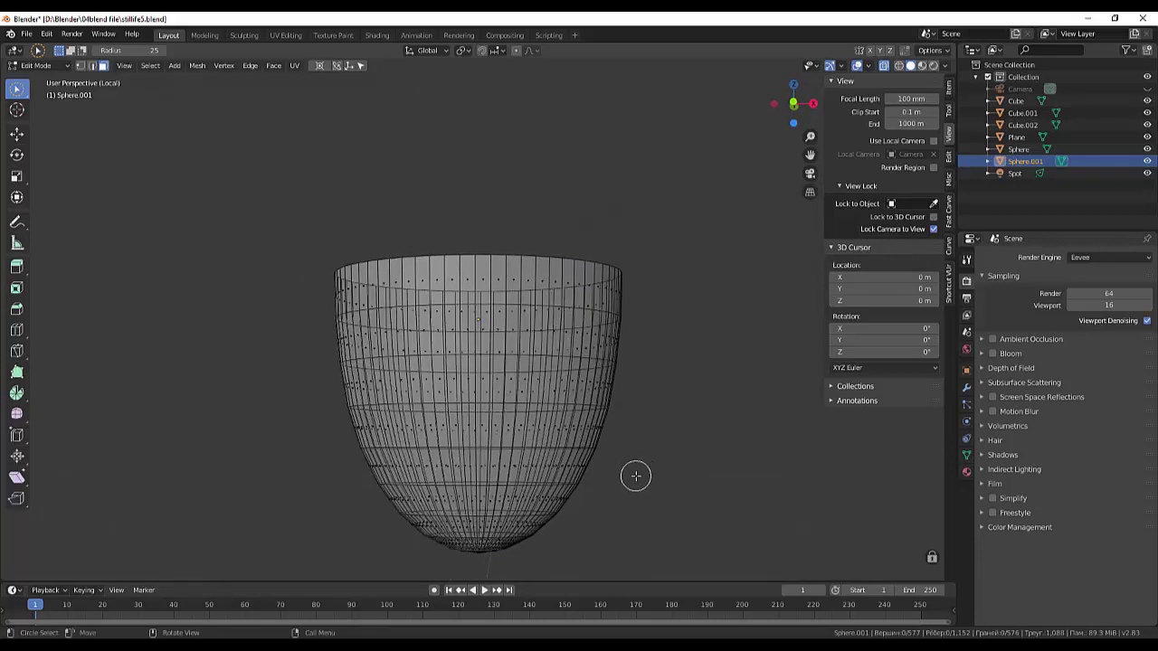
{"action": "key", "text": "KP_3"}
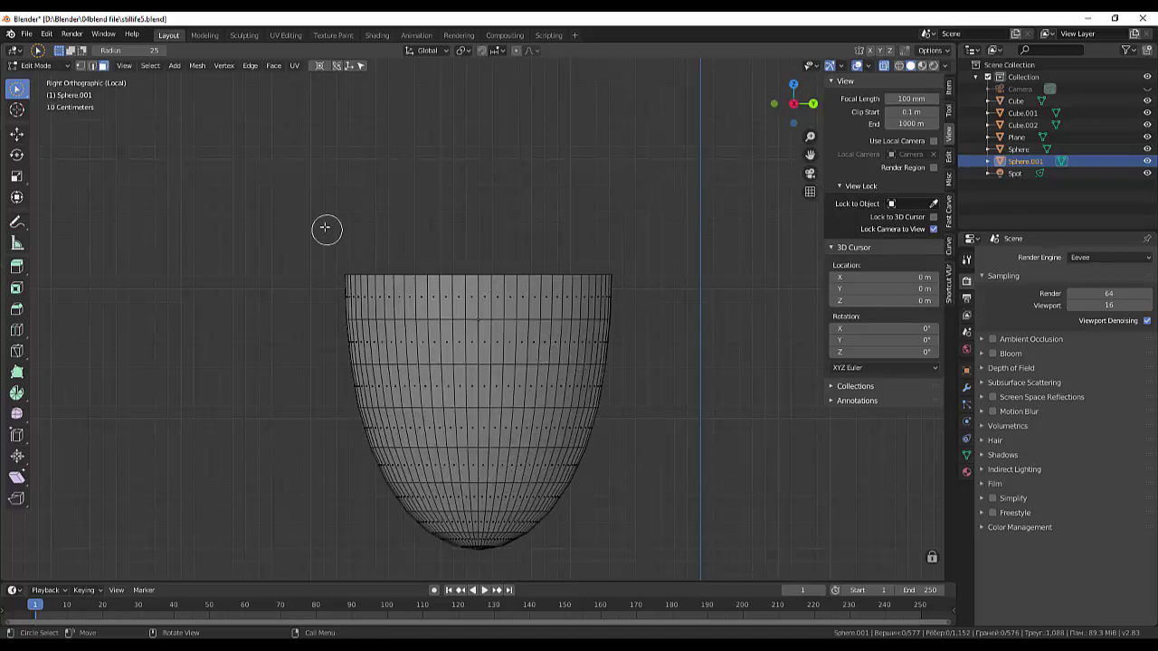
Extrude the top rim loop 0.135 m up along Z and scale it to 0.908
{"action": "middle_click_drag", "start_coordinate": [313, 211], "coordinate": [346, 246]}
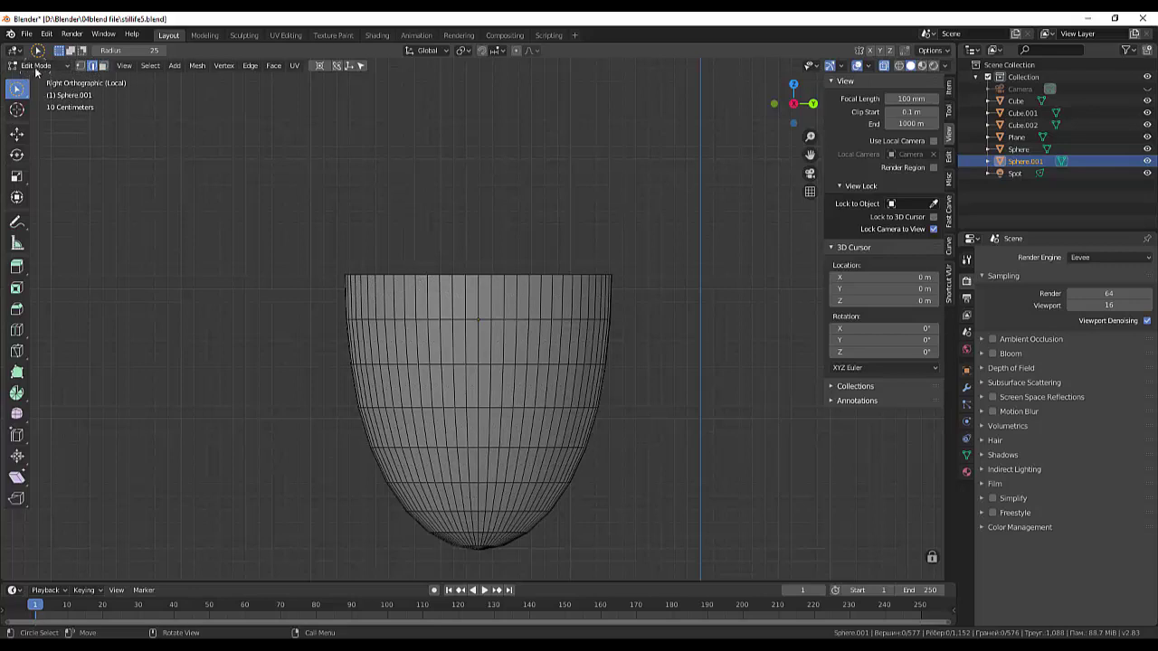
{"action": "left_click", "coordinate": [36, 69]}
{"action": "left_click_drag", "start_coordinate": [26, 91], "coordinate": [64, 91]}
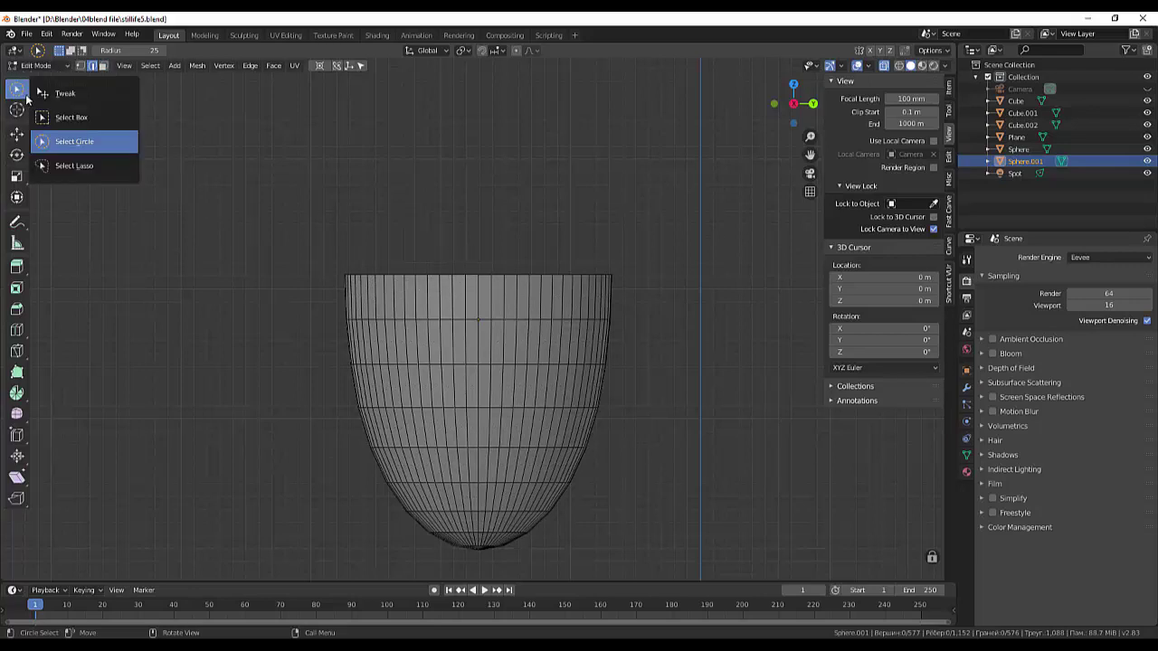
{"action": "left_click", "coordinate": [460, 275], "text": "alt"}
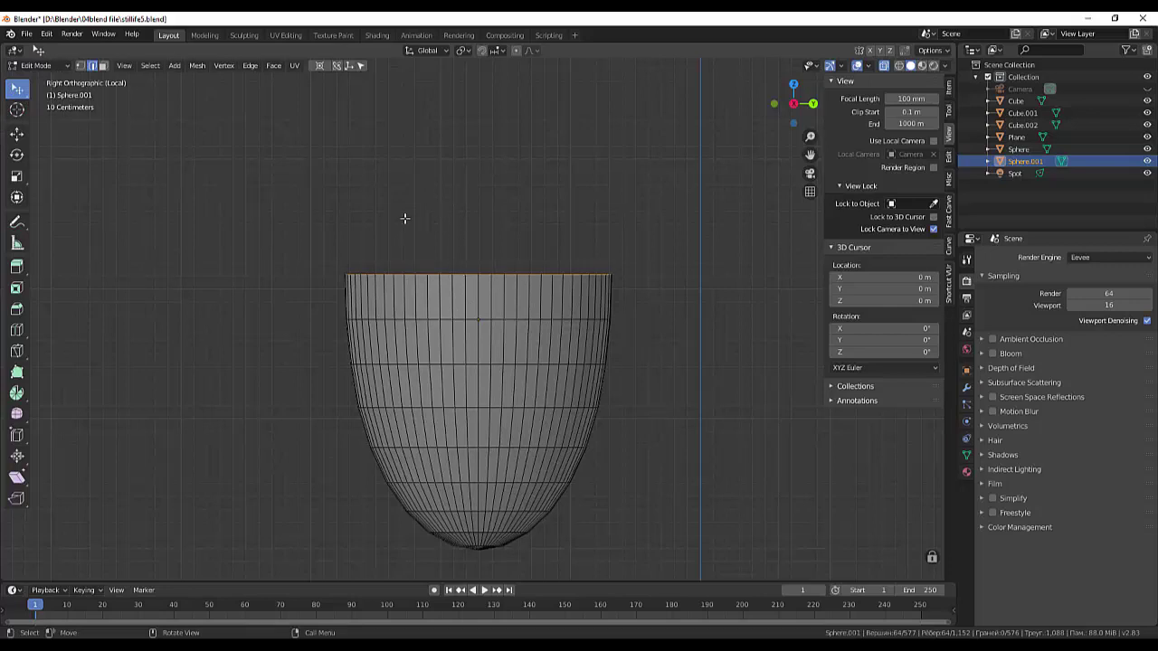
{"action": "key", "text": "g"}
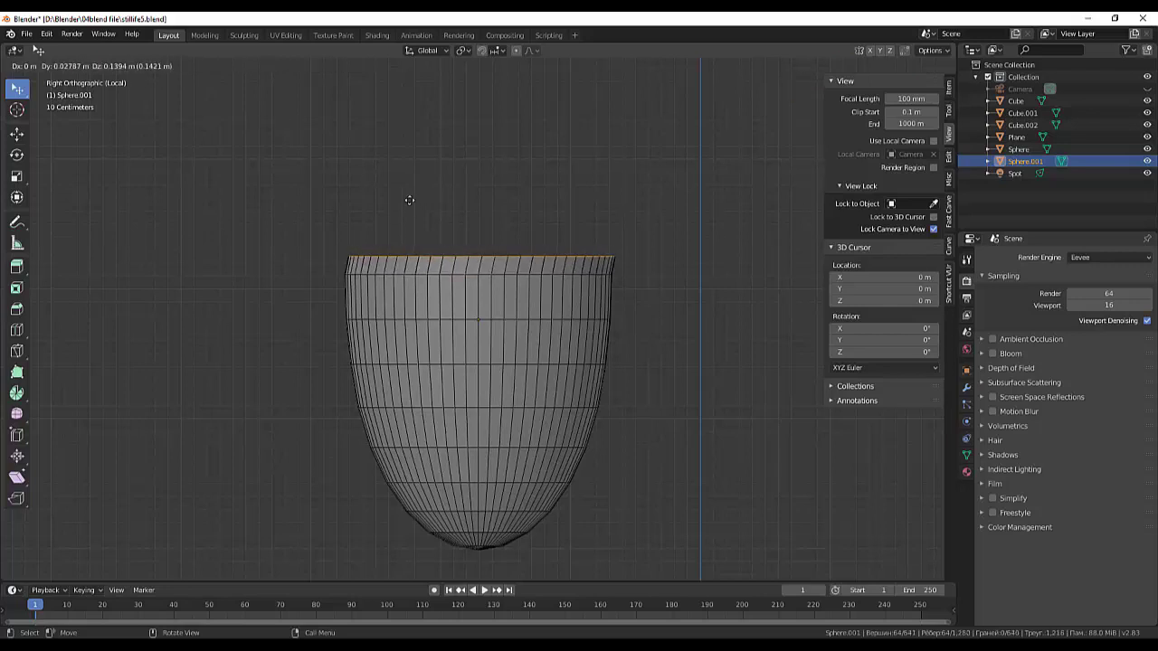
{"action": "key", "text": "z"}
{"action": "left_click", "coordinate": [410, 201]}
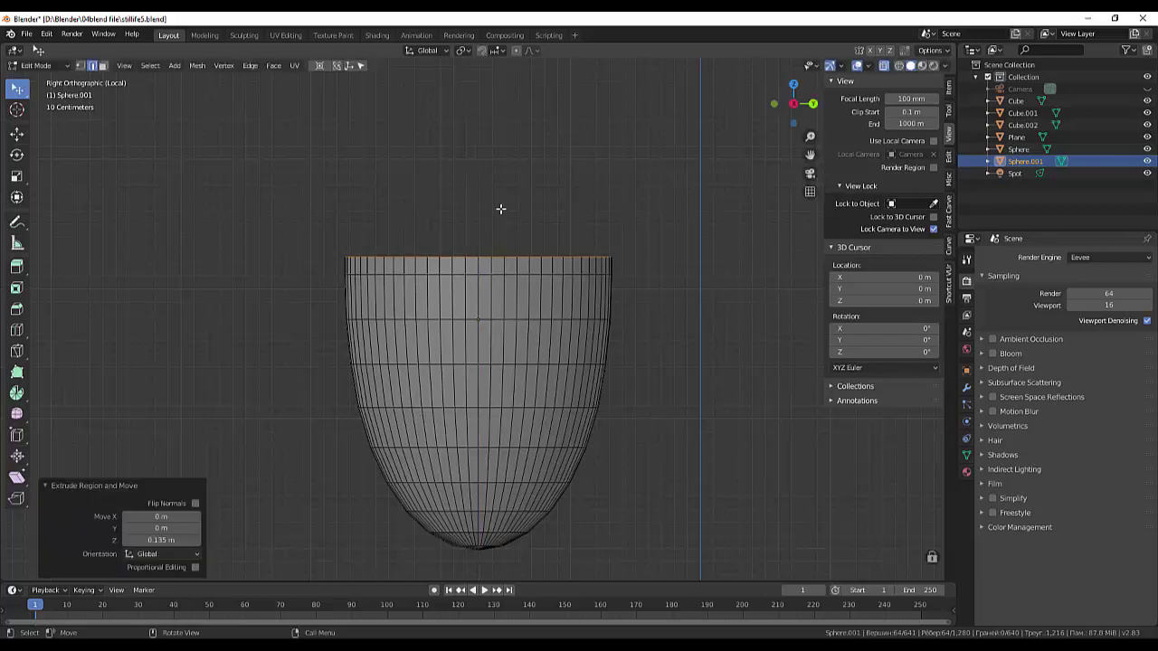
{"action": "key", "text": "s"}
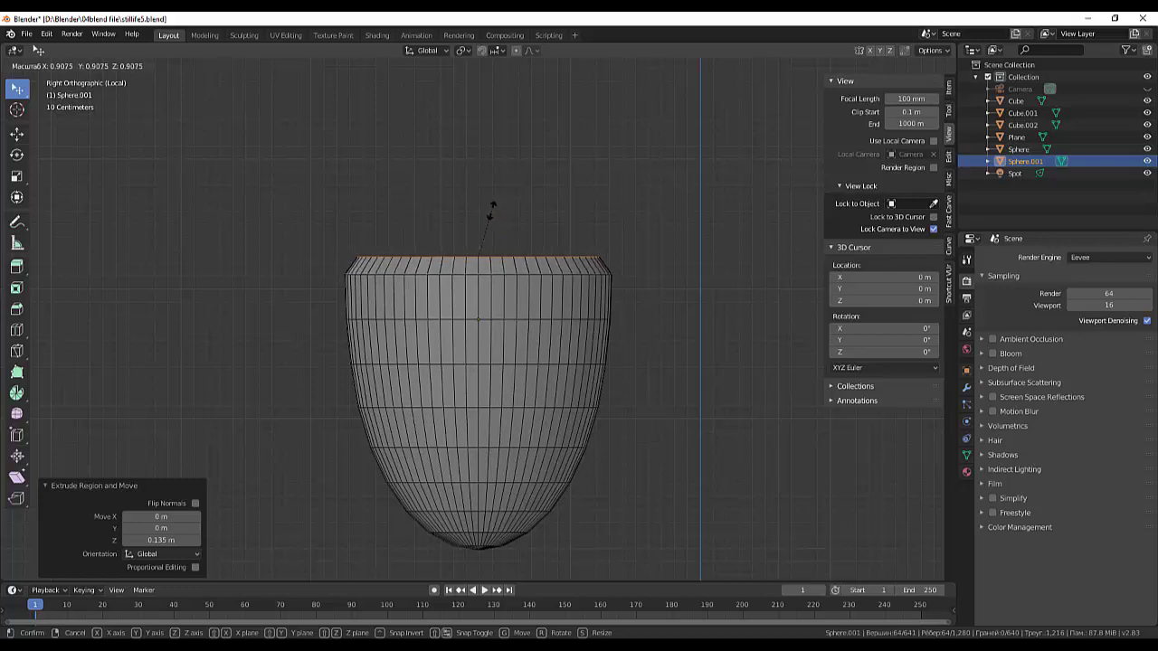
{"action": "left_click", "coordinate": [493, 210]}
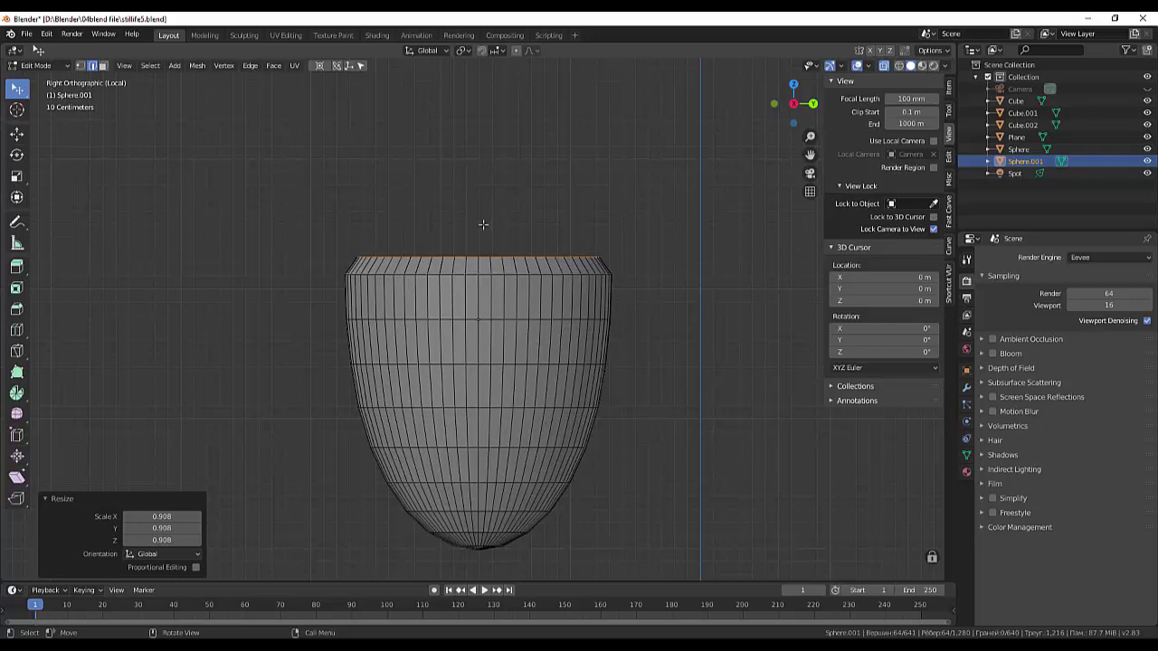
Extrude the vase's top rim straight up twice, about 0.144 m, tapering each new loop inward to 0.919
{"action": "key", "text": "e"}
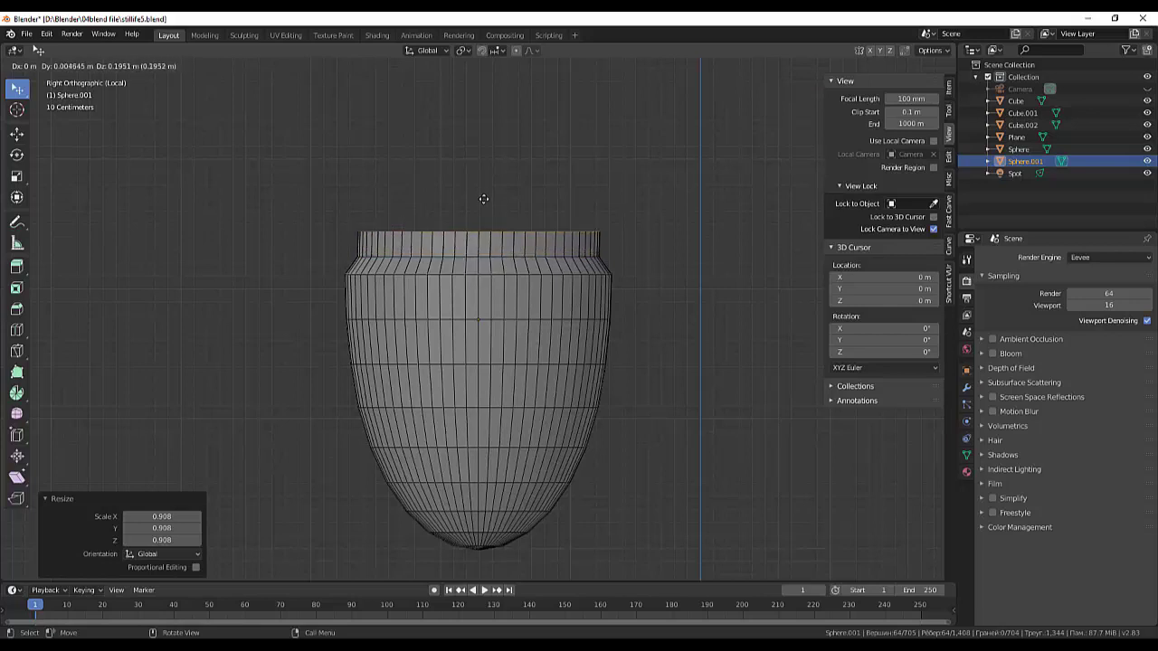
{"action": "key", "text": "z"}
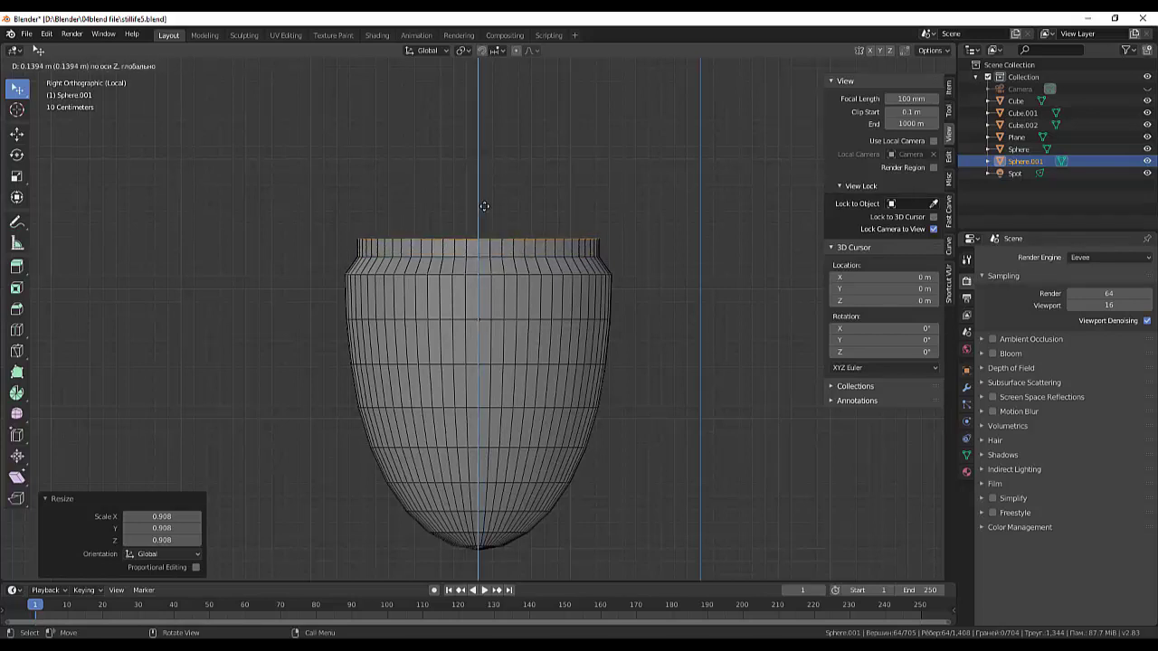
{"action": "left_click", "coordinate": [485, 206]}
{"action": "key", "text": "s"}
{"action": "key", "text": "Return"}
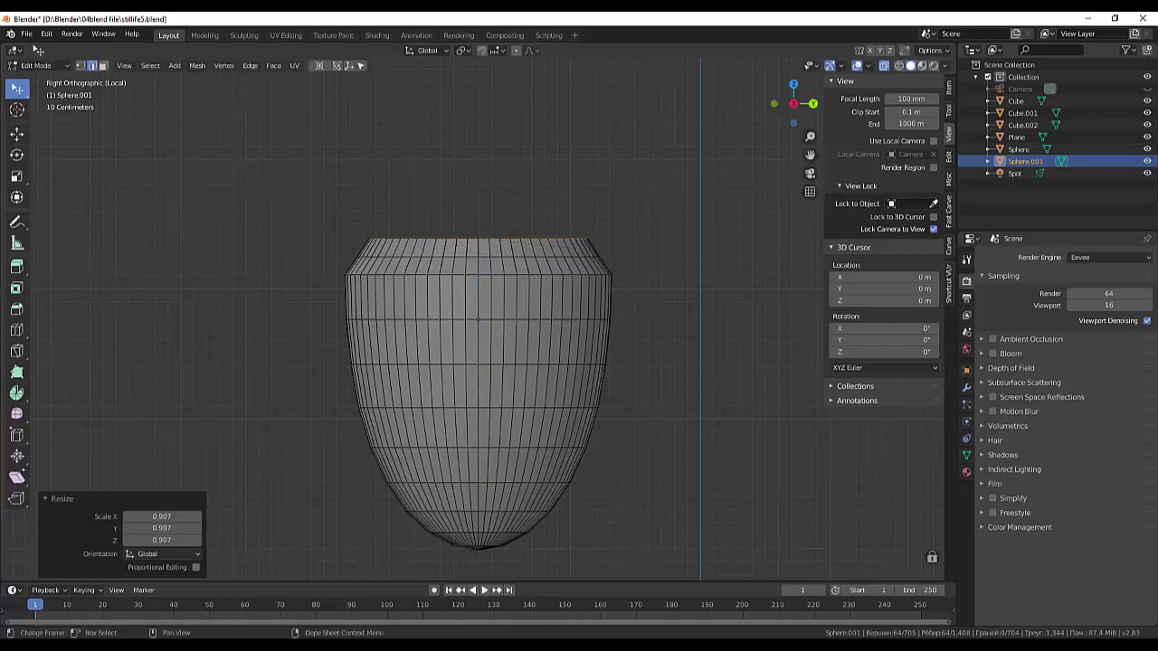
{"action": "middle_click_drag", "start_coordinate": [479, 237], "coordinate": [474, 321], "text": "shift"}
{"action": "key", "text": "e"}
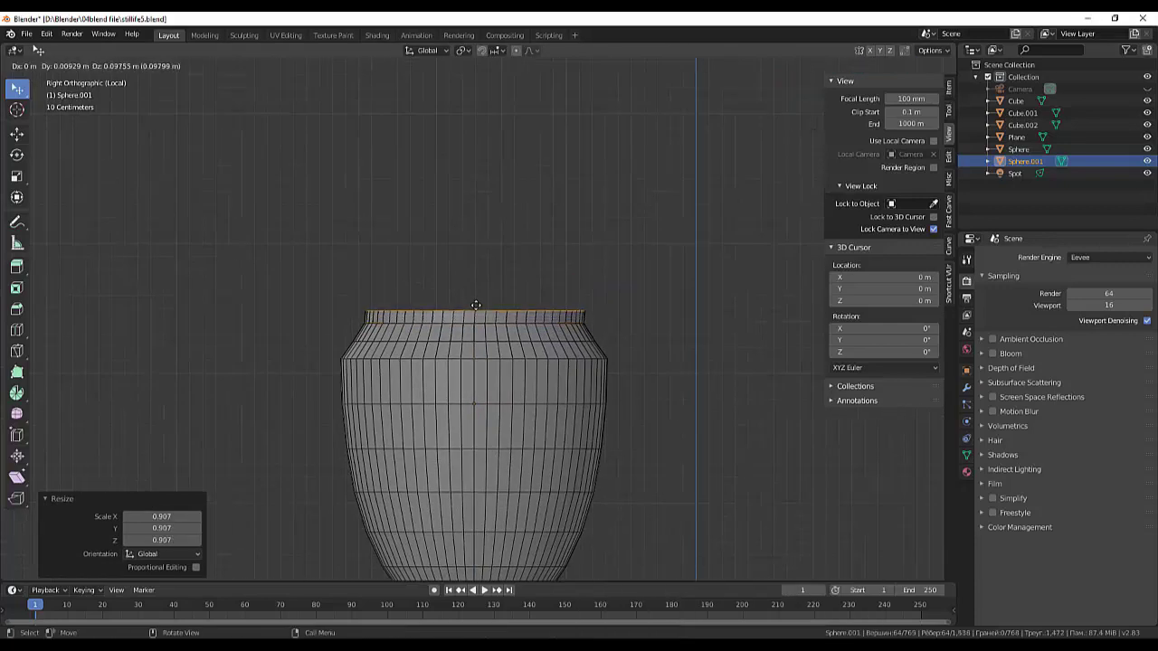
{"action": "left_click", "coordinate": [474, 300]}
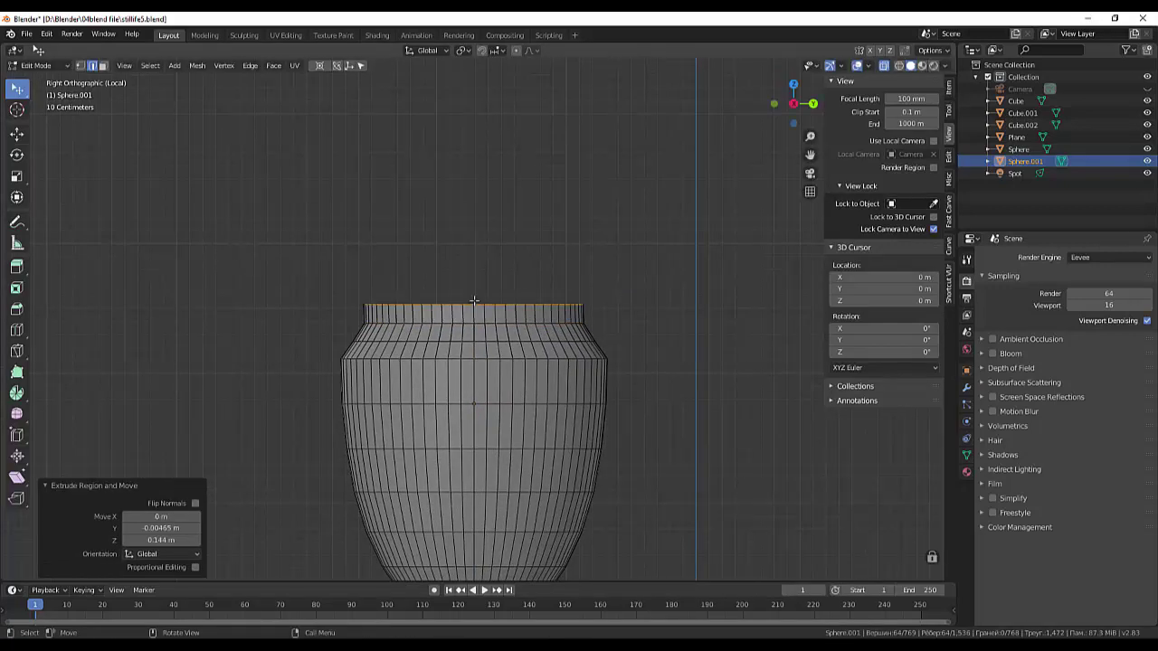
{"action": "key", "text": "s"}
{"action": "key", "text": "Return"}
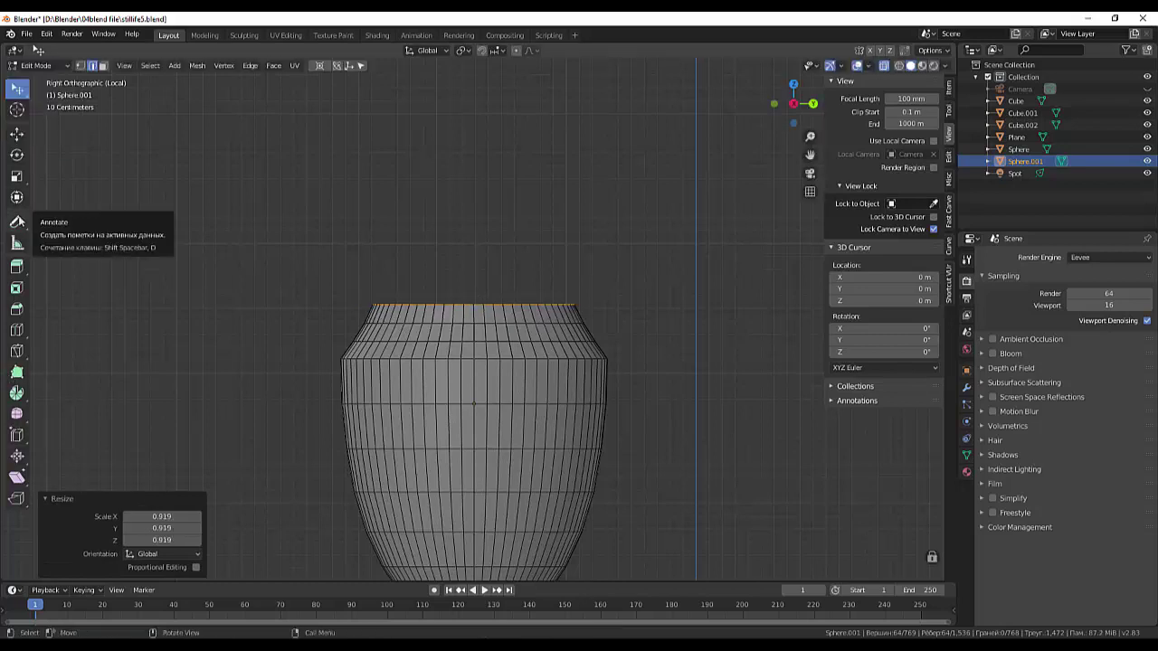
Draw a freehand neck-and-lip profile above the vase with the Annotate tool, then return to Select
{"action": "left_click", "coordinate": [16, 221]}
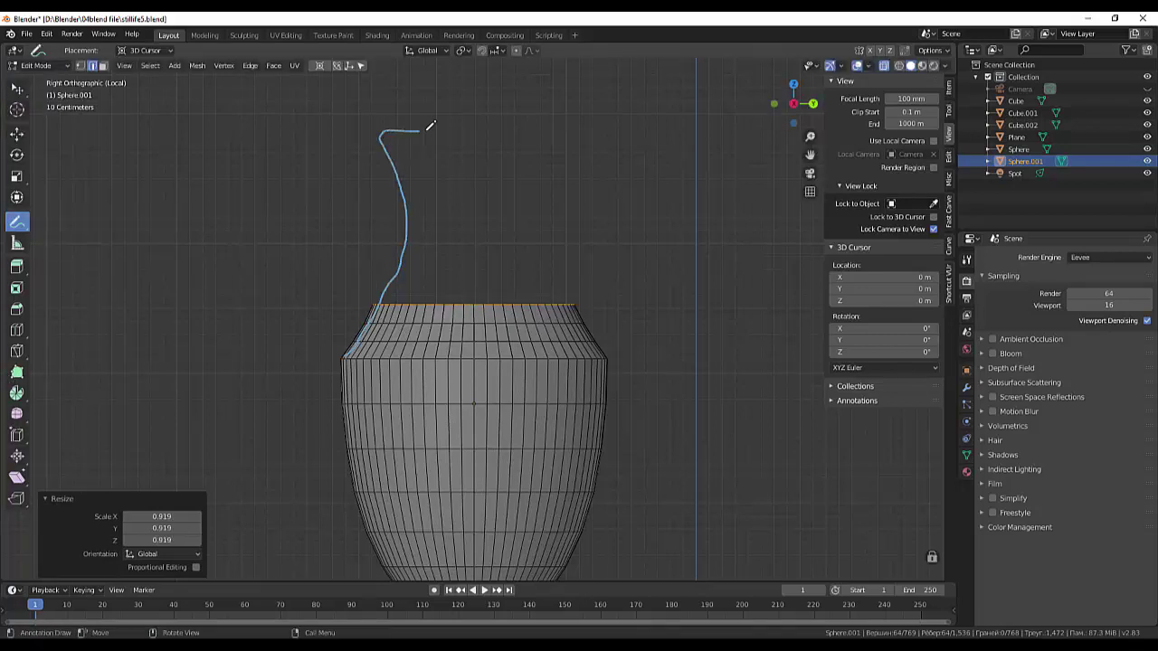
{"action": "left_click_drag", "start_coordinate": [529, 128], "coordinate": [531, 135]}
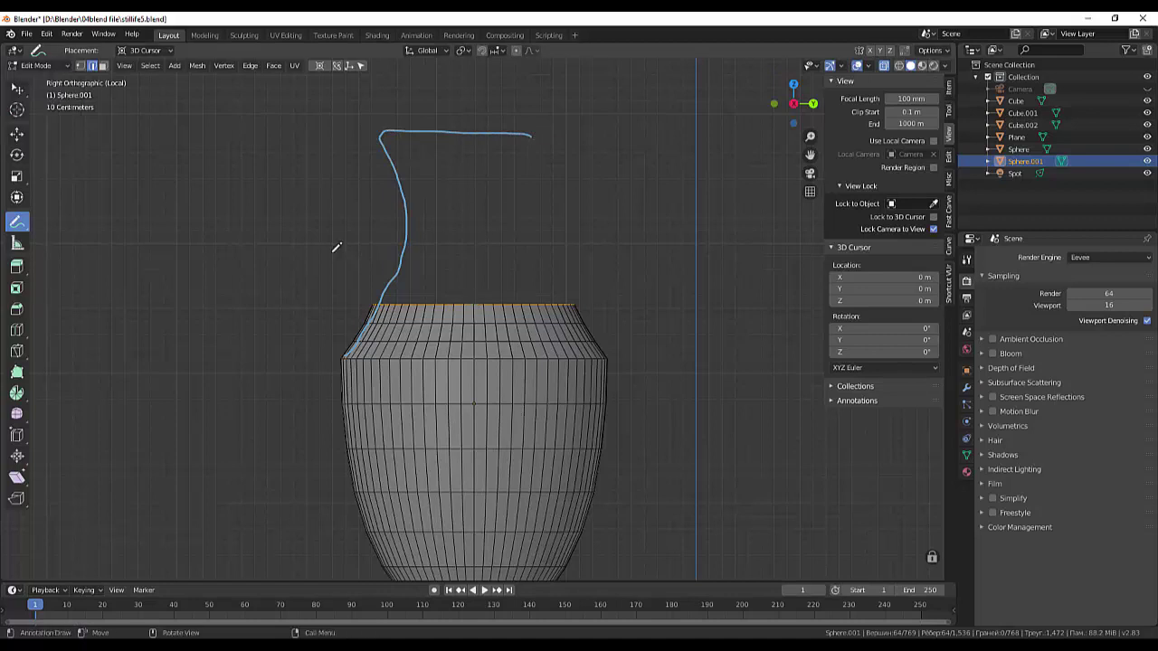
{"action": "left_click", "coordinate": [16, 88]}
{"action": "key", "text": "s"}
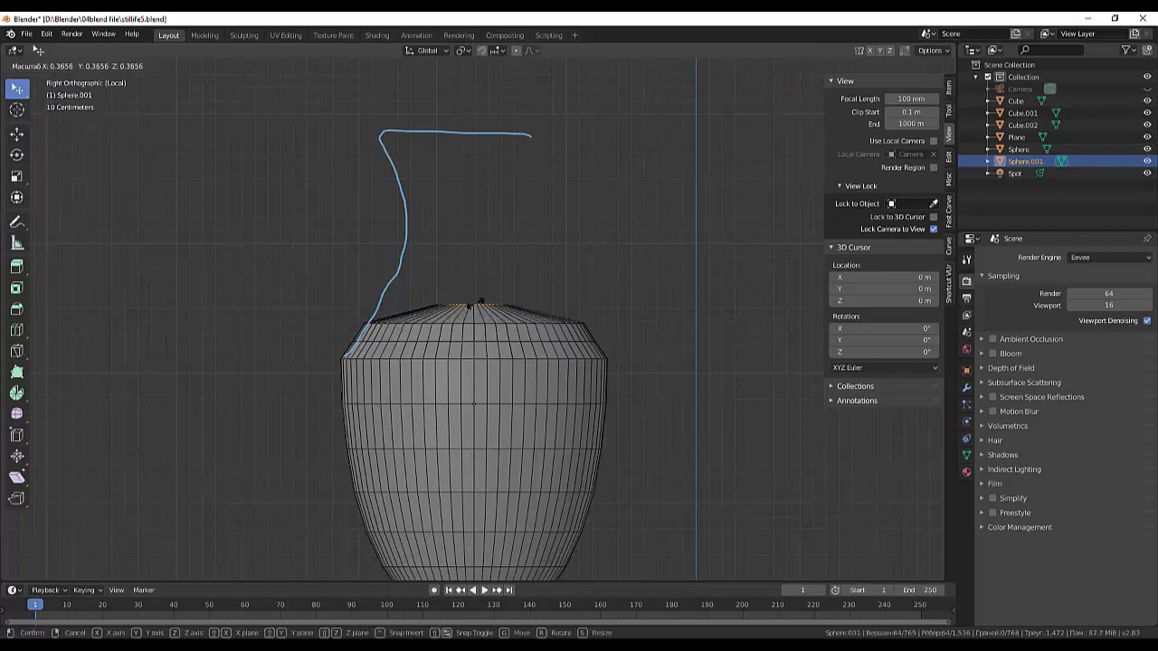
Restore the top ring's width and extrude it upward into a tall neck
{"action": "left_click", "coordinate": [659, 369]}
{"action": "key", "text": "s"}
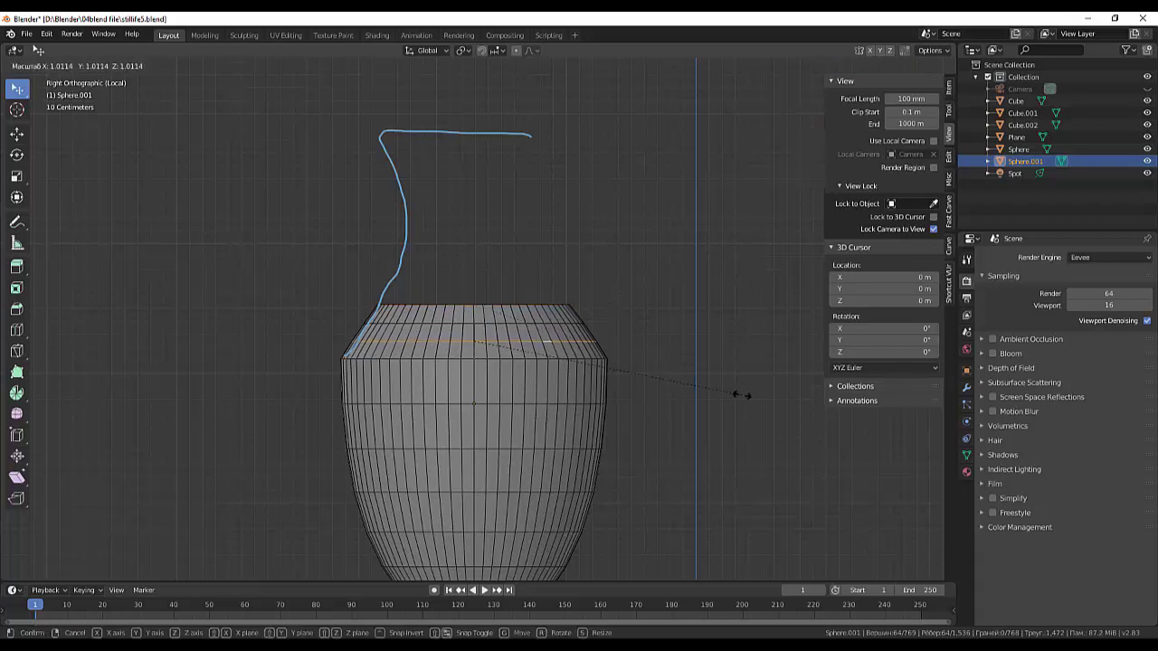
{"action": "left_click", "coordinate": [742, 394]}
{"action": "key", "text": "e"}
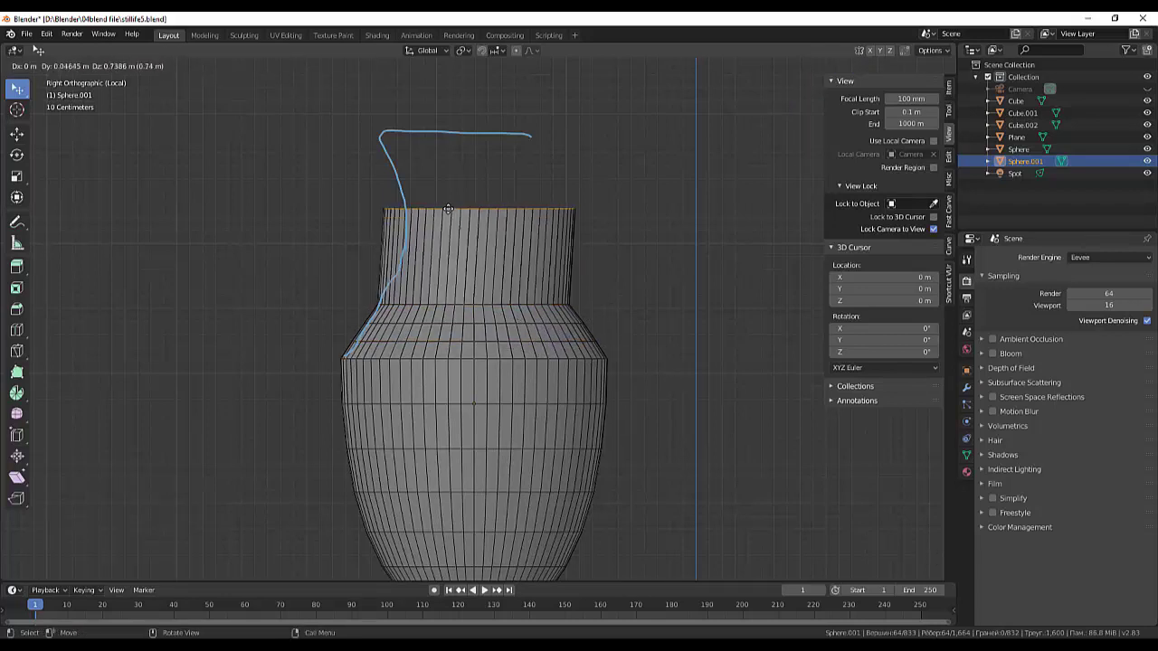
{"action": "left_click", "coordinate": [445, 124]}
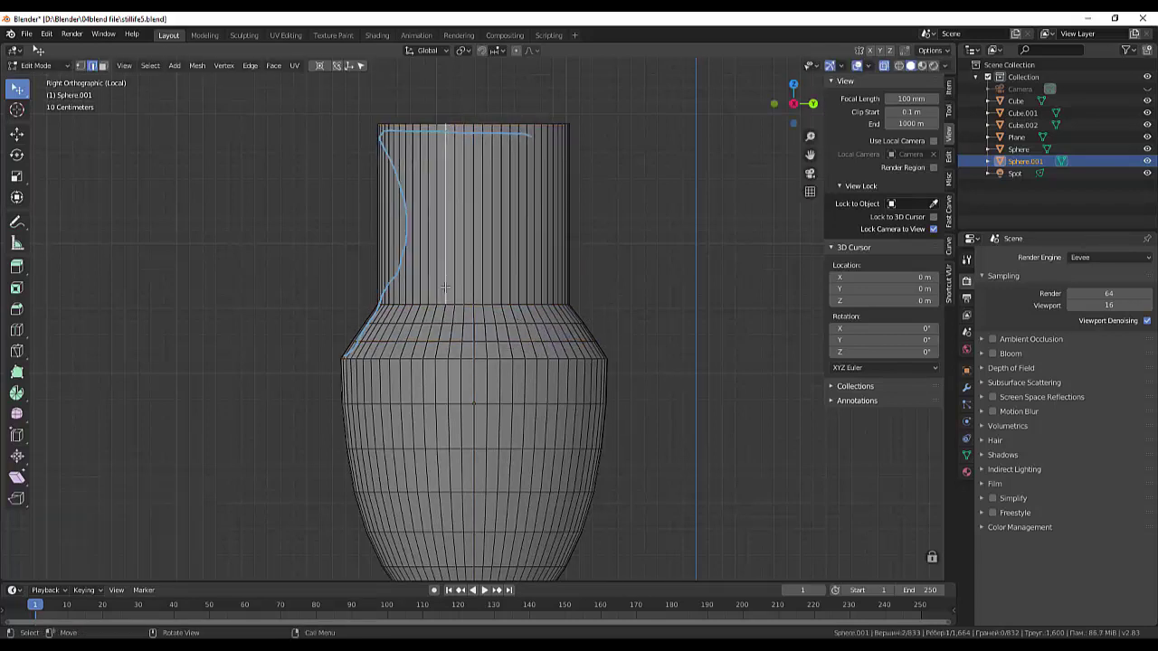
Add a loop cut around the middle of the neck and pinch it into a narrow waist
{"action": "key", "text": "ctrl+r"}
{"action": "left_click", "coordinate": [444, 226]}
{"action": "left_click", "coordinate": [568, 348]}
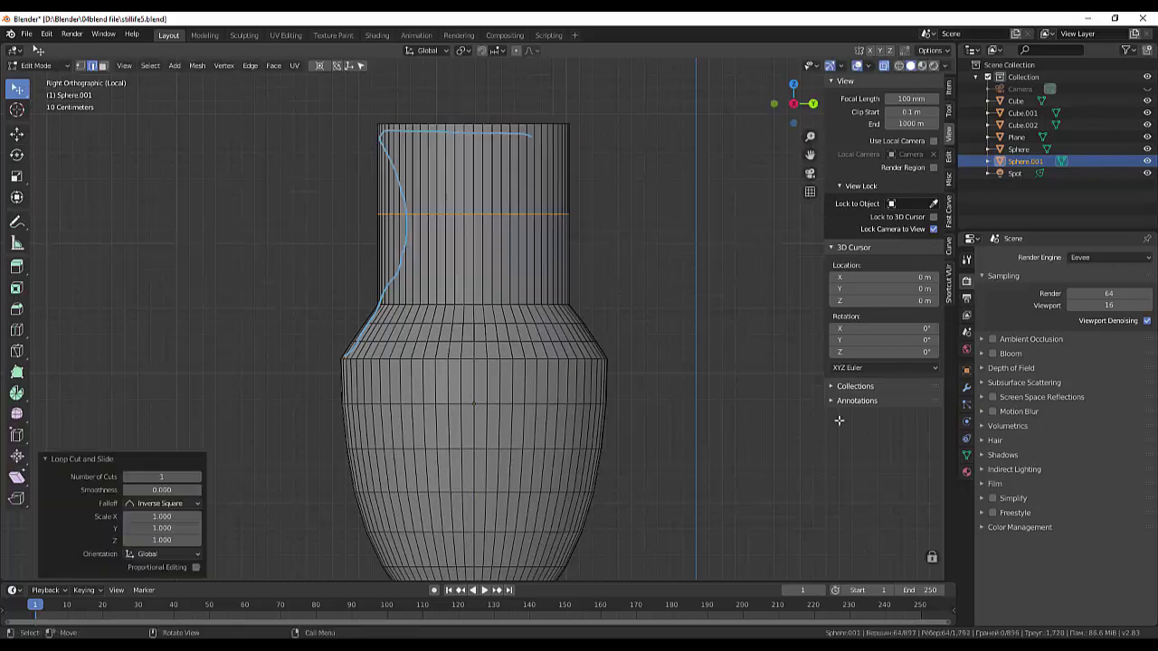
{"action": "key", "text": "s"}
{"action": "left_click", "coordinate": [687, 335]}
{"action": "left_click", "coordinate": [480, 287]}
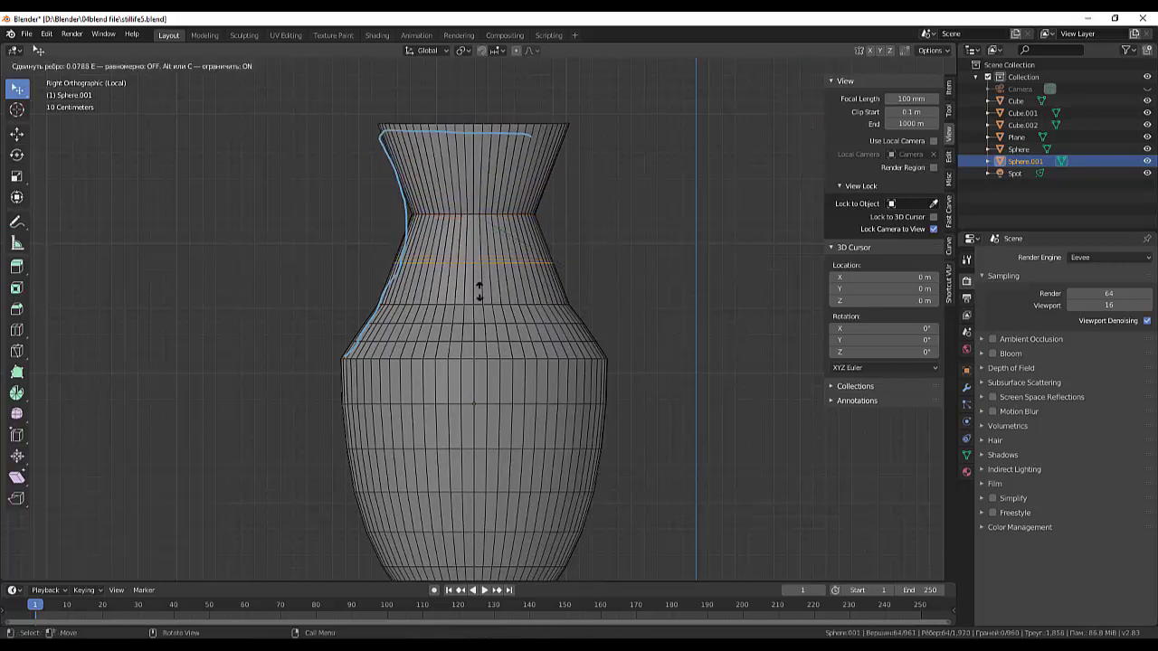
{"action": "left_click", "coordinate": [488, 288]}
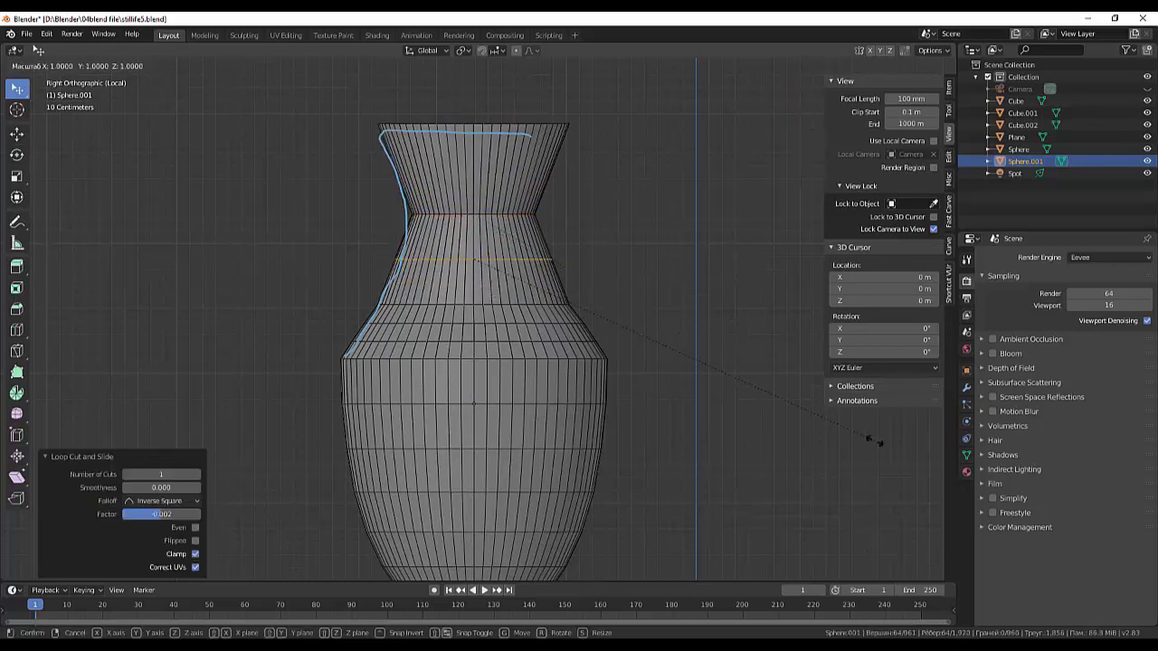
Cut a lower neck loop, adjust its width, and deselect it
{"action": "key", "text": "ctrl+r"}
{"action": "left_click", "coordinate": [481, 282]}
{"action": "left_click", "coordinate": [480, 282]}
{"action": "key", "text": "s"}
{"action": "left_click", "coordinate": [547, 260]}
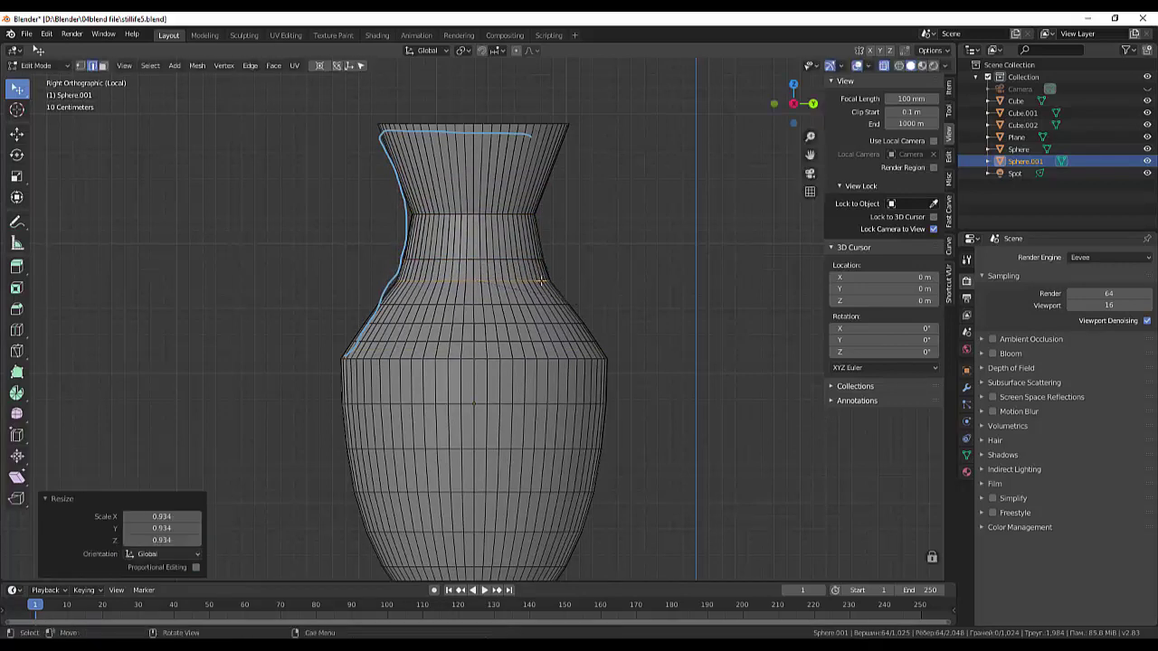
{"action": "key", "text": "s"}
{"action": "left_click", "coordinate": [697, 275]}
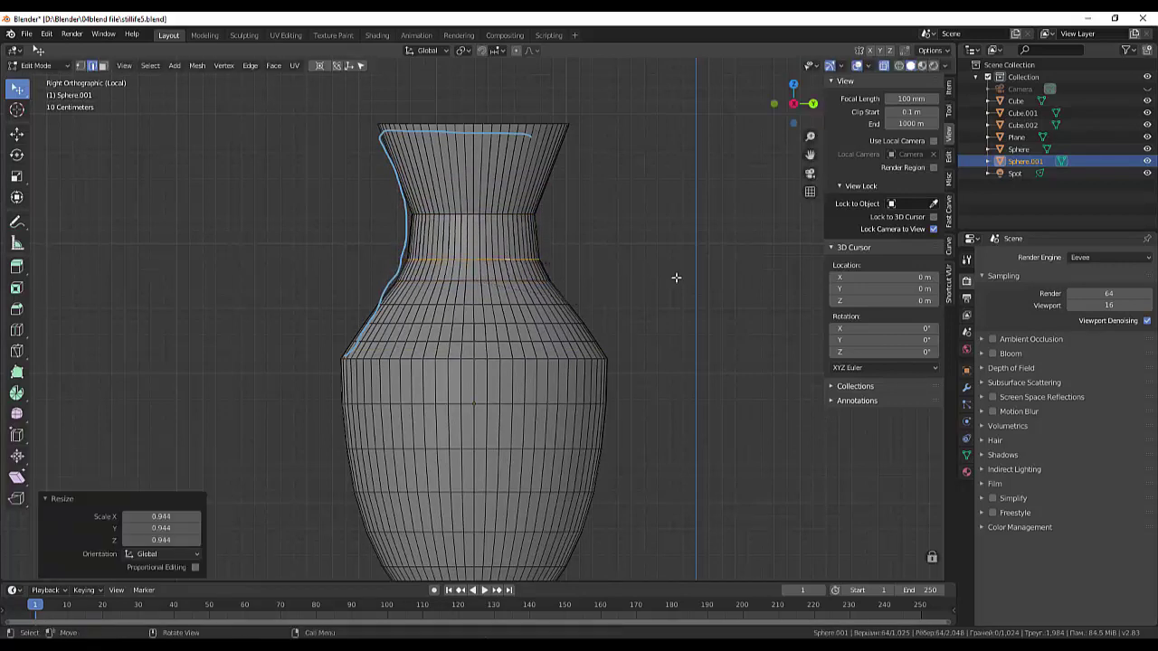
{"action": "scroll", "coordinate": [659, 278], "scroll_direction": "down", "scroll_amount": 2}
{"action": "left_click", "coordinate": [402, 188]}
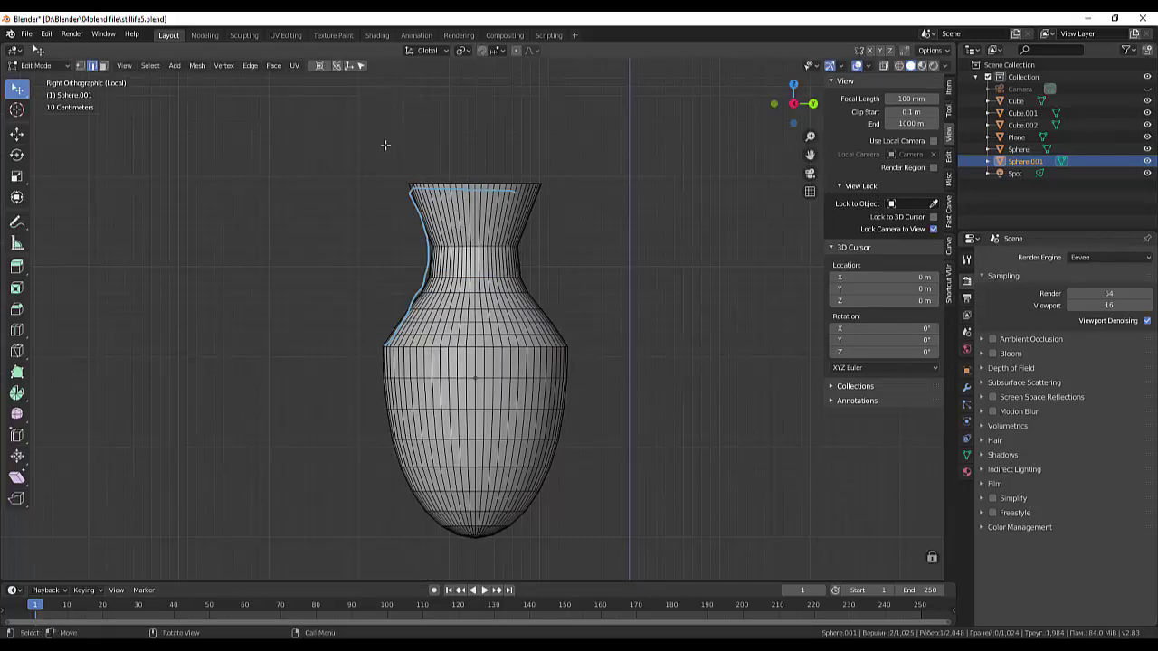
Raise the flared lip vertically and narrow it to 0.860
{"action": "left_click_drag", "start_coordinate": [374, 157], "coordinate": [552, 288]}
{"action": "key", "text": "g"}
{"action": "key", "text": "z"}
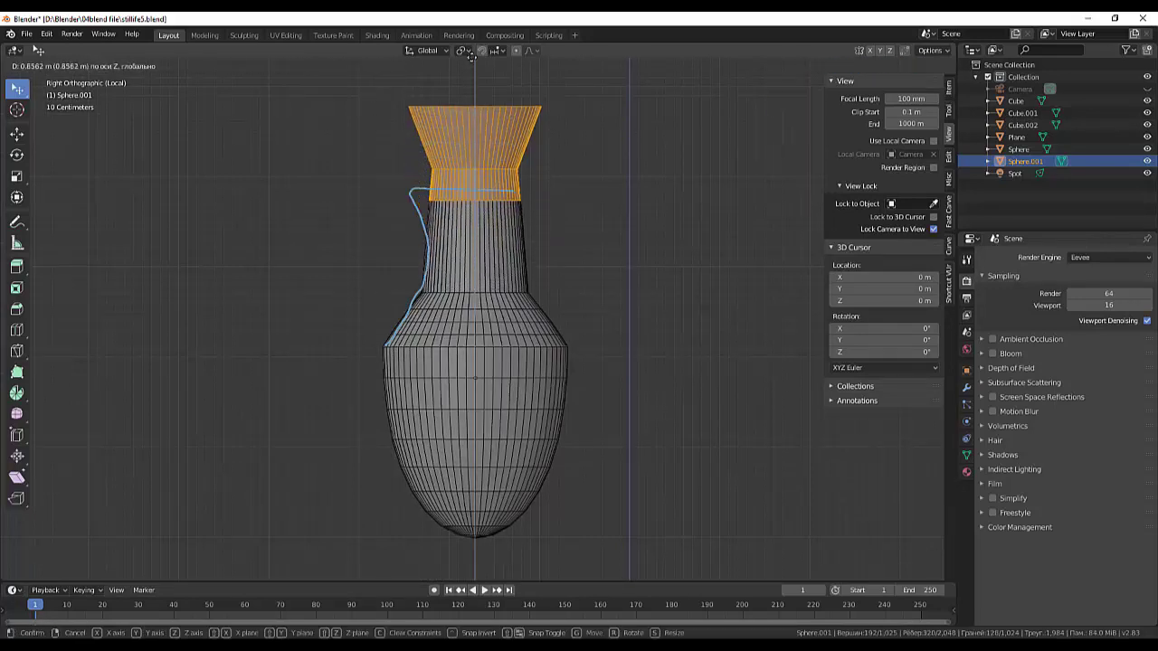
{"action": "key", "text": "s"}
{"action": "left_click", "coordinate": [724, 271]}
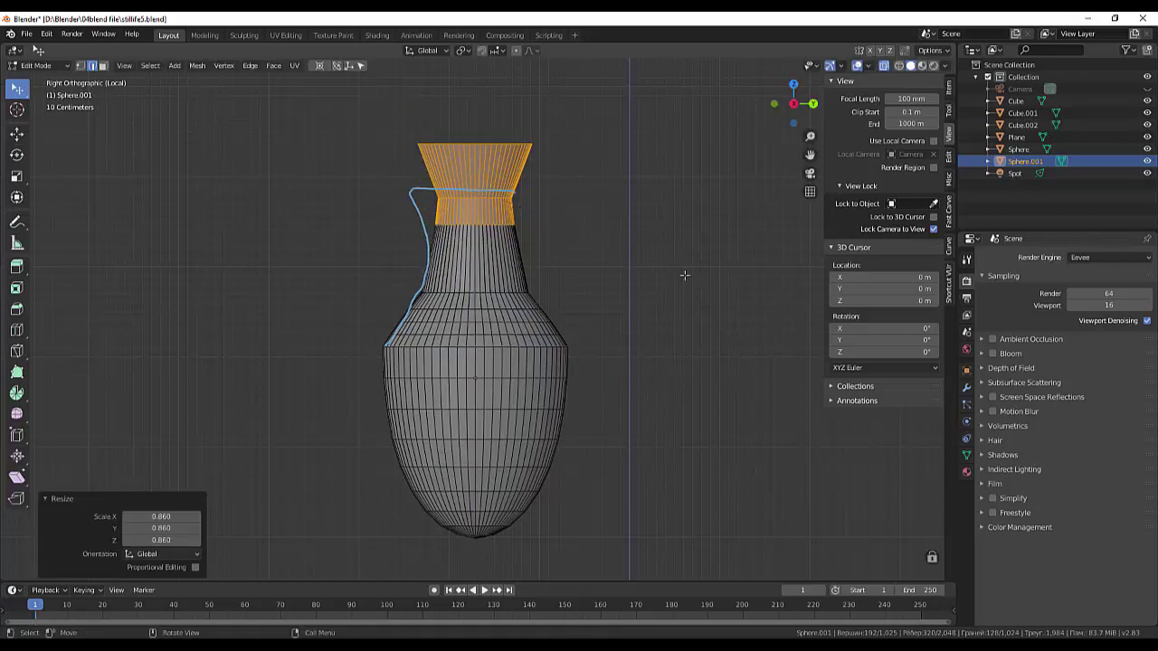
Check the lip shape in wireframe, solid shading, and Object Mode without overlays, then return to Edit Mode
{"action": "scroll", "coordinate": [439, 349], "scroll_direction": "up", "scroll_amount": 2}
{"action": "key", "text": "alt+a"}
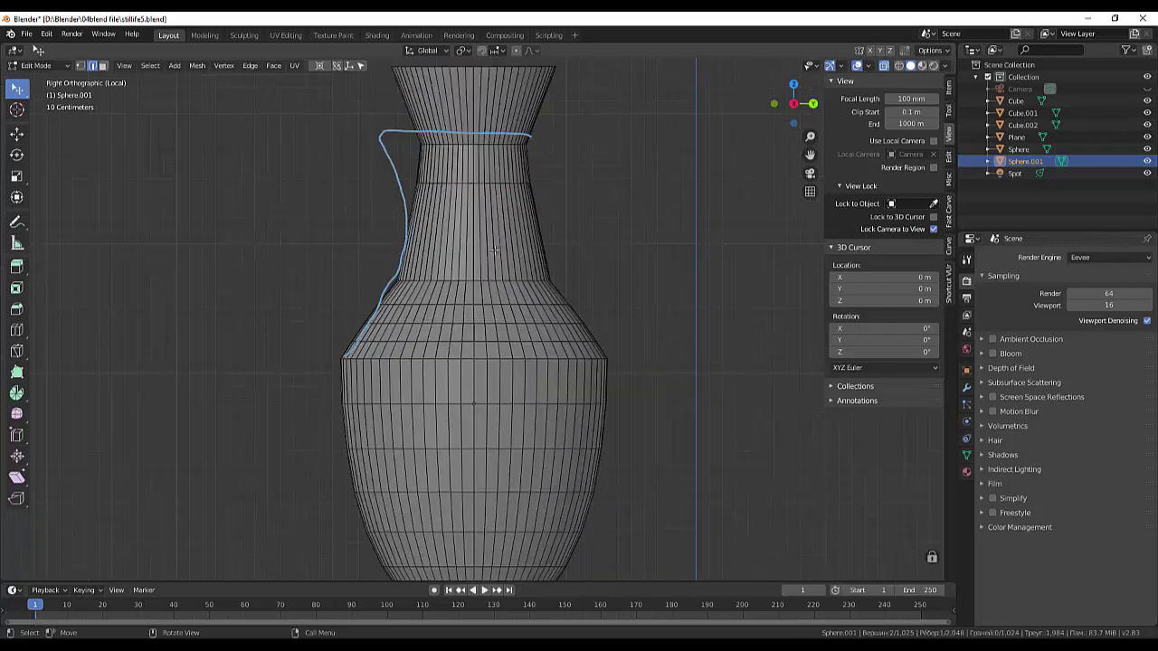
{"action": "key", "text": "shift+alt+z"}
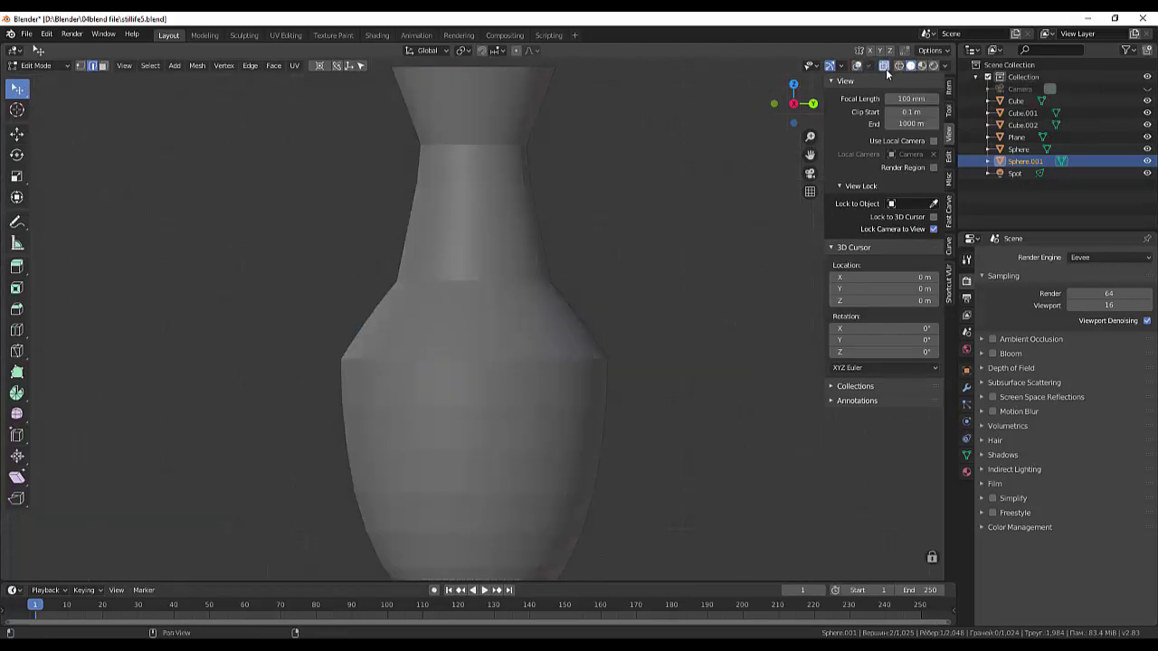
{"action": "left_click", "coordinate": [884, 66]}
{"action": "key", "text": "shift+z"}
{"action": "left_click", "coordinate": [40, 65]}
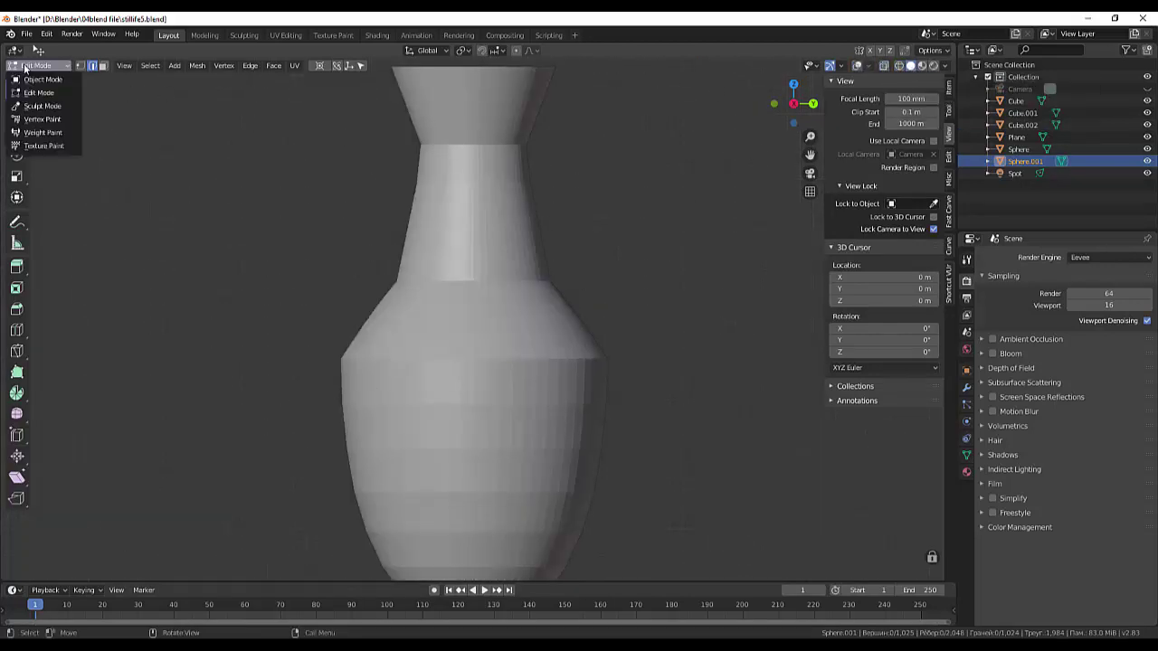
{"action": "left_click", "coordinate": [42, 78]}
{"action": "key", "text": "shift+alt+z"}
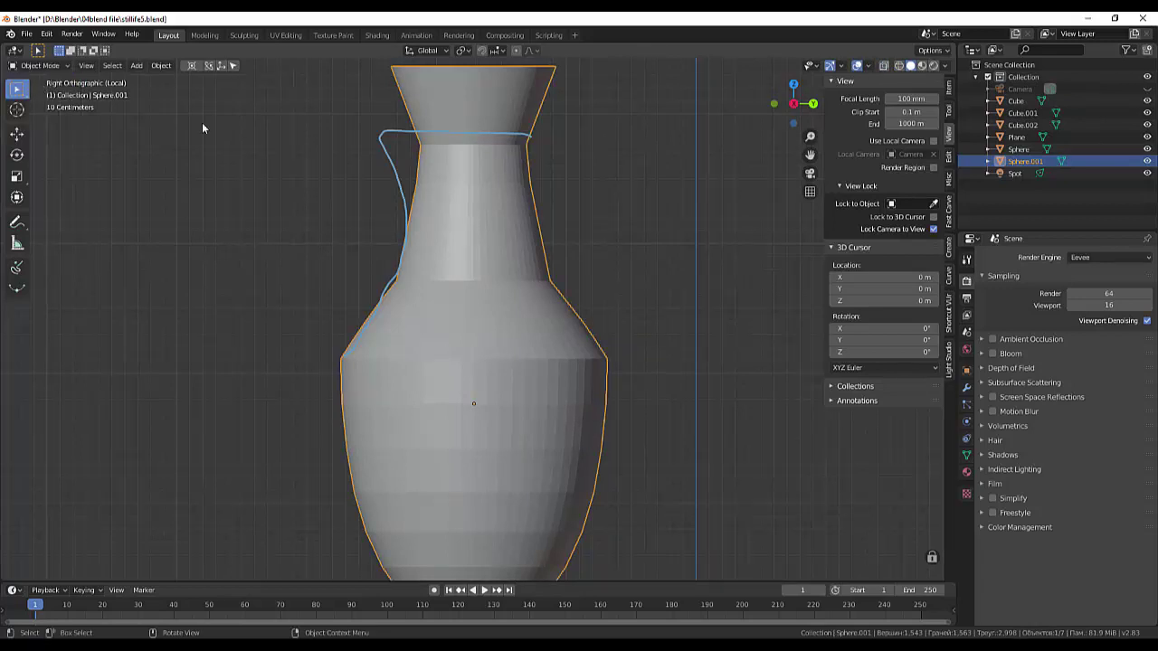
{"action": "key", "text": "Tab"}
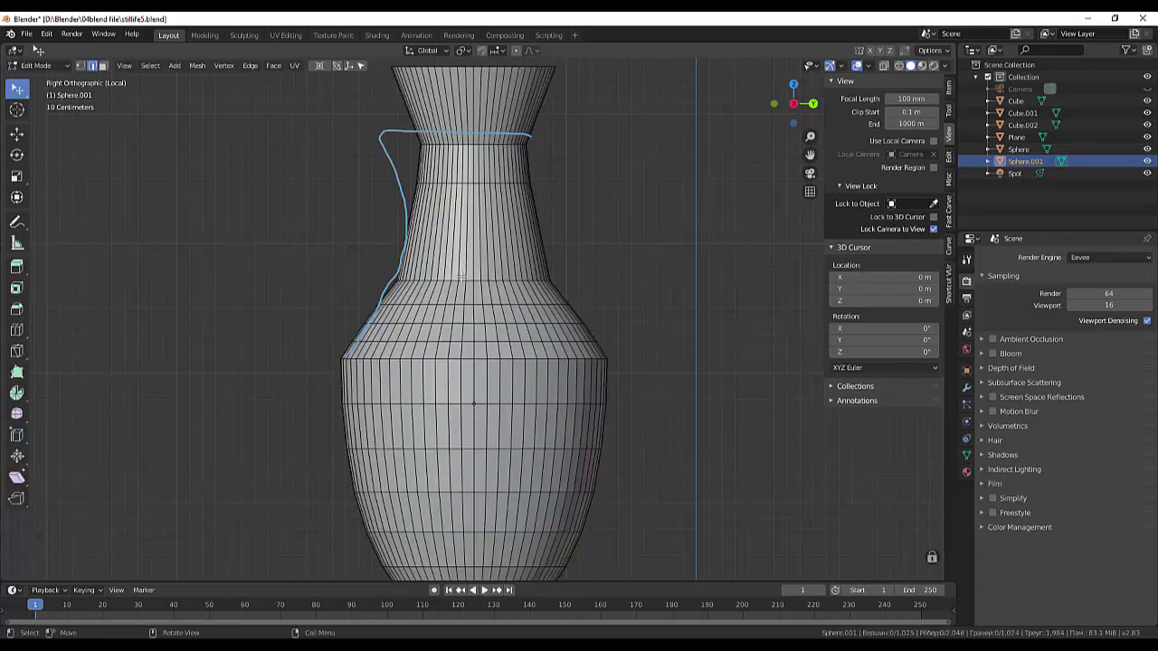
Add loop cuts on the neck and slim the new loops slightly
{"action": "right_click", "coordinate": [466, 257]}
{"action": "key", "text": "Escape"}
{"action": "key", "text": "ctrl+r"}
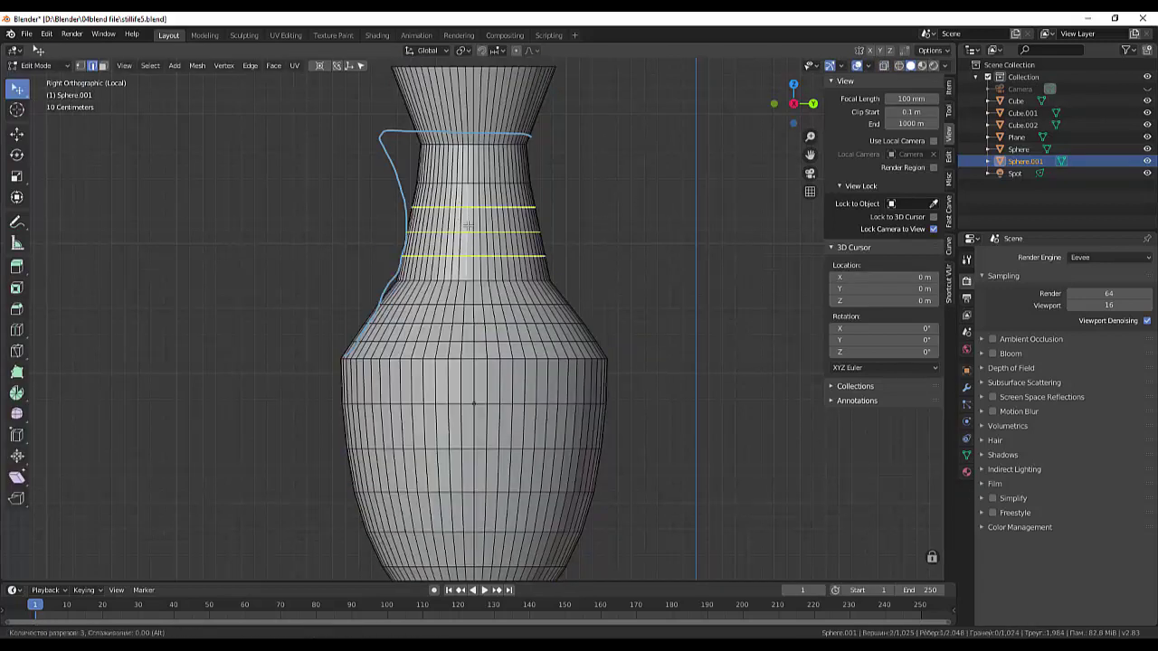
{"action": "left_click", "coordinate": [467, 227]}
{"action": "right_click", "coordinate": [467, 227]}
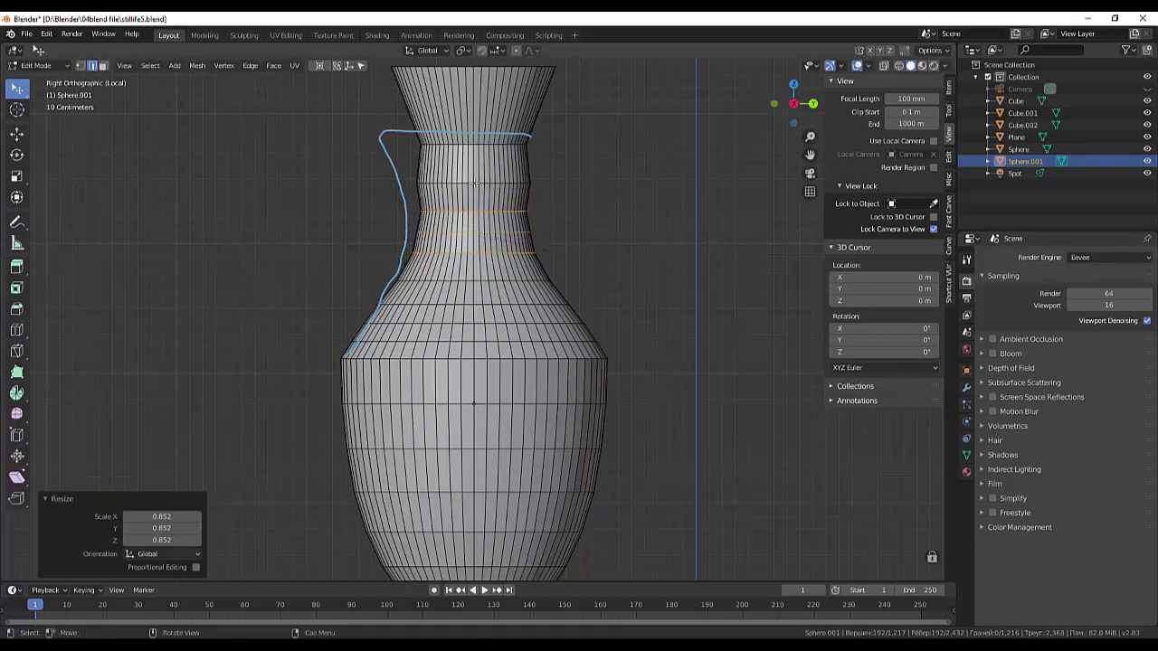
{"action": "key", "text": "s"}
{"action": "left_click", "coordinate": [669, 208]}
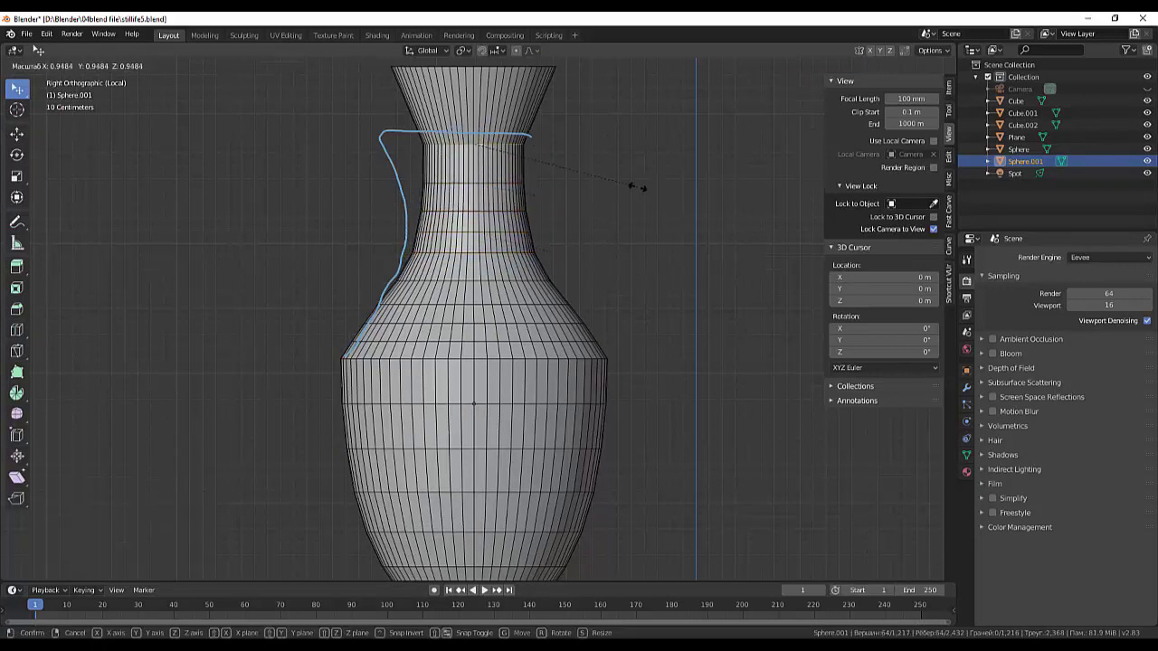
{"action": "scroll", "coordinate": [631, 189], "scroll_direction": "down", "scroll_amount": 3}
{"action": "scroll", "coordinate": [629, 190], "scroll_direction": "up", "scroll_amount": 3}
Cut three loops near the neck top and shrink the top loop slightly
{"action": "key", "text": "ctrl+r"}
{"action": "scroll", "coordinate": [515, 213], "scroll_direction": "up", "scroll_amount": 2}
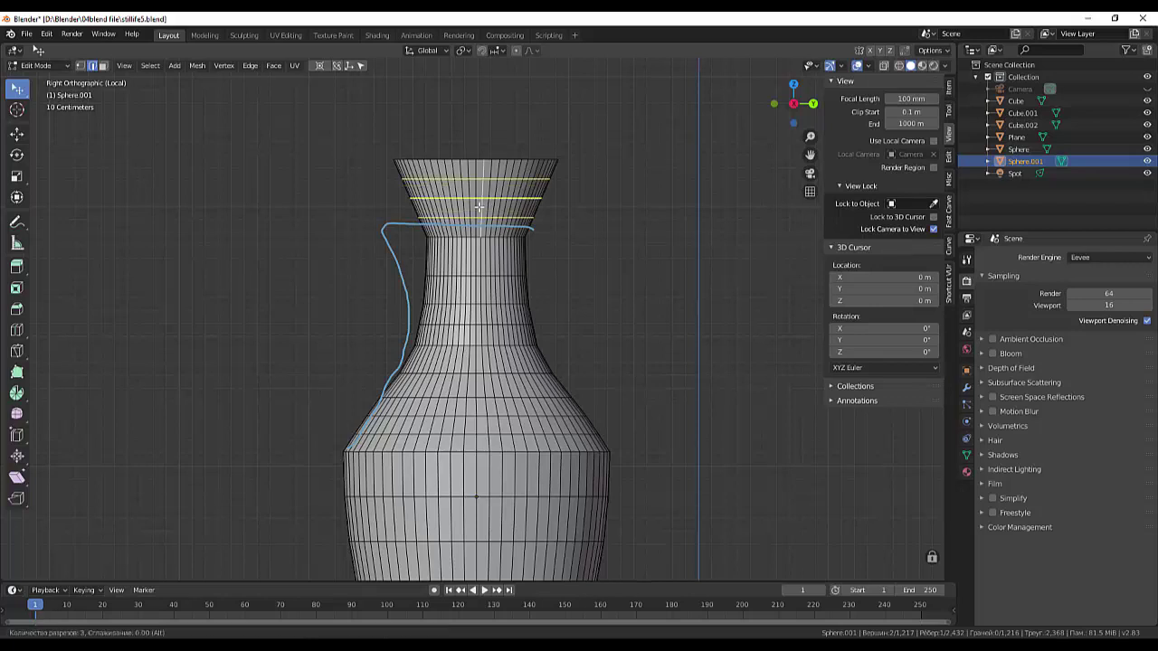
{"action": "left_click", "coordinate": [516, 213]}
{"action": "left_click", "coordinate": [516, 213]}
{"action": "key", "text": "alt+a"}
{"action": "middle_click_drag", "start_coordinate": [515, 214], "coordinate": [584, 266]}
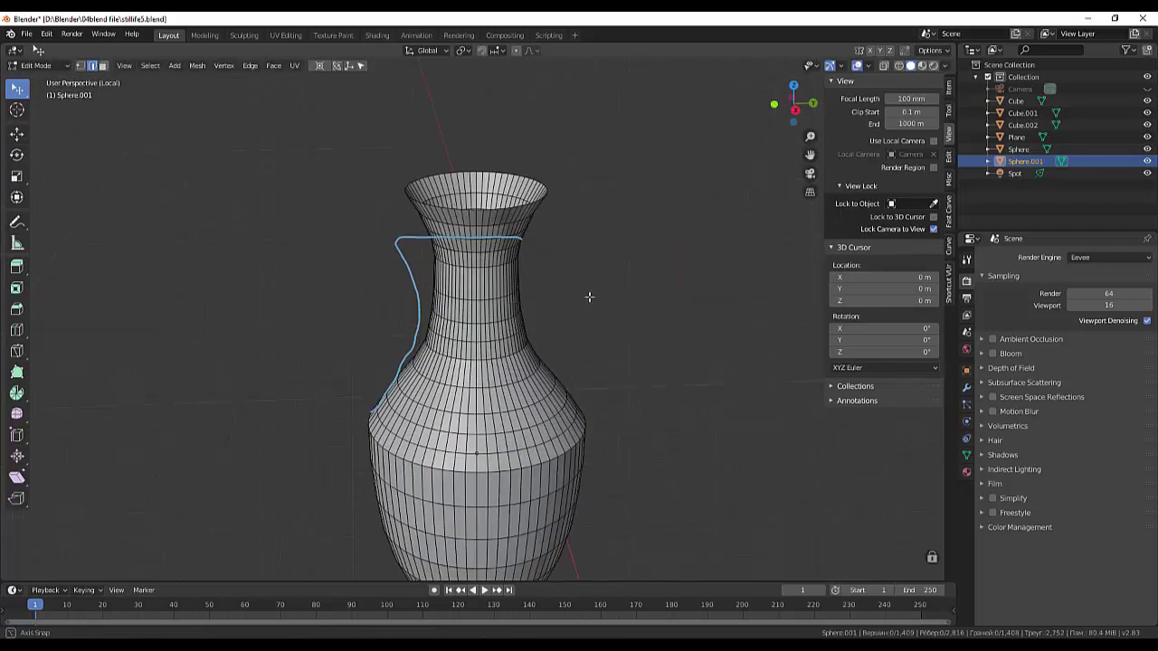
{"action": "scroll", "coordinate": [584, 266], "scroll_direction": "up", "scroll_amount": 2}
{"action": "left_click", "coordinate": [467, 201], "text": "alt"}
{"action": "key", "text": "s"}
{"action": "left_click", "coordinate": [706, 268]}
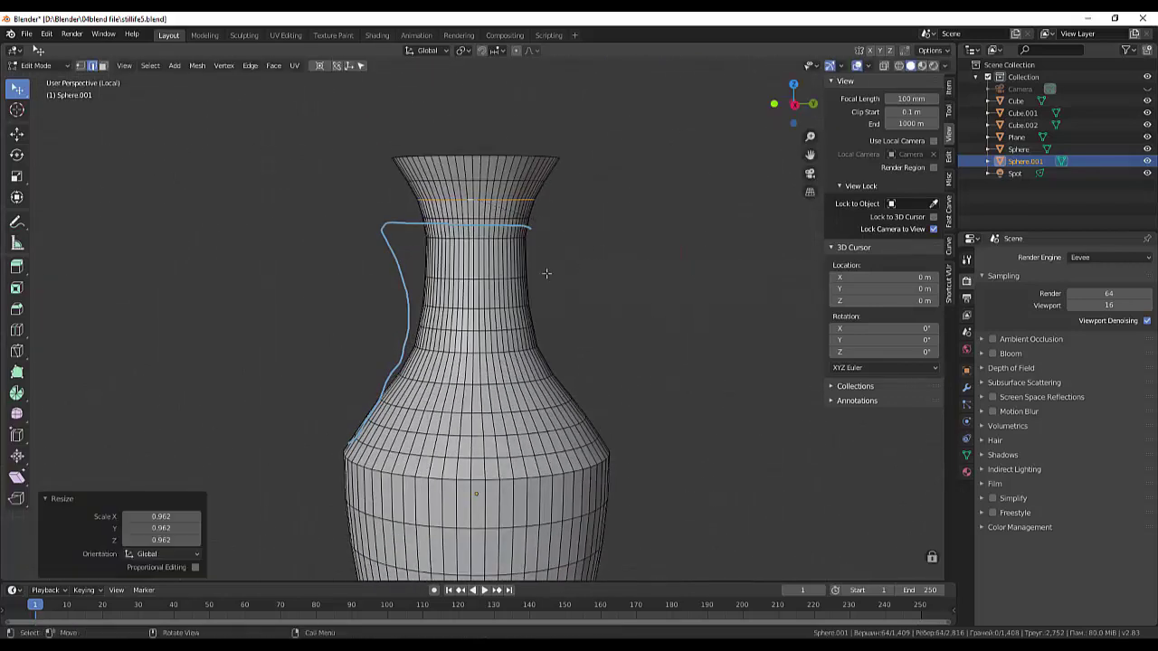
{"action": "key", "text": "alt+a"}
Rescale the neck-top loop and narrow a mid-neck loop slightly, about 0.96–0.98
{"action": "left_click", "coordinate": [452, 193], "text": "alt"}
{"action": "key", "text": "s"}
{"action": "left_click", "coordinate": [621, 250]}
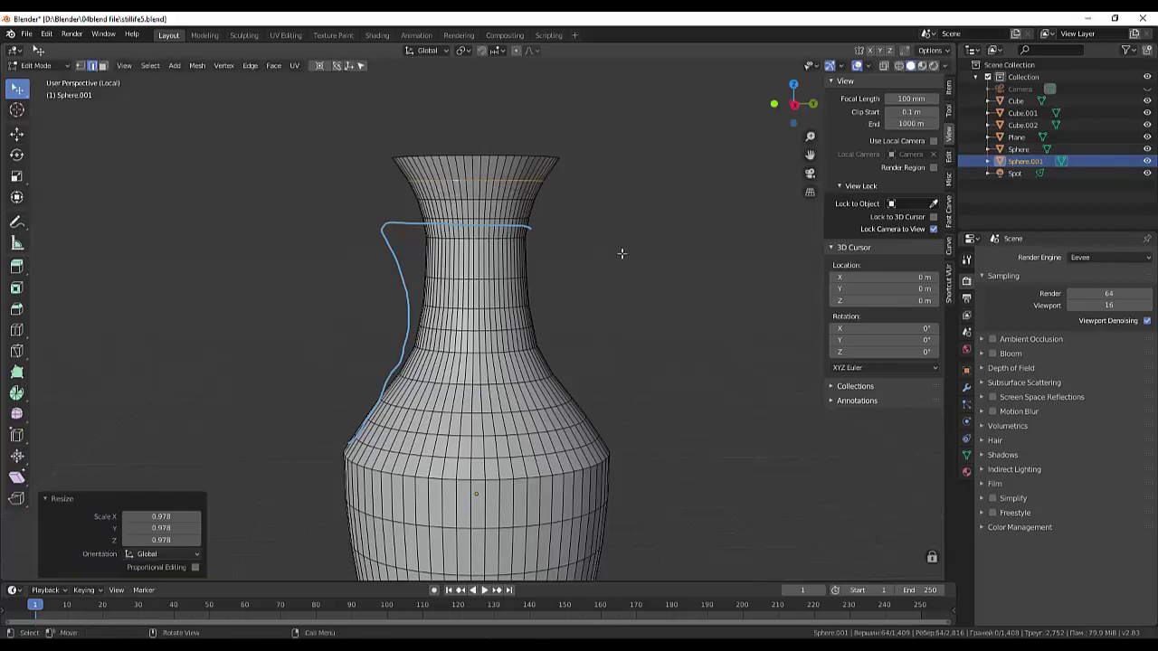
{"action": "key", "text": "alt+a"}
{"action": "left_click", "coordinate": [508, 330], "text": "alt"}
{"action": "key", "text": "s"}
{"action": "left_click", "coordinate": [674, 349]}
{"action": "scroll", "coordinate": [674, 348], "scroll_direction": "down", "scroll_amount": 3}
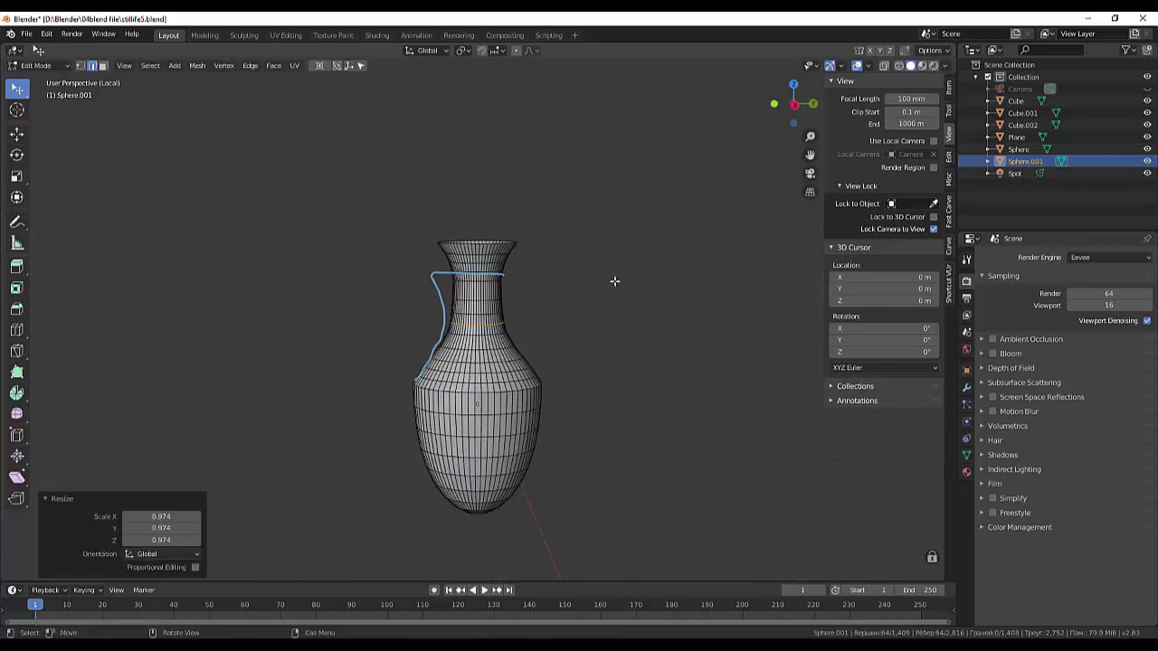
{"action": "key", "text": "alt+a"}
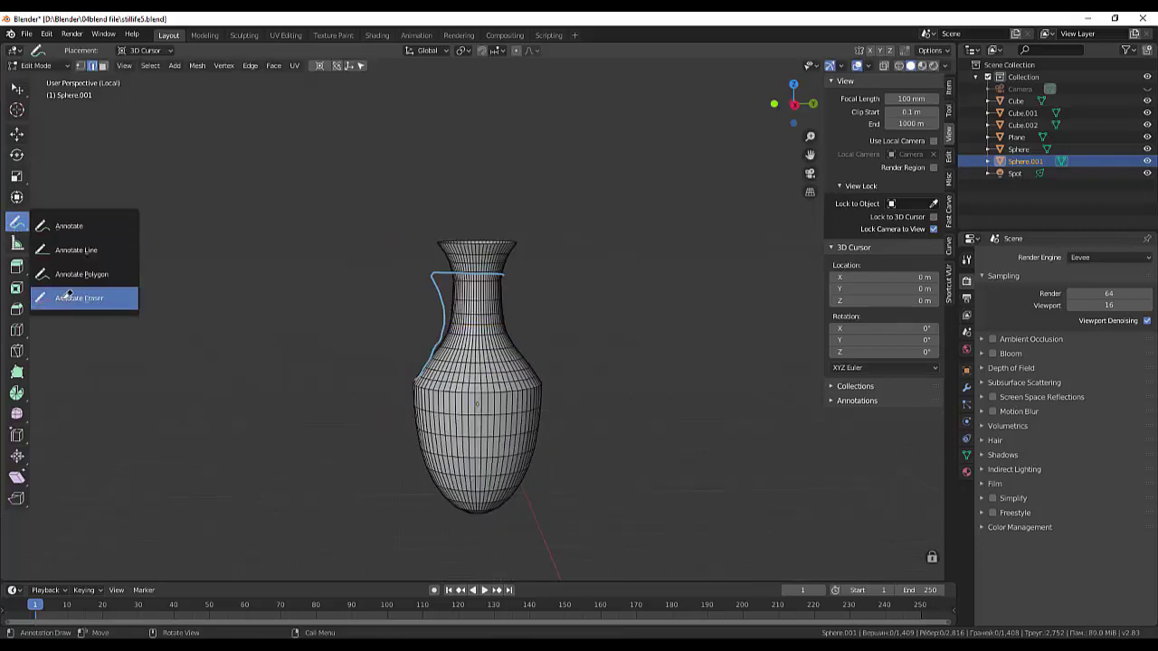
Erase the blue annotation guide stroke and return to the Select tool
{"action": "left_click_drag", "start_coordinate": [16, 222], "coordinate": [55, 297]}
{"action": "key", "text": "Delete"}
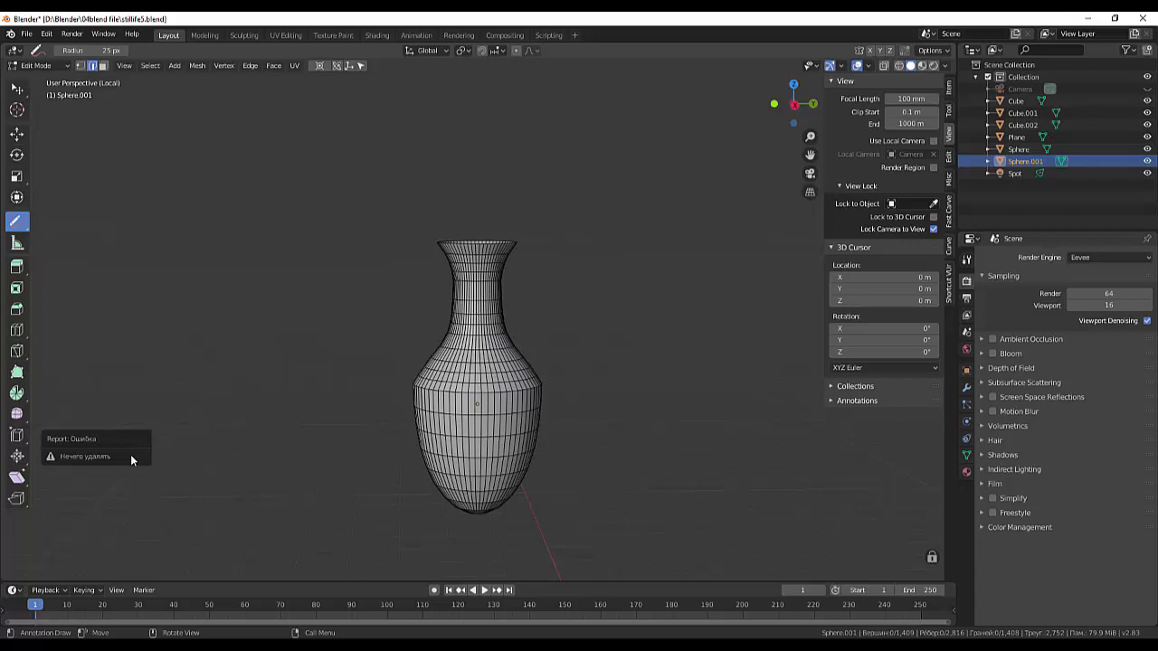
{"action": "scroll", "coordinate": [372, 408], "scroll_direction": "up", "scroll_amount": 5}
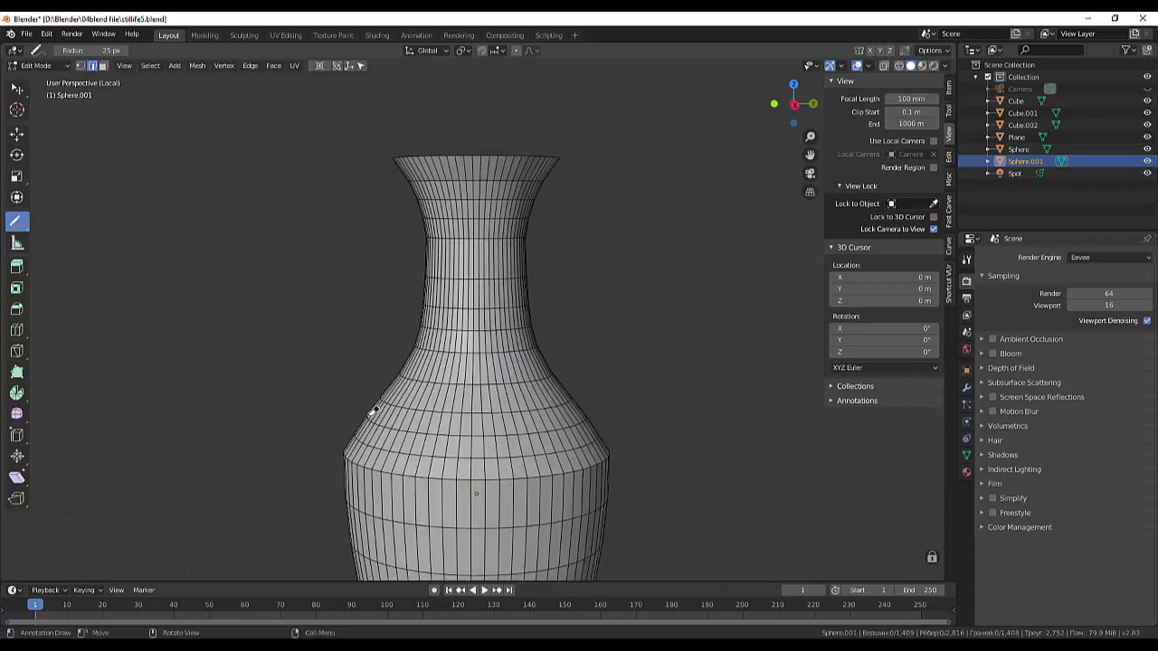
{"action": "left_click", "coordinate": [17, 89]}
Try moving an edge loop up and down the vase, then undo the move
{"action": "left_click", "coordinate": [436, 396], "text": "alt"}
{"action": "key", "text": "g"}
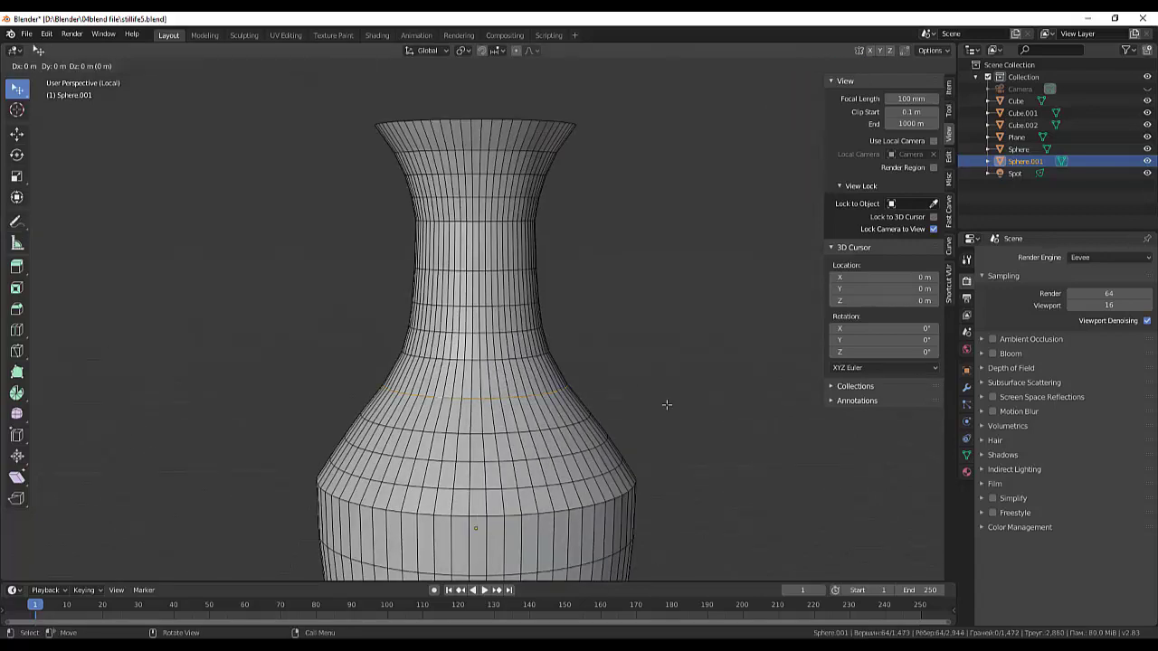
{"action": "left_click", "coordinate": [493, 368]}
{"action": "key", "text": "ctrl+z"}
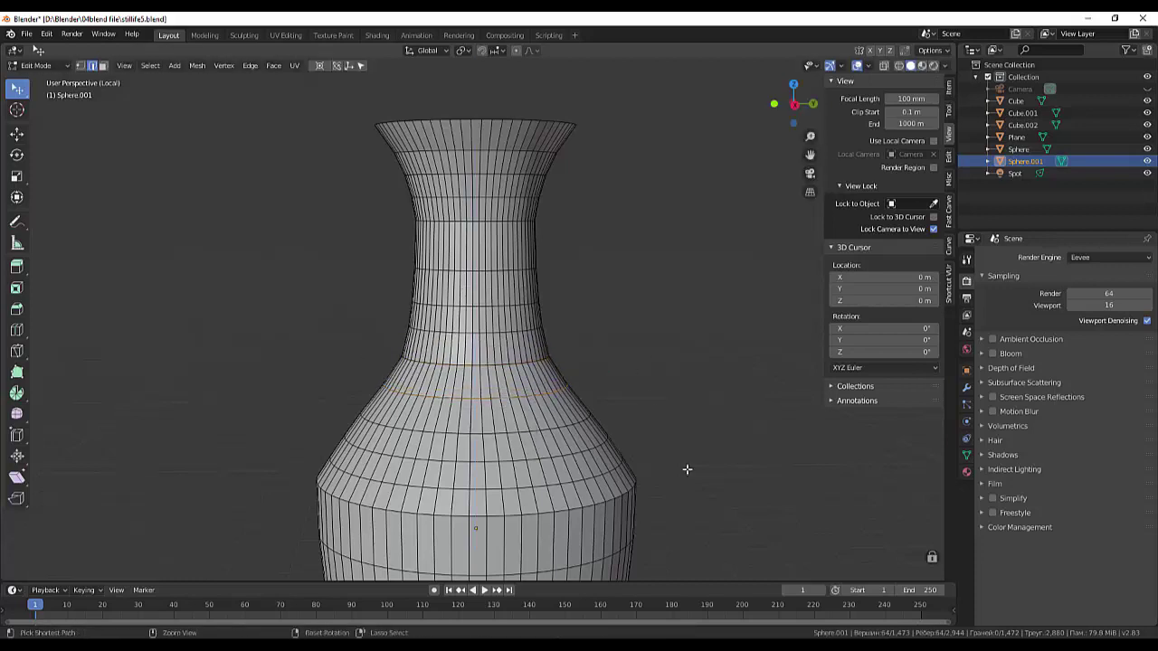
{"action": "key", "text": "ctrl+shift+z"}
{"action": "key", "text": "g"}
{"action": "left_click", "coordinate": [490, 389]}
{"action": "key", "text": "ctrl+z"}
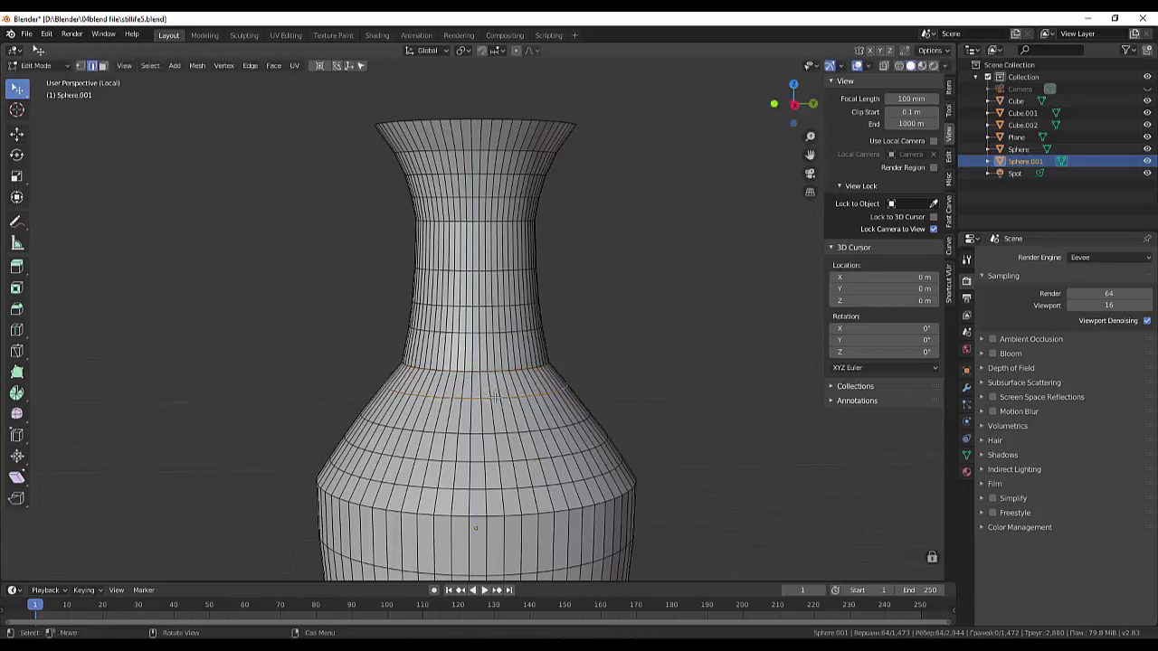
{"action": "key", "text": "g"}
{"action": "left_click", "coordinate": [493, 407]}
{"action": "key", "text": "ctrl+z"}
{"action": "key", "text": "ctrl+z"}
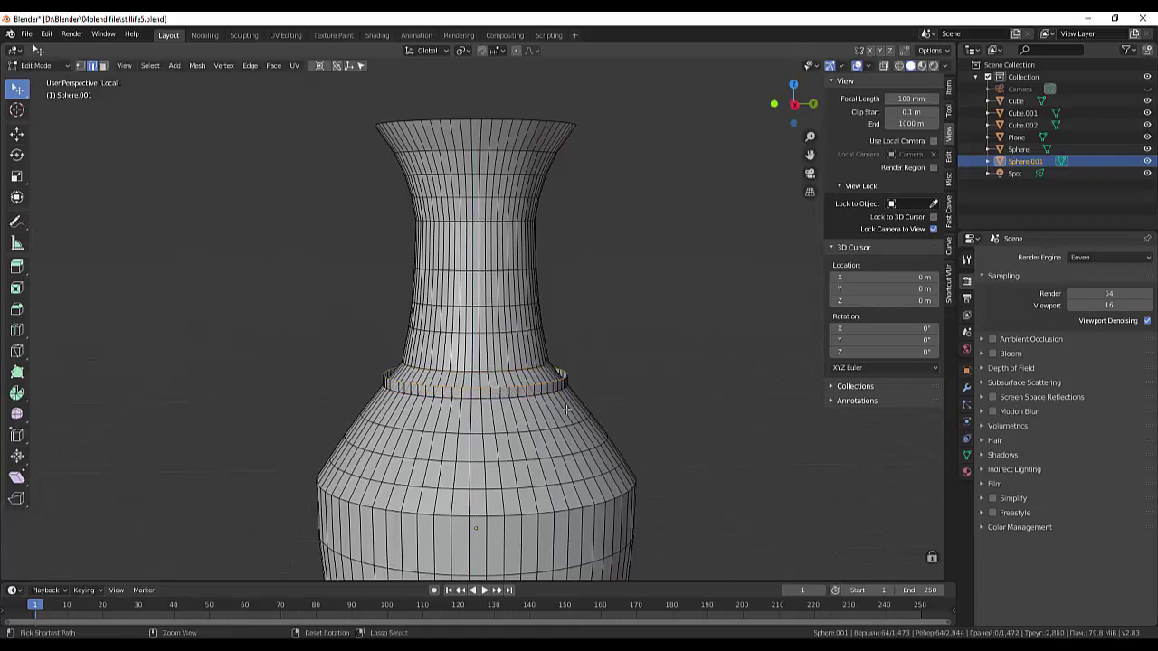
Add three loop cuts across the flared shoulder, shrinking each slightly (first to 0.939)
{"action": "key", "text": "ctrl+r"}
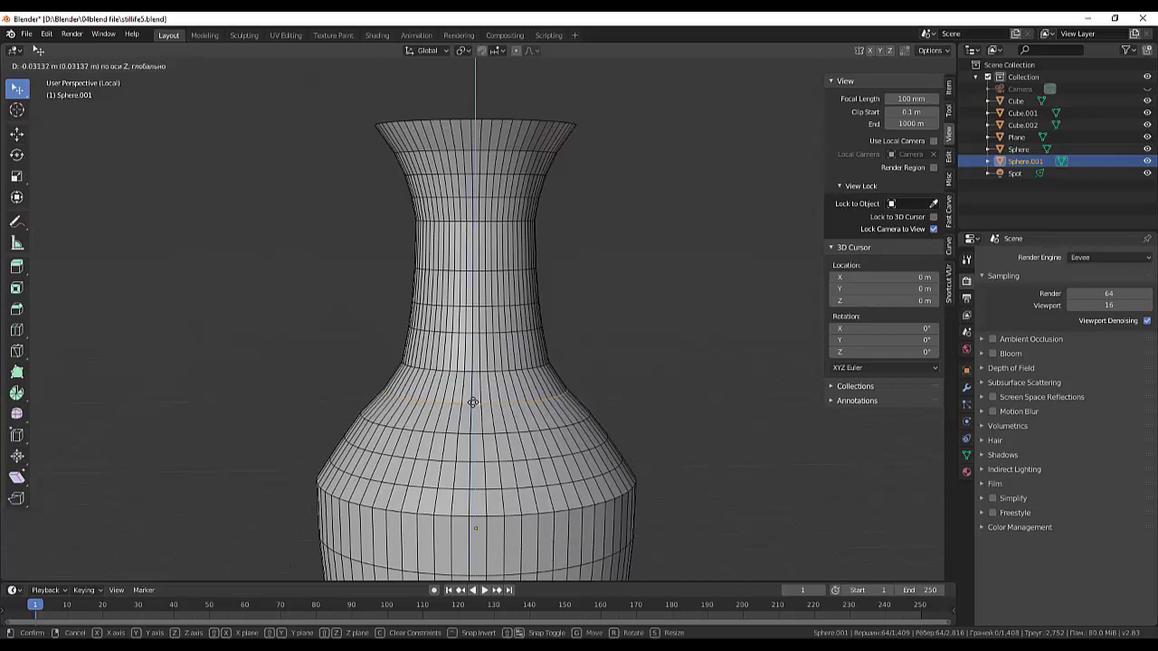
{"action": "left_click", "coordinate": [498, 412]}
{"action": "key", "text": "s"}
{"action": "left_click", "coordinate": [435, 403]}
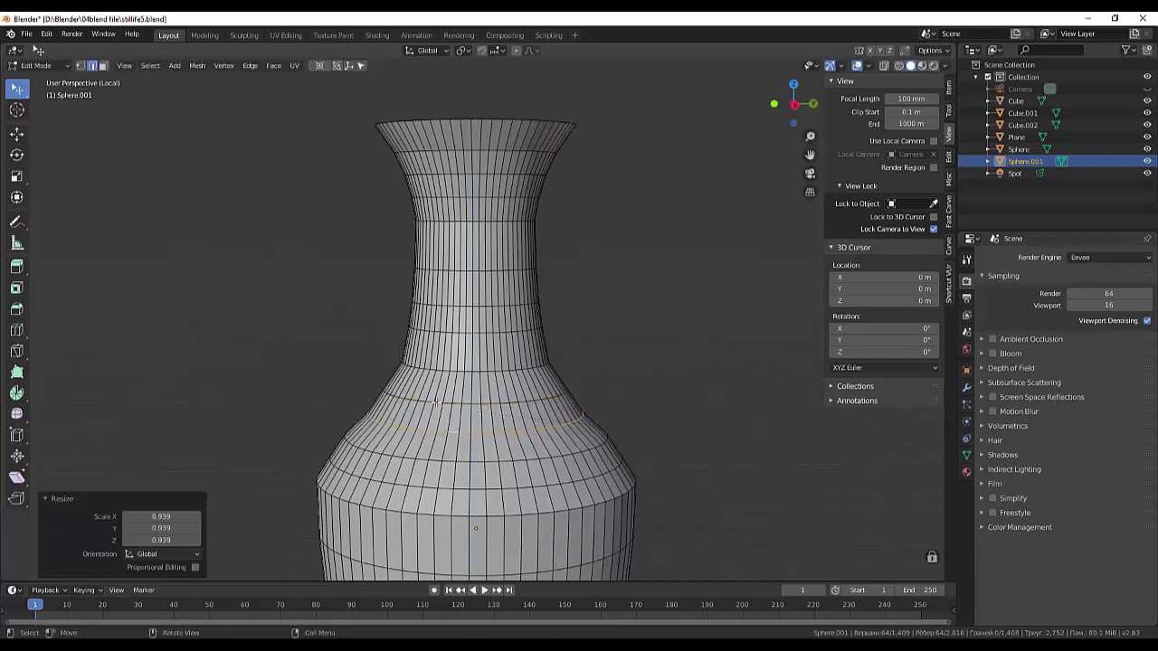
{"action": "key", "text": "ctrl+r"}
{"action": "left_click", "coordinate": [393, 440]}
{"action": "key", "text": "s"}
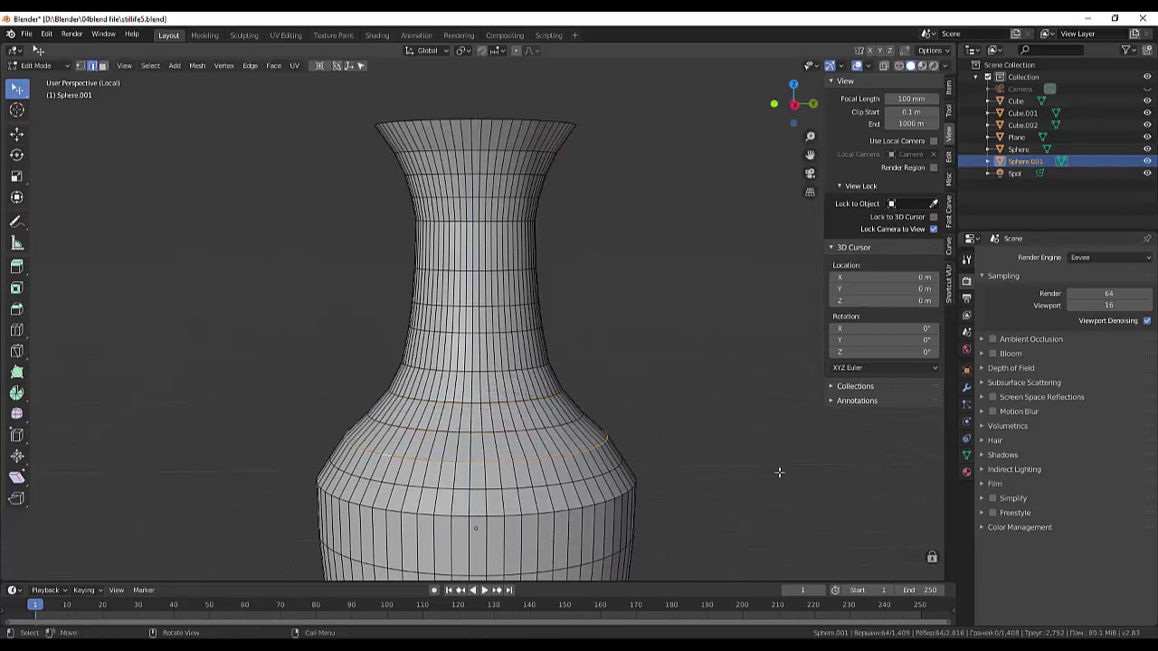
{"action": "left_click", "coordinate": [385, 488]}
{"action": "key", "text": "ctrl+r"}
{"action": "left_click", "coordinate": [770, 480]}
{"action": "key", "text": "s"}
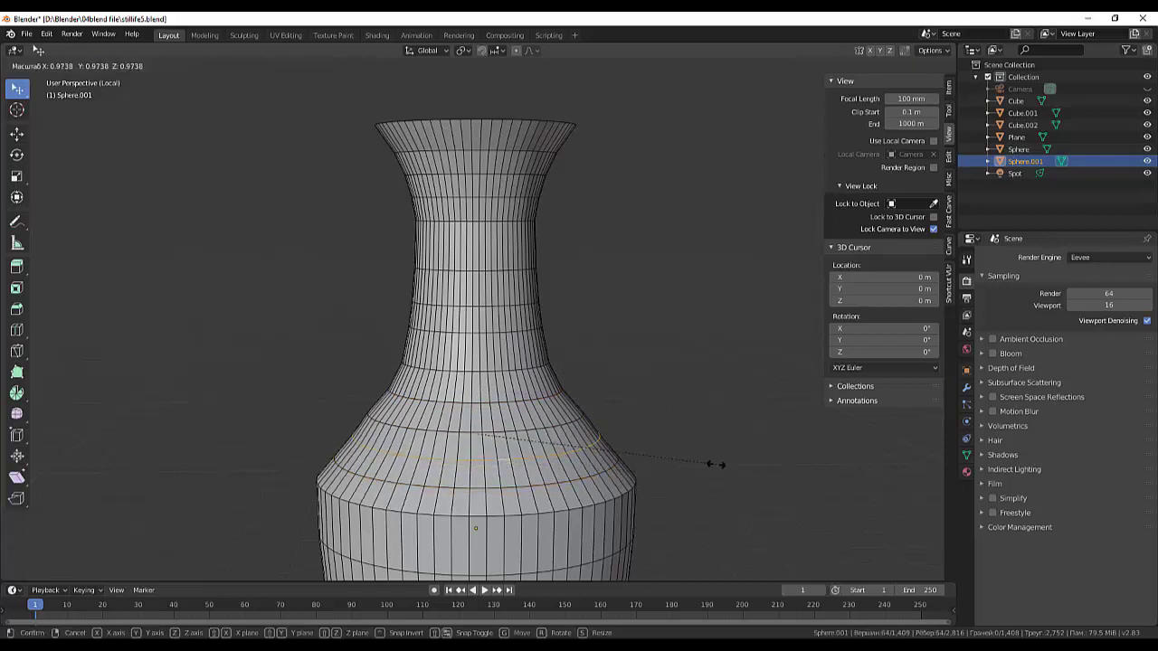
{"action": "left_click", "coordinate": [715, 463]}
Add loops near the top of the flare and on the neck, scaling each inward
{"action": "key", "text": "ctrl+r"}
{"action": "left_click", "coordinate": [548, 361]}
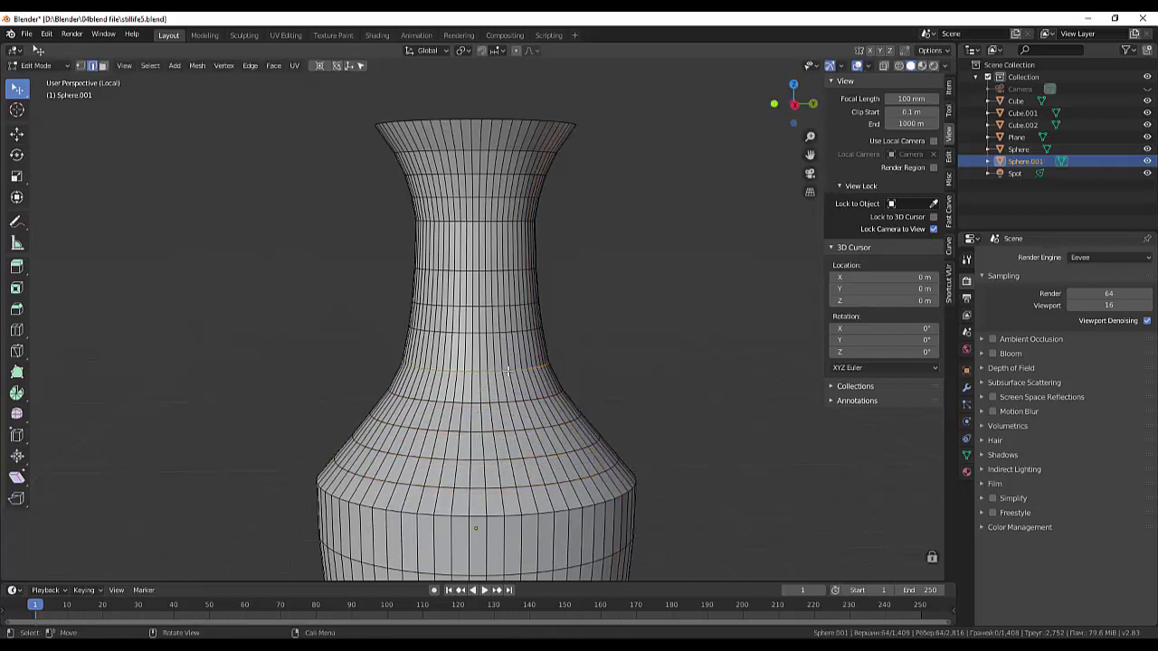
{"action": "key", "text": "s"}
{"action": "left_click", "coordinate": [728, 385]}
{"action": "key", "text": "ctrl+r"}
{"action": "left_click", "coordinate": [675, 342]}
{"action": "key", "text": "s"}
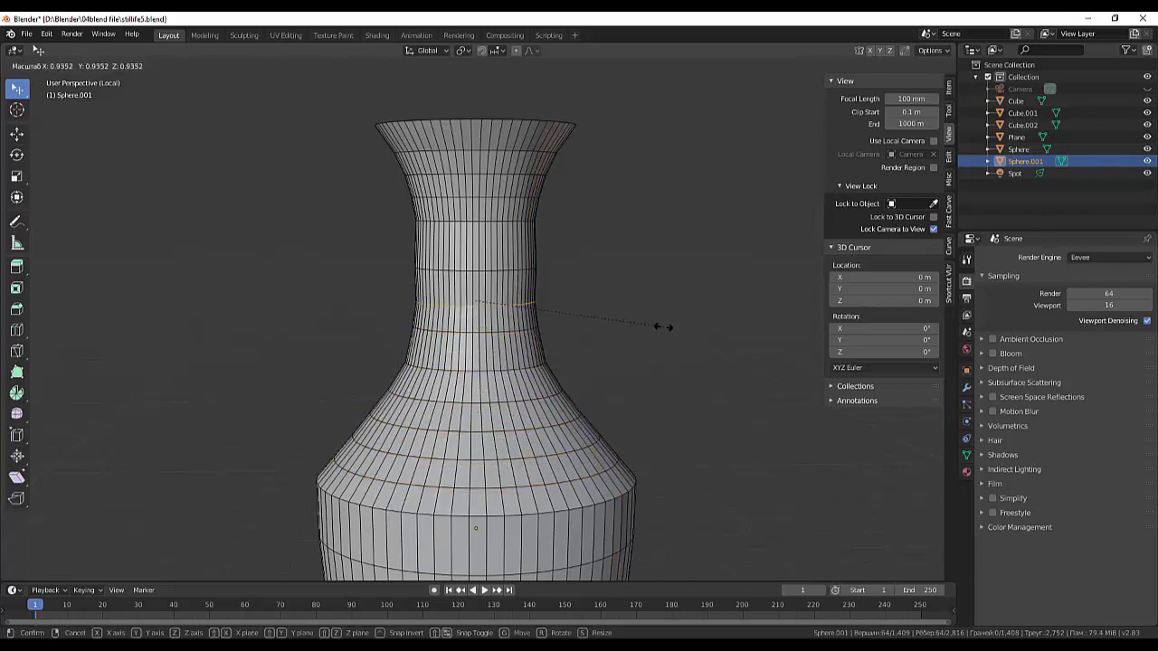
{"action": "left_click", "coordinate": [714, 318]}
Add lower-neck and high-neck loops, narrowing each to deepen the waist
{"action": "key", "text": "ctrl+r"}
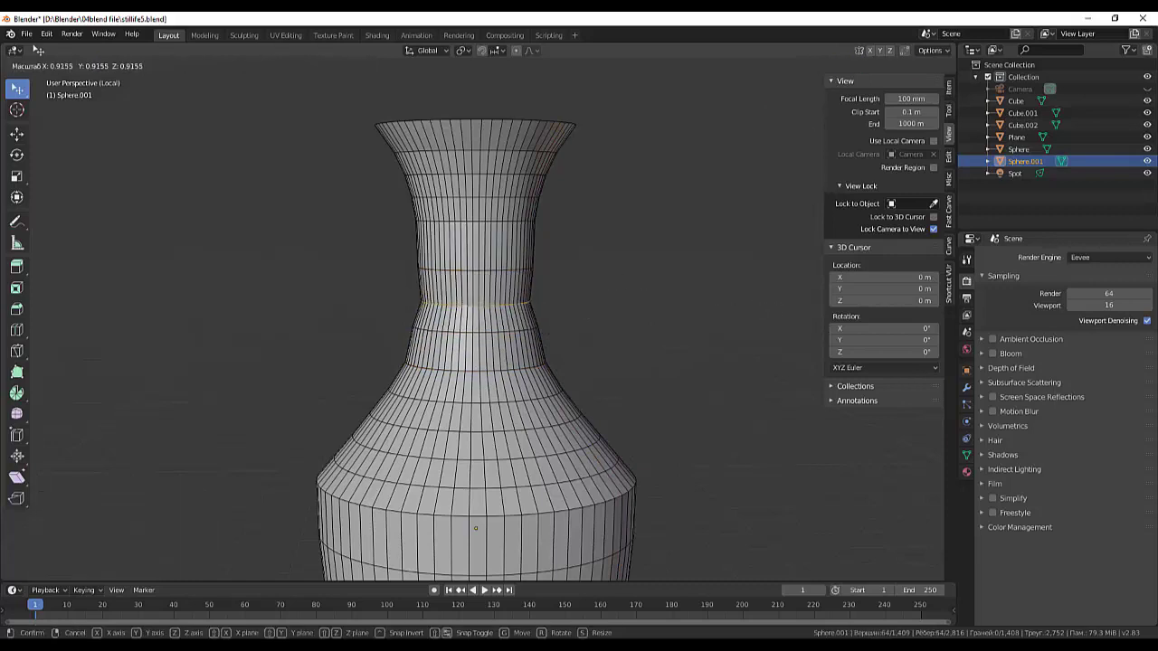
{"action": "left_click", "coordinate": [507, 331]}
{"action": "key", "text": "s"}
{"action": "left_click", "coordinate": [692, 331]}
{"action": "key", "text": "ctrl+r"}
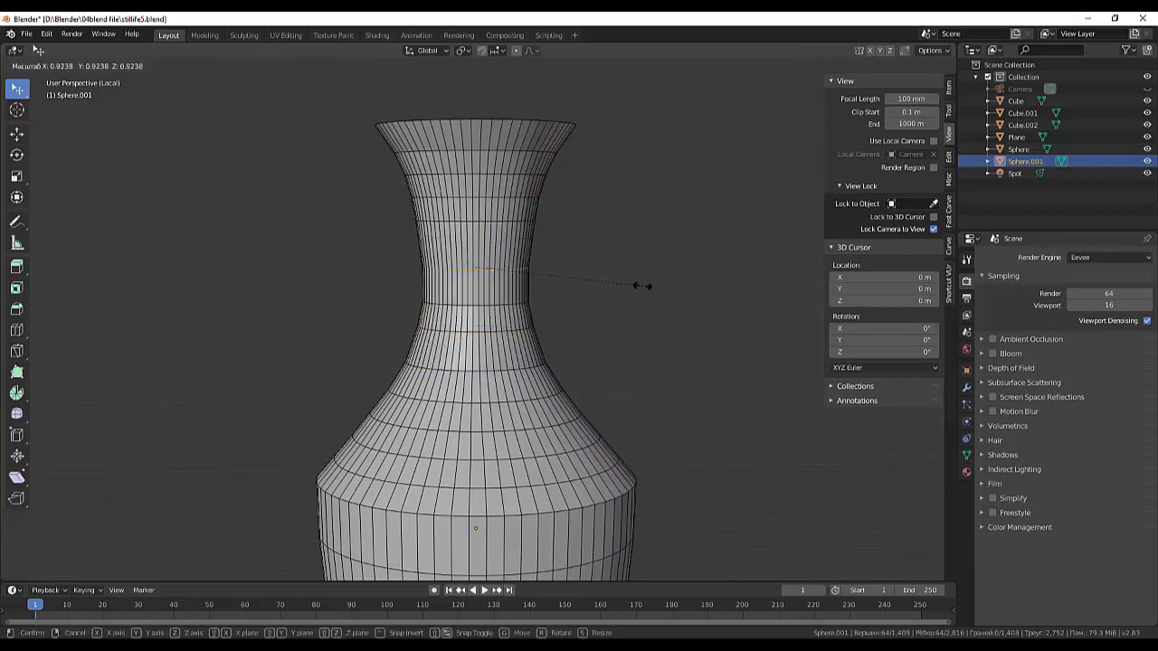
{"action": "left_click", "coordinate": [470, 220]}
{"action": "key", "text": "s"}
{"action": "left_click", "coordinate": [800, 278]}
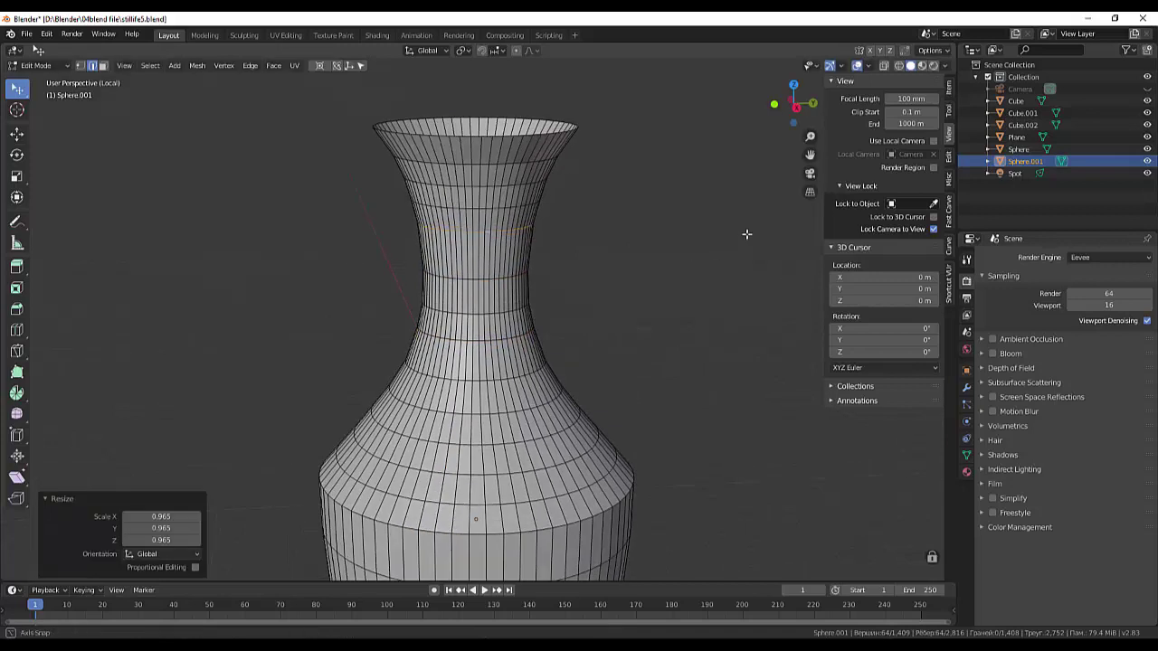
{"action": "scroll", "coordinate": [633, 201], "scroll_direction": "down", "scroll_amount": 2}
{"action": "scroll", "coordinate": [486, 331], "scroll_direction": "down", "scroll_amount": 2}
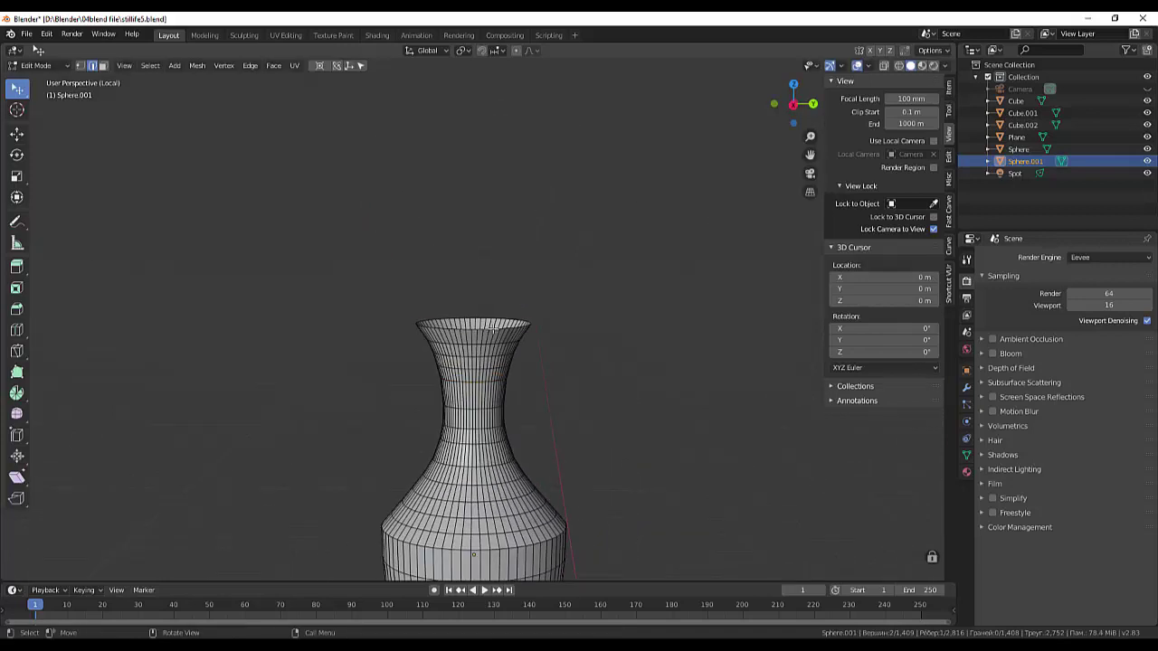
Raise the vase's top rim loop vertically and edge-slide it along the surface
{"action": "left_click", "coordinate": [491, 326], "text": "alt"}
{"action": "key", "text": "g"}
{"action": "key", "text": "z"}
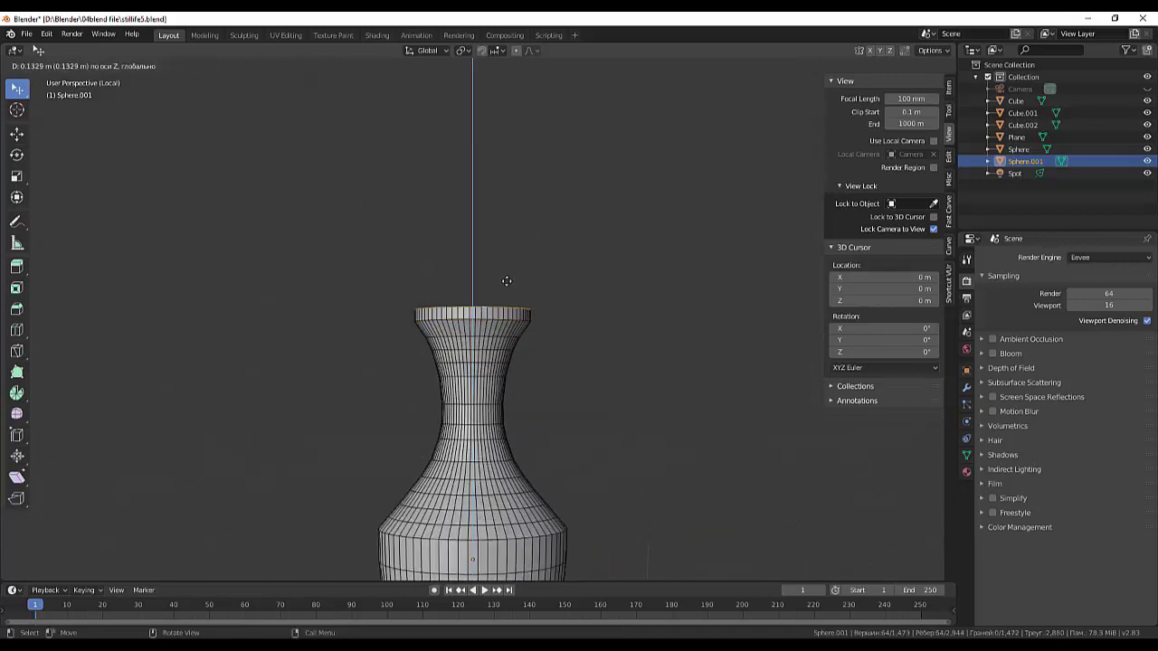
{"action": "left_click", "coordinate": [506, 281]}
{"action": "key", "text": "g"}
Extrude the rim and scale the new ring inward, undoing an extra inner extrusion
{"action": "key", "text": "g"}
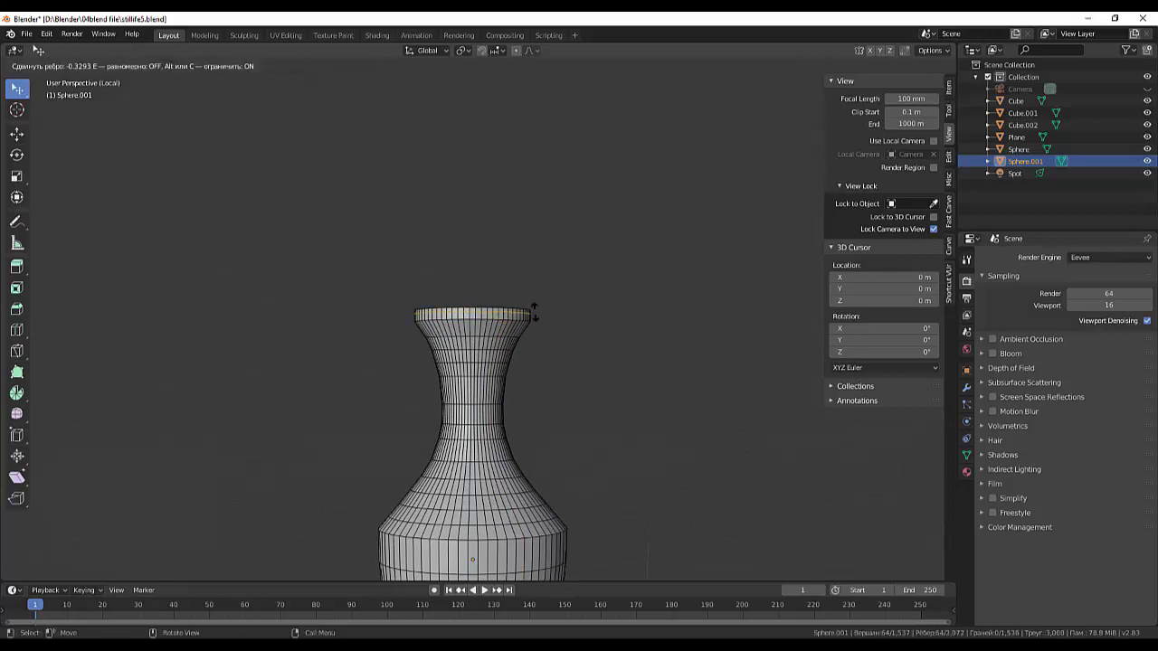
{"action": "left_click", "coordinate": [535, 312]}
{"action": "mouse_move", "coordinate": [543, 312]}
{"action": "middle_mouse_down"}
{"action": "mouse_move", "coordinate": [602, 337]}
{"action": "mouse_move", "coordinate": [452, 291]}
{"action": "mouse_move", "coordinate": [667, 431]}
{"action": "mouse_move", "coordinate": [616, 317]}
{"action": "mouse_move", "coordinate": [614, 454]}
{"action": "mouse_move", "coordinate": [627, 440]}
{"action": "mouse_move", "coordinate": [633, 310]}
{"action": "mouse_move", "coordinate": [654, 401]}
{"action": "middle_mouse_up"}
{"action": "key", "text": "e"}
{"action": "key", "text": "s"}
{"action": "left_click", "coordinate": [661, 336]}
{"action": "key", "text": "g"}
{"action": "left_click", "coordinate": [449, 298]}
{"action": "key", "text": "s"}
{"action": "left_click", "coordinate": [624, 432]}
{"action": "key", "text": "e"}
{"action": "left_click", "coordinate": [615, 317]}
{"action": "key", "text": "ctrl+z"}
{"action": "key", "text": "ctrl+z"}
Extrude a fresh rim ring, sink it down into the neck and shrink it
{"action": "key", "text": "e"}
{"action": "left_click", "coordinate": [638, 409]}
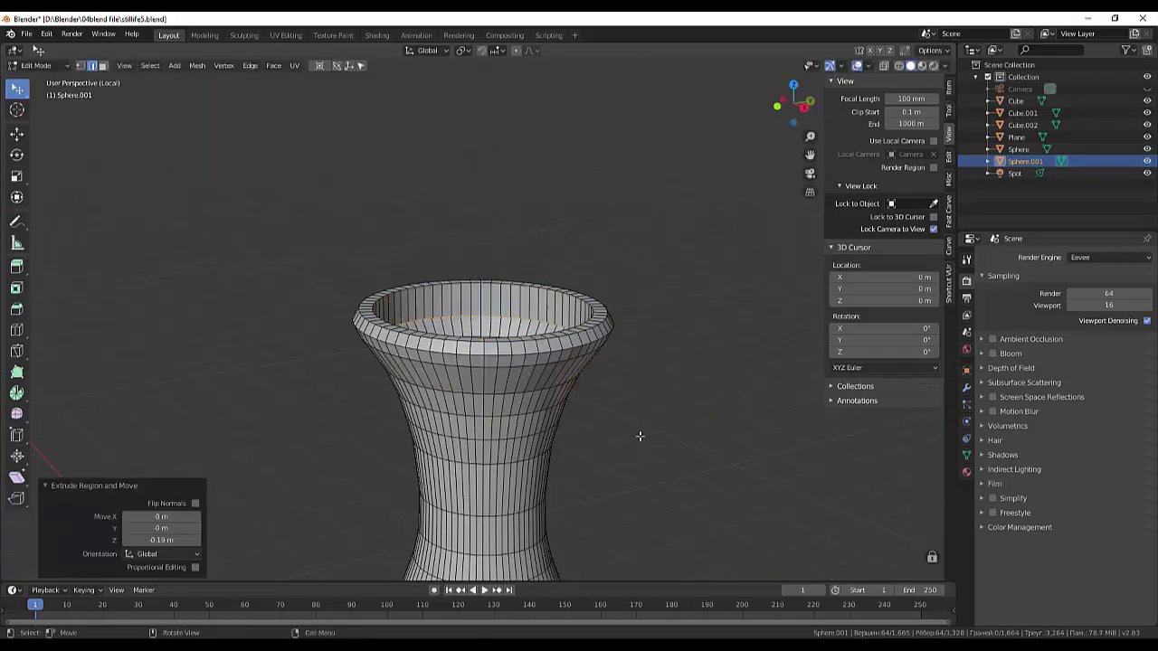
{"action": "key", "text": "s"}
{"action": "left_click", "coordinate": [621, 419]}
{"action": "key", "text": "g"}
{"action": "key", "text": "z"}
{"action": "left_click", "coordinate": [634, 441]}
{"action": "key", "text": "e"}
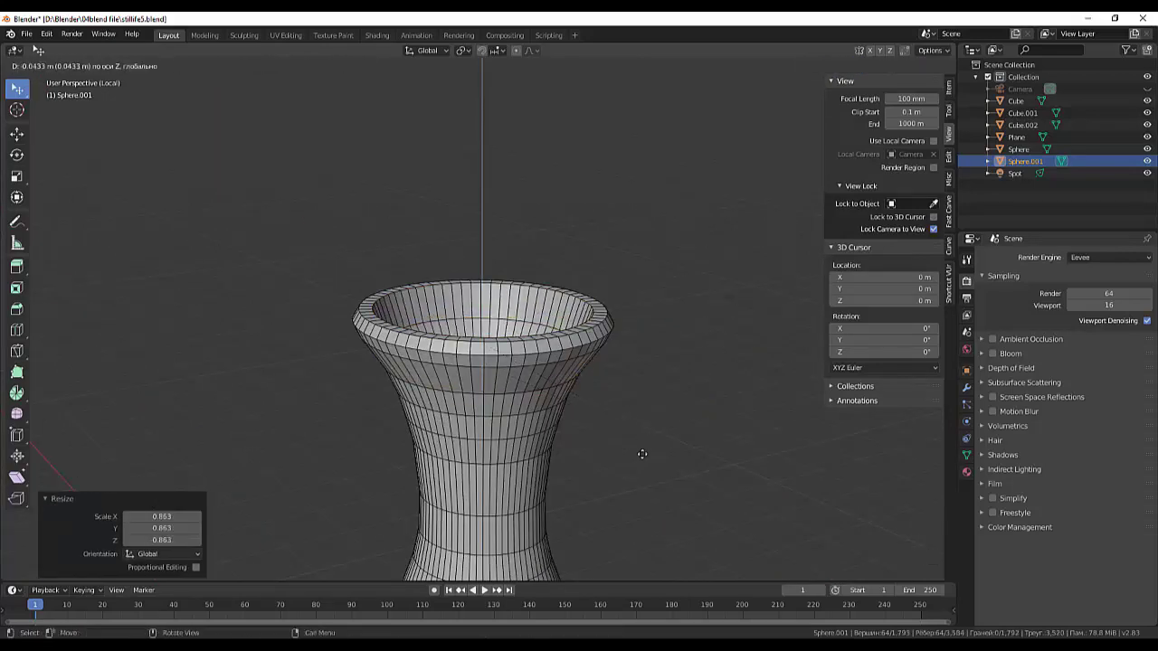
{"action": "left_click", "coordinate": [661, 467]}
{"action": "key", "text": "alt+a"}
{"action": "scroll", "coordinate": [687, 434], "scroll_direction": "down", "scroll_amount": 4}
{"action": "middle_click_drag", "start_coordinate": [702, 420], "coordinate": [711, 388]}
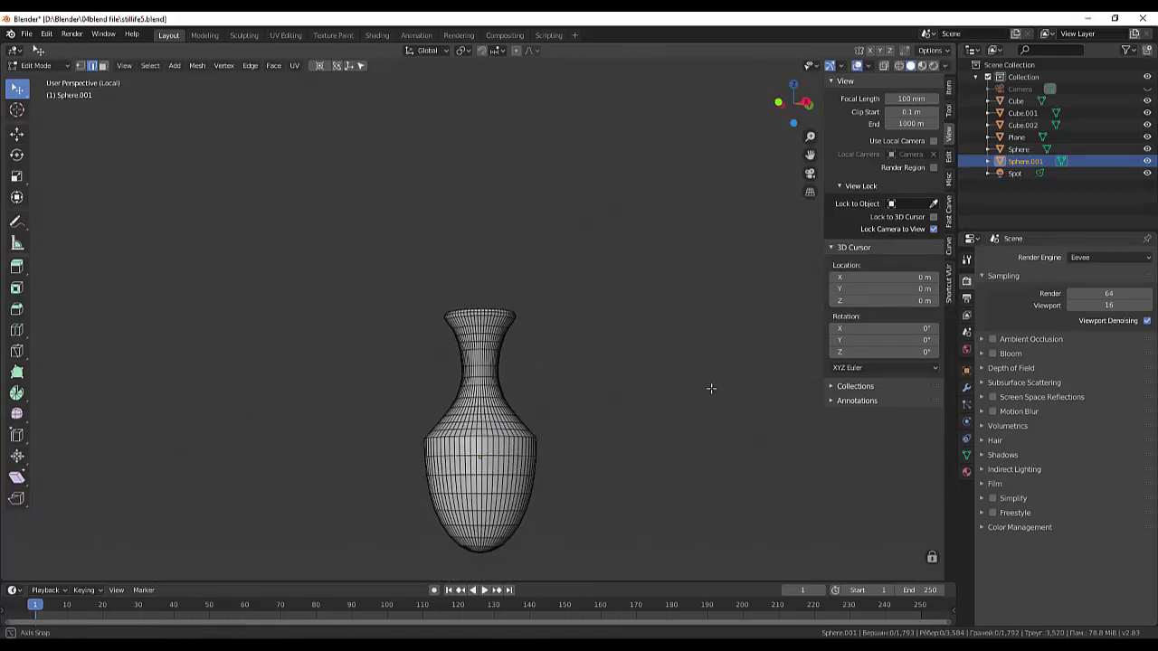
Undo the last two edits and box-select the vase's lower body in side view
{"action": "key", "text": "ctrl+z"}
{"action": "key", "text": "ctrl+z"}
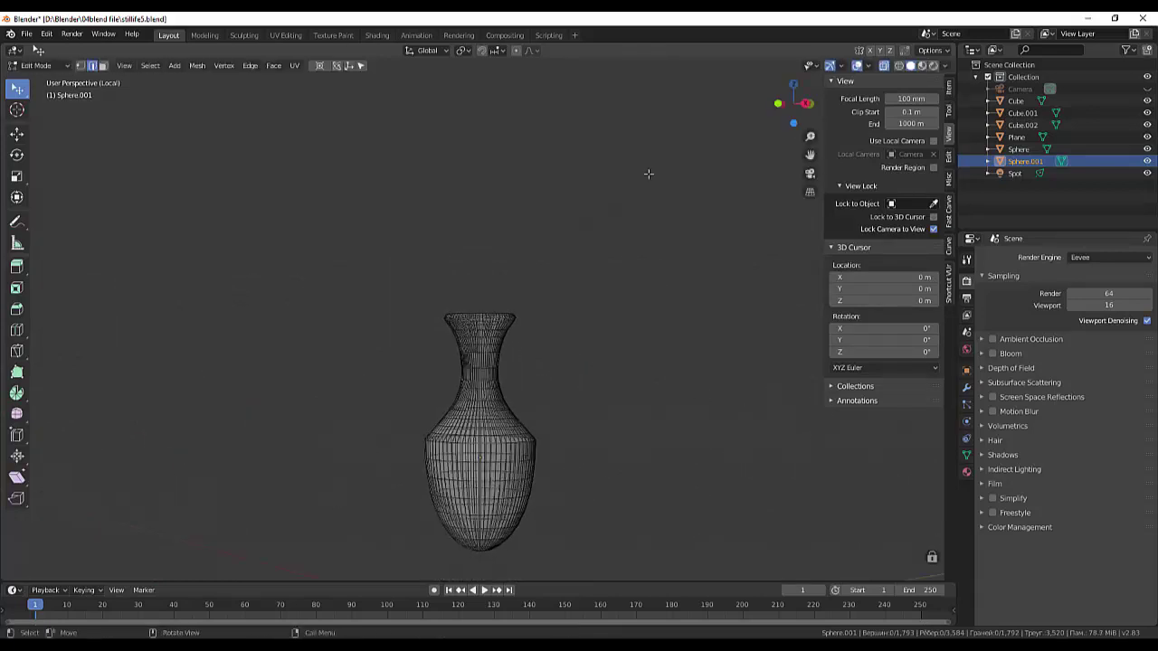
{"action": "key", "text": "ctrl+z"}
{"action": "key", "text": "ctrl+z"}
{"action": "key", "text": "ctrl+z"}
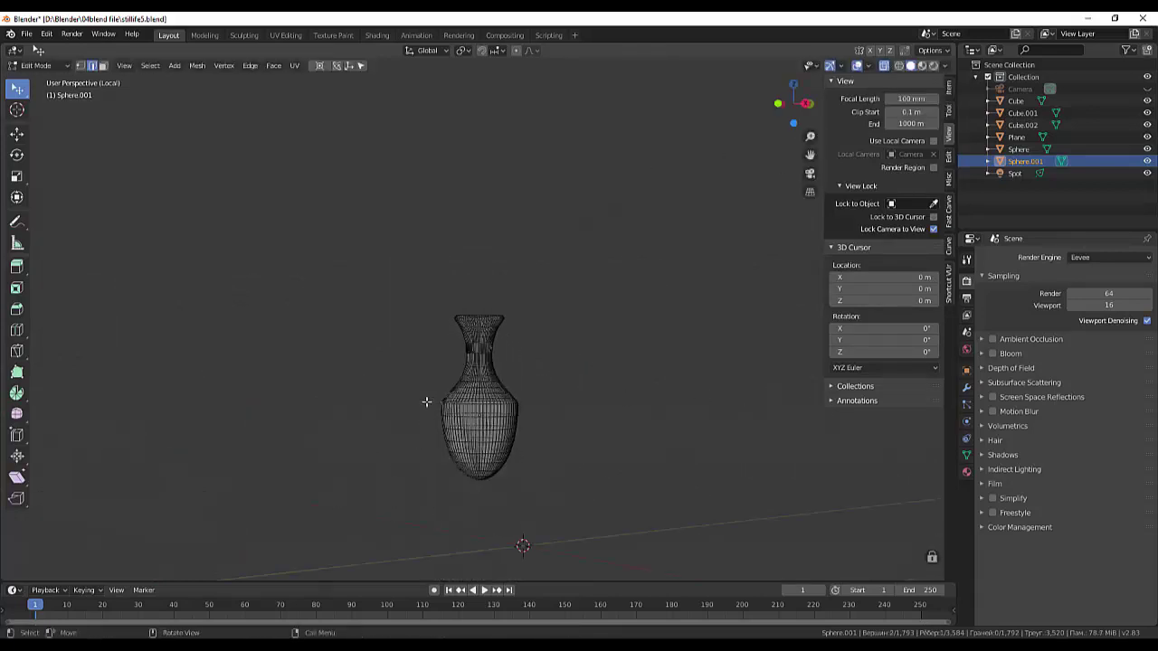
{"action": "key", "text": "KP_3"}
{"action": "left_click_drag", "start_coordinate": [410, 400], "coordinate": [516, 484]}
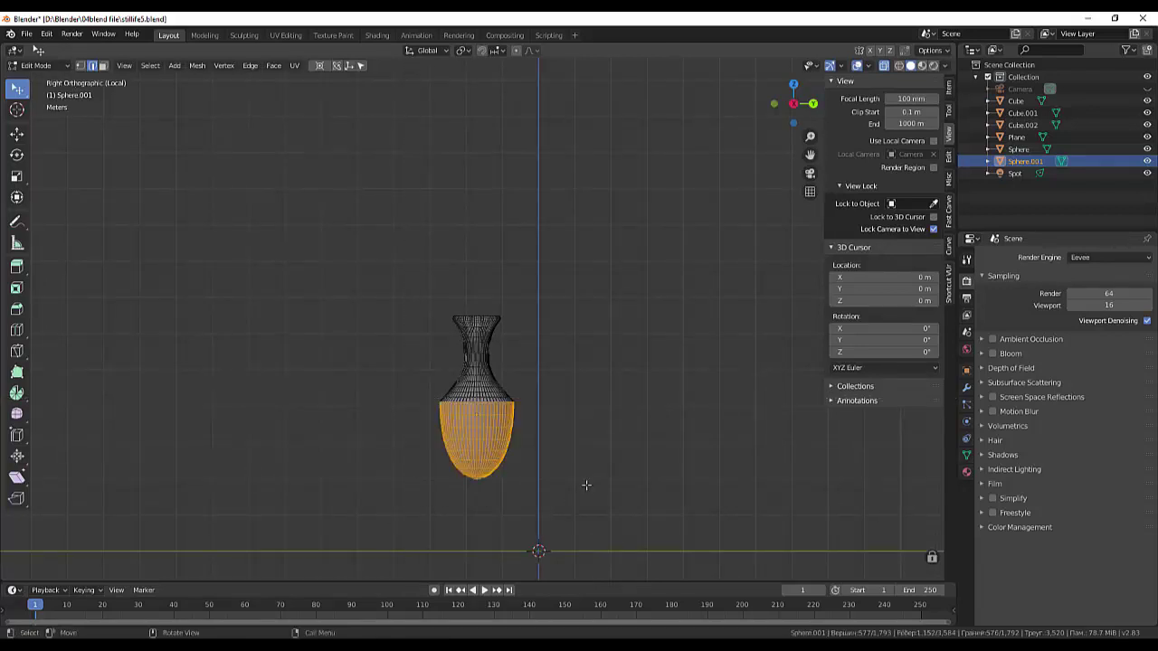
Stretch the lower body about 1.2× along Z, lower it 0.2, then deselect
{"action": "key", "text": "s"}
{"action": "key", "text": "z"}
{"action": "left_click", "coordinate": [586, 473]}
{"action": "type", "text": "gz0.2"}
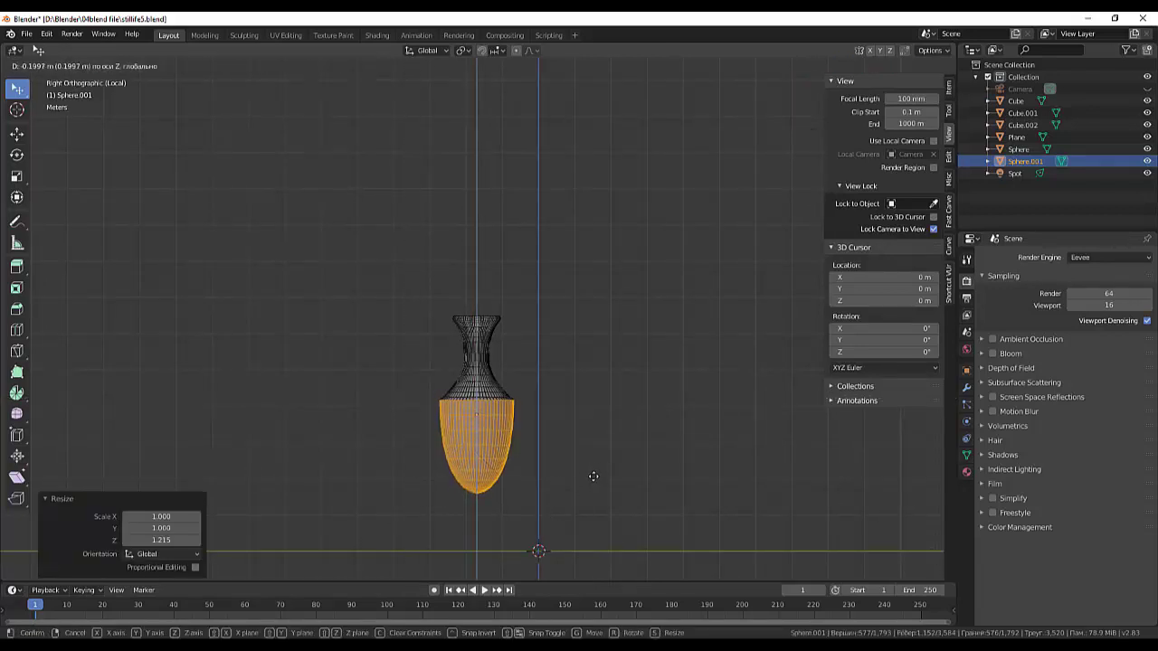
{"action": "key", "text": "Return"}
{"action": "key", "text": "s"}
{"action": "key", "text": "z"}
{"action": "key", "text": "s"}
{"action": "key", "text": "z"}
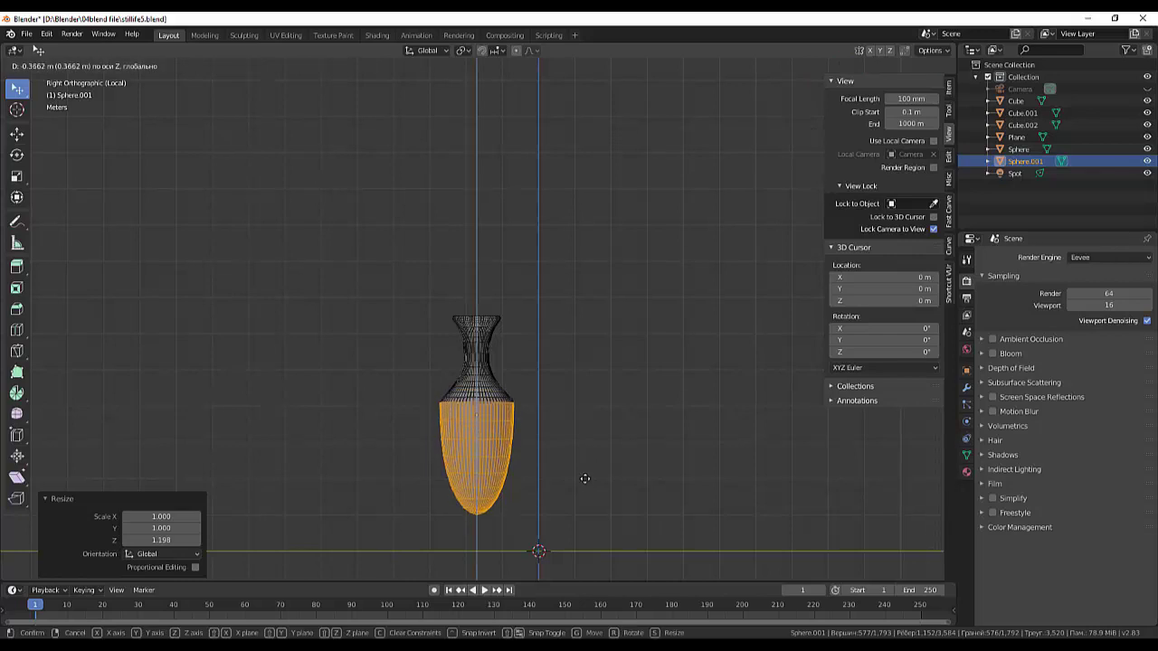
{"action": "left_click", "coordinate": [597, 466]}
{"action": "left_click", "coordinate": [604, 465]}
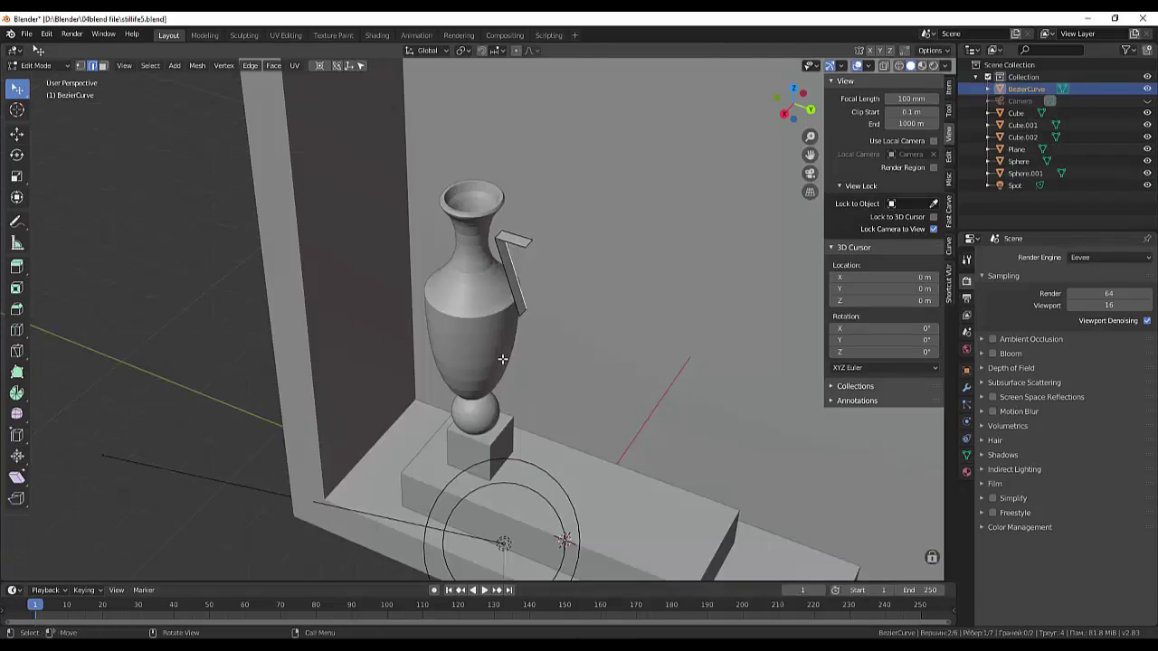
Switch the vase from Edit Mode back to Object Mode
{"action": "middle_click_drag", "start_coordinate": [503, 360], "coordinate": [528, 350]}
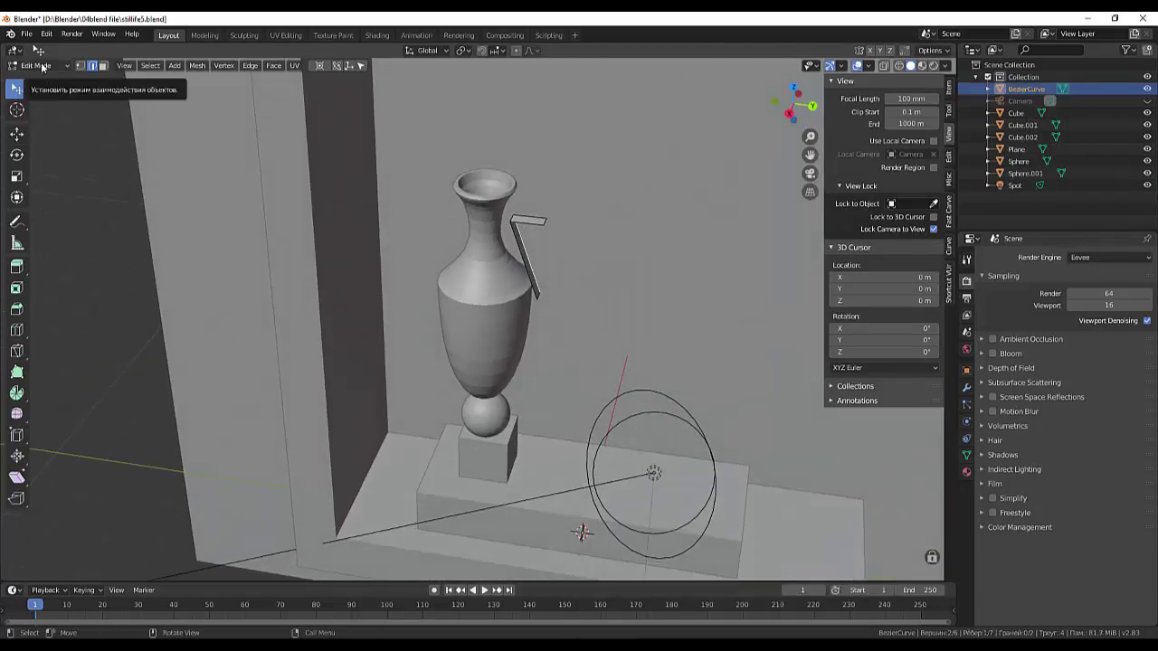
{"action": "left_click", "coordinate": [43, 68]}
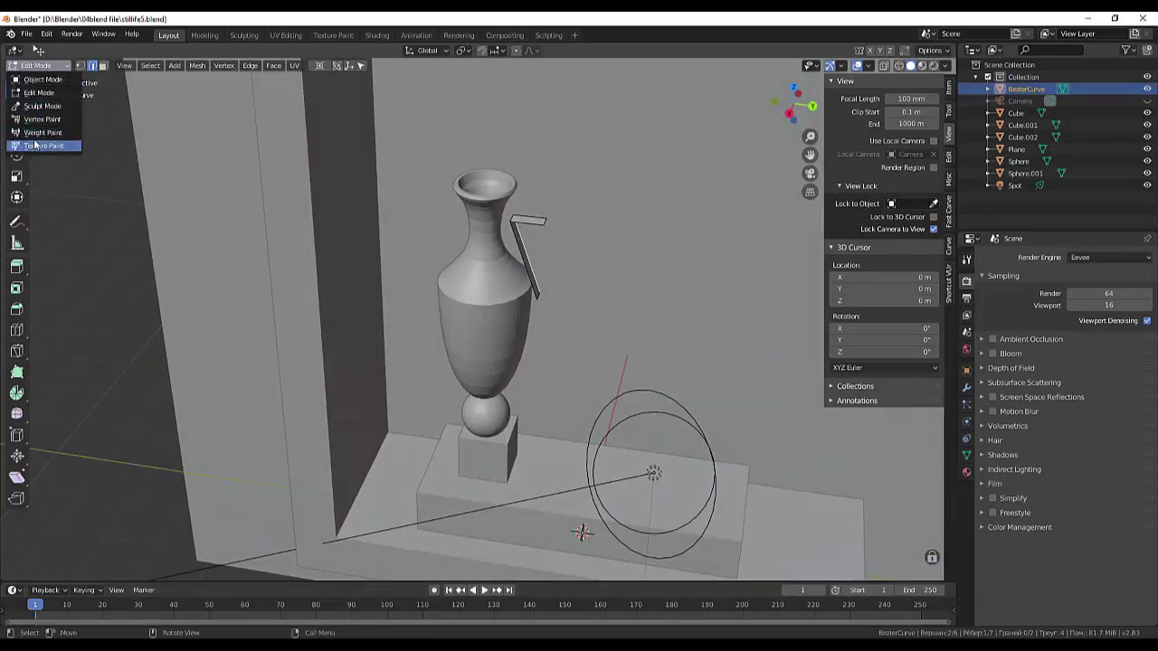
{"action": "left_click", "coordinate": [38, 80]}
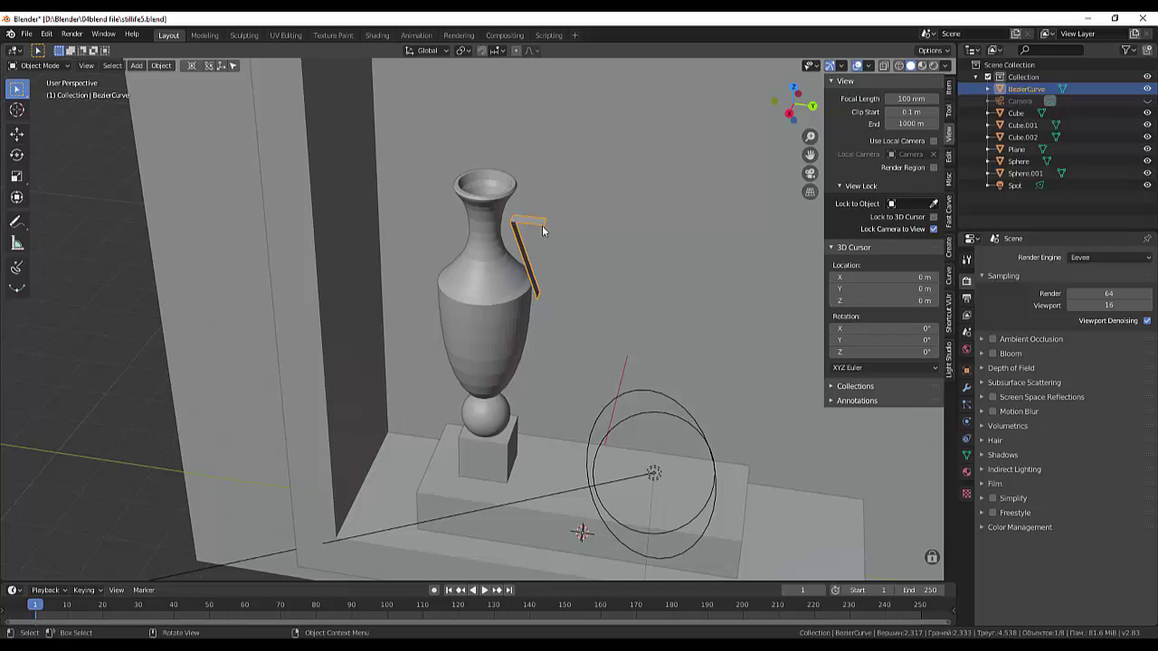
{"action": "right_click", "coordinate": [575, 245]}
{"action": "left_click", "coordinate": [575, 242]}
{"action": "left_click", "coordinate": [41, 66]}
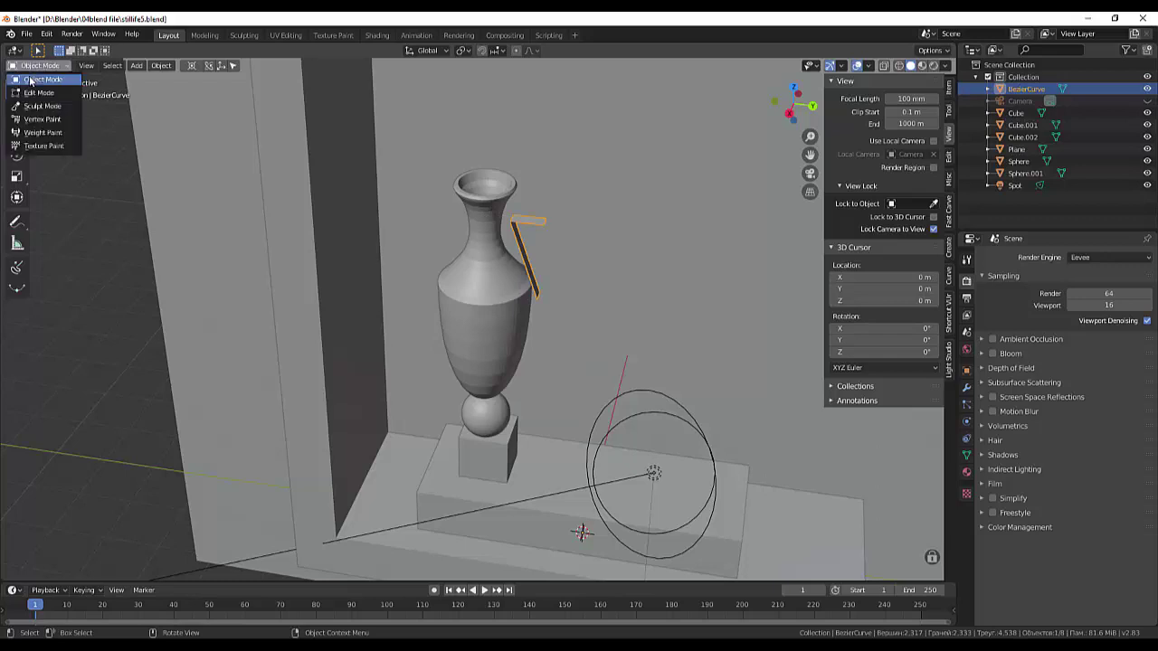
{"action": "left_click", "coordinate": [42, 79]}
Select the BezierCurve handle and open its Add Modifier list in Modifier Properties
{"action": "left_click", "coordinate": [599, 260]}
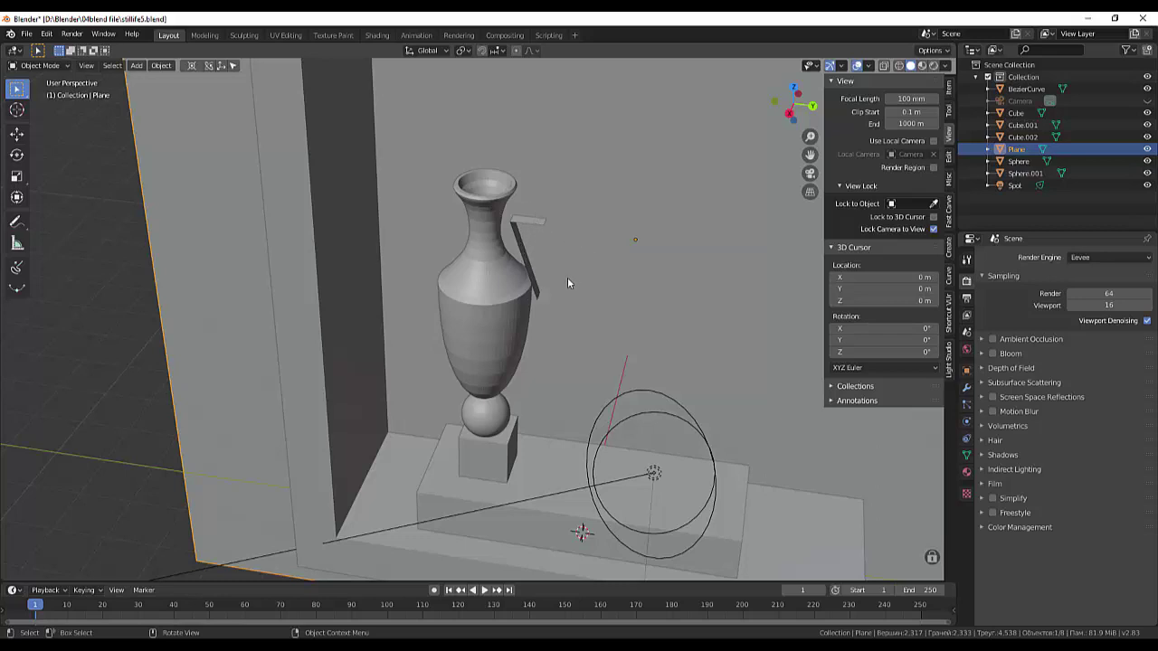
{"action": "mouse_move", "coordinate": [568, 284]}
{"action": "middle_mouse_down"}
{"action": "mouse_move", "coordinate": [573, 259]}
{"action": "mouse_move", "coordinate": [550, 256]}
{"action": "mouse_move", "coordinate": [542, 272]}
{"action": "middle_mouse_up"}
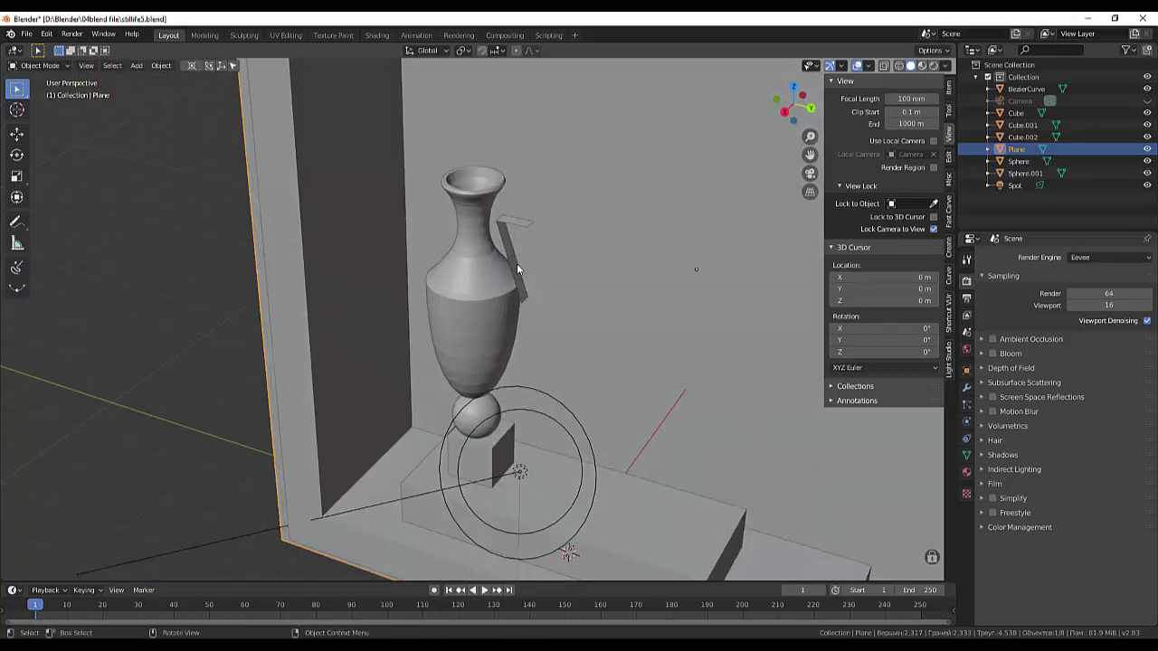
{"action": "left_click", "coordinate": [518, 268]}
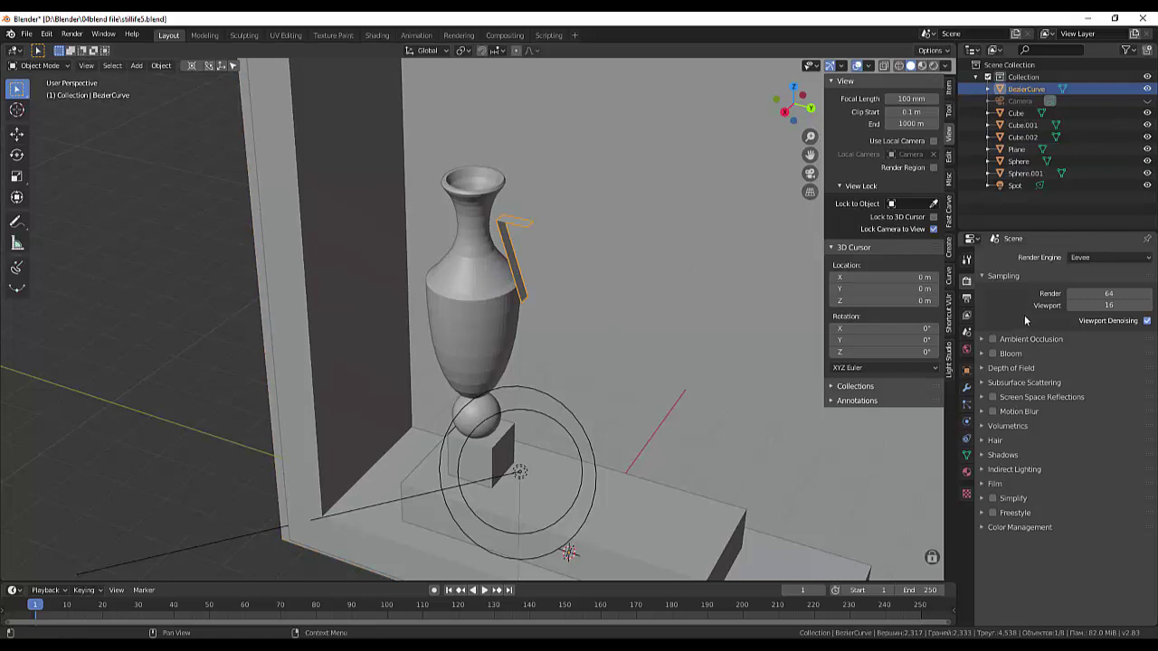
{"action": "left_click", "coordinate": [966, 387]}
{"action": "left_click", "coordinate": [1002, 258]}
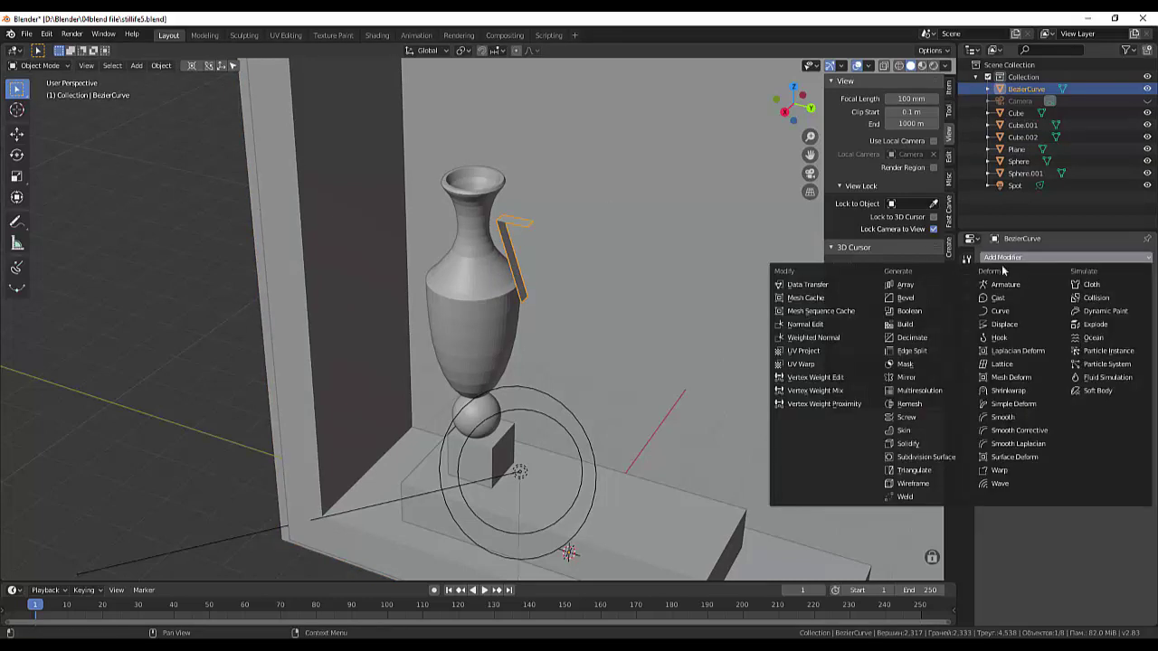
Add a Solidify modifier with Even Thickness, High Quality Normals and 0.08 m thickness
{"action": "left_click", "coordinate": [919, 444]}
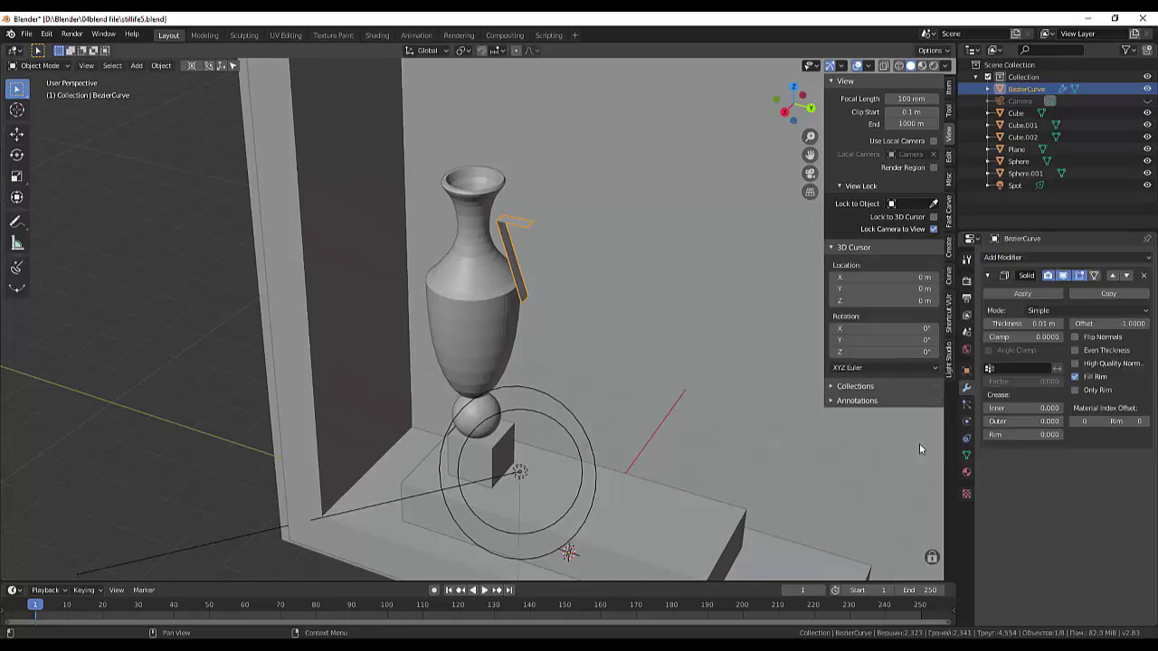
{"action": "left_click", "coordinate": [1075, 350]}
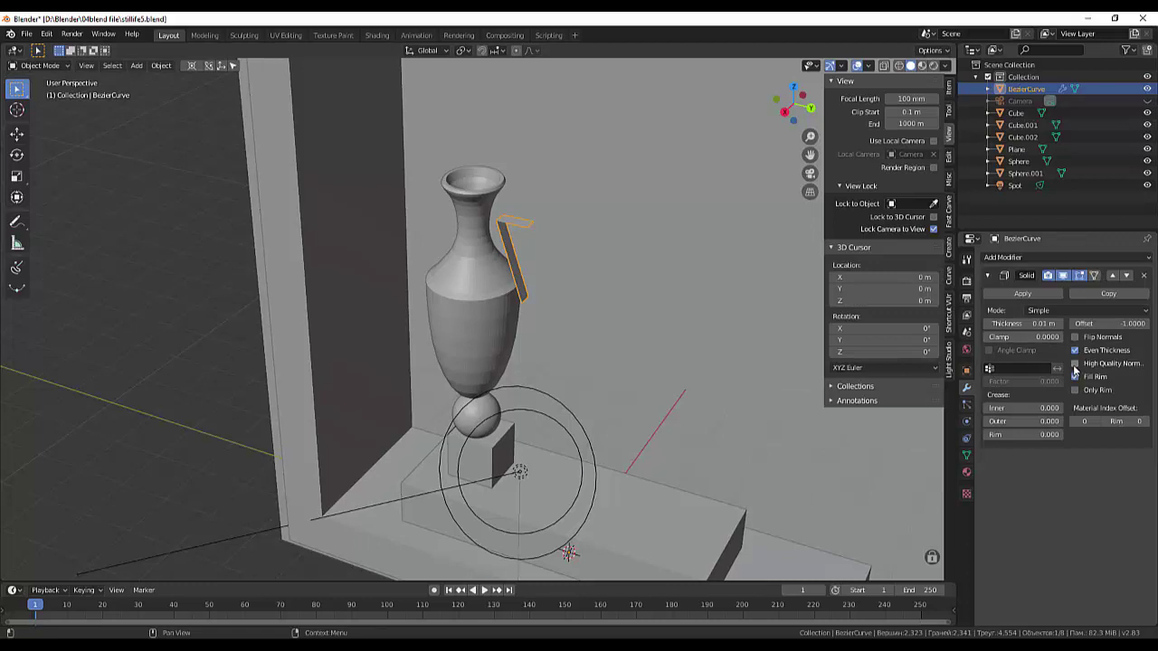
{"action": "left_click", "coordinate": [1075, 364]}
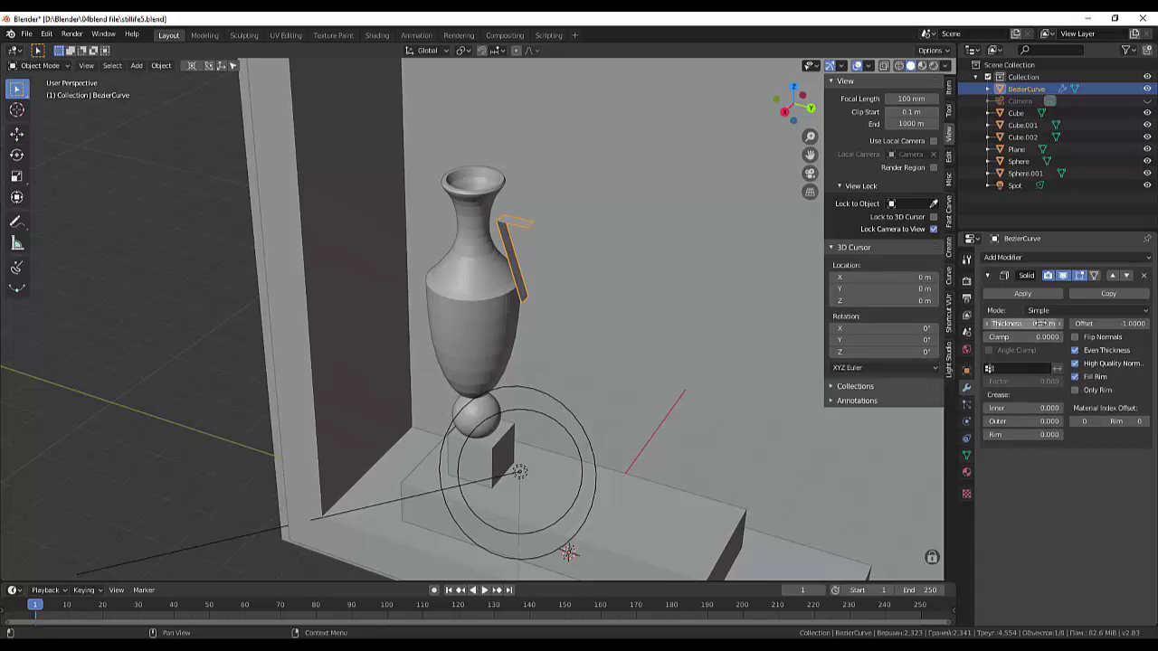
{"action": "left_click_drag", "start_coordinate": [1043, 323], "coordinate": [1059, 323]}
{"action": "left_click", "coordinate": [1022, 323]}
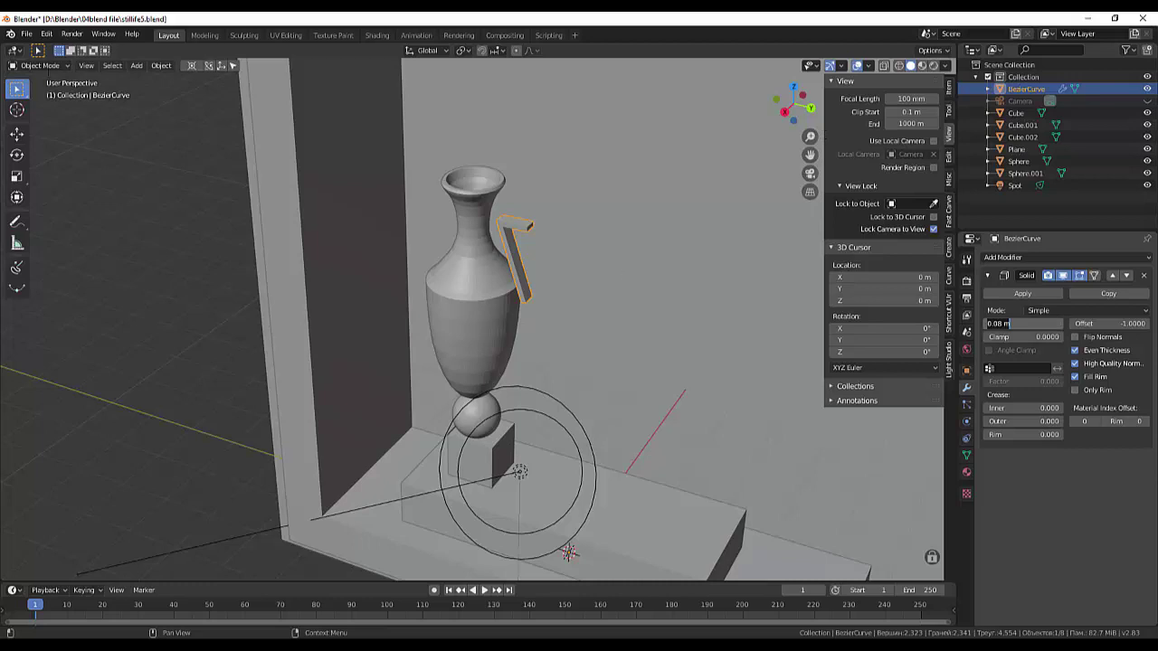
{"action": "left_click", "coordinate": [36, 65]}
{"action": "left_click", "coordinate": [36, 81]}
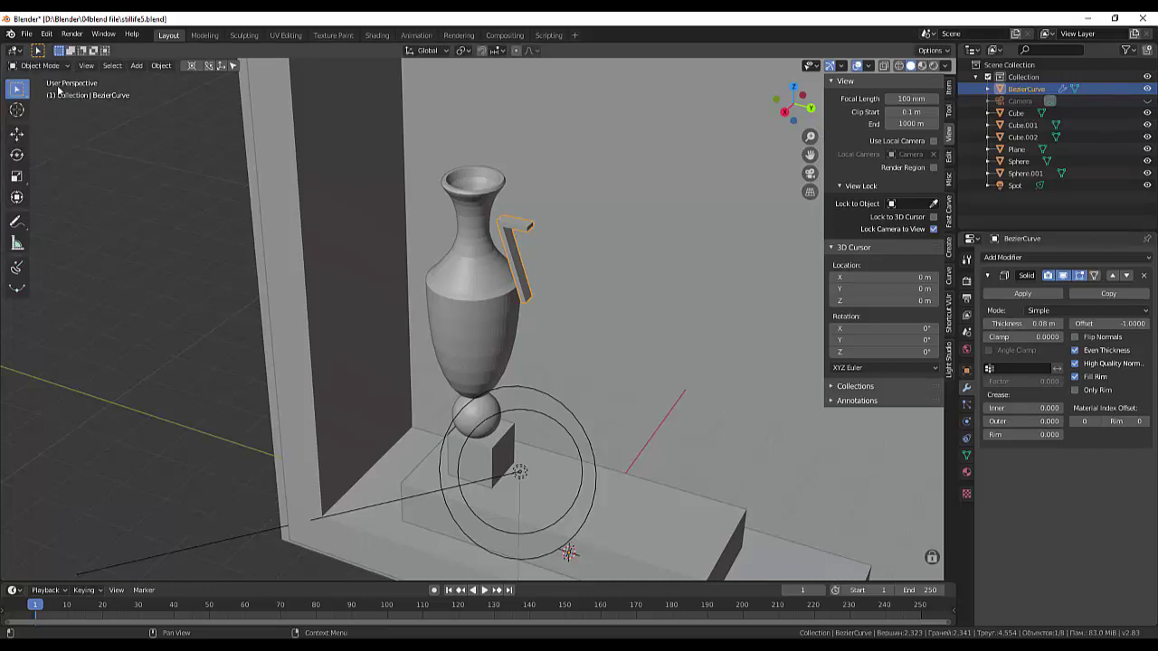
Reselect the handle and lower its Solidify thickness to 0.06 m
{"action": "left_click", "coordinate": [715, 363]}
{"action": "middle_click_drag", "start_coordinate": [715, 364], "coordinate": [637, 297]}
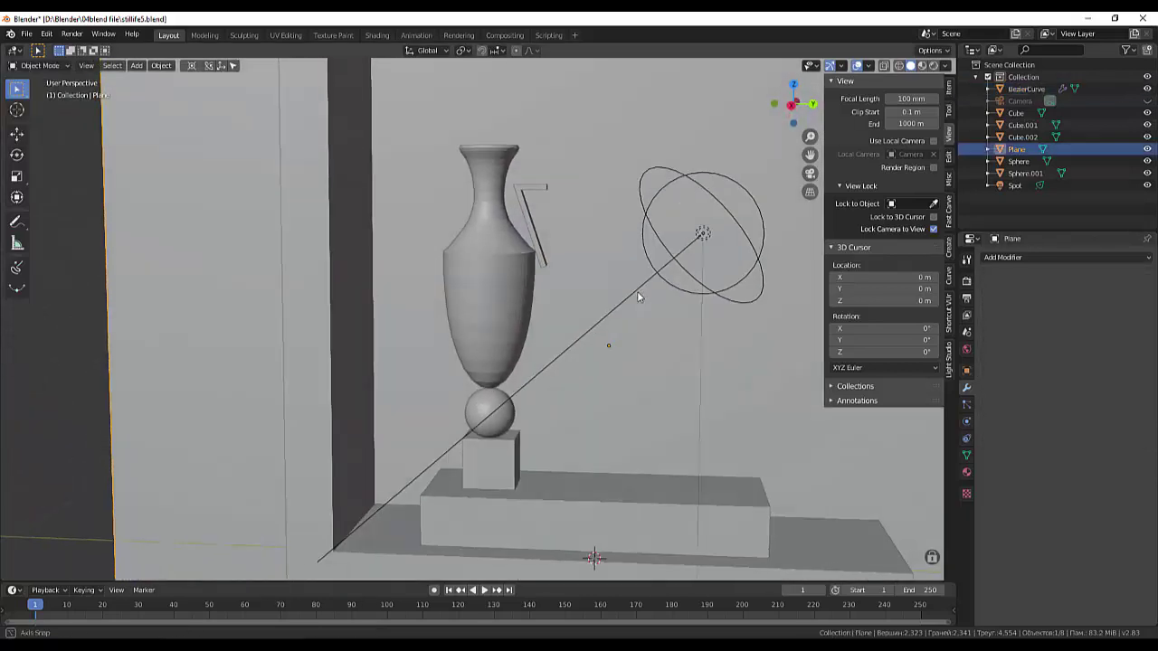
{"action": "middle_click_drag", "start_coordinate": [637, 296], "coordinate": [604, 338]}
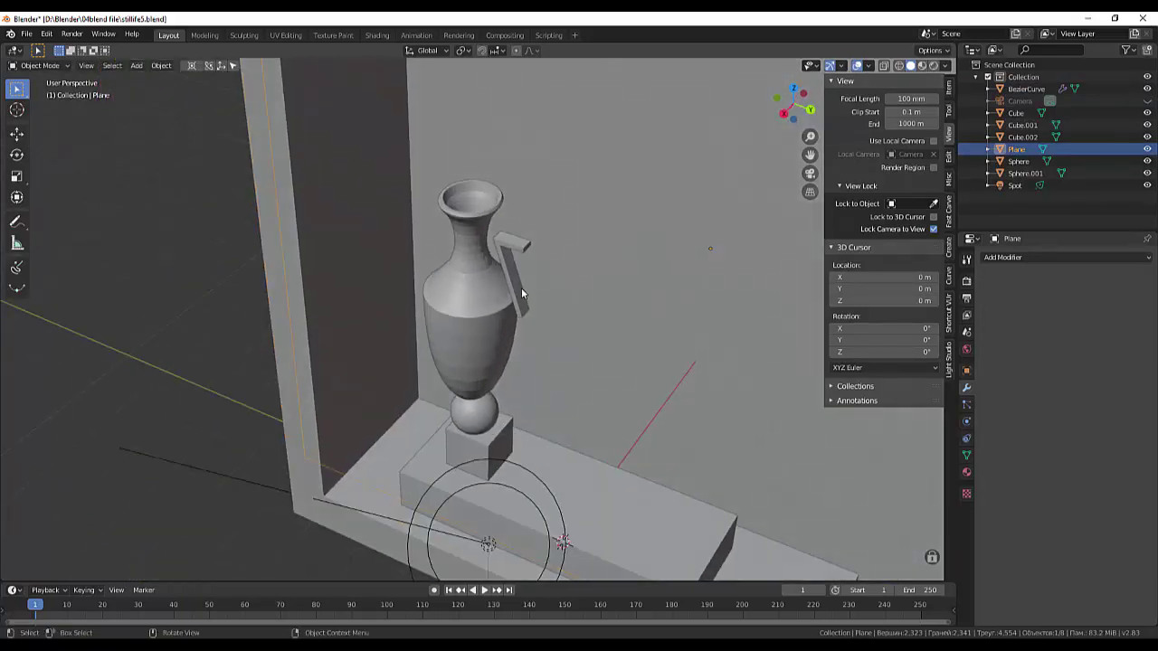
{"action": "left_click", "coordinate": [522, 289]}
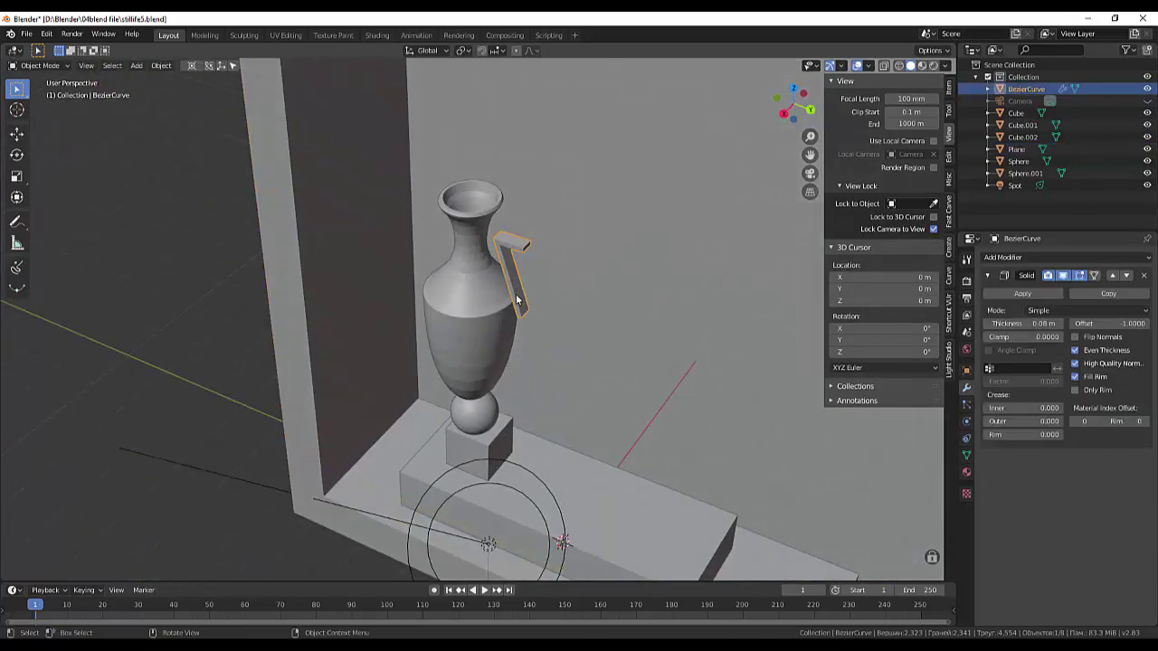
{"action": "left_click", "coordinate": [987, 325]}
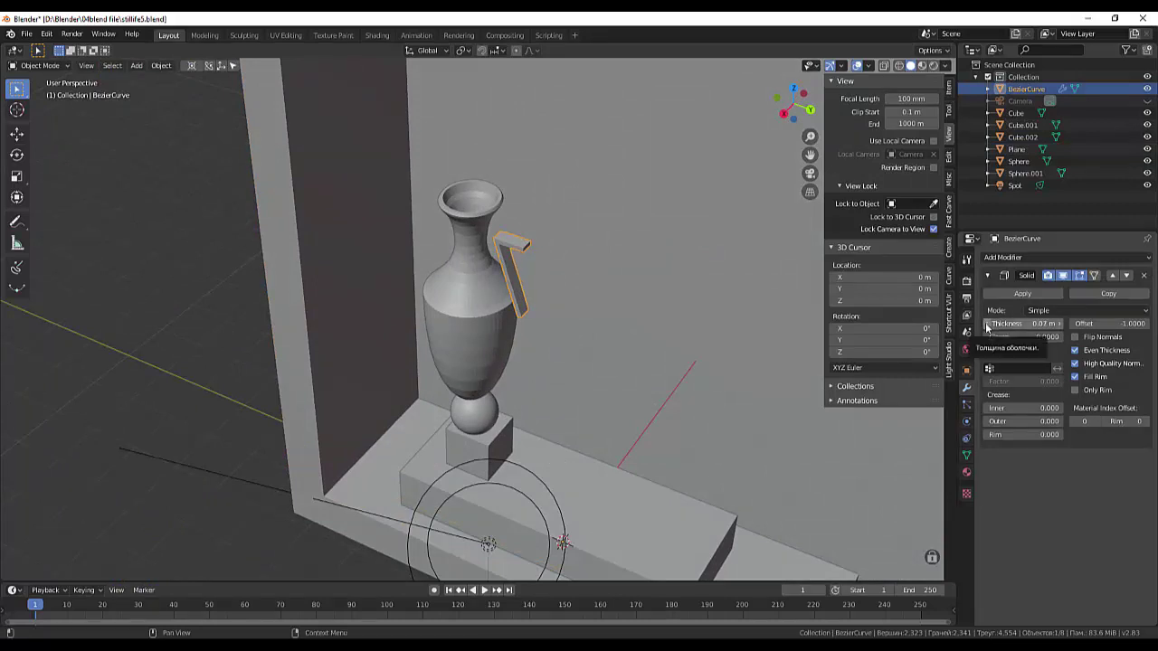
{"action": "left_click", "coordinate": [987, 325]}
{"action": "left_click", "coordinate": [692, 371]}
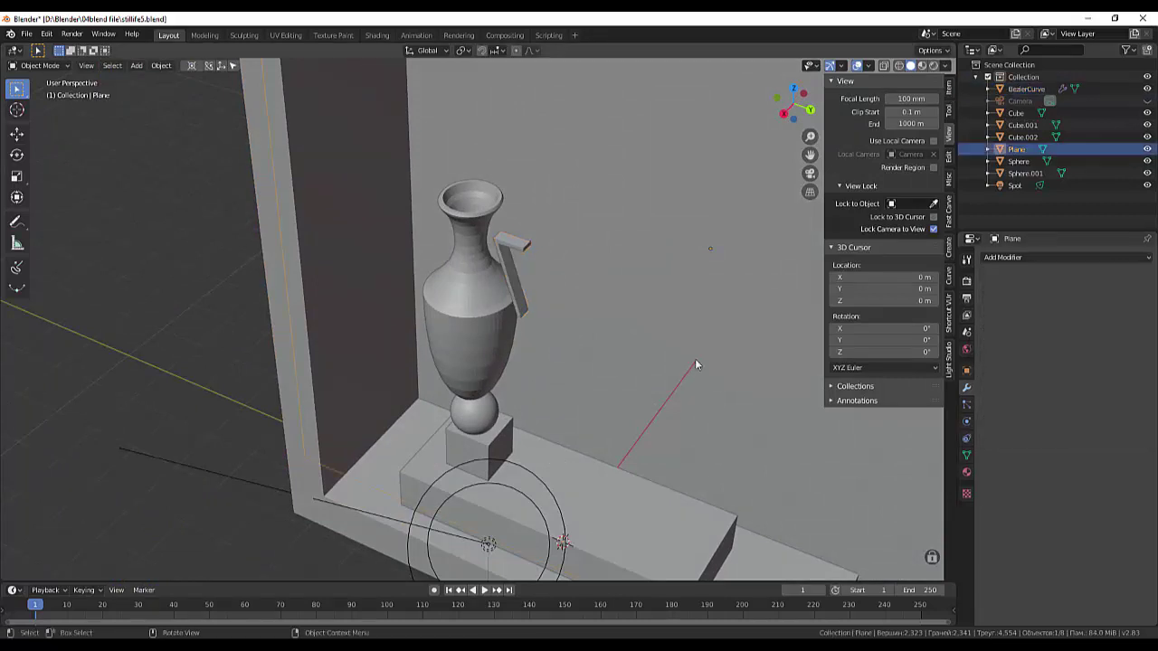
{"action": "middle_click_drag", "start_coordinate": [695, 358], "coordinate": [737, 312]}
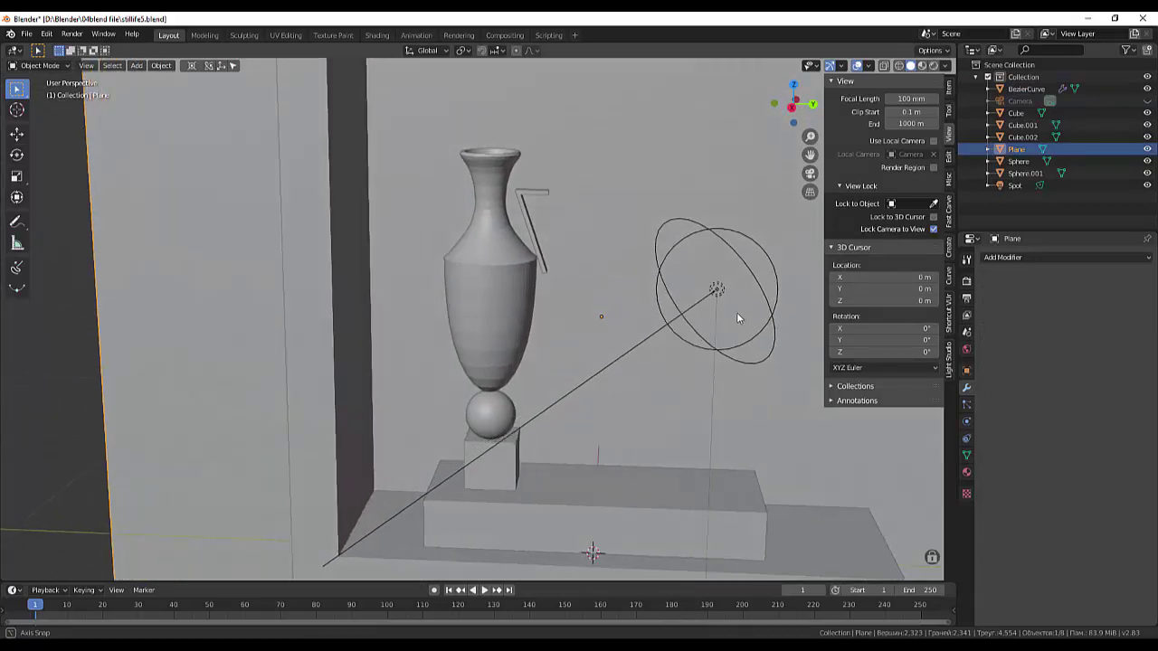
{"action": "left_click", "coordinate": [497, 420]}
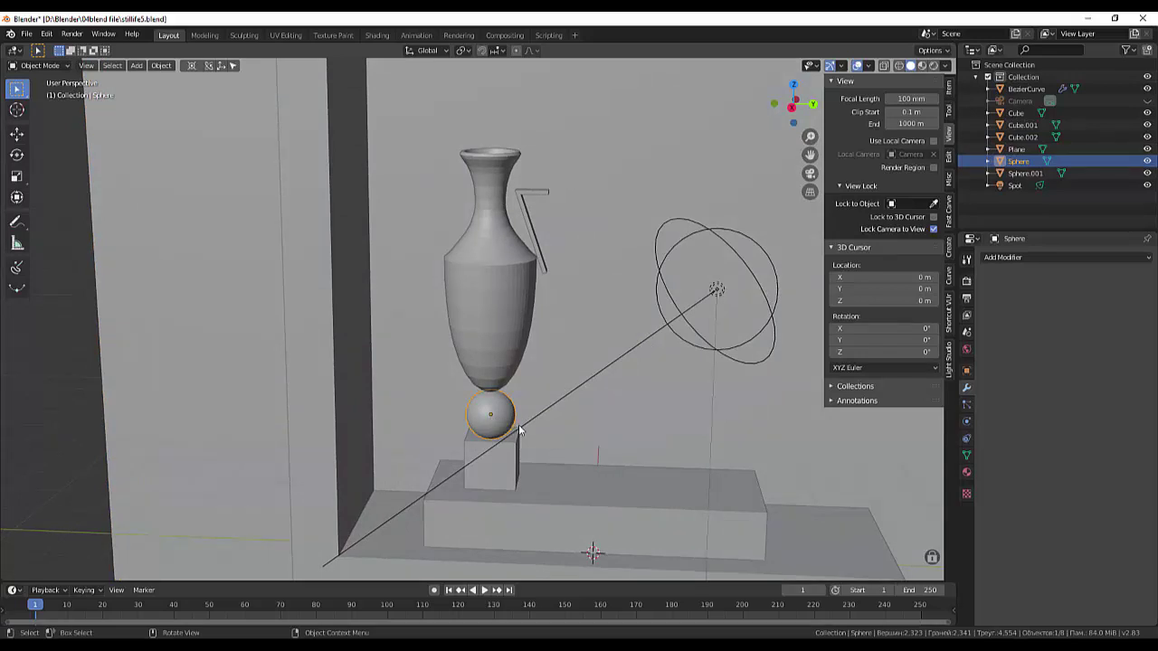
Duplicate the pedestal sphere, place the copy beside the vase handle and shrink it
{"action": "scroll", "coordinate": [520, 432], "scroll_direction": "up", "scroll_amount": 1}
{"action": "key", "text": "shift"}
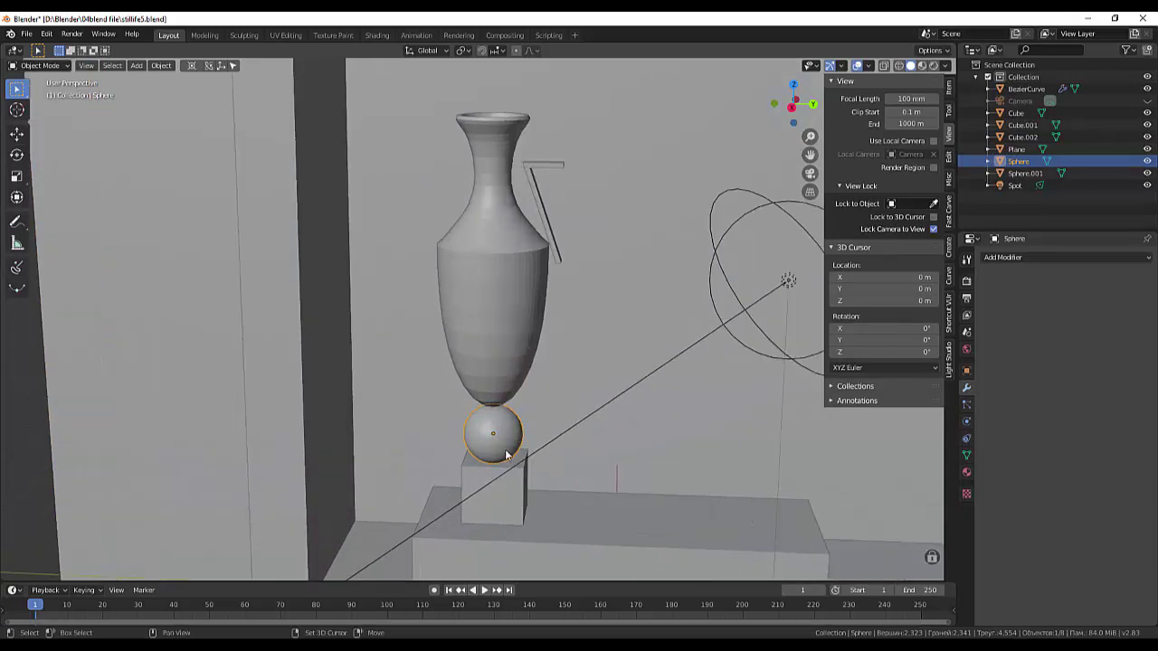
{"action": "key", "text": "shift+d"}
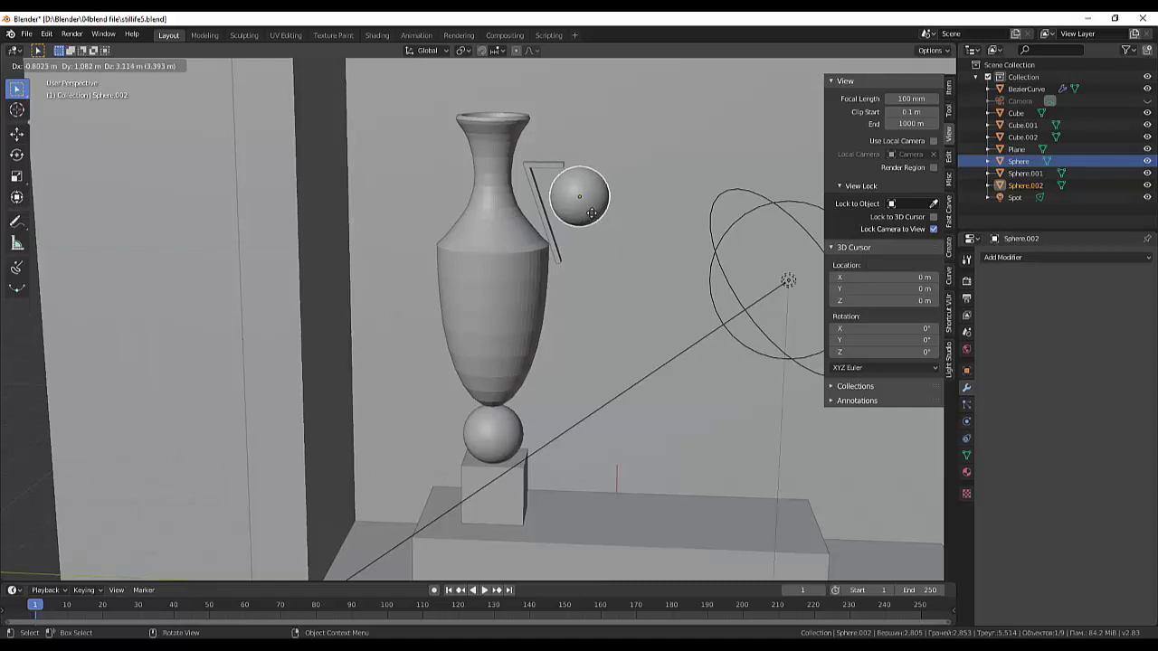
{"action": "left_click", "coordinate": [588, 214]}
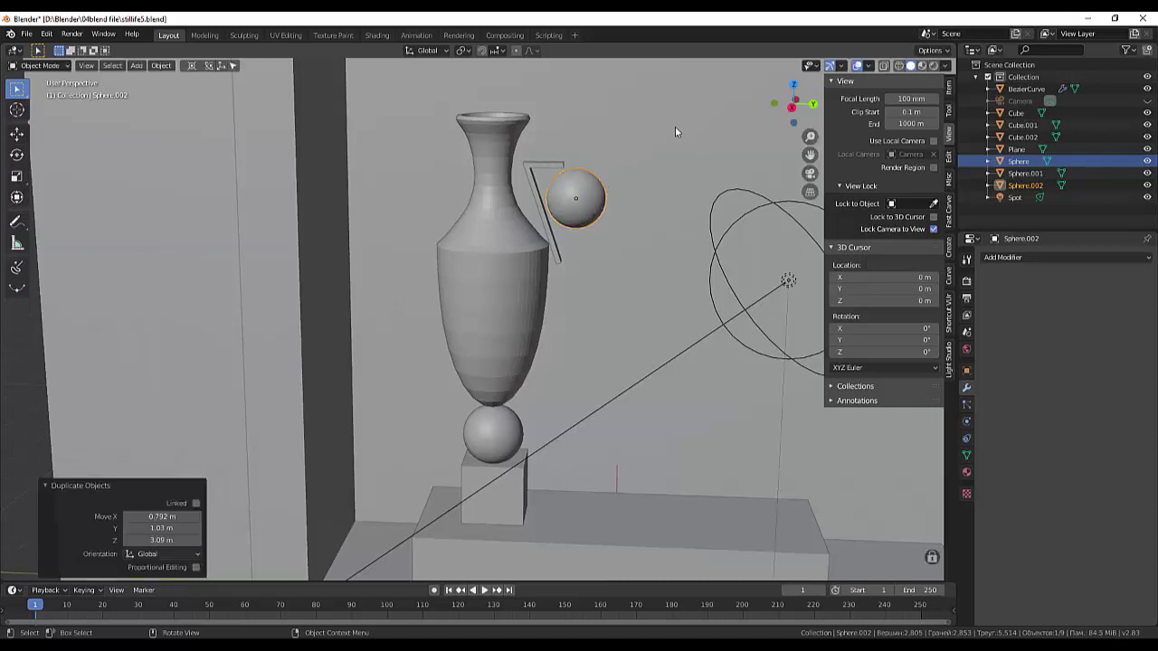
{"action": "key", "text": "s"}
{"action": "left_click", "coordinate": [612, 148]}
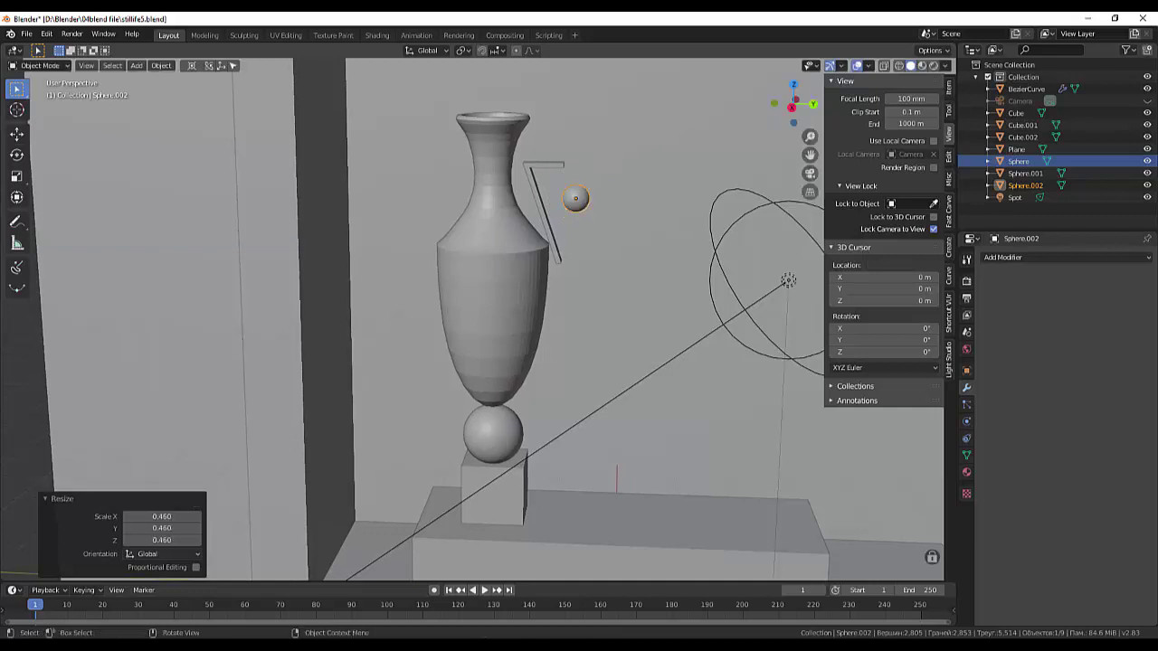
Position the small sphere at the handle's top end and scale it to 0.79
{"action": "left_click", "coordinate": [581, 200]}
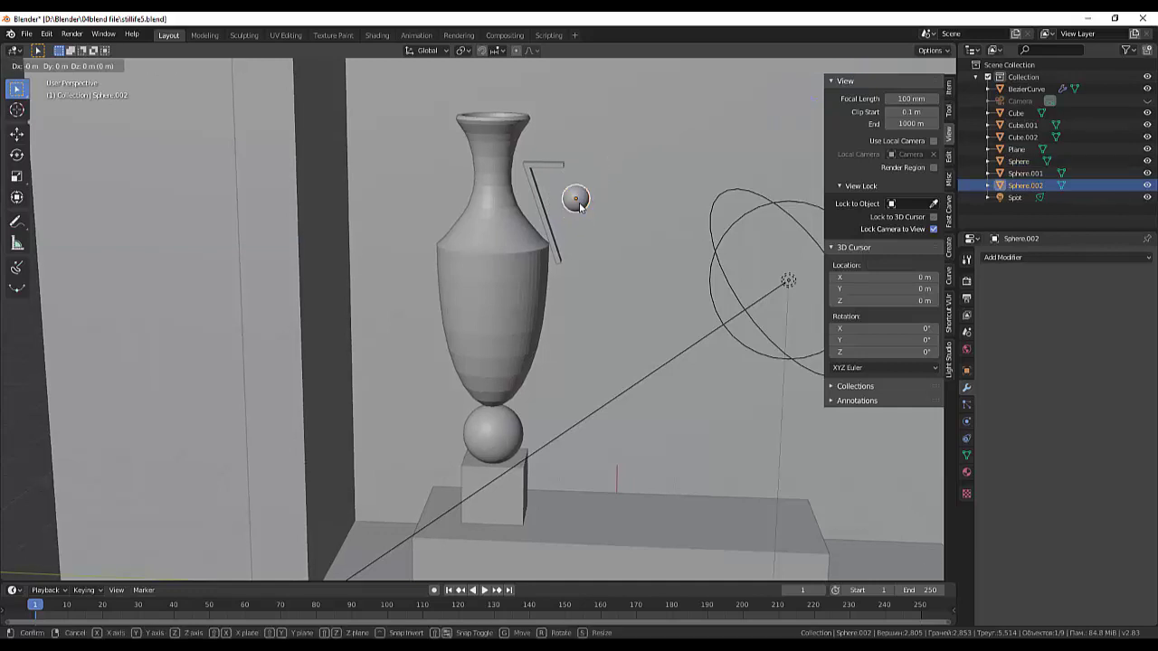
{"action": "key", "text": "g"}
{"action": "left_click", "coordinate": [576, 200]}
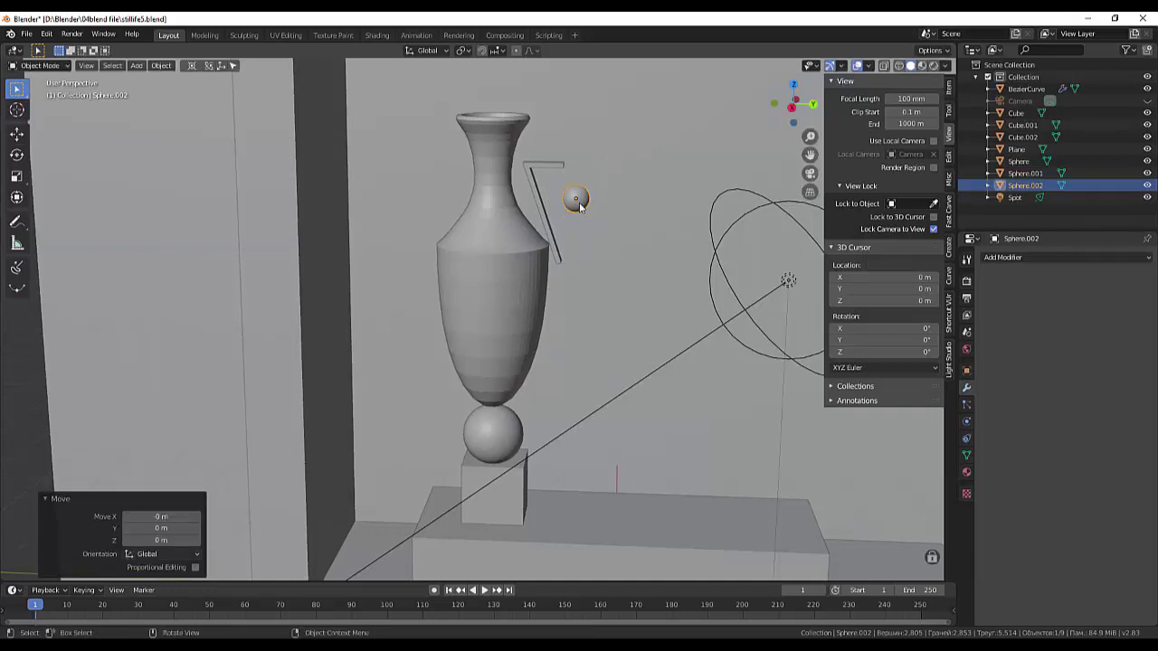
{"action": "key", "text": "g"}
{"action": "key", "text": "z"}
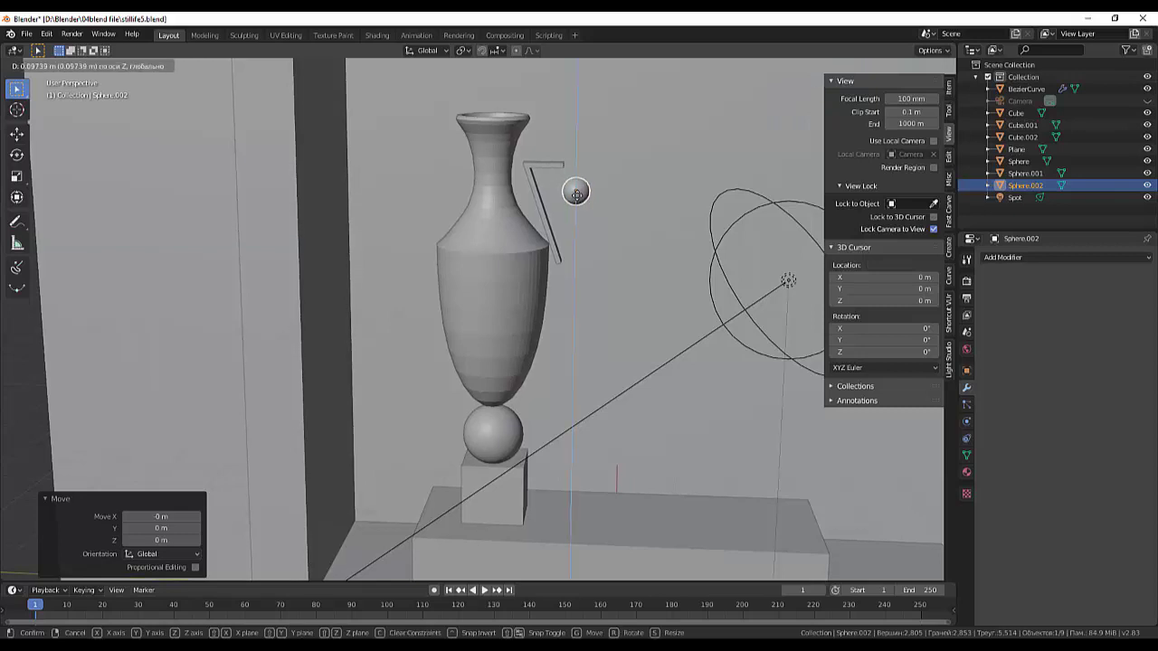
{"action": "left_click", "coordinate": [577, 195]}
{"action": "key", "text": "g"}
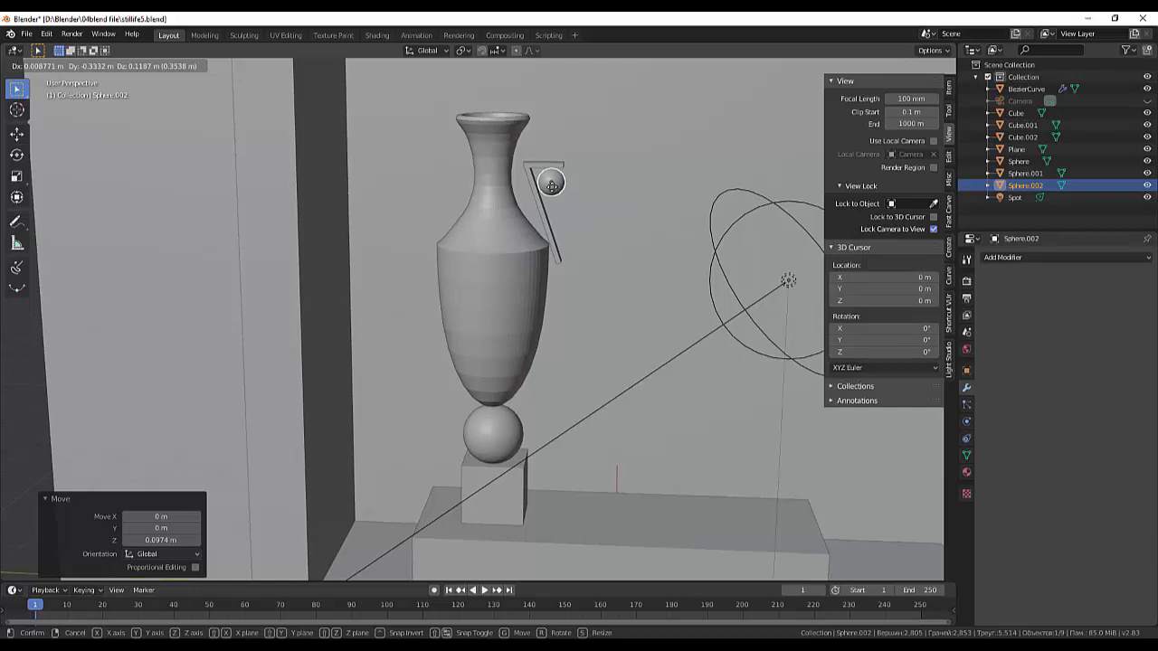
{"action": "left_click", "coordinate": [550, 184]}
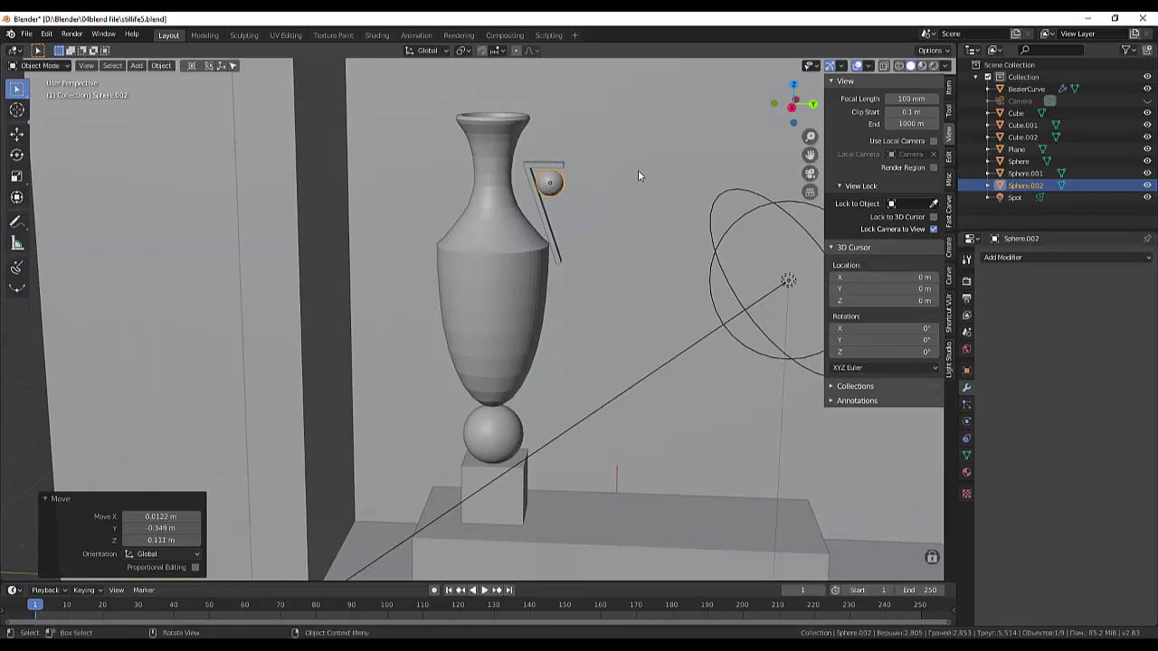
{"action": "key", "text": "s"}
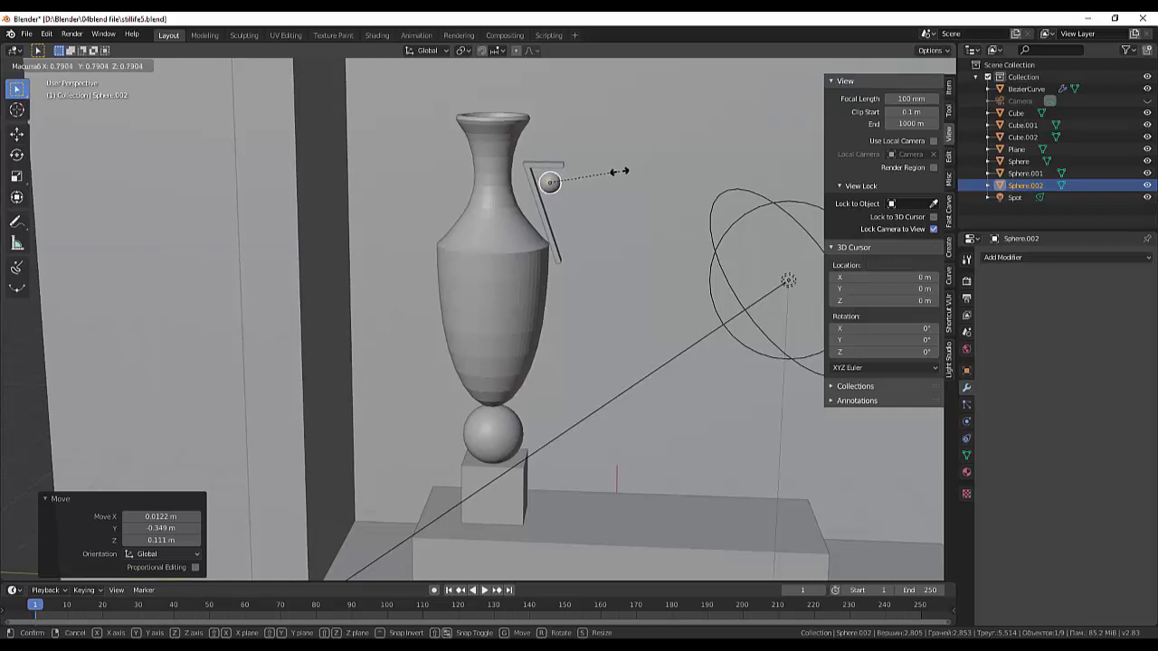
{"action": "left_click", "coordinate": [619, 171]}
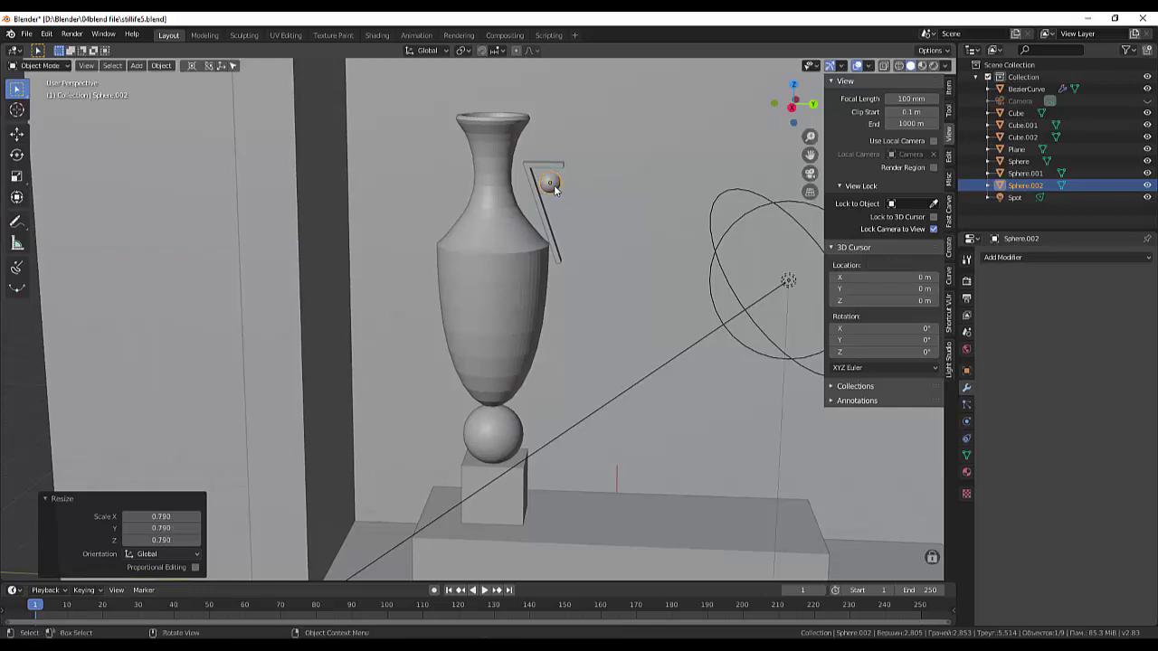
{"action": "key", "text": "g"}
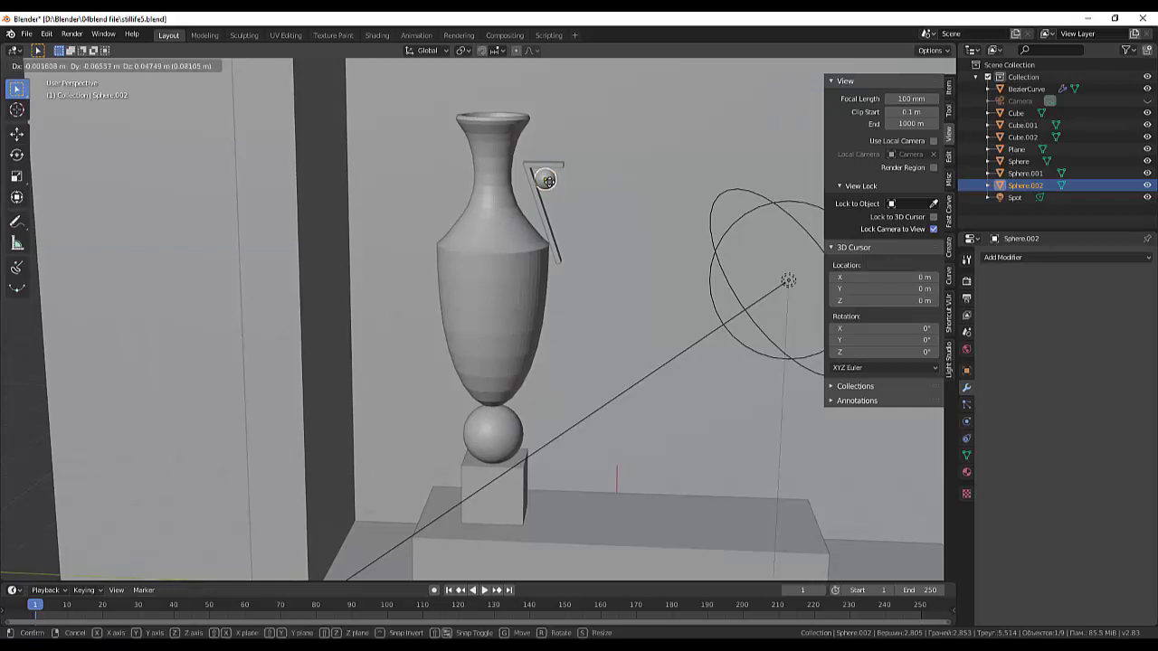
{"action": "left_click", "coordinate": [547, 180]}
{"action": "mouse_move", "coordinate": [670, 177]}
{"action": "middle_mouse_down"}
{"action": "mouse_move", "coordinate": [621, 205]}
{"action": "mouse_move", "coordinate": [554, 208]}
{"action": "middle_mouse_up"}
Select the small sphere, hide and unhide it, and slide it along X
{"action": "scroll", "coordinate": [512, 234], "scroll_direction": "down", "scroll_amount": 2}
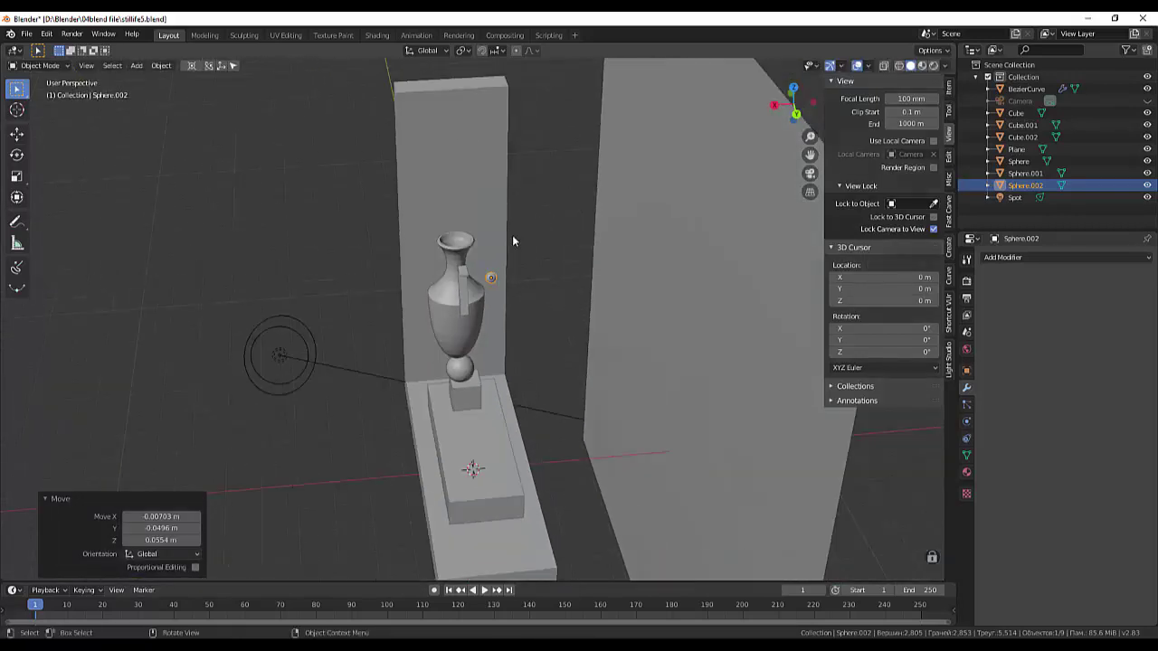
{"action": "scroll", "coordinate": [512, 240], "scroll_direction": "down", "scroll_amount": 2}
{"action": "scroll", "coordinate": [511, 243], "scroll_direction": "up", "scroll_amount": 3}
{"action": "scroll", "coordinate": [510, 244], "scroll_direction": "up", "scroll_amount": 3}
{"action": "scroll", "coordinate": [516, 230], "scroll_direction": "up", "scroll_amount": 1}
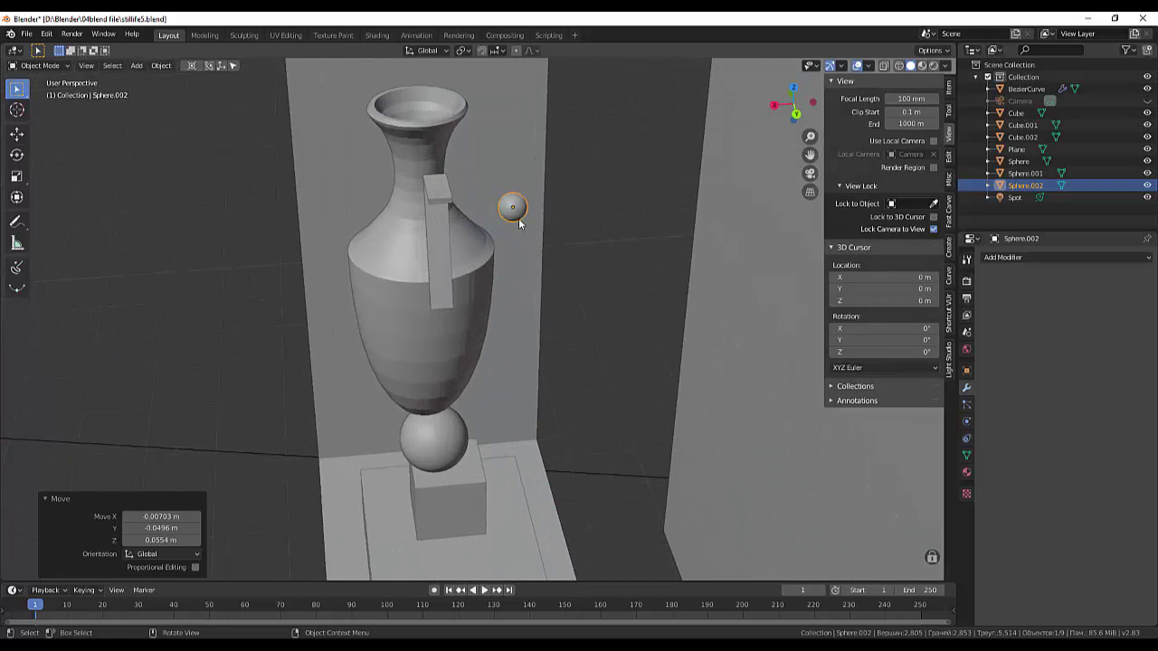
{"action": "left_click", "coordinate": [520, 213]}
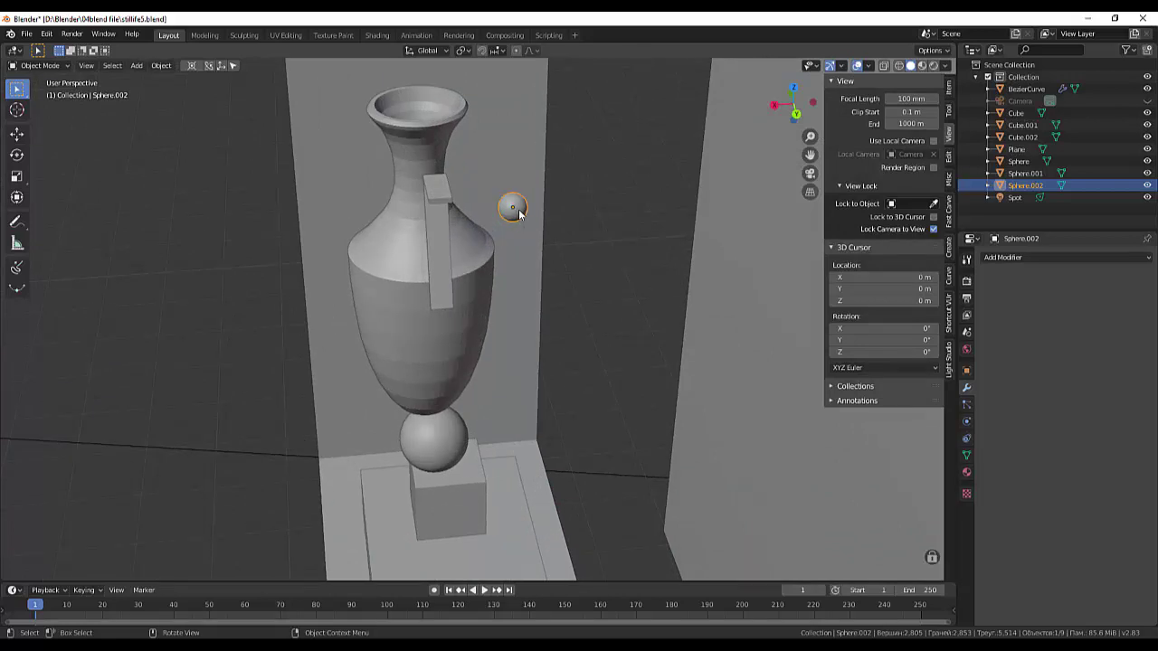
{"action": "key", "text": "h"}
{"action": "key", "text": "alt+h"}
{"action": "key", "text": "g"}
{"action": "key", "text": "x"}
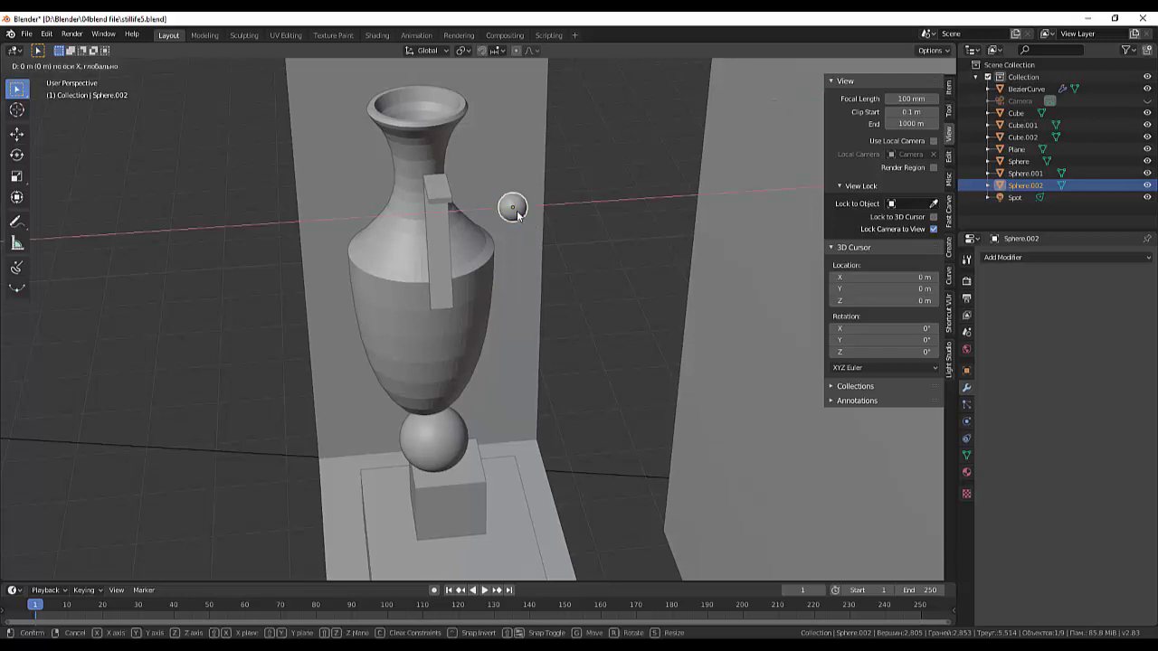
{"action": "left_click", "coordinate": [443, 224]}
Nudge the sphere onto the handle's upper corner (0.048 m in Y, 0.0823 m in Z)
{"action": "left_click", "coordinate": [574, 250]}
{"action": "mouse_move", "coordinate": [578, 249]}
{"action": "middle_mouse_down"}
{"action": "mouse_move", "coordinate": [688, 220]}
{"action": "mouse_move", "coordinate": [582, 196]}
{"action": "middle_mouse_up"}
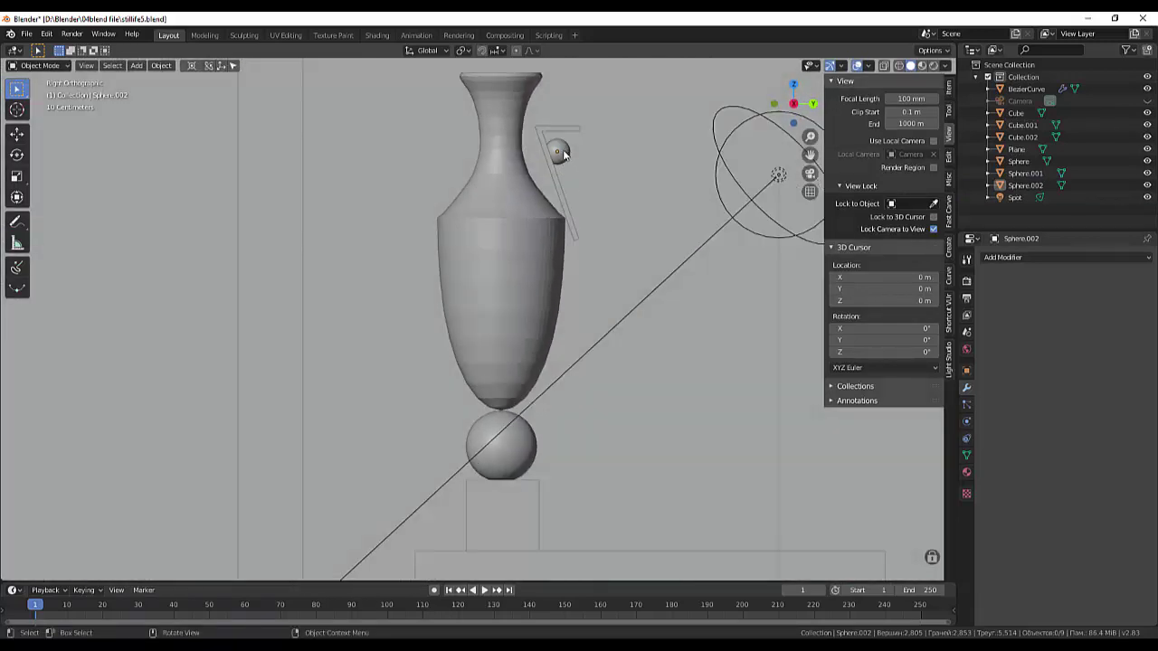
{"action": "left_click", "coordinate": [564, 149]}
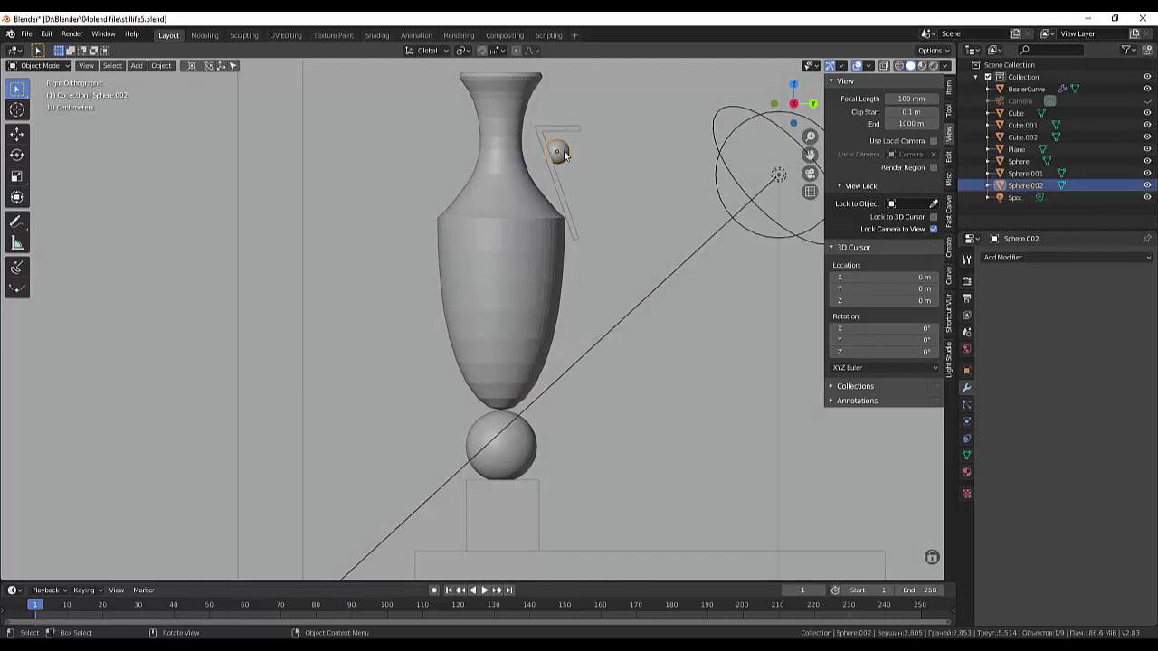
{"action": "key", "text": "g"}
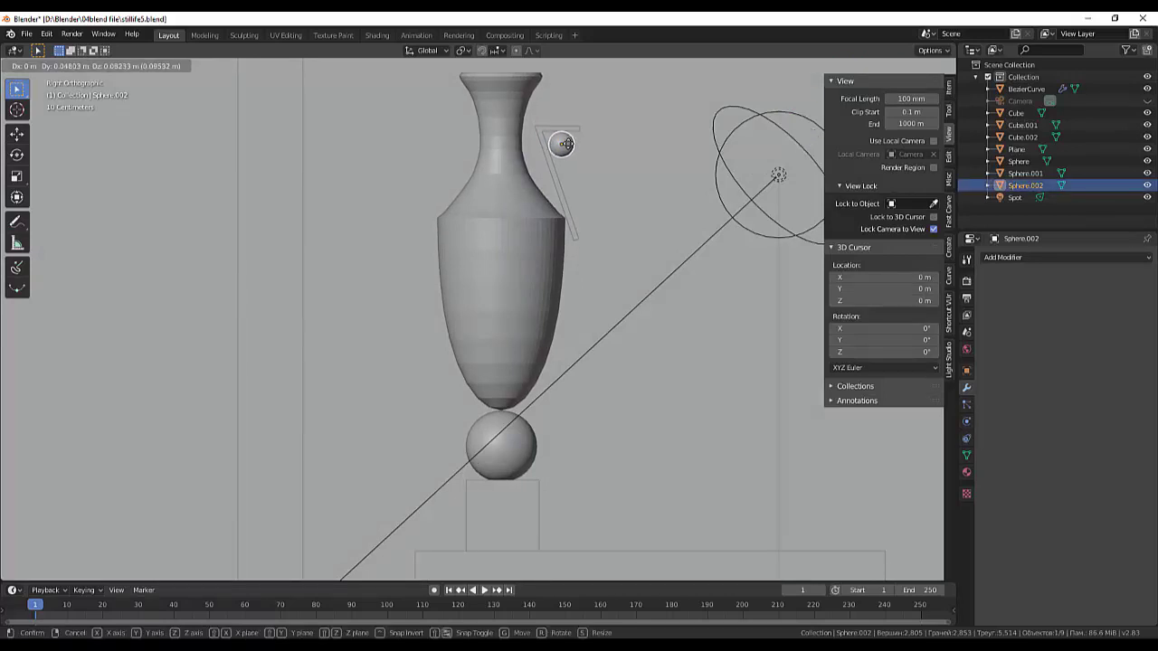
{"action": "left_click", "coordinate": [561, 145]}
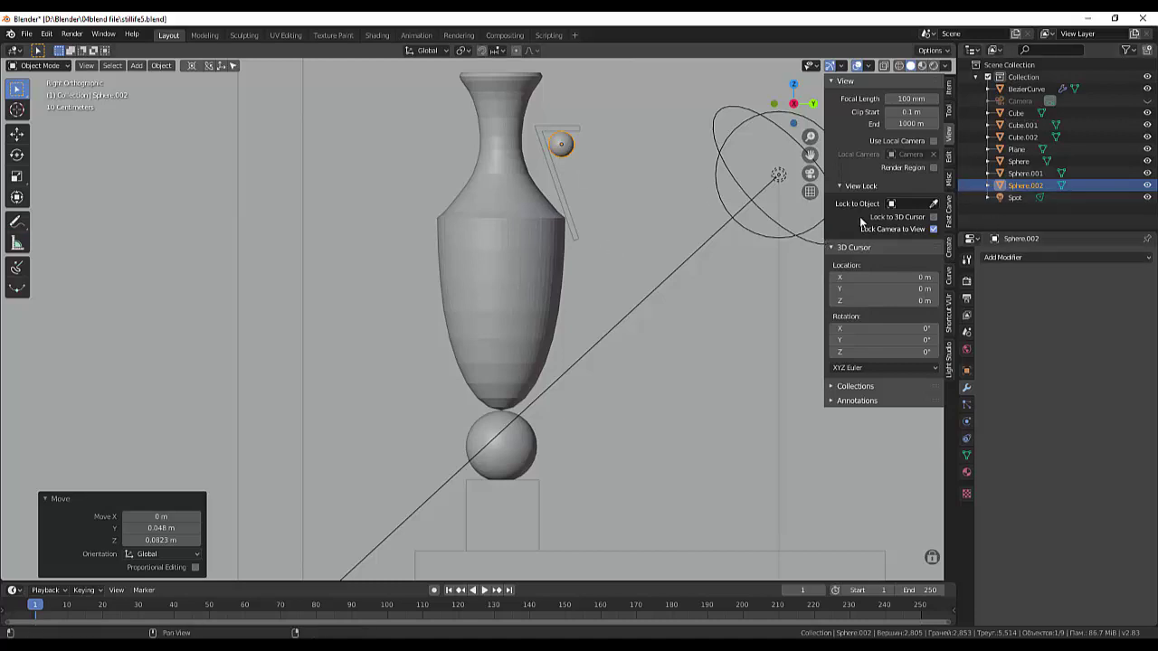
Select the curved handle together with the small sphere
{"action": "left_click", "coordinate": [160, 66]}
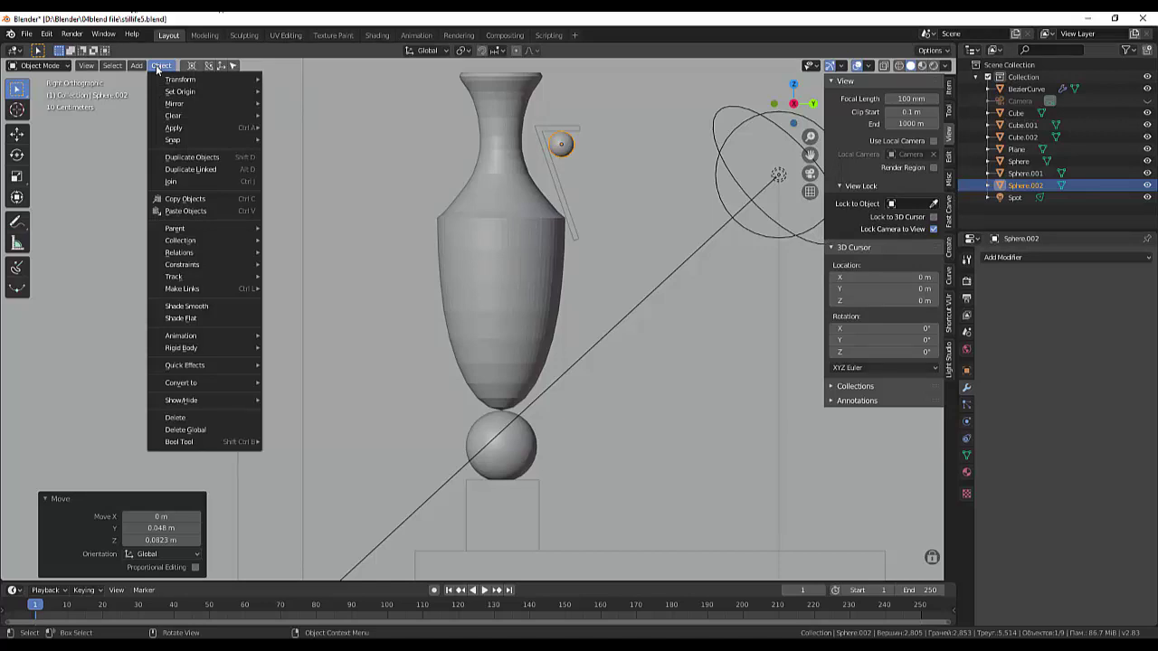
{"action": "scroll", "coordinate": [563, 239], "scroll_direction": "down", "scroll_amount": 2}
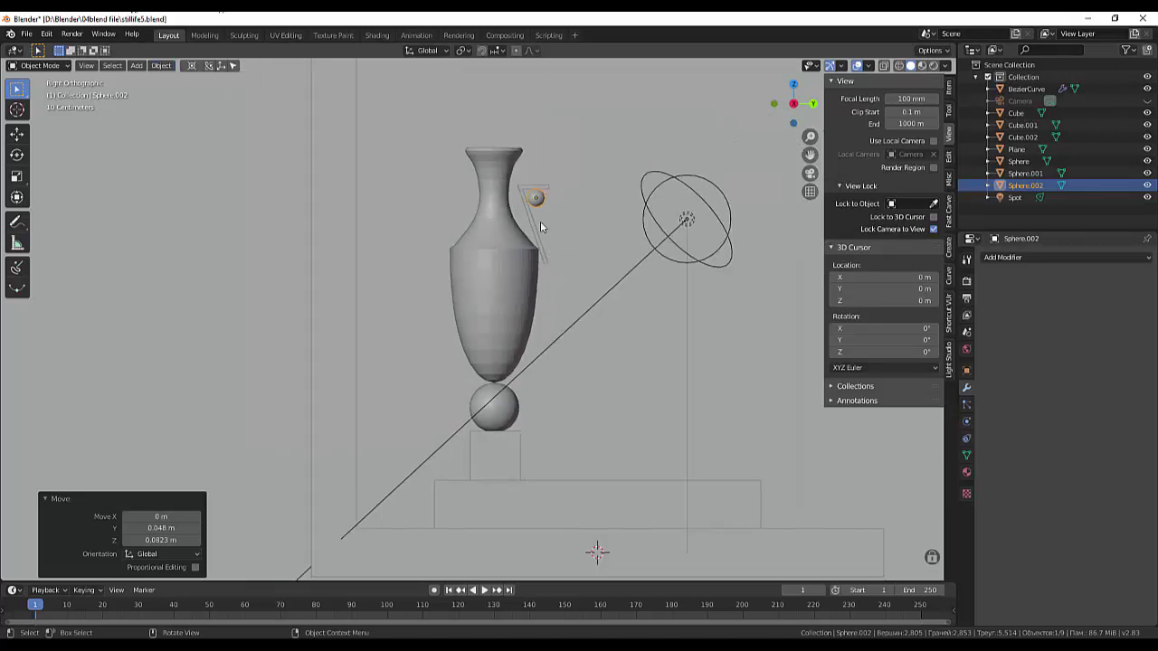
{"action": "left_click", "coordinate": [533, 223]}
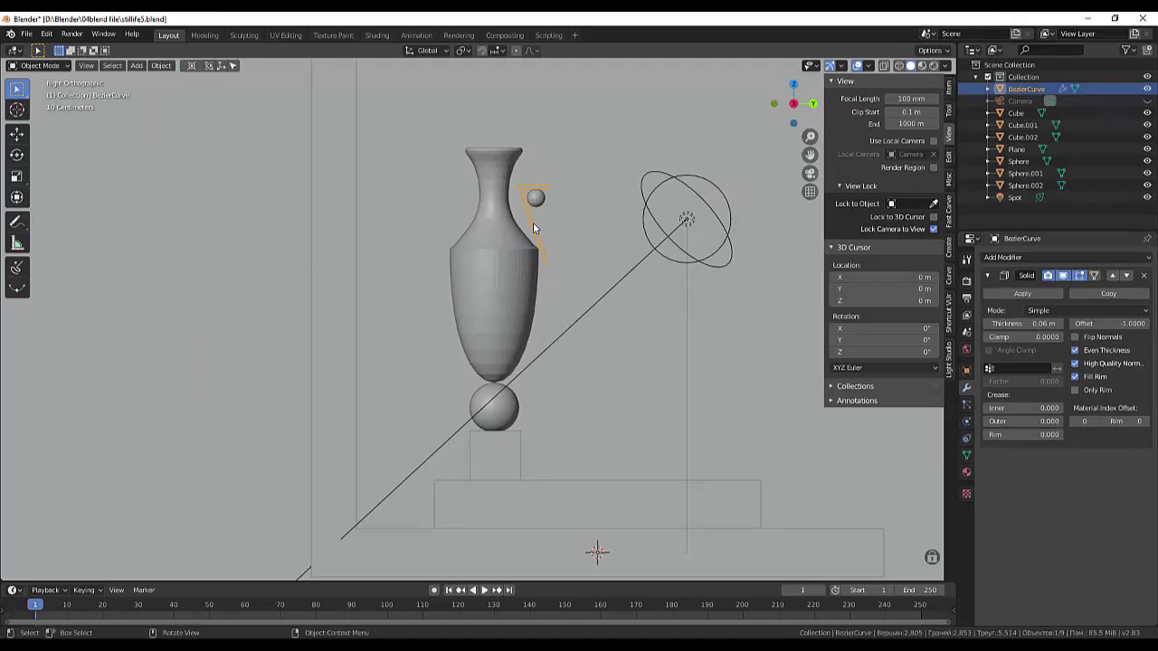
{"action": "left_click", "coordinate": [539, 200], "text": "shift"}
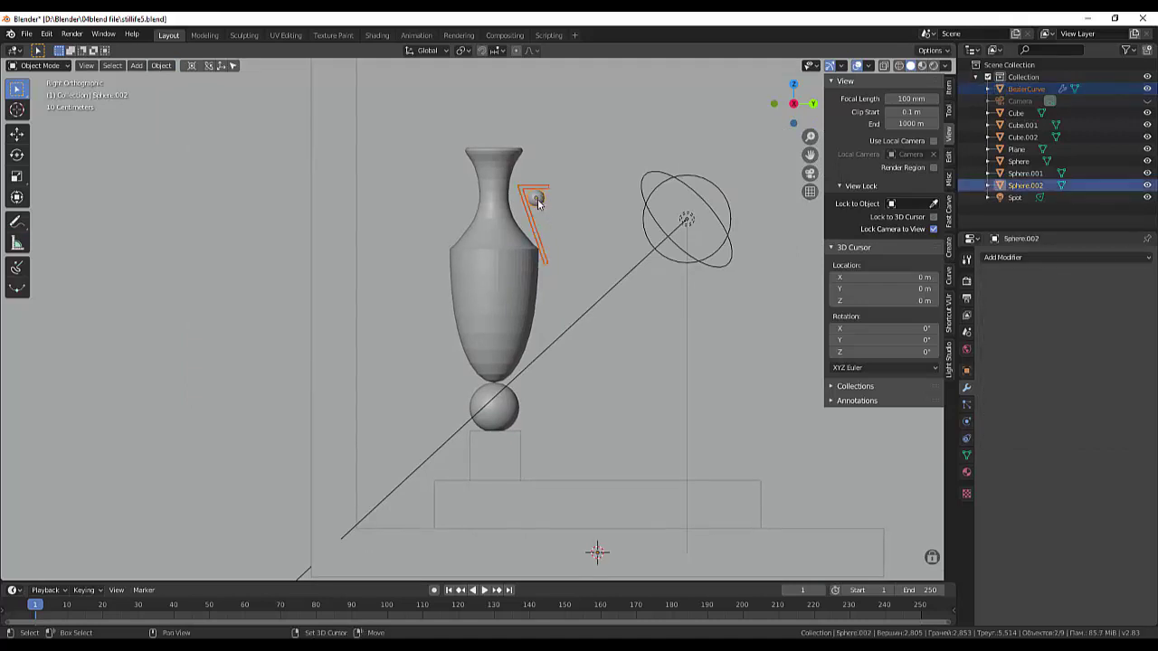
{"action": "scroll", "coordinate": [555, 240], "scroll_direction": "down", "scroll_amount": 4}
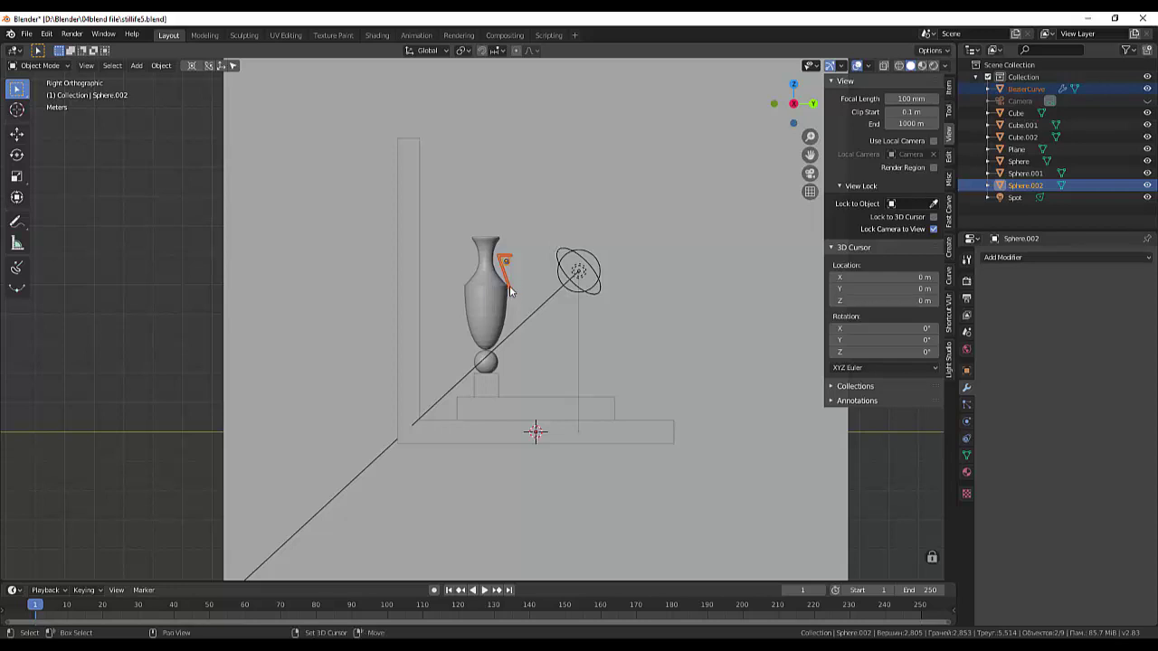
Duplicate the handle and sphere, then rotate the copy 180° around Z
{"action": "key", "text": "shift+d"}
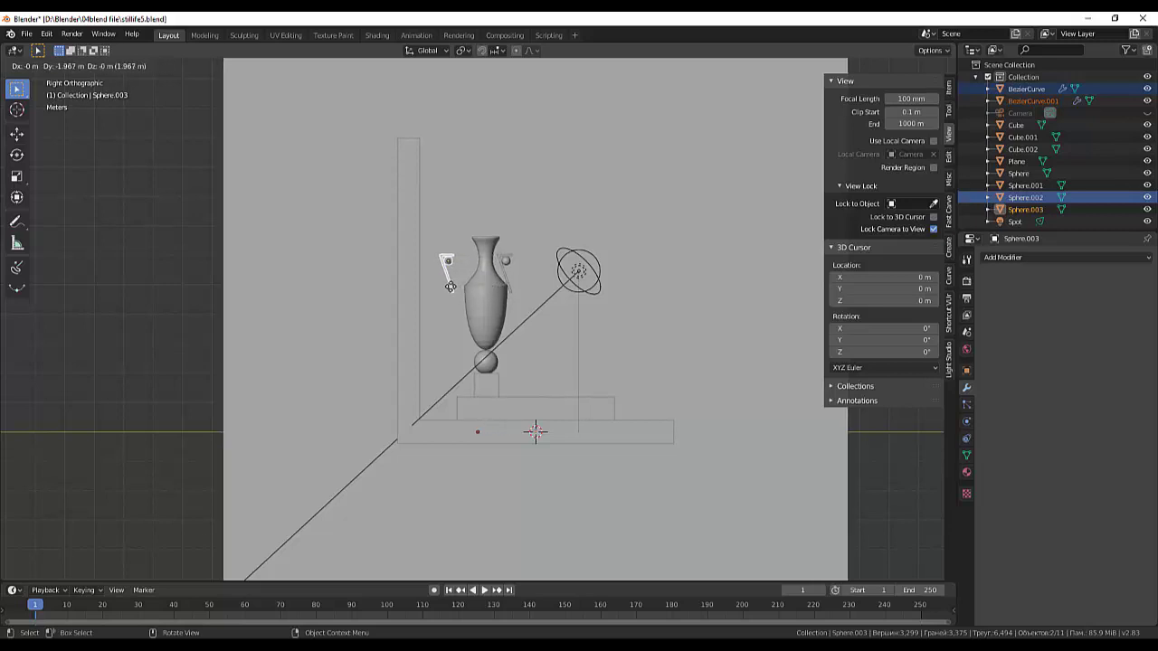
{"action": "key", "text": "y"}
{"action": "left_click", "coordinate": [449, 286]}
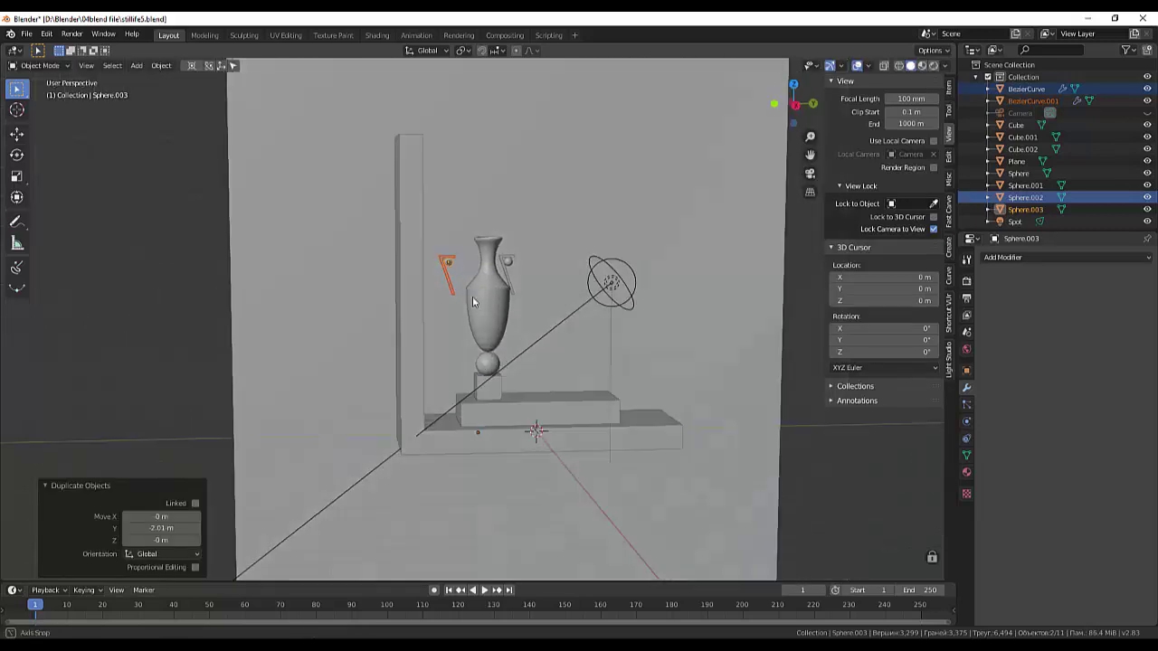
{"action": "middle_click_drag", "start_coordinate": [450, 288], "coordinate": [455, 377]}
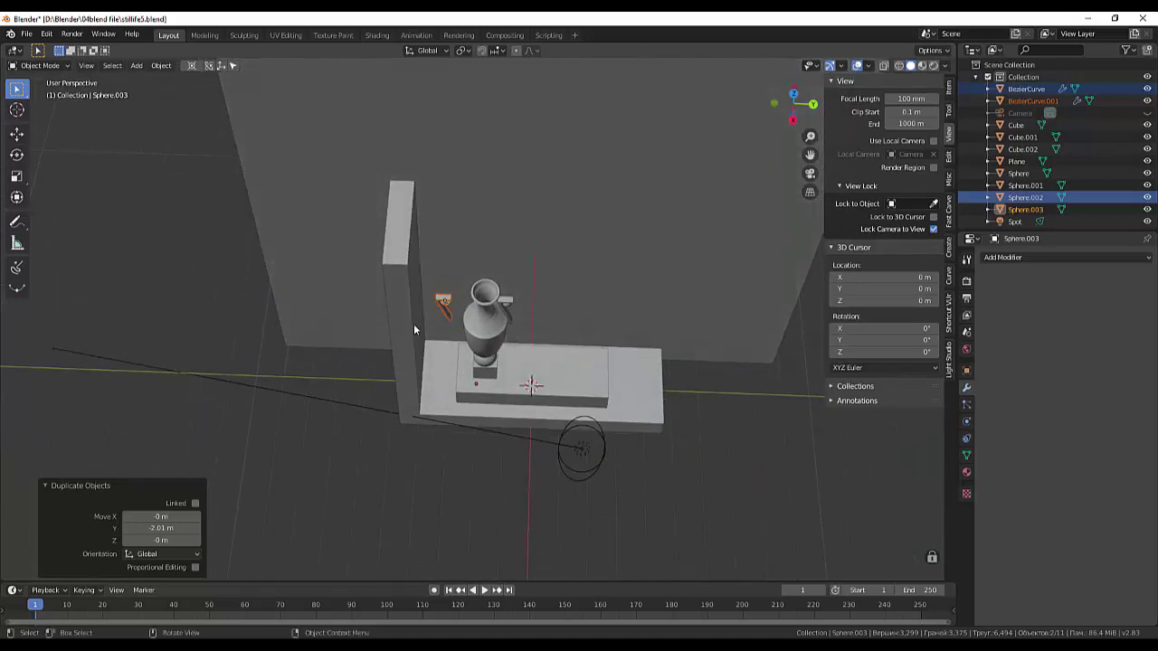
{"action": "key", "text": "r"}
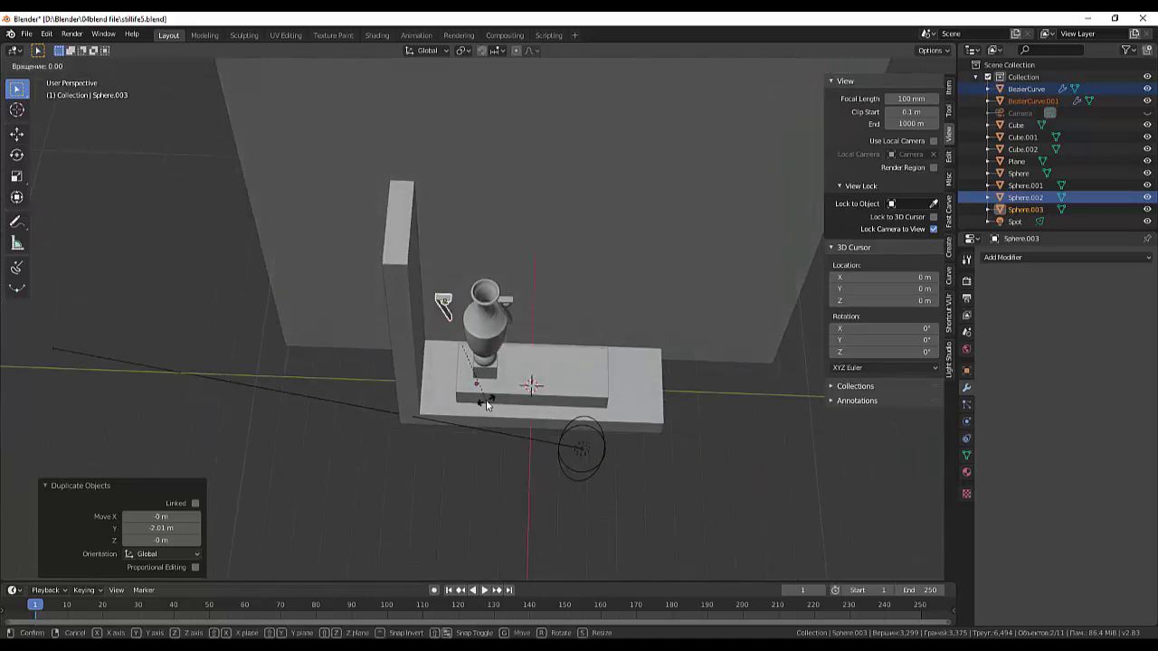
{"action": "key", "text": "z"}
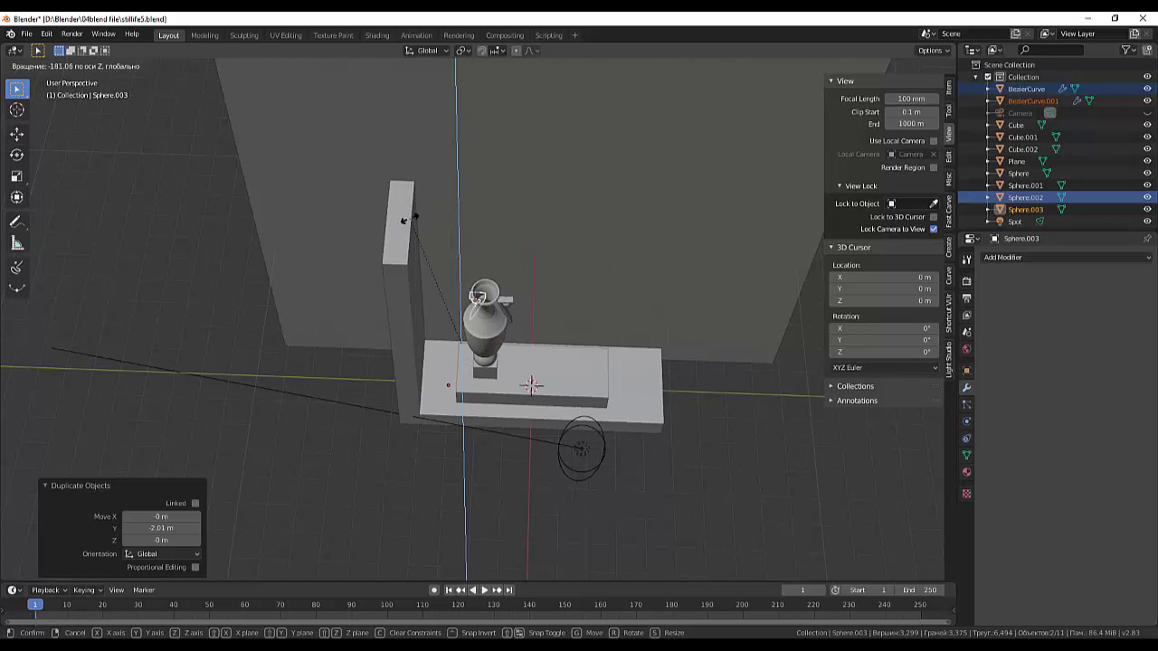
{"action": "type", "text": "180"}
{"action": "key", "text": "Return"}
{"action": "middle_click_drag", "start_coordinate": [520, 290], "coordinate": [509, 241]}
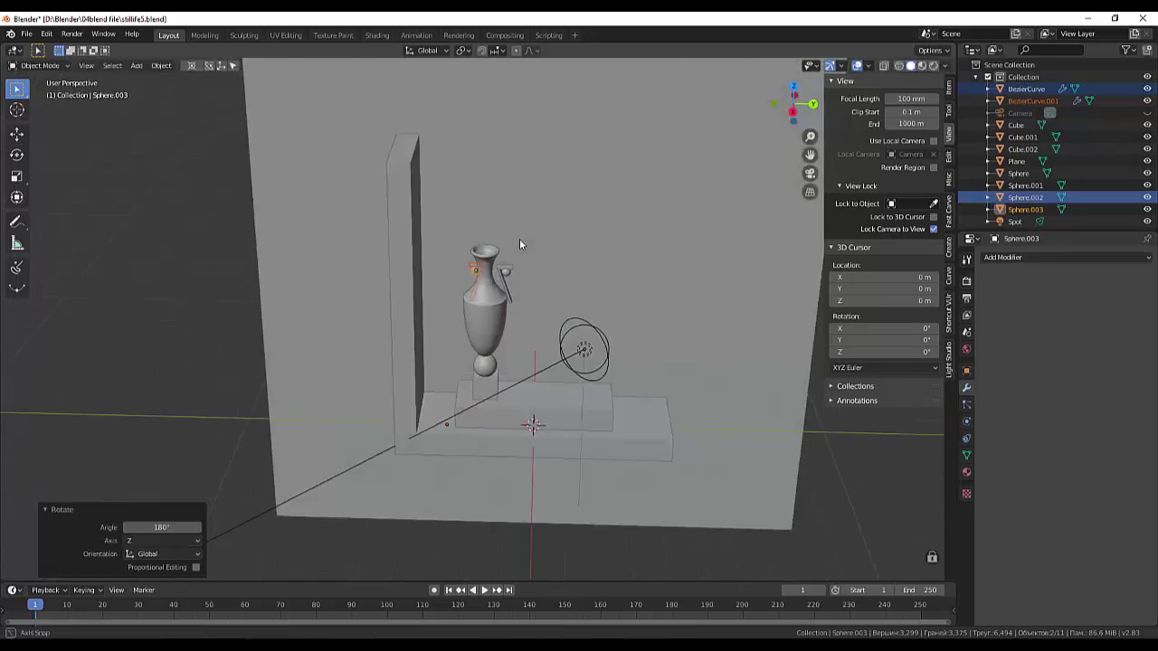
Slide the flipped copy along Y to the vase's opposite side and view through the camera
{"action": "key", "text": "KP_3"}
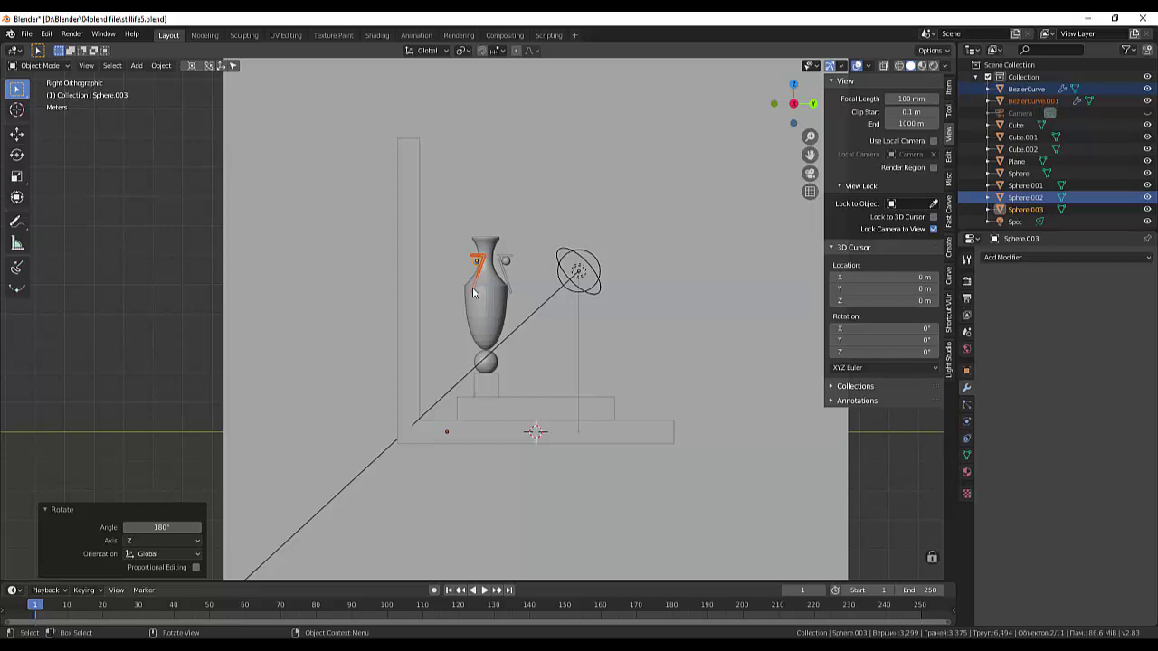
{"action": "key", "text": "g"}
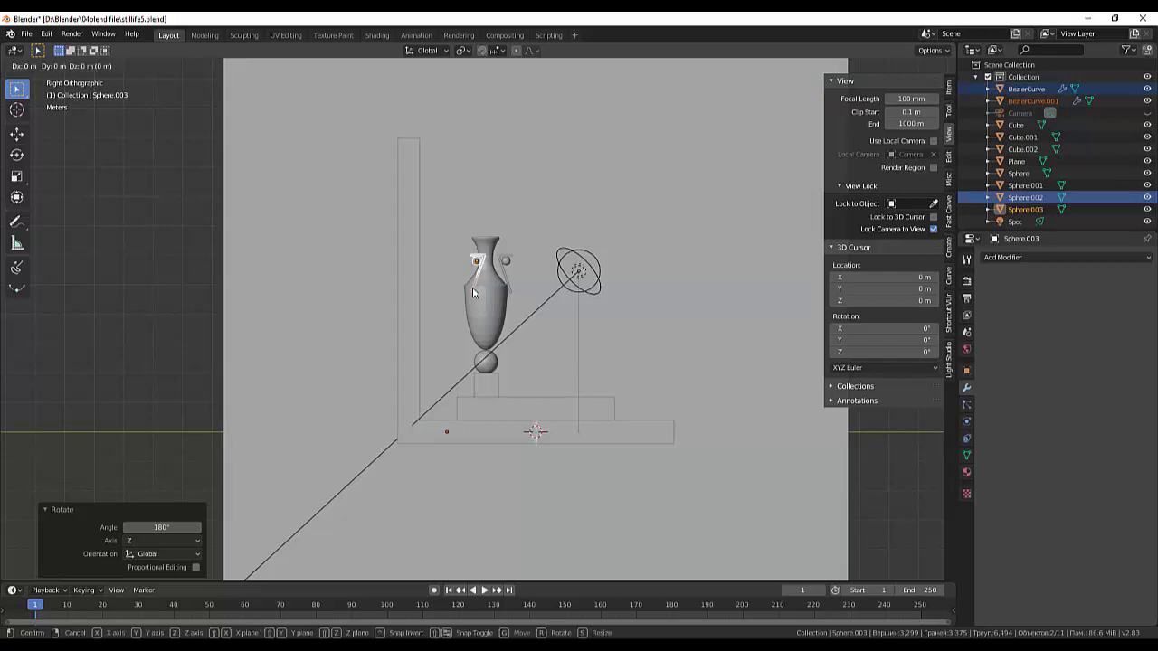
{"action": "key", "text": "y"}
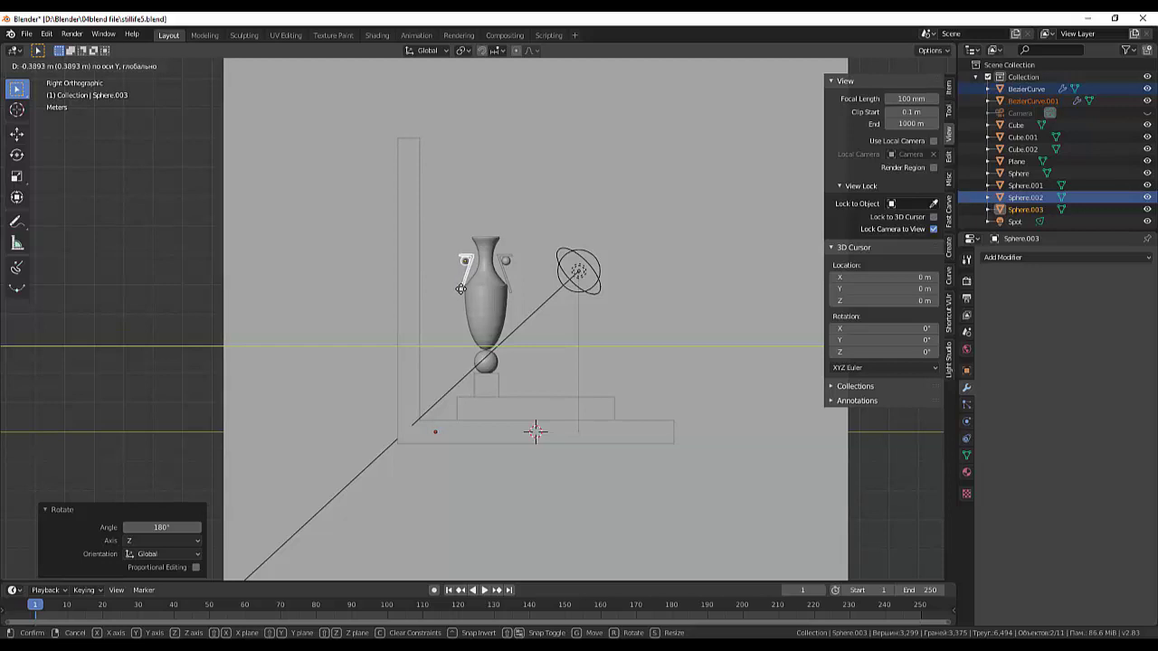
{"action": "left_click", "coordinate": [461, 288]}
{"action": "left_click", "coordinate": [563, 370]}
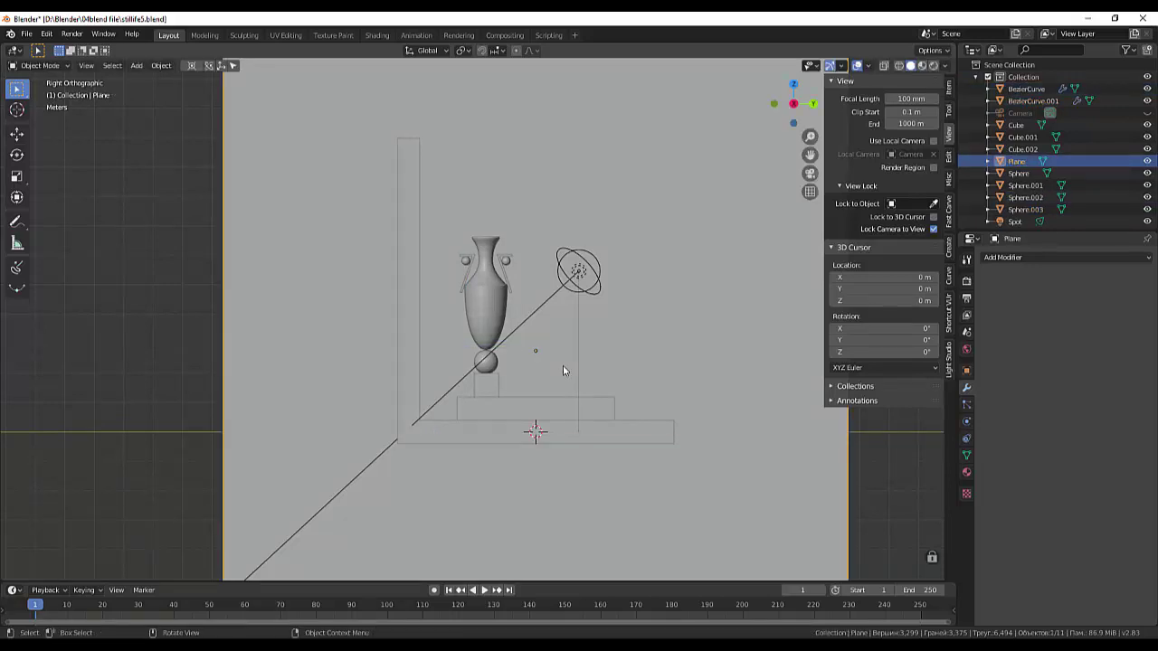
{"action": "scroll", "coordinate": [563, 366], "scroll_direction": "up", "scroll_amount": 3}
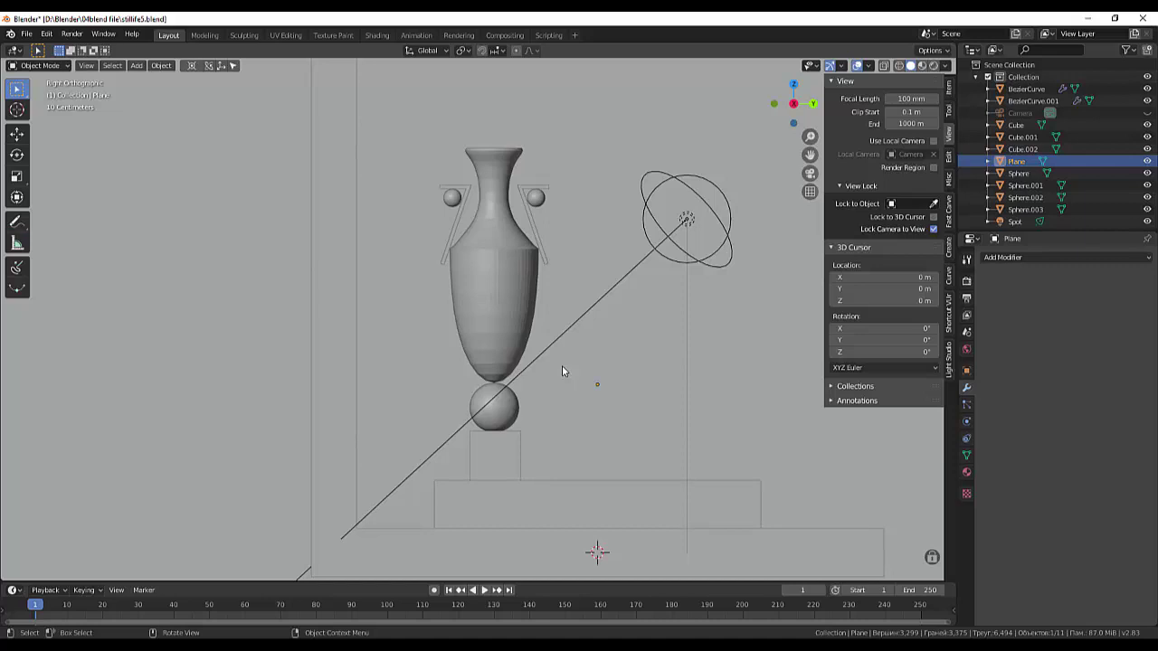
{"action": "key", "text": "KP_0"}
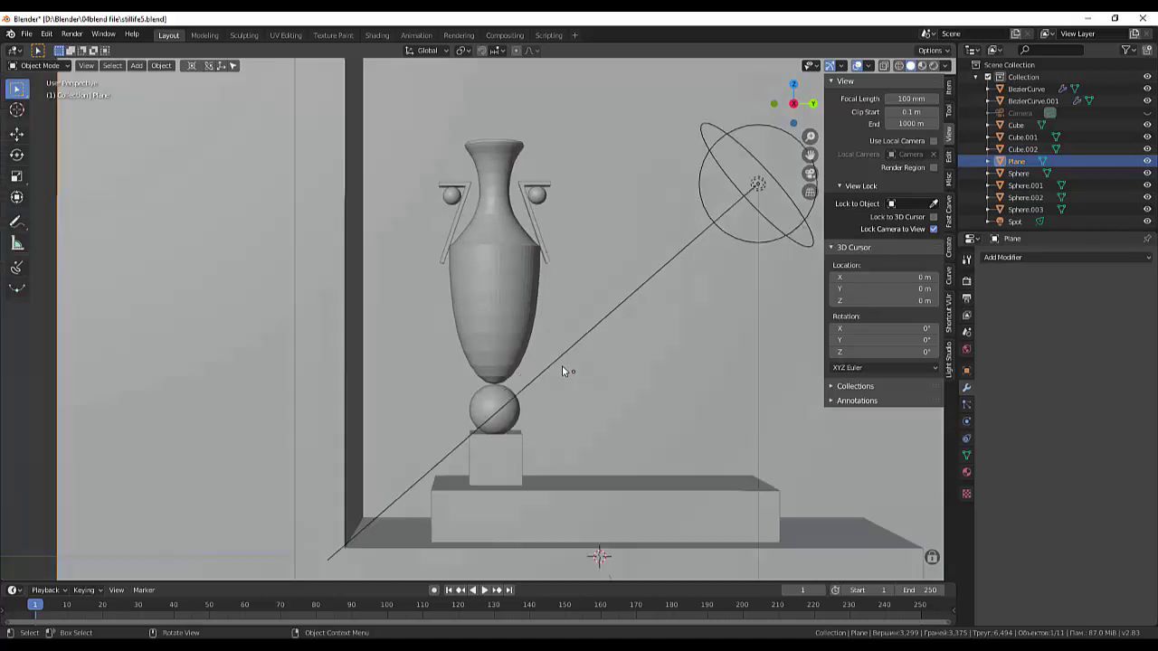